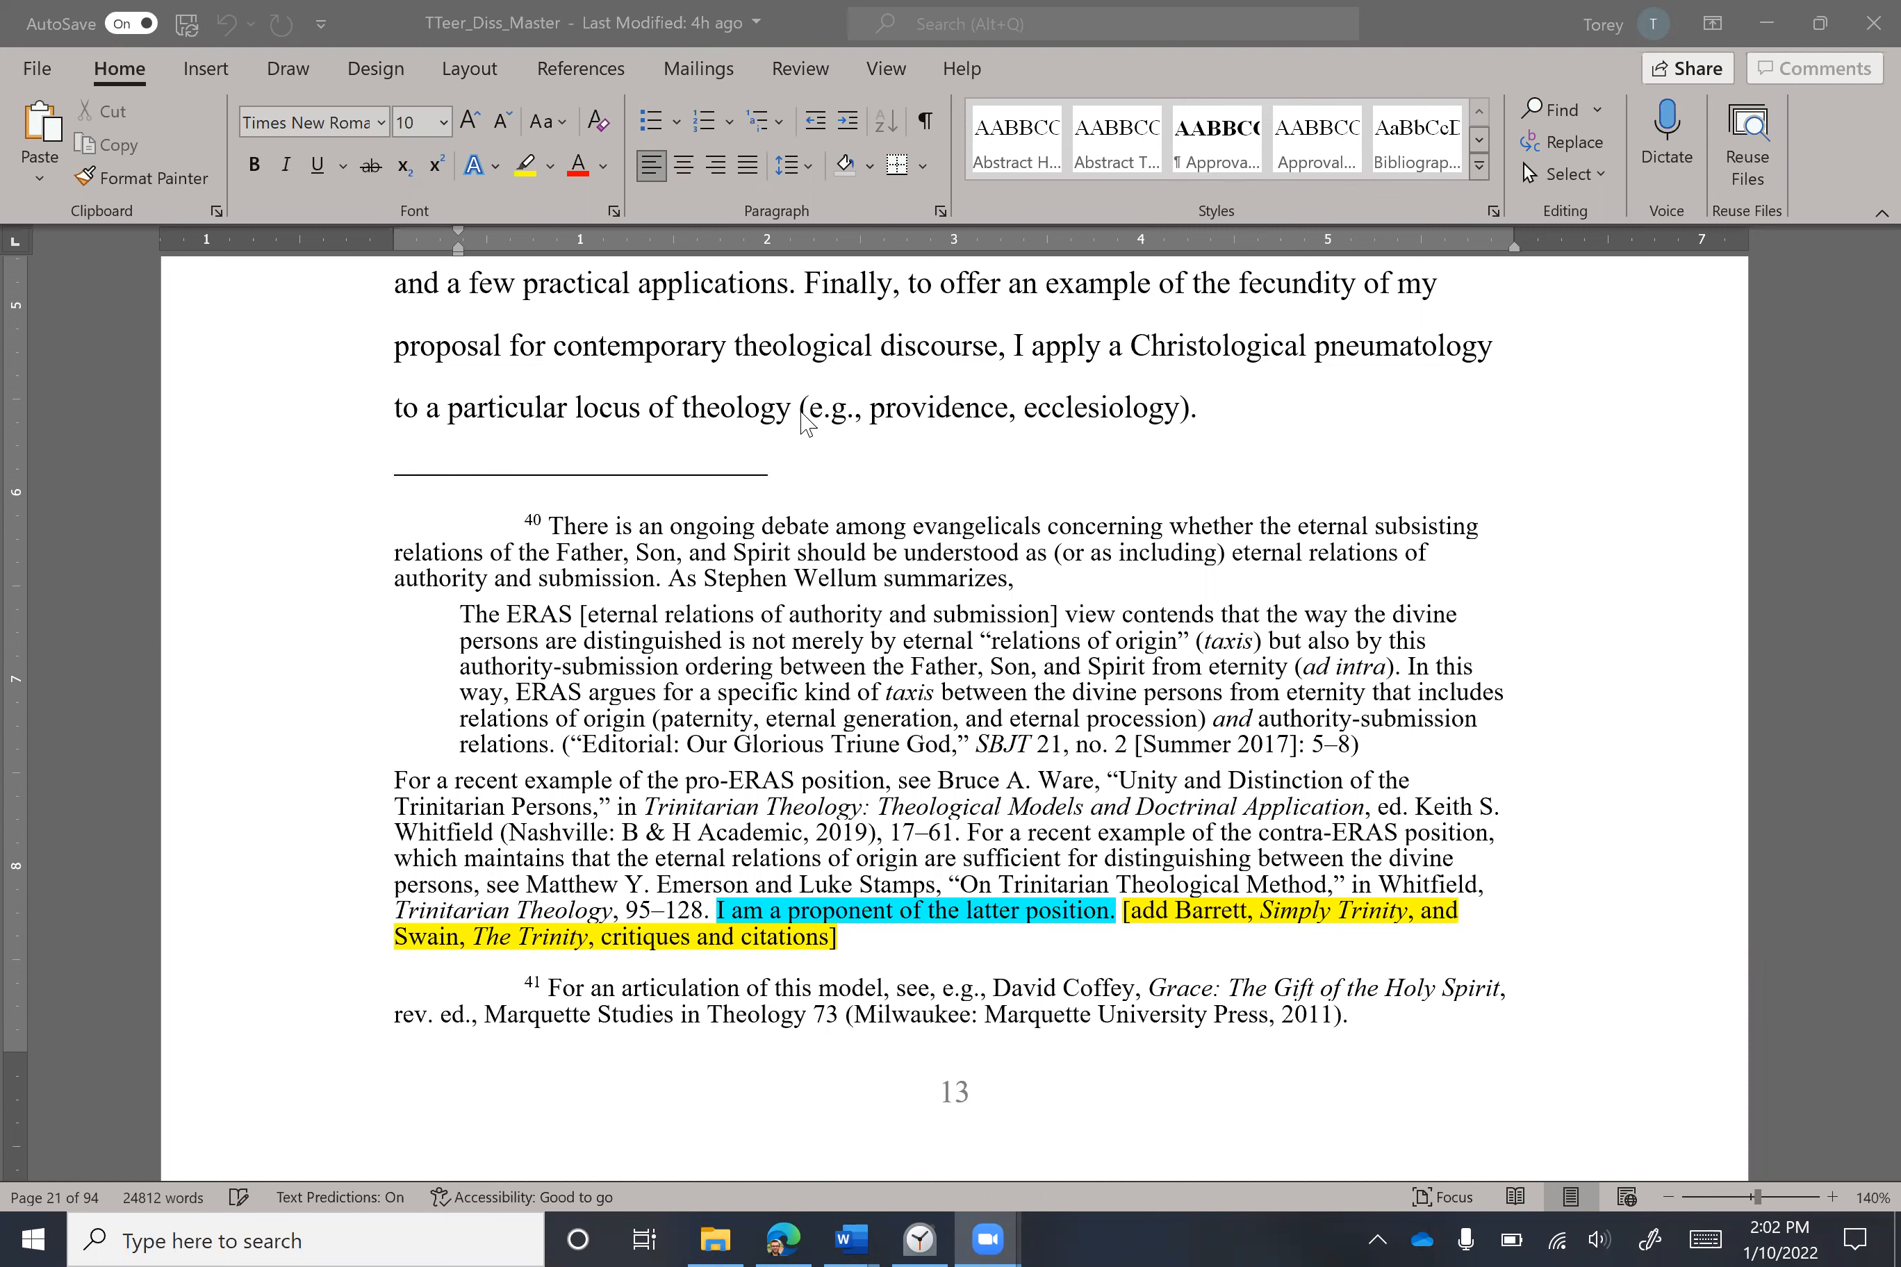
# Compare the paragraph styles of the chapter 6 body text and footnote 40's first paragraph in the style gallery.
pyautogui.click(817, 415)
pyautogui.scroll(2, 774, 478)
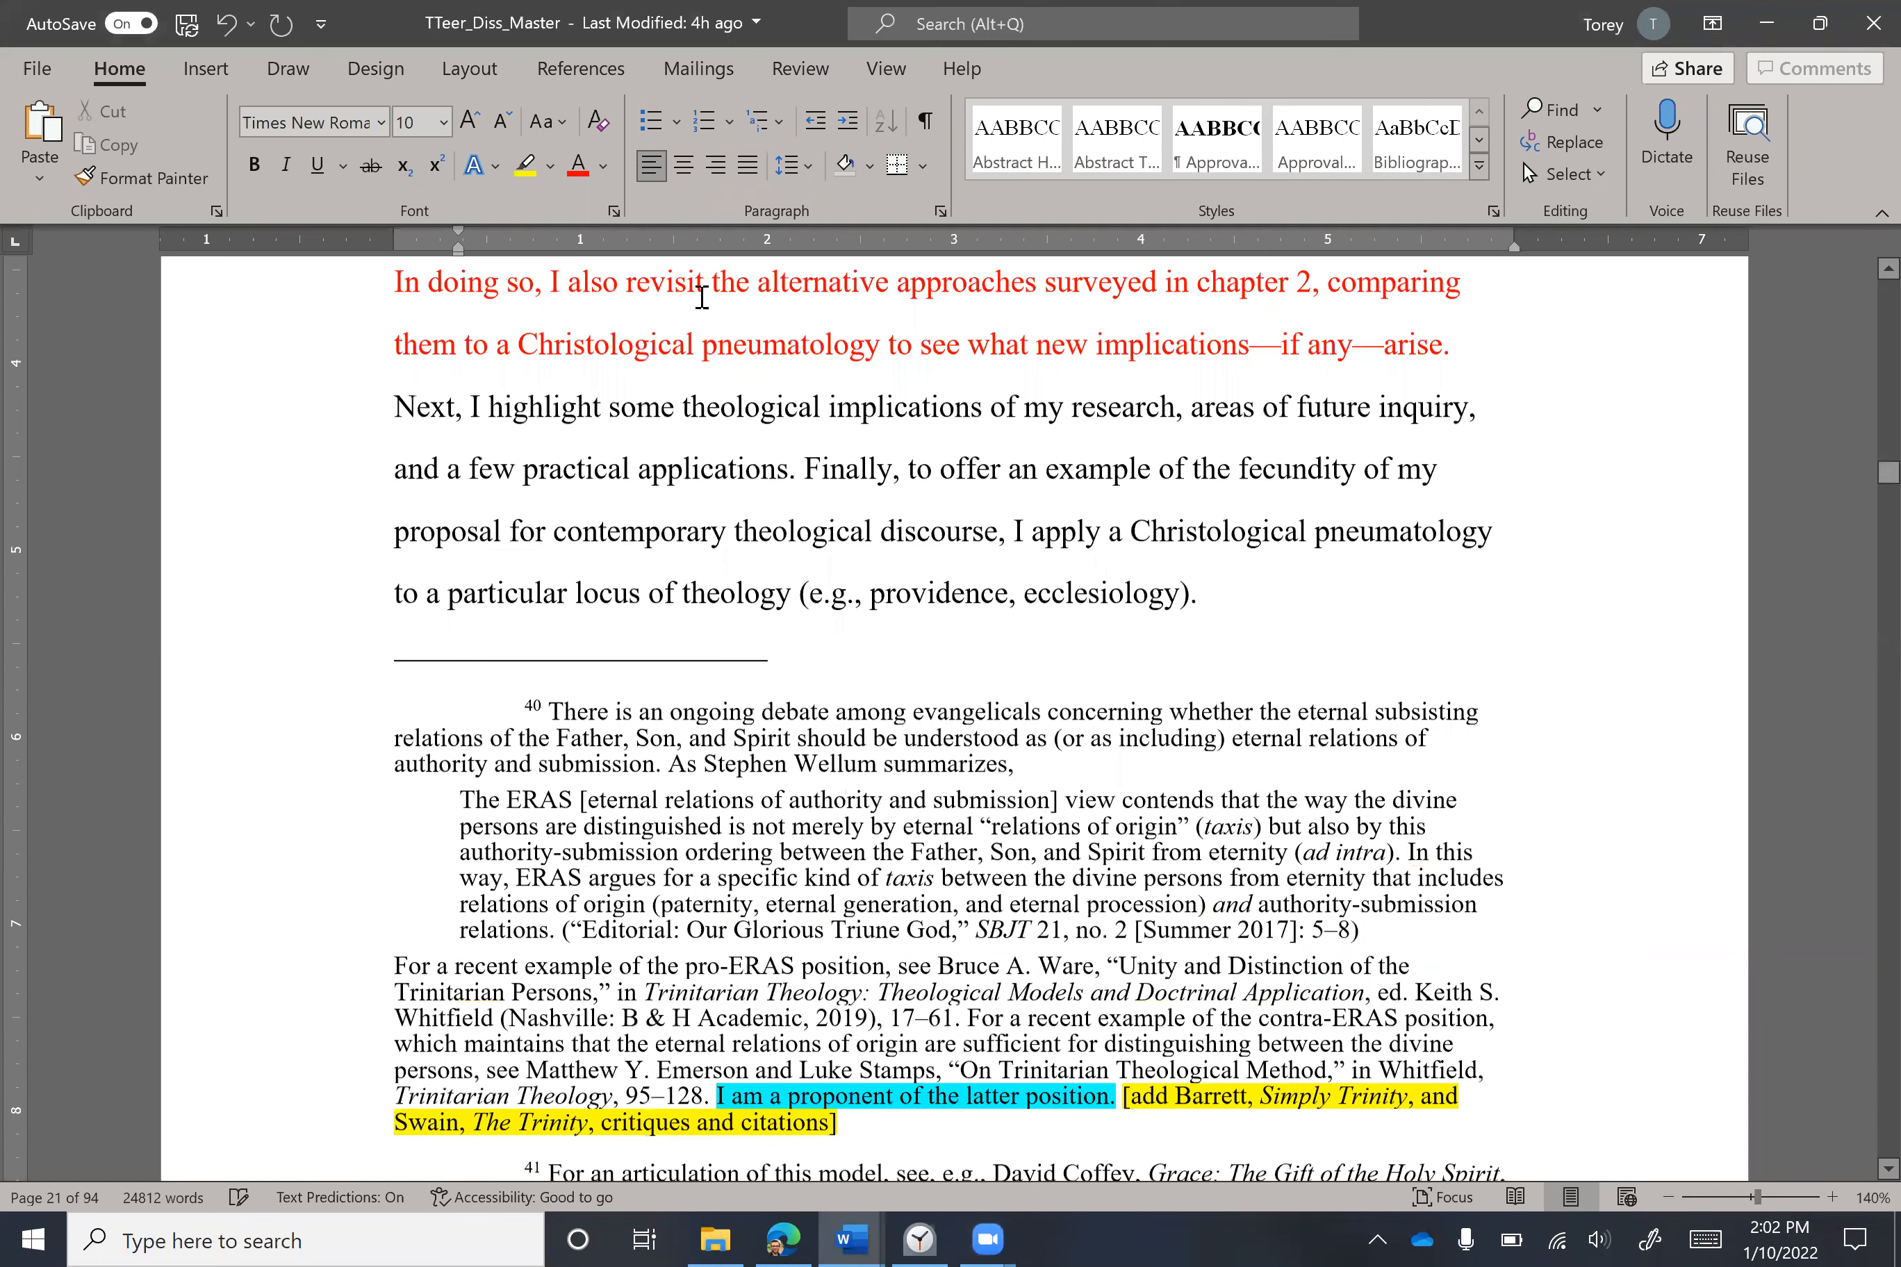
pyautogui.click(1485, 140)
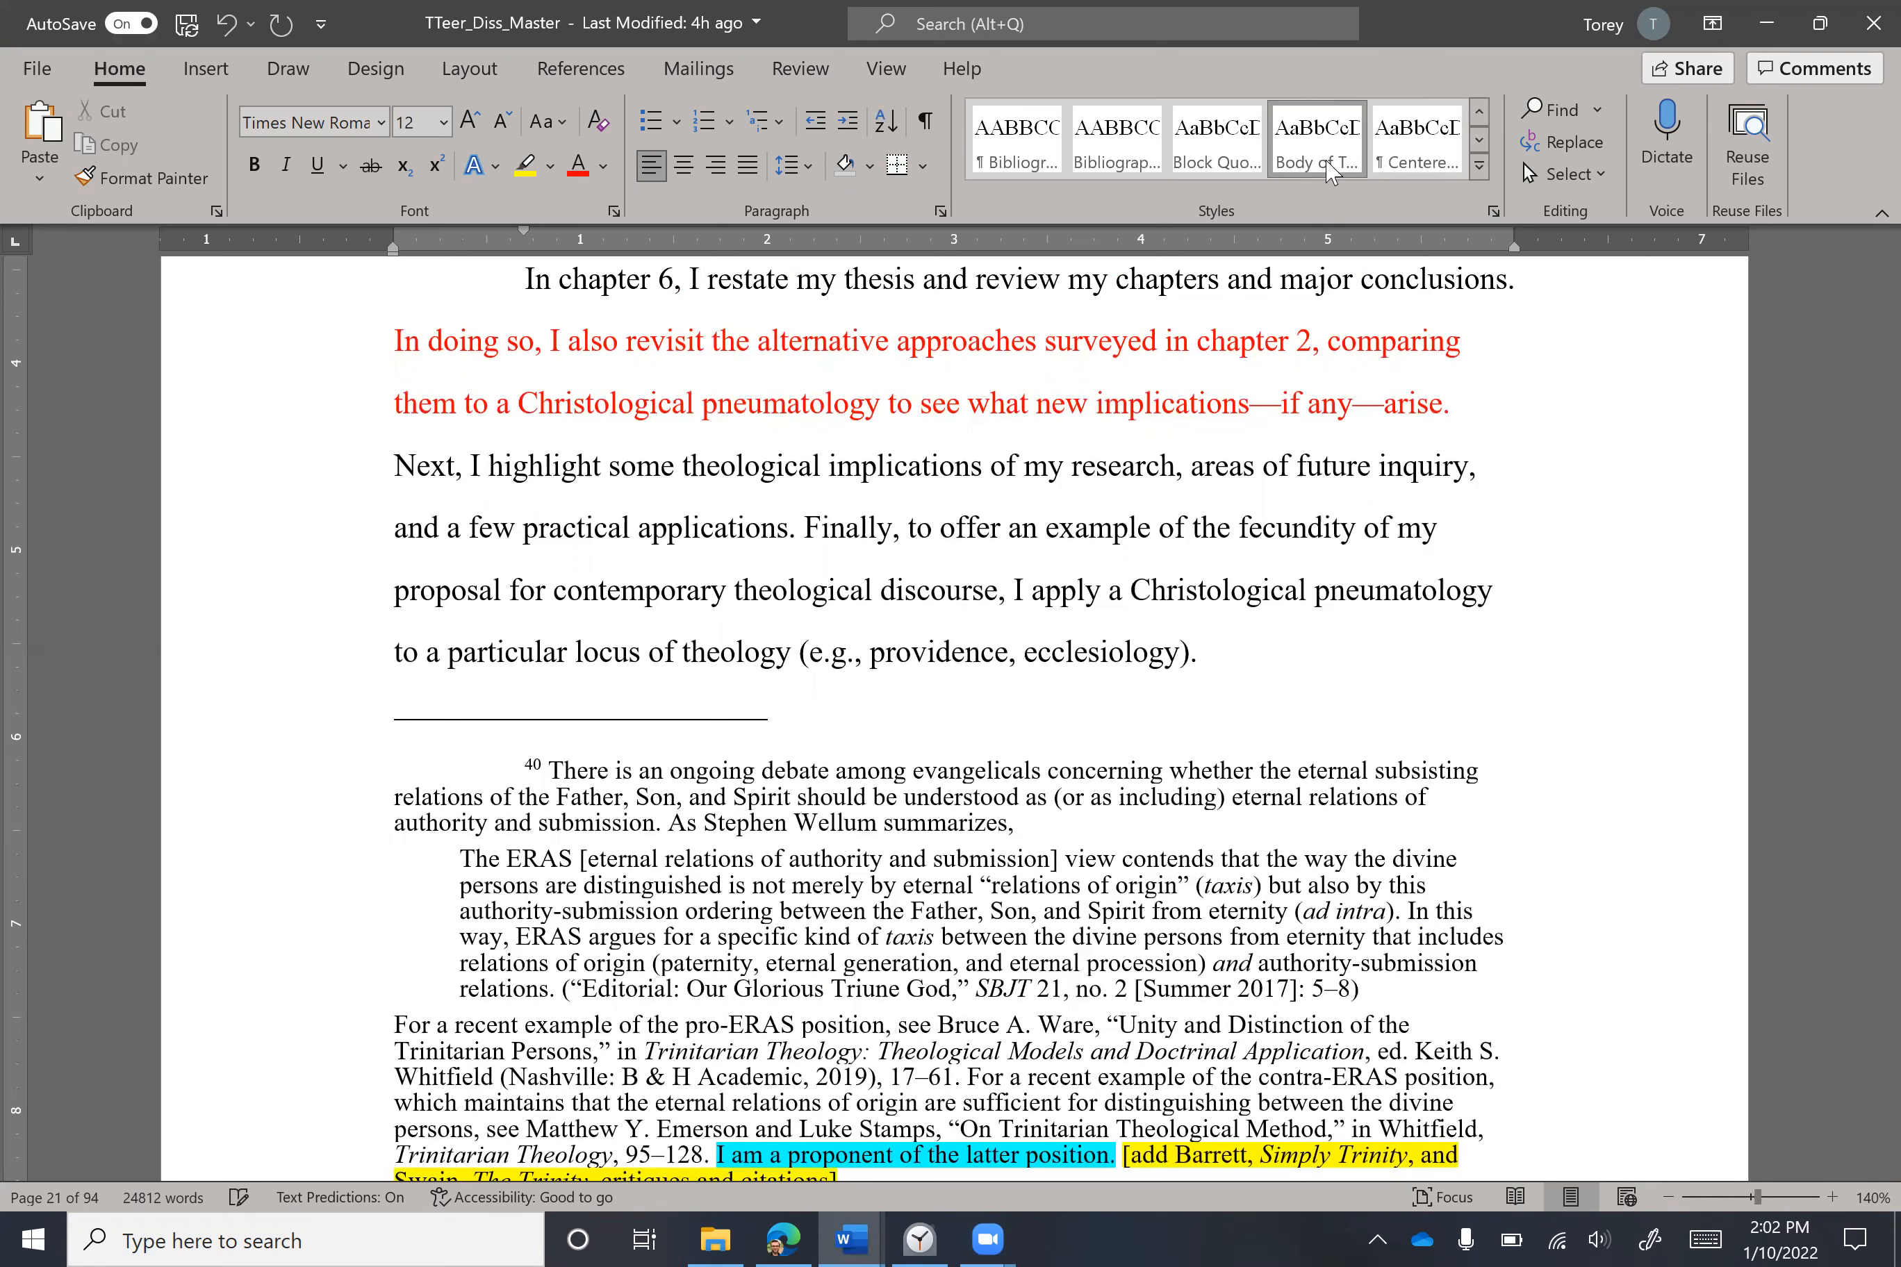
pyautogui.scroll(-2, 892, 605)
pyautogui.scroll(-1, 624, 529)
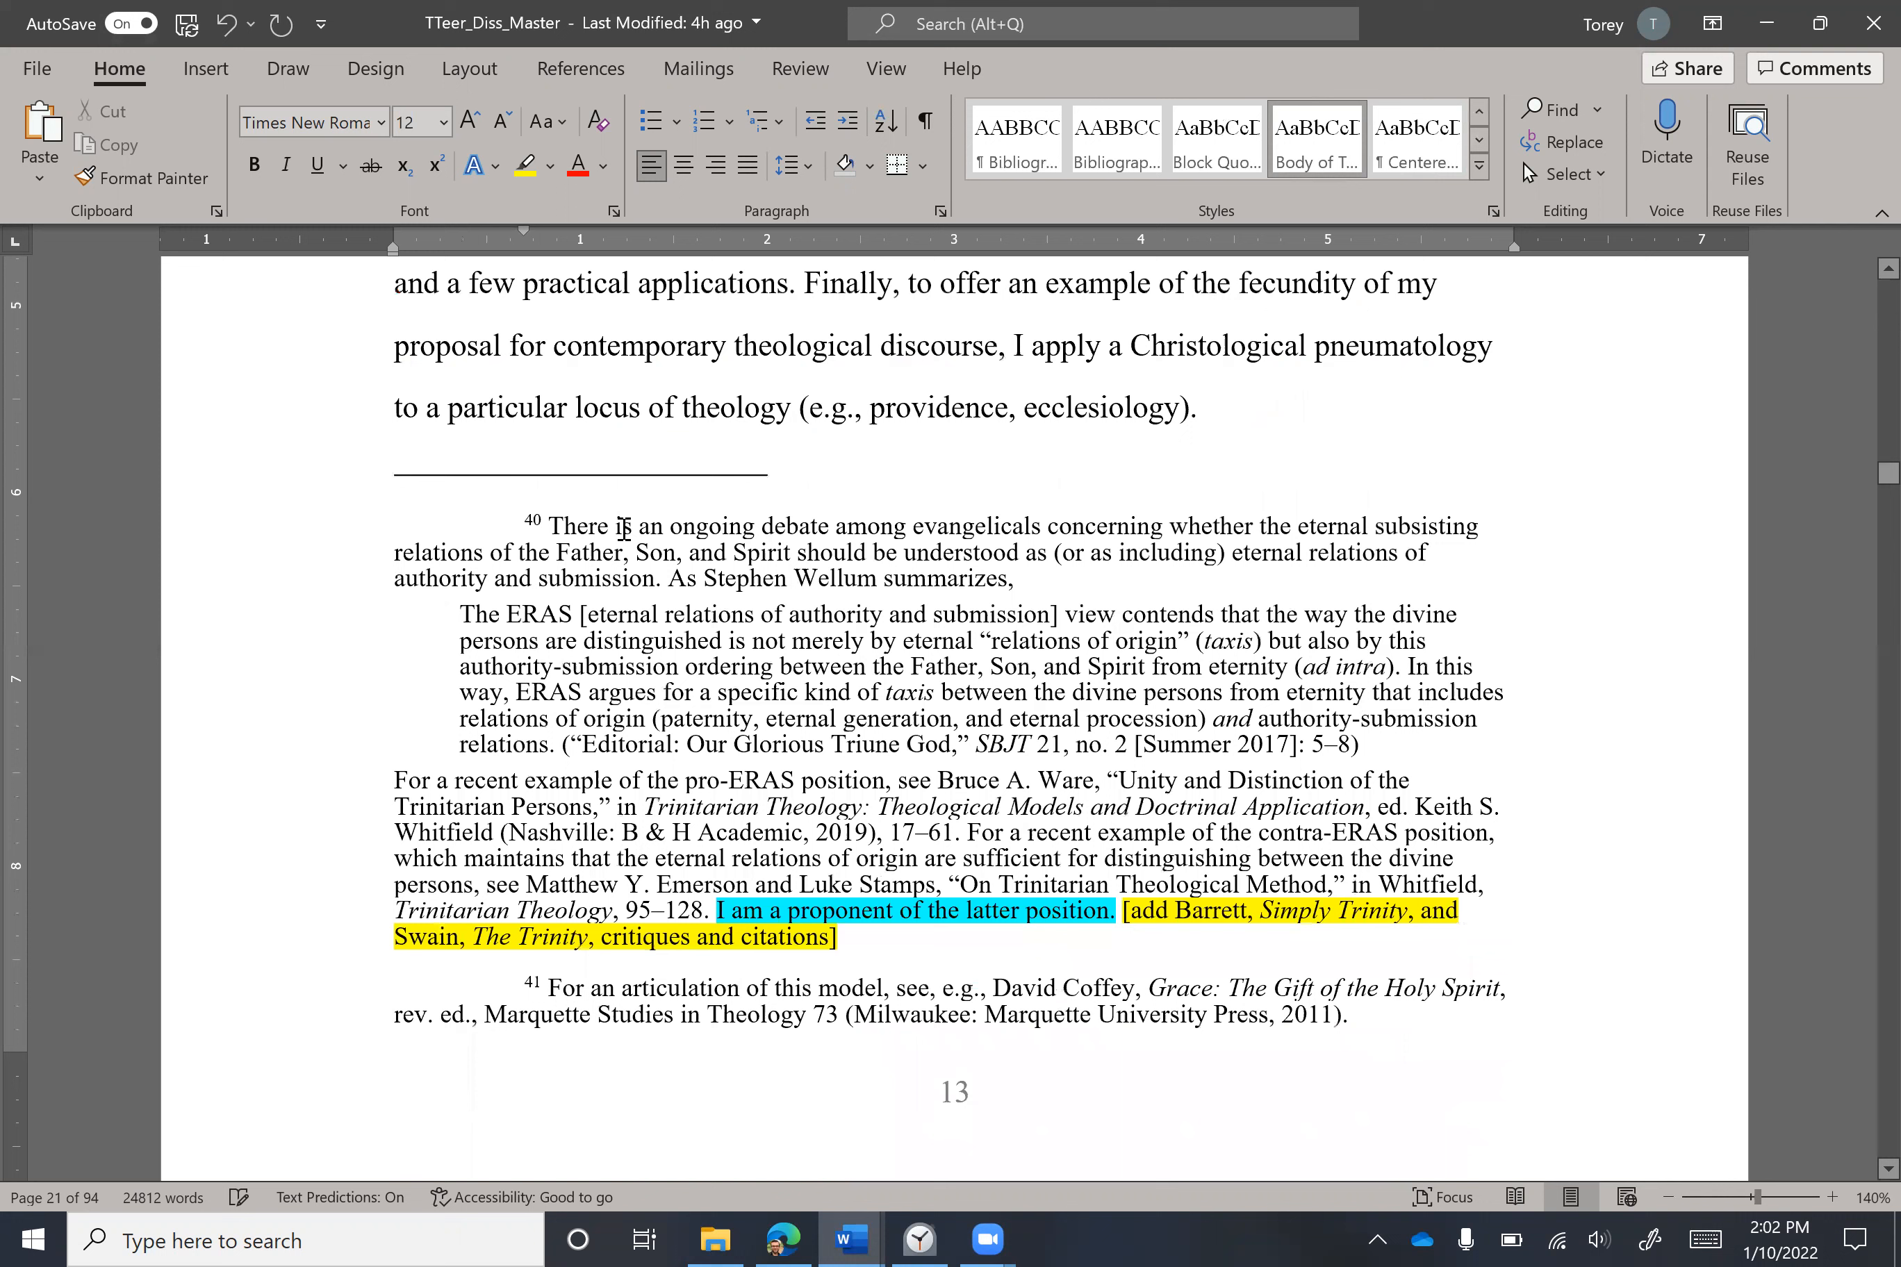
pyautogui.click(1480, 140)
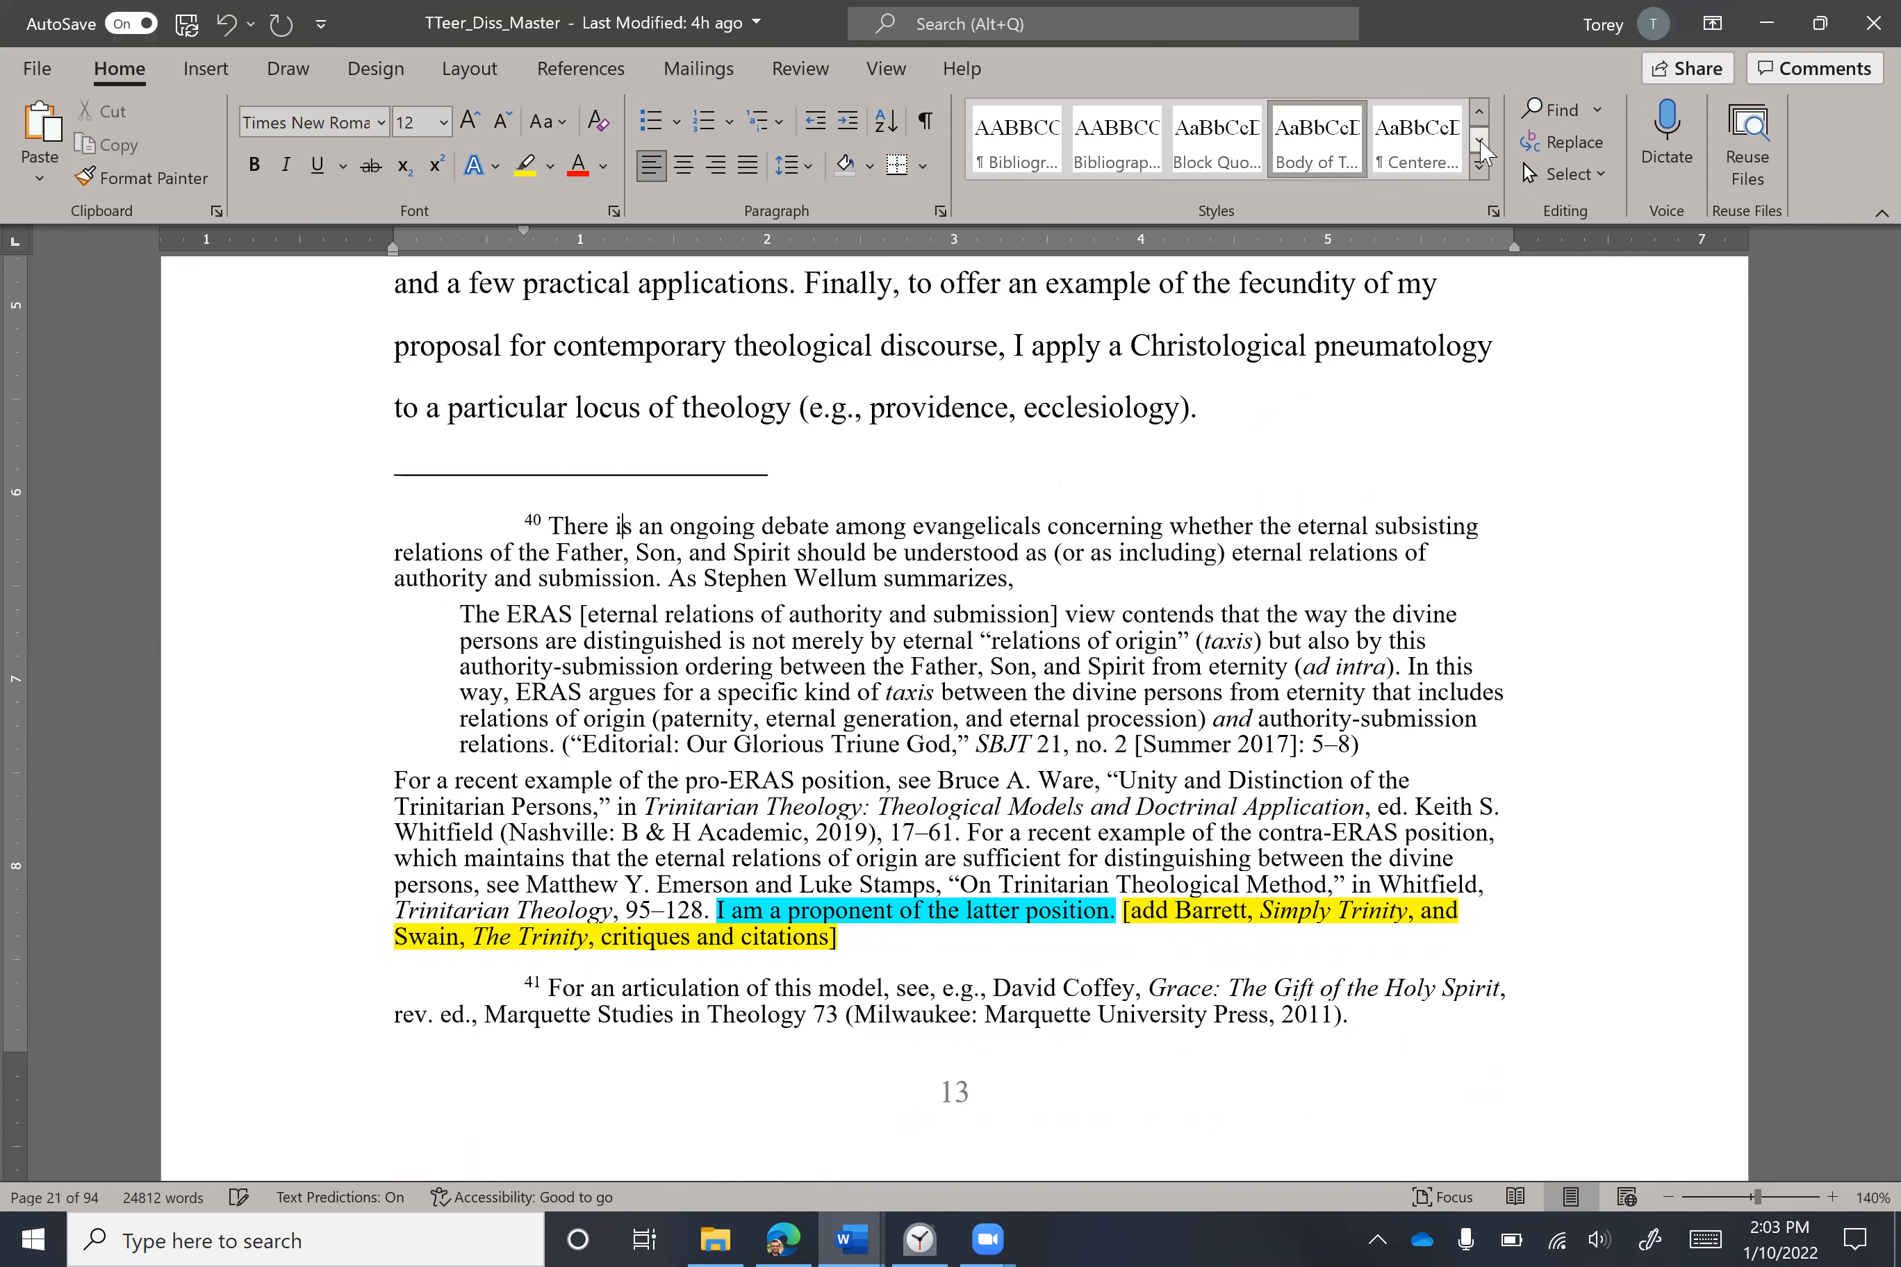
pyautogui.click(1478, 144)
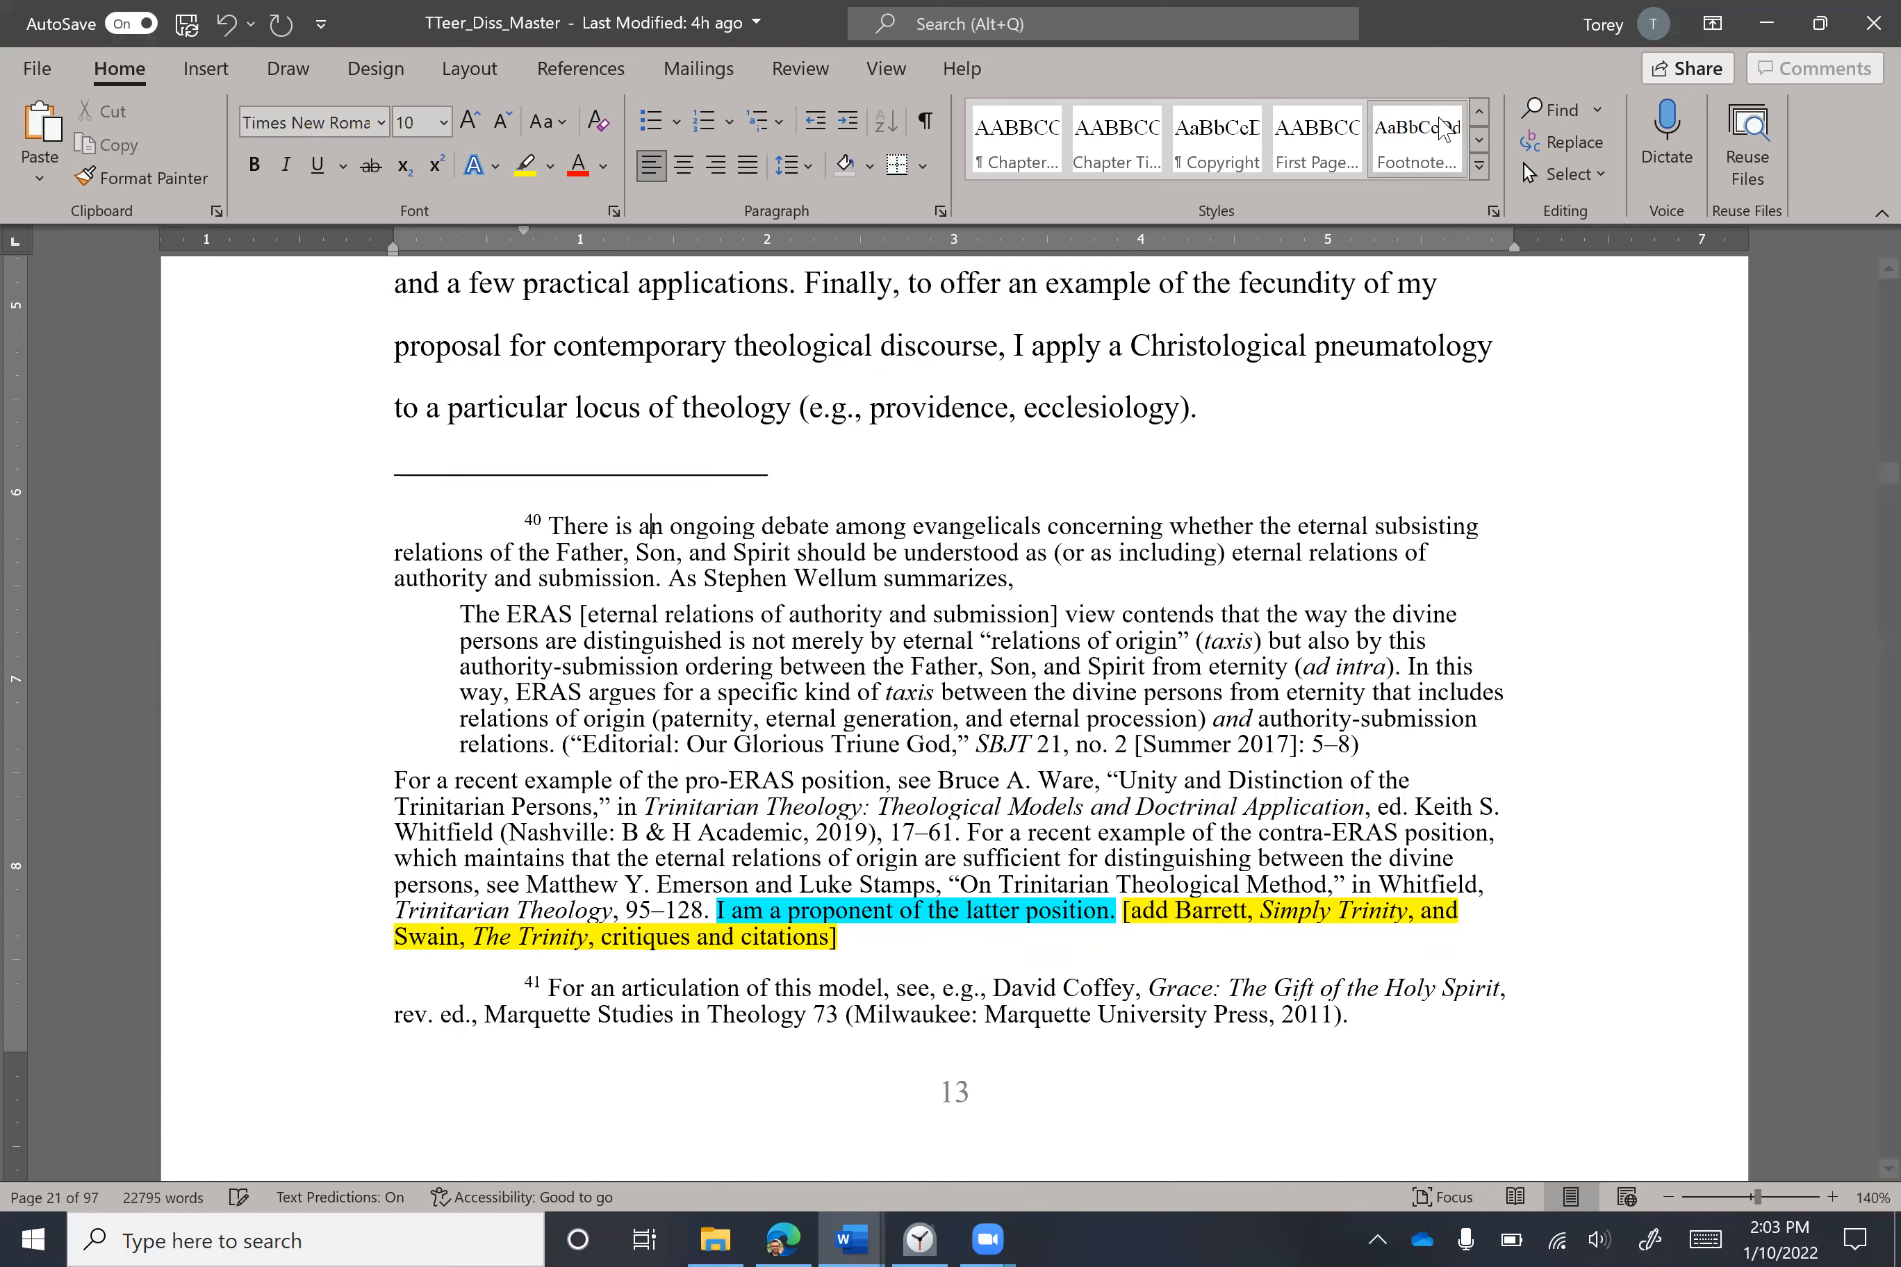
# Try removing footnote 40's first-line indent and restoring it with the Footnote style, and undo both changes.
pyautogui.click(527, 520)
pyautogui.press('BackSpace')
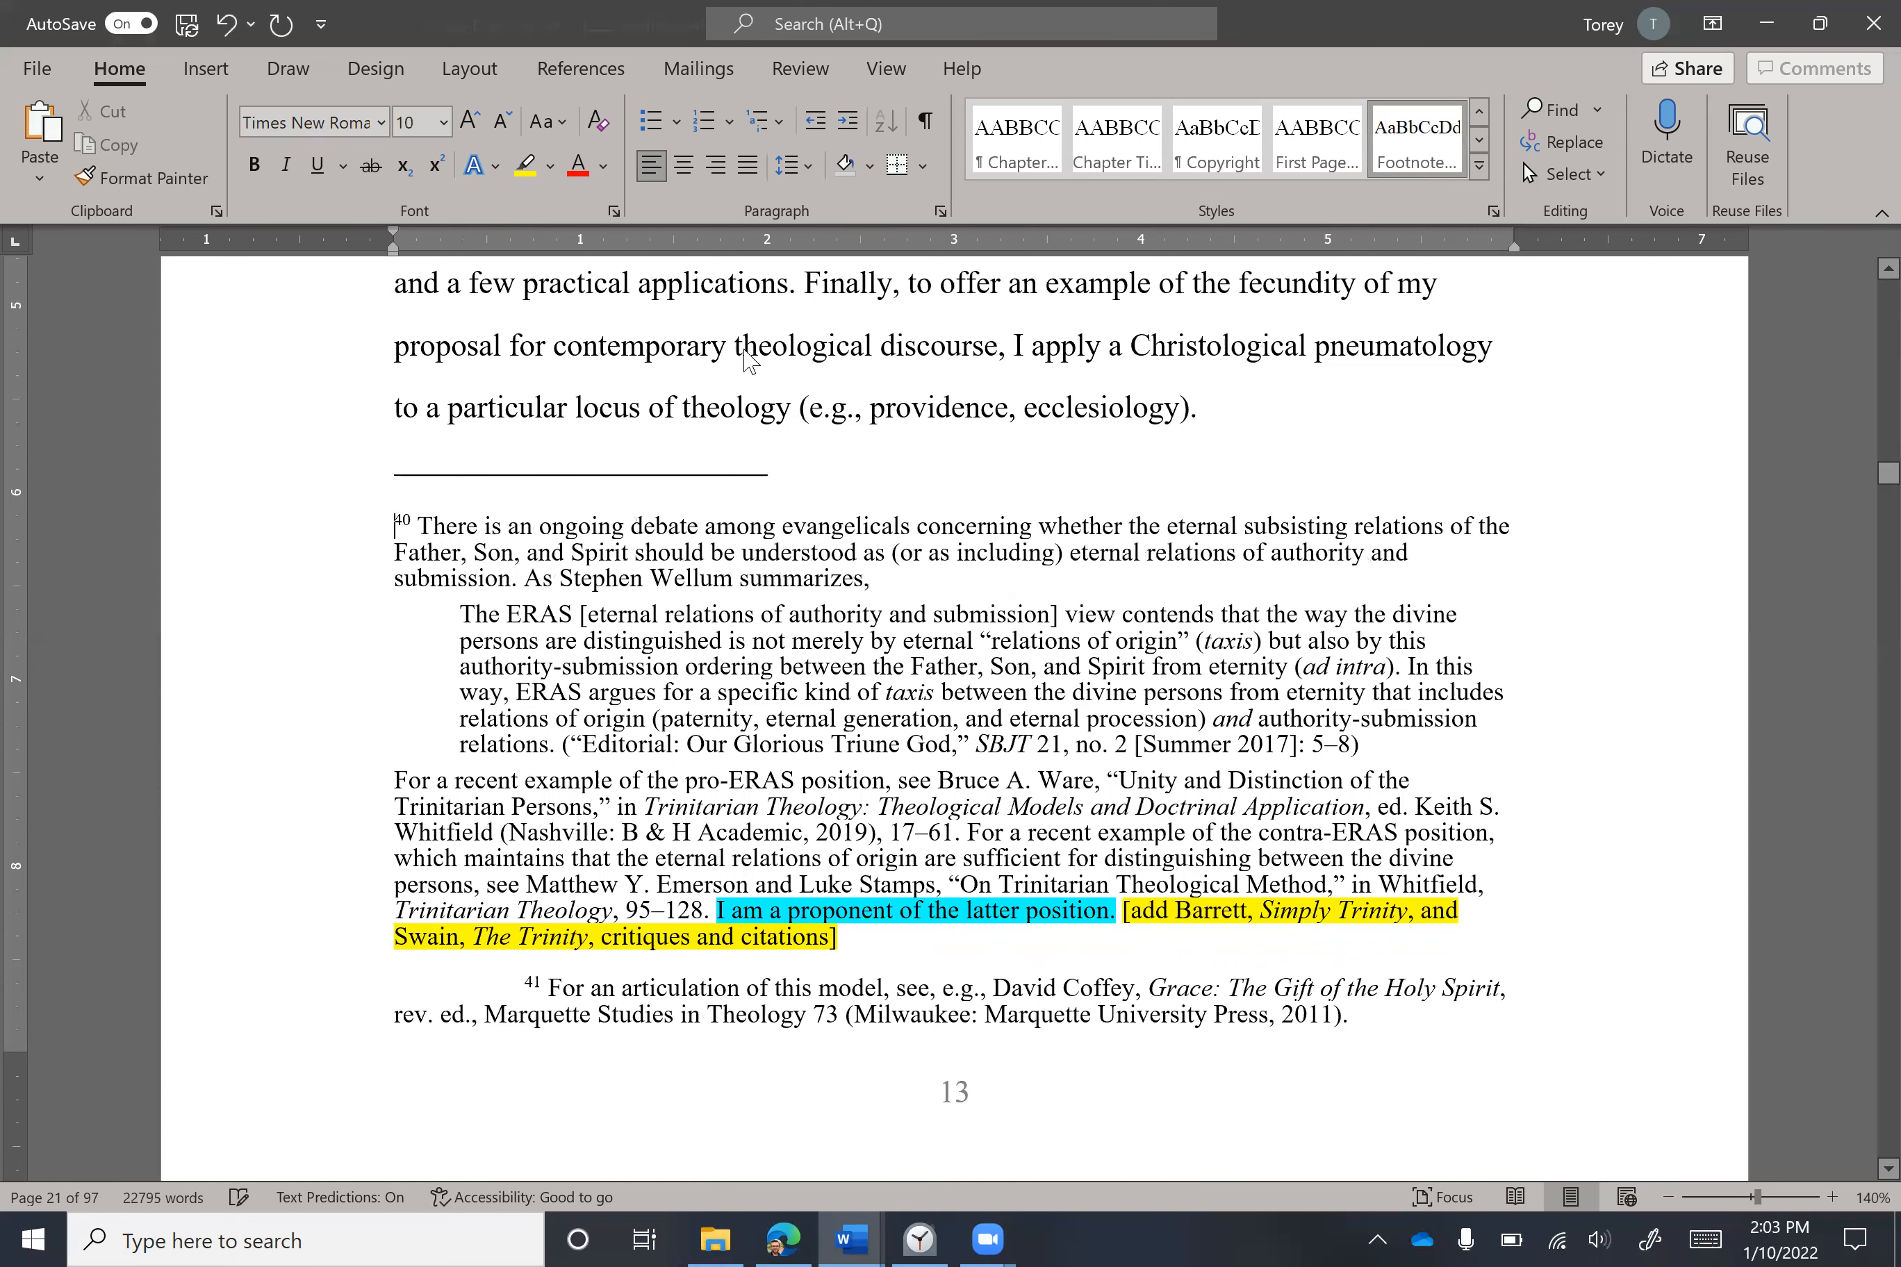
pyautogui.click(1399, 145)
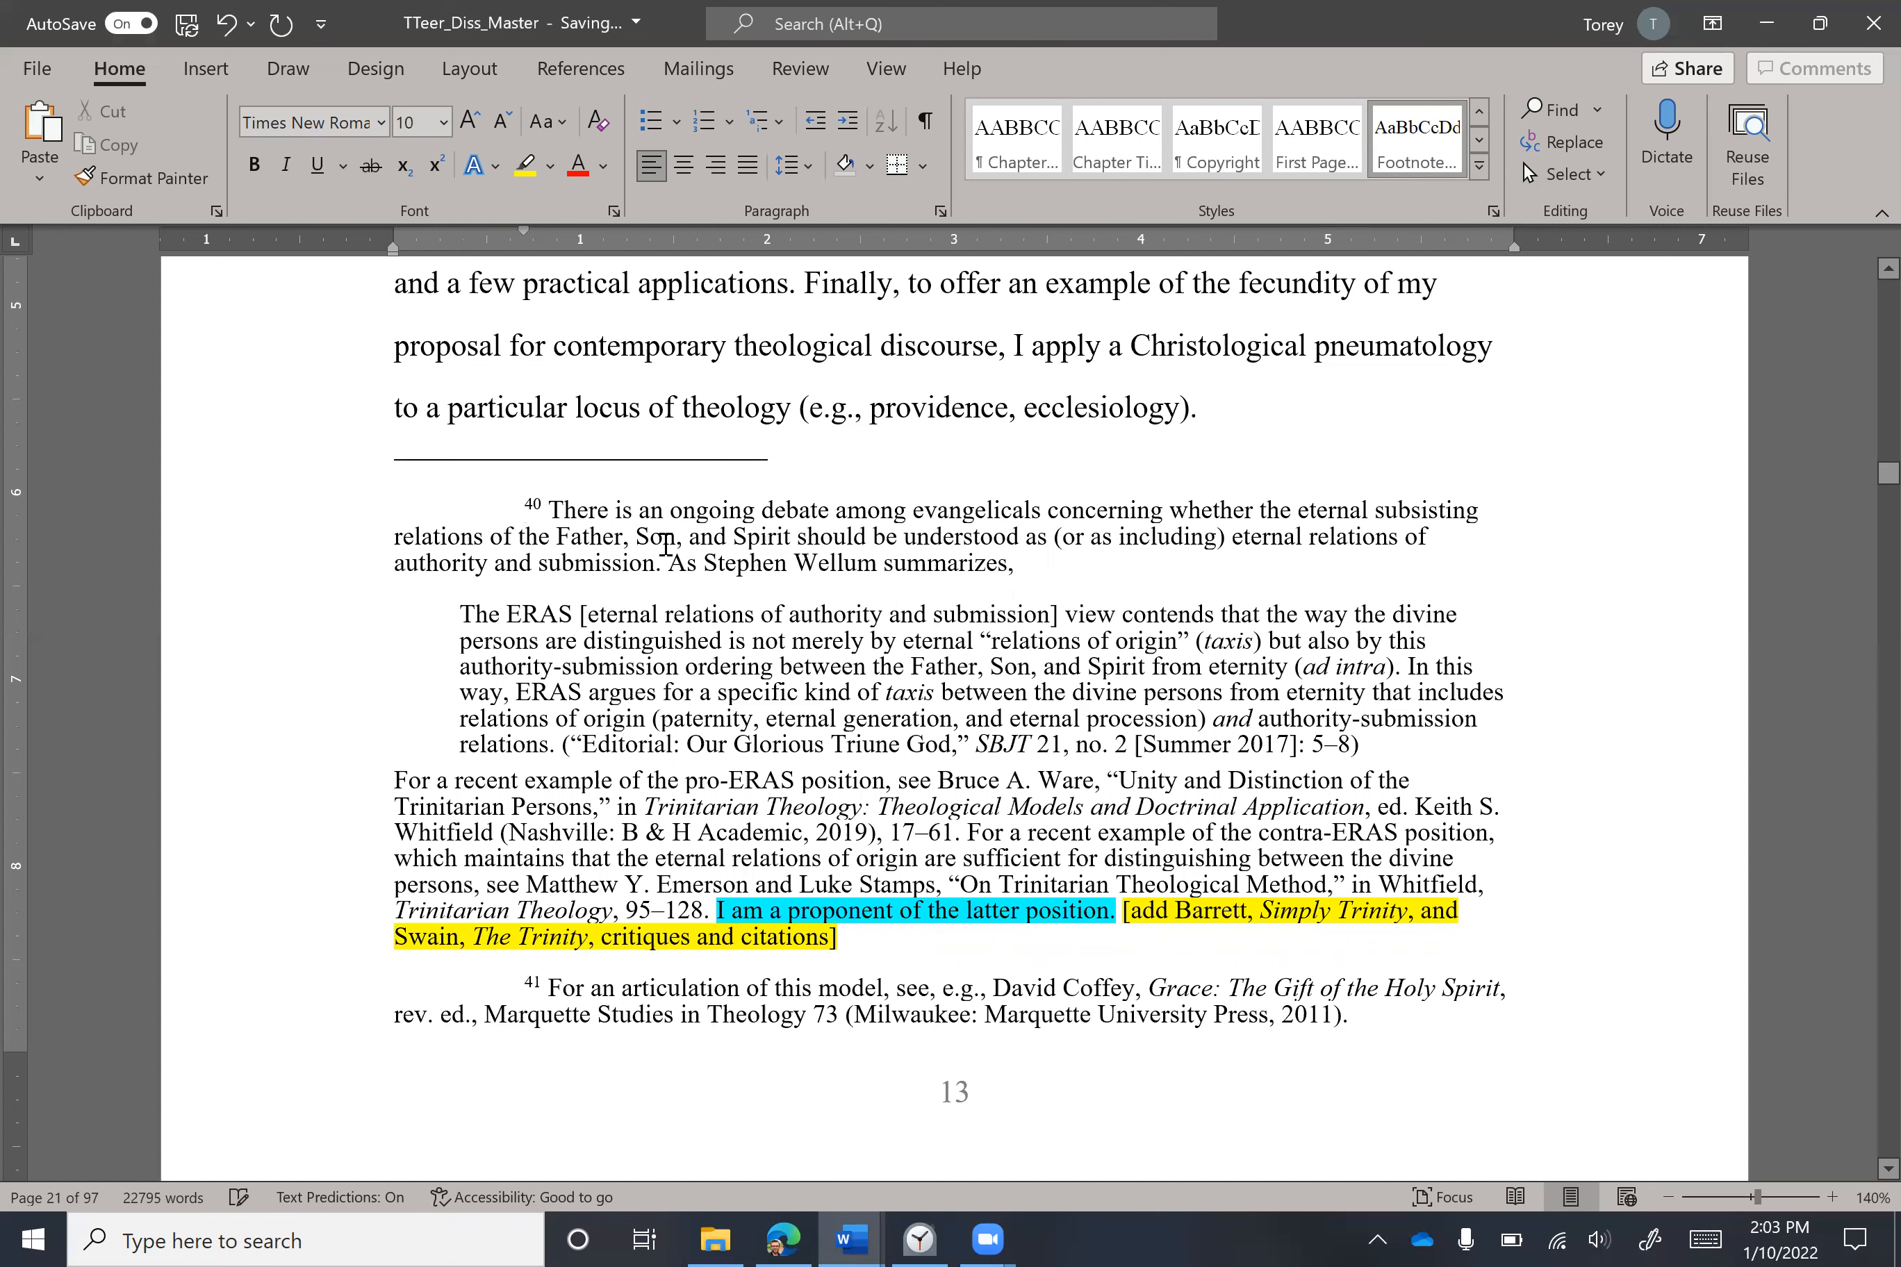
pyautogui.press('BackSpace')
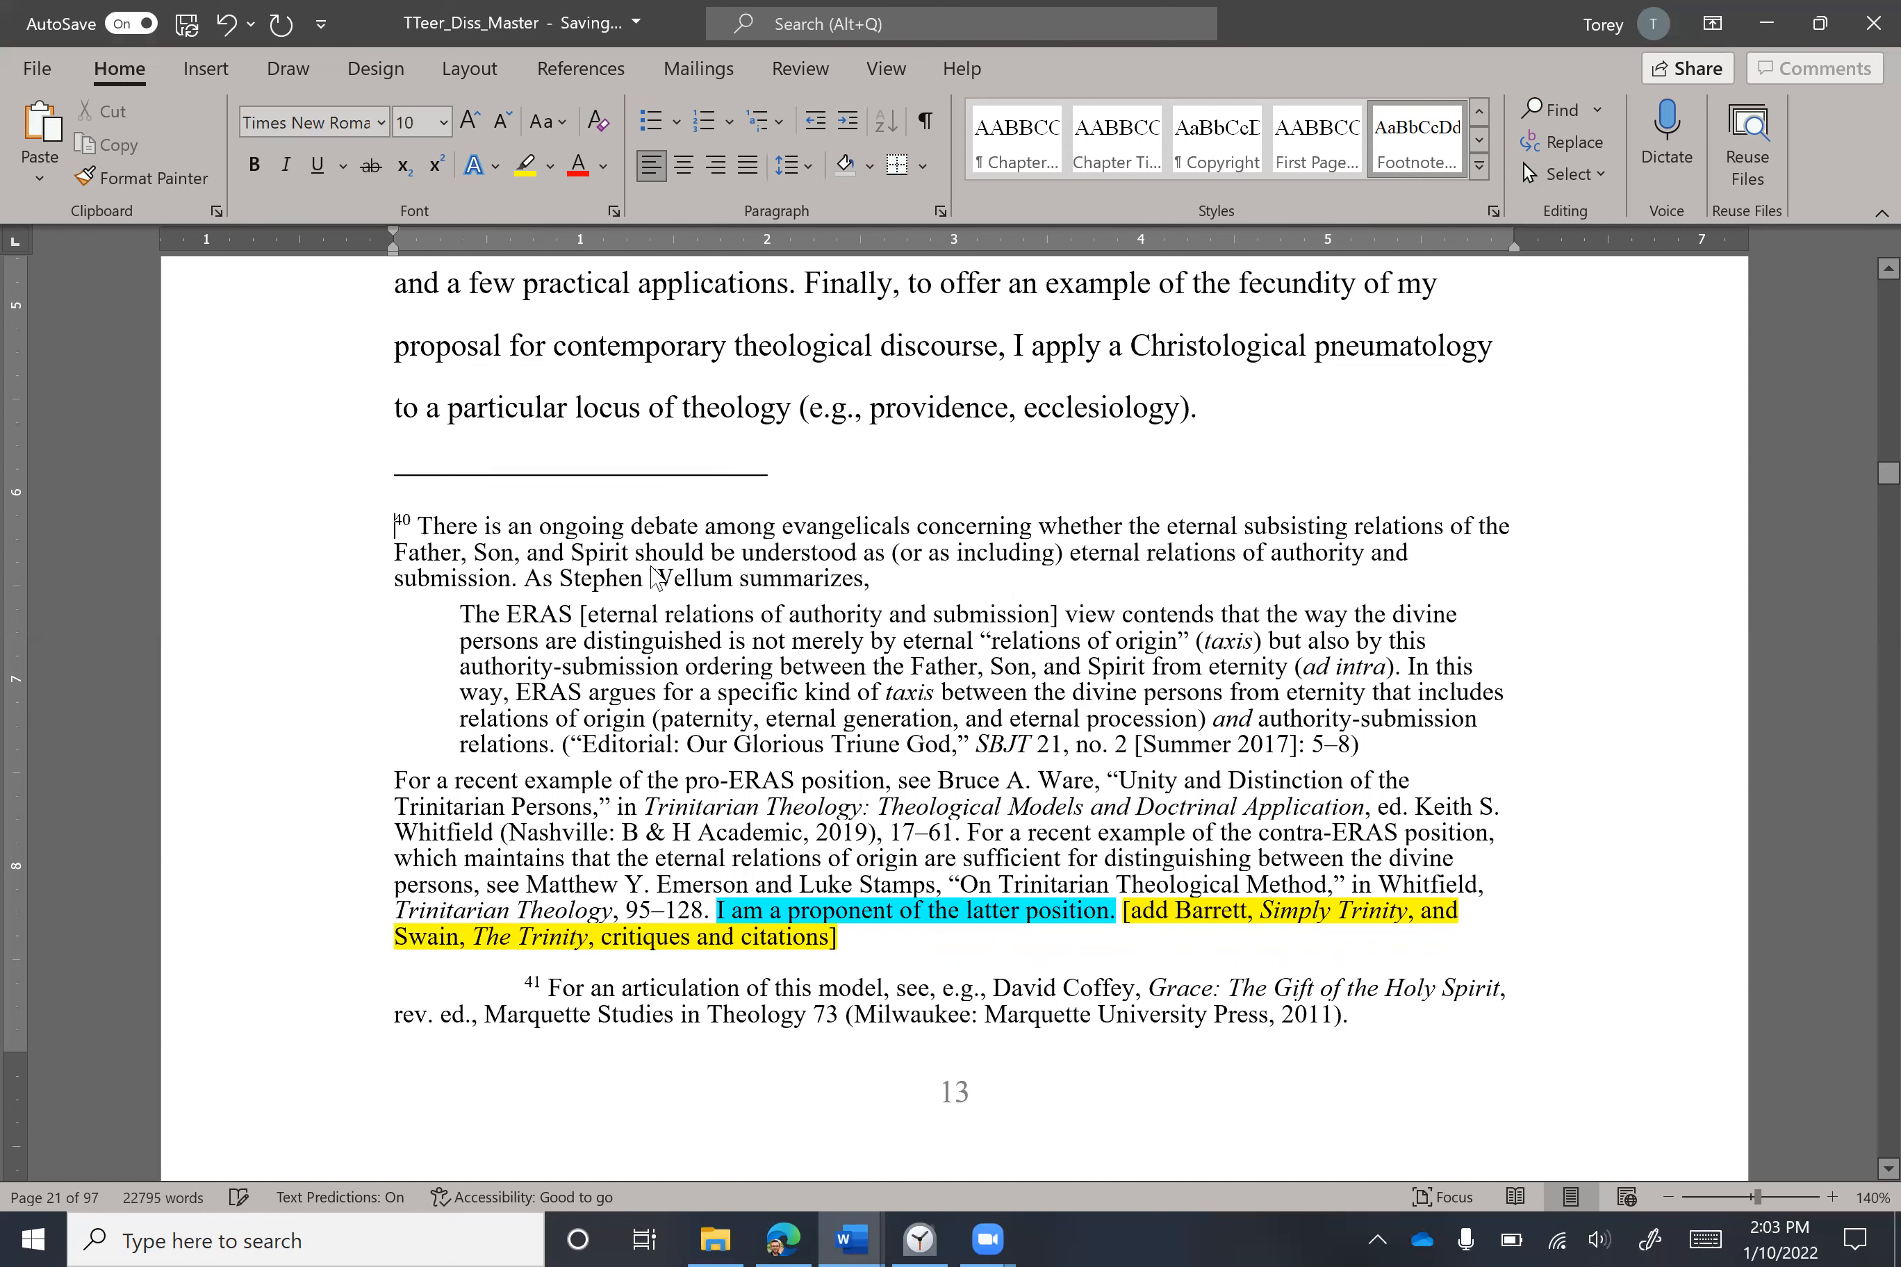
pyautogui.hotkey('ctrl', 'z')
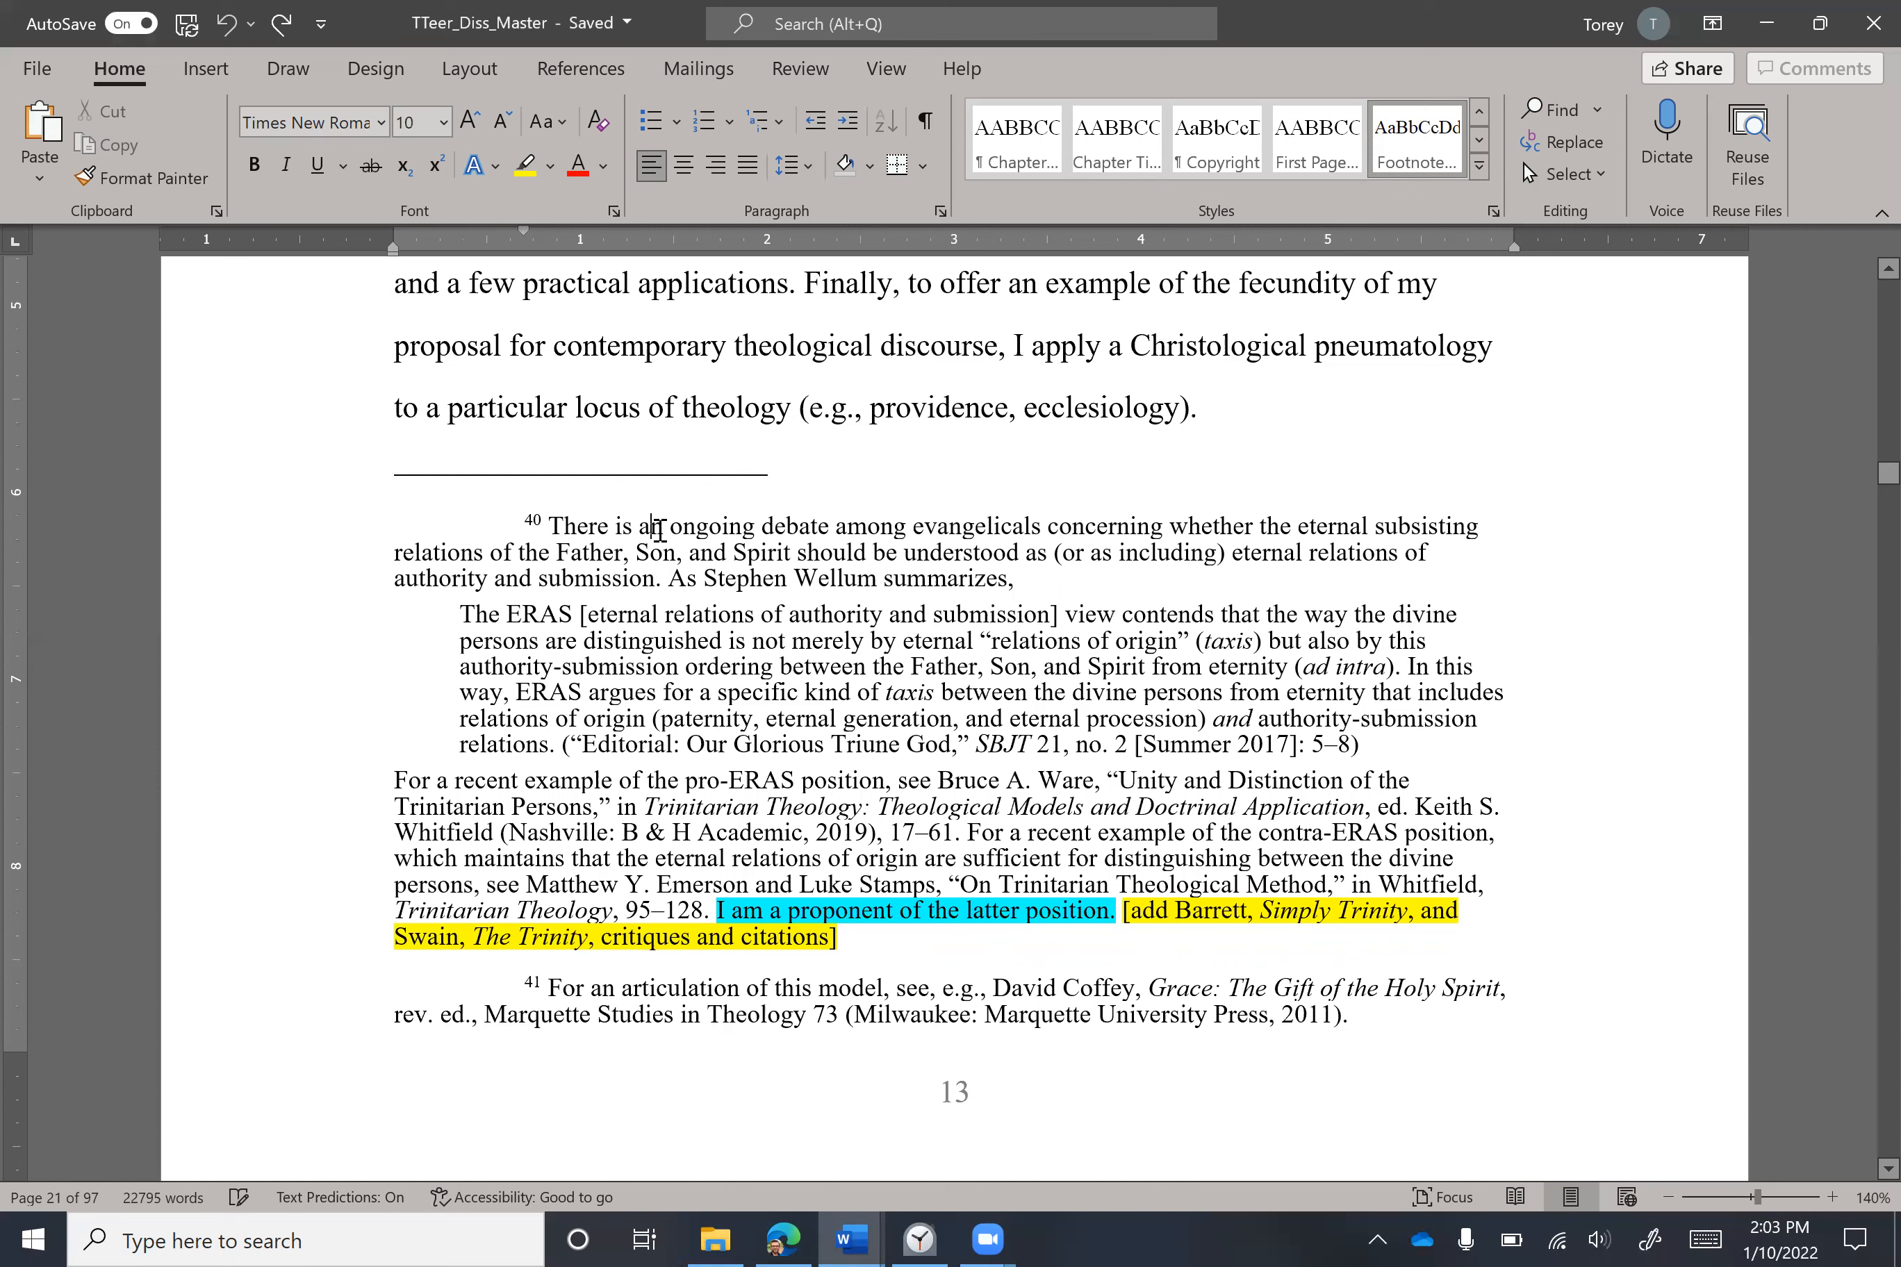
# Check the indentation and spacing settings of footnote 40's first paragraph.
pyautogui.rightClick(659, 527)
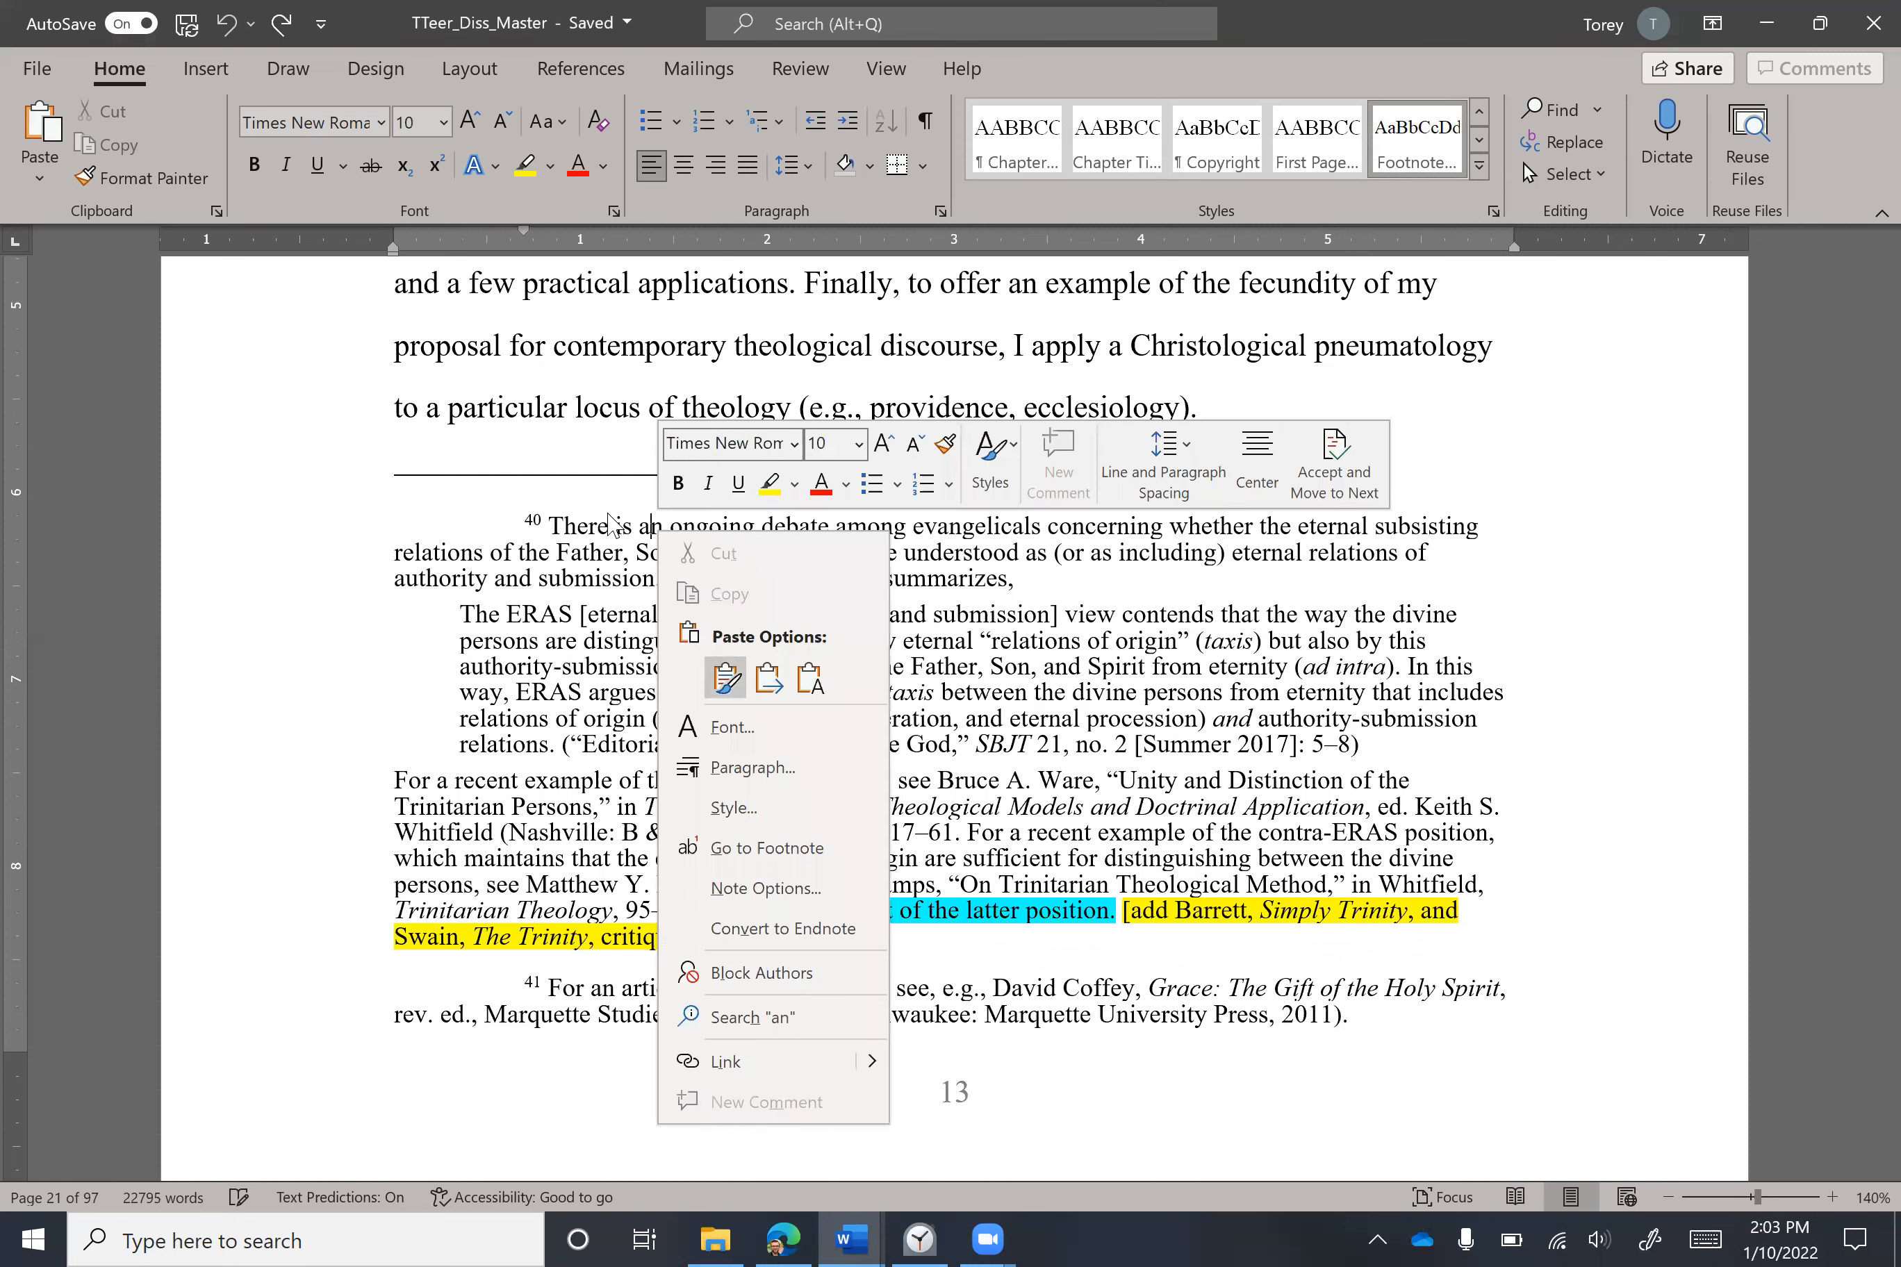
pyautogui.press('Escape')
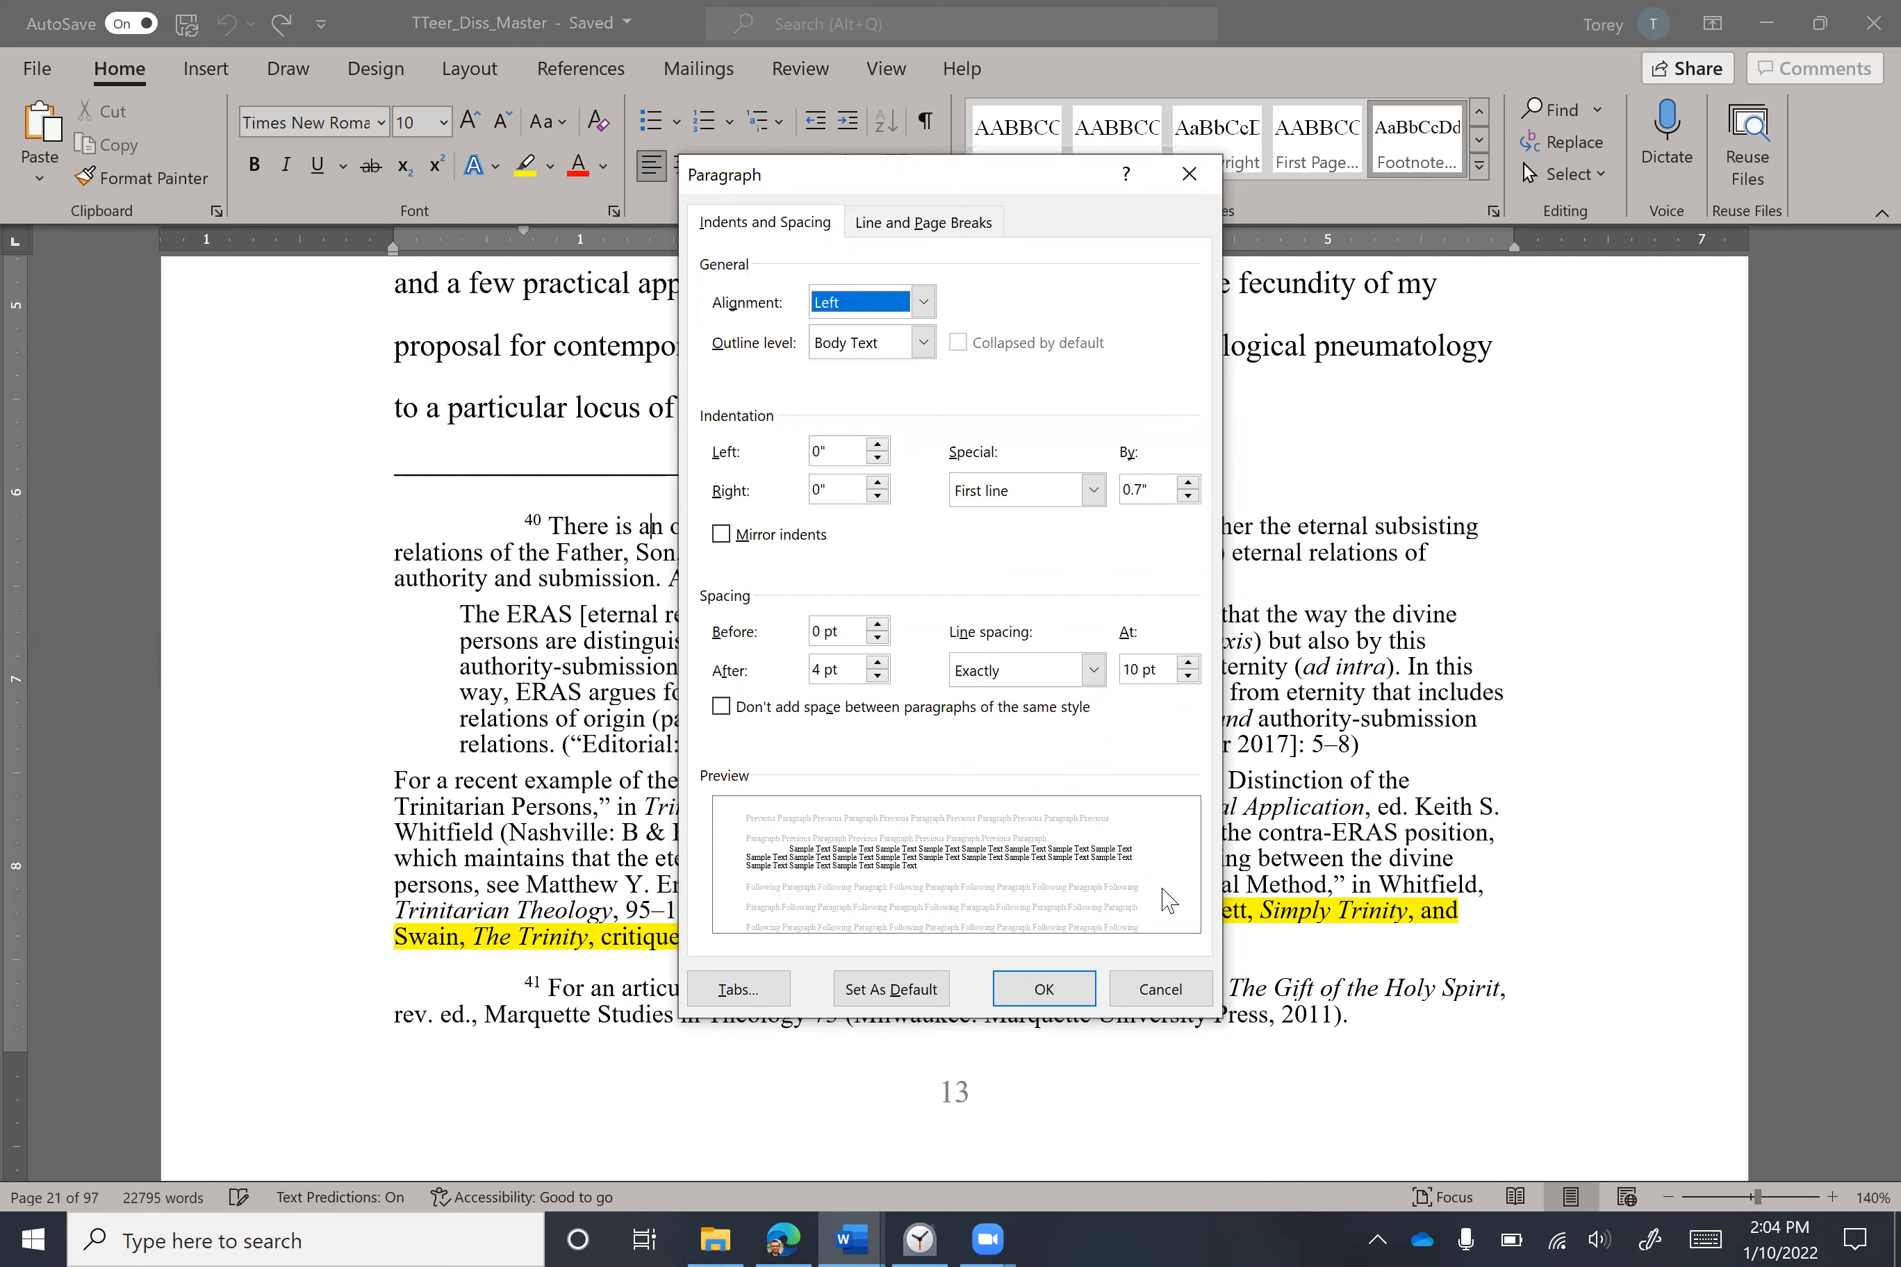
pyautogui.click(1172, 999)
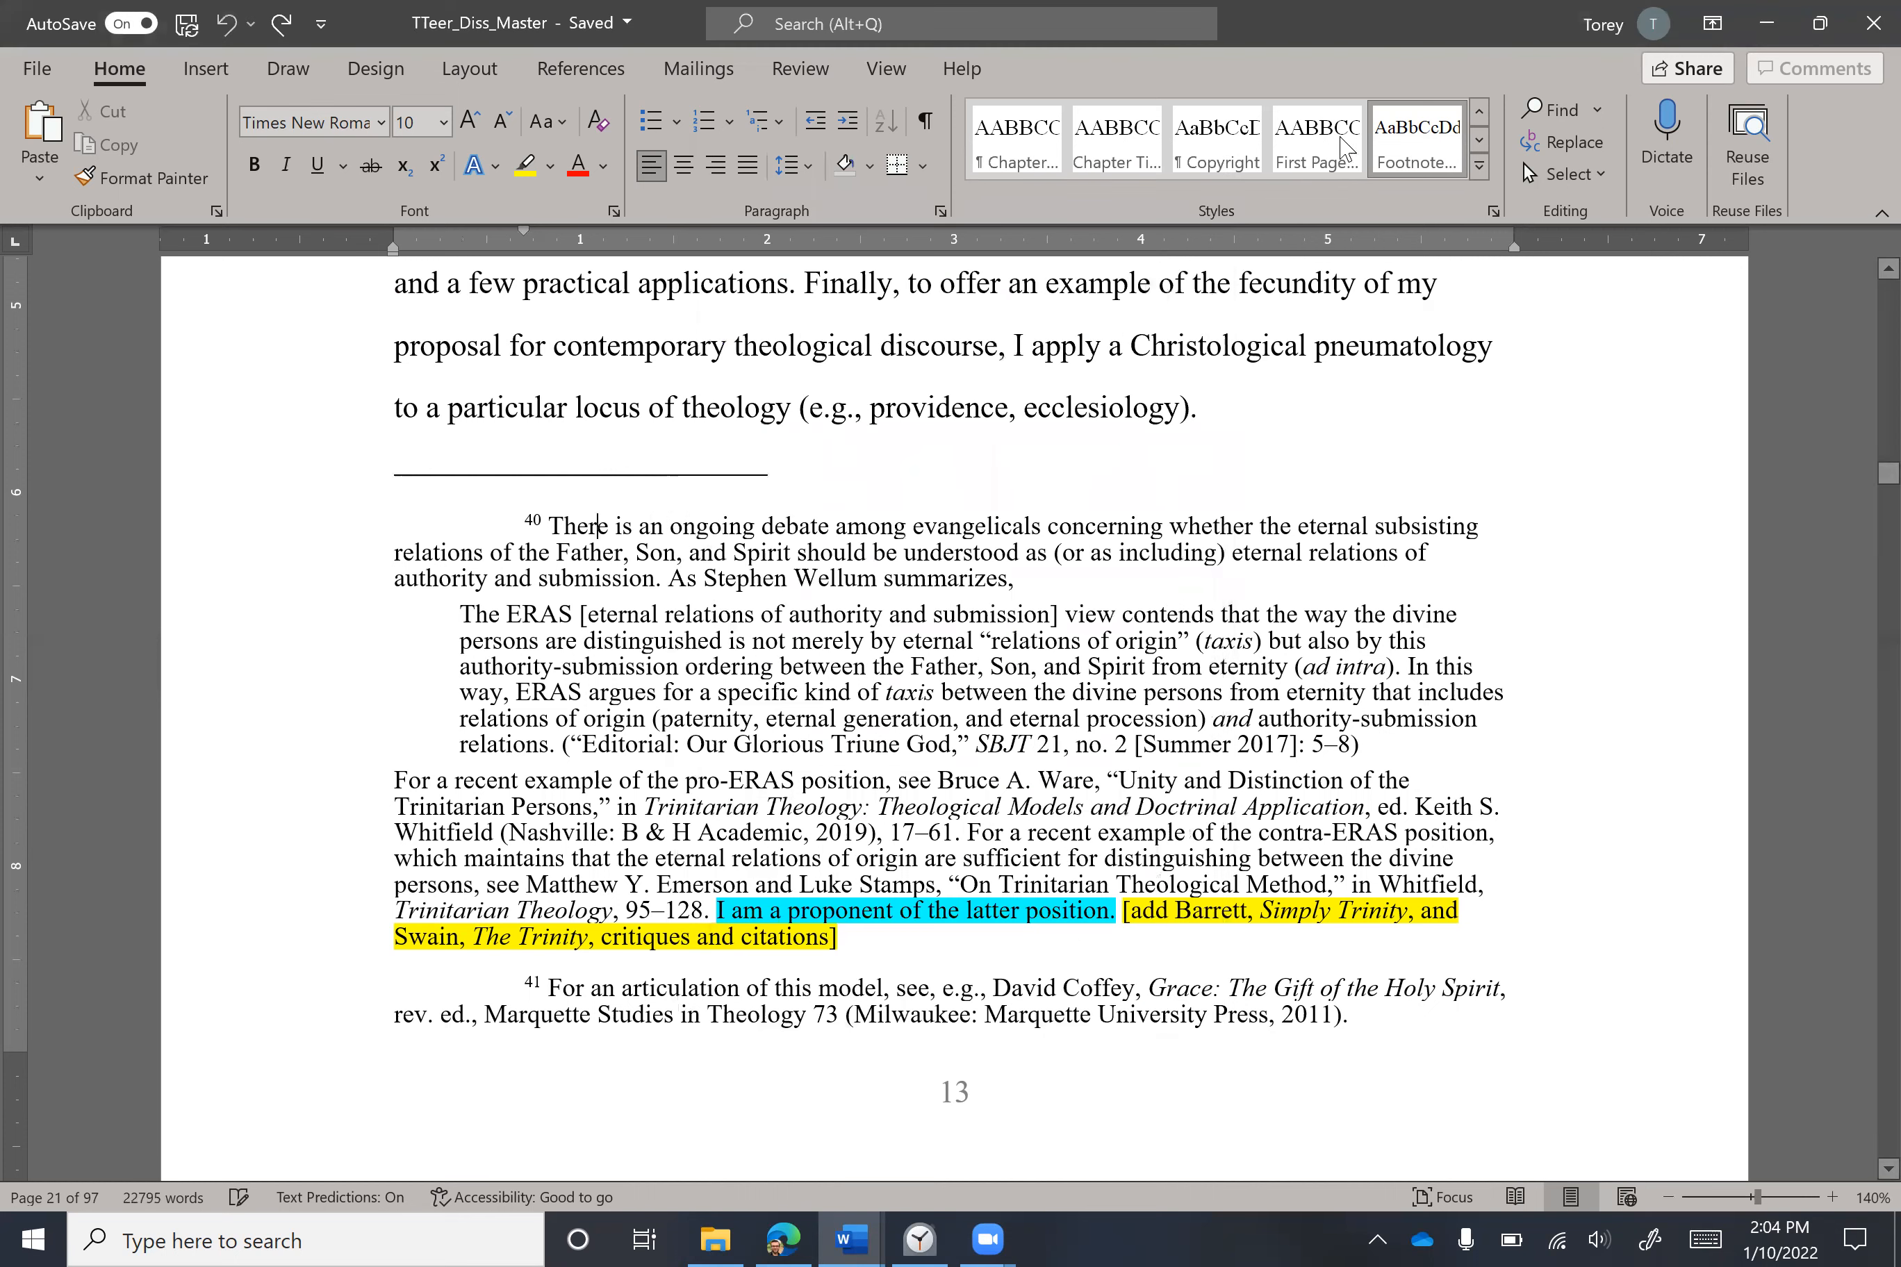
# Try the Footnote style on footnote 40's first paragraph, check its paragraph spacing settings, and undo the style change.
pyautogui.click(1316, 135)
pyautogui.click(1401, 152)
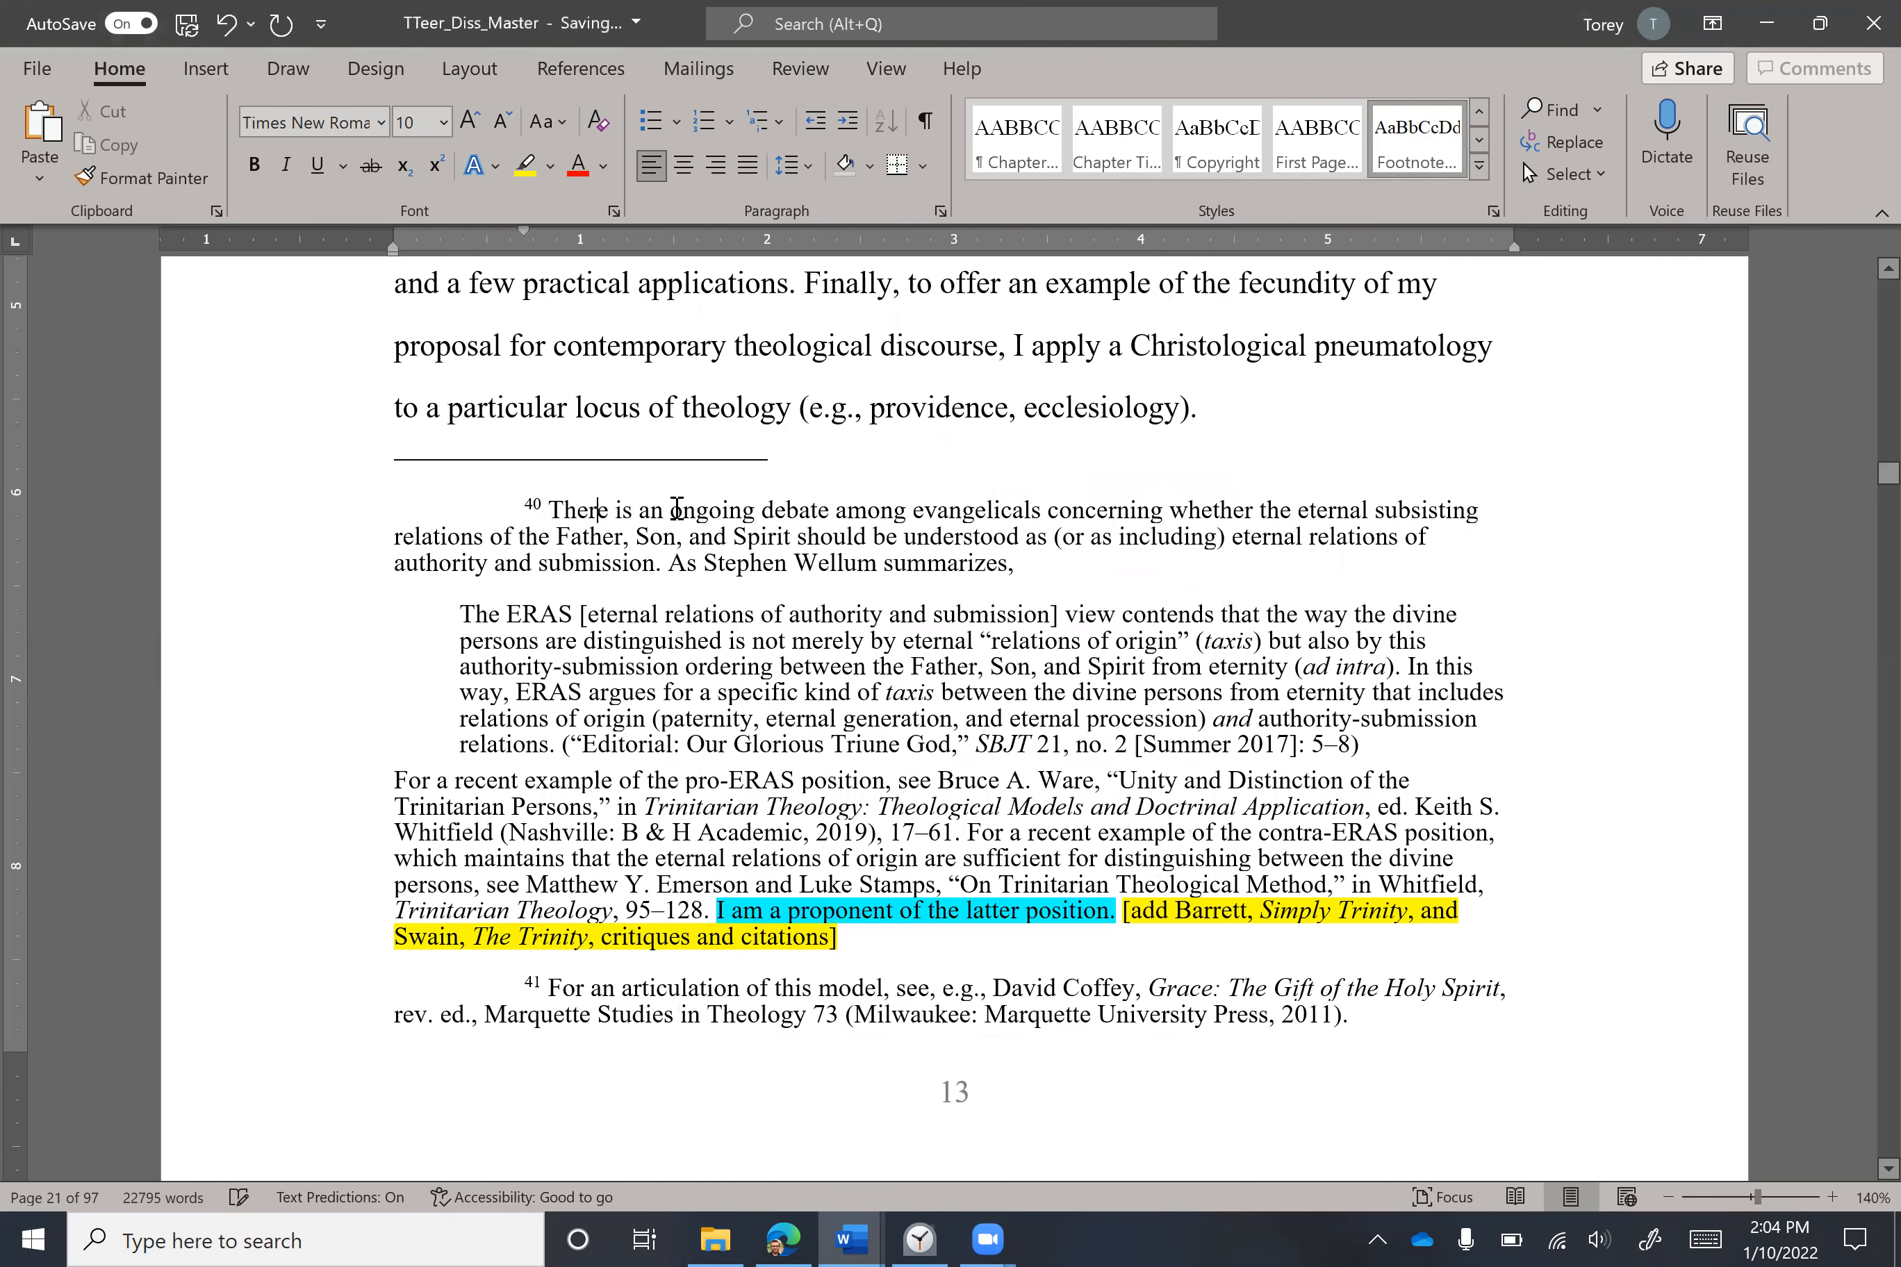
pyautogui.rightClick(608, 505)
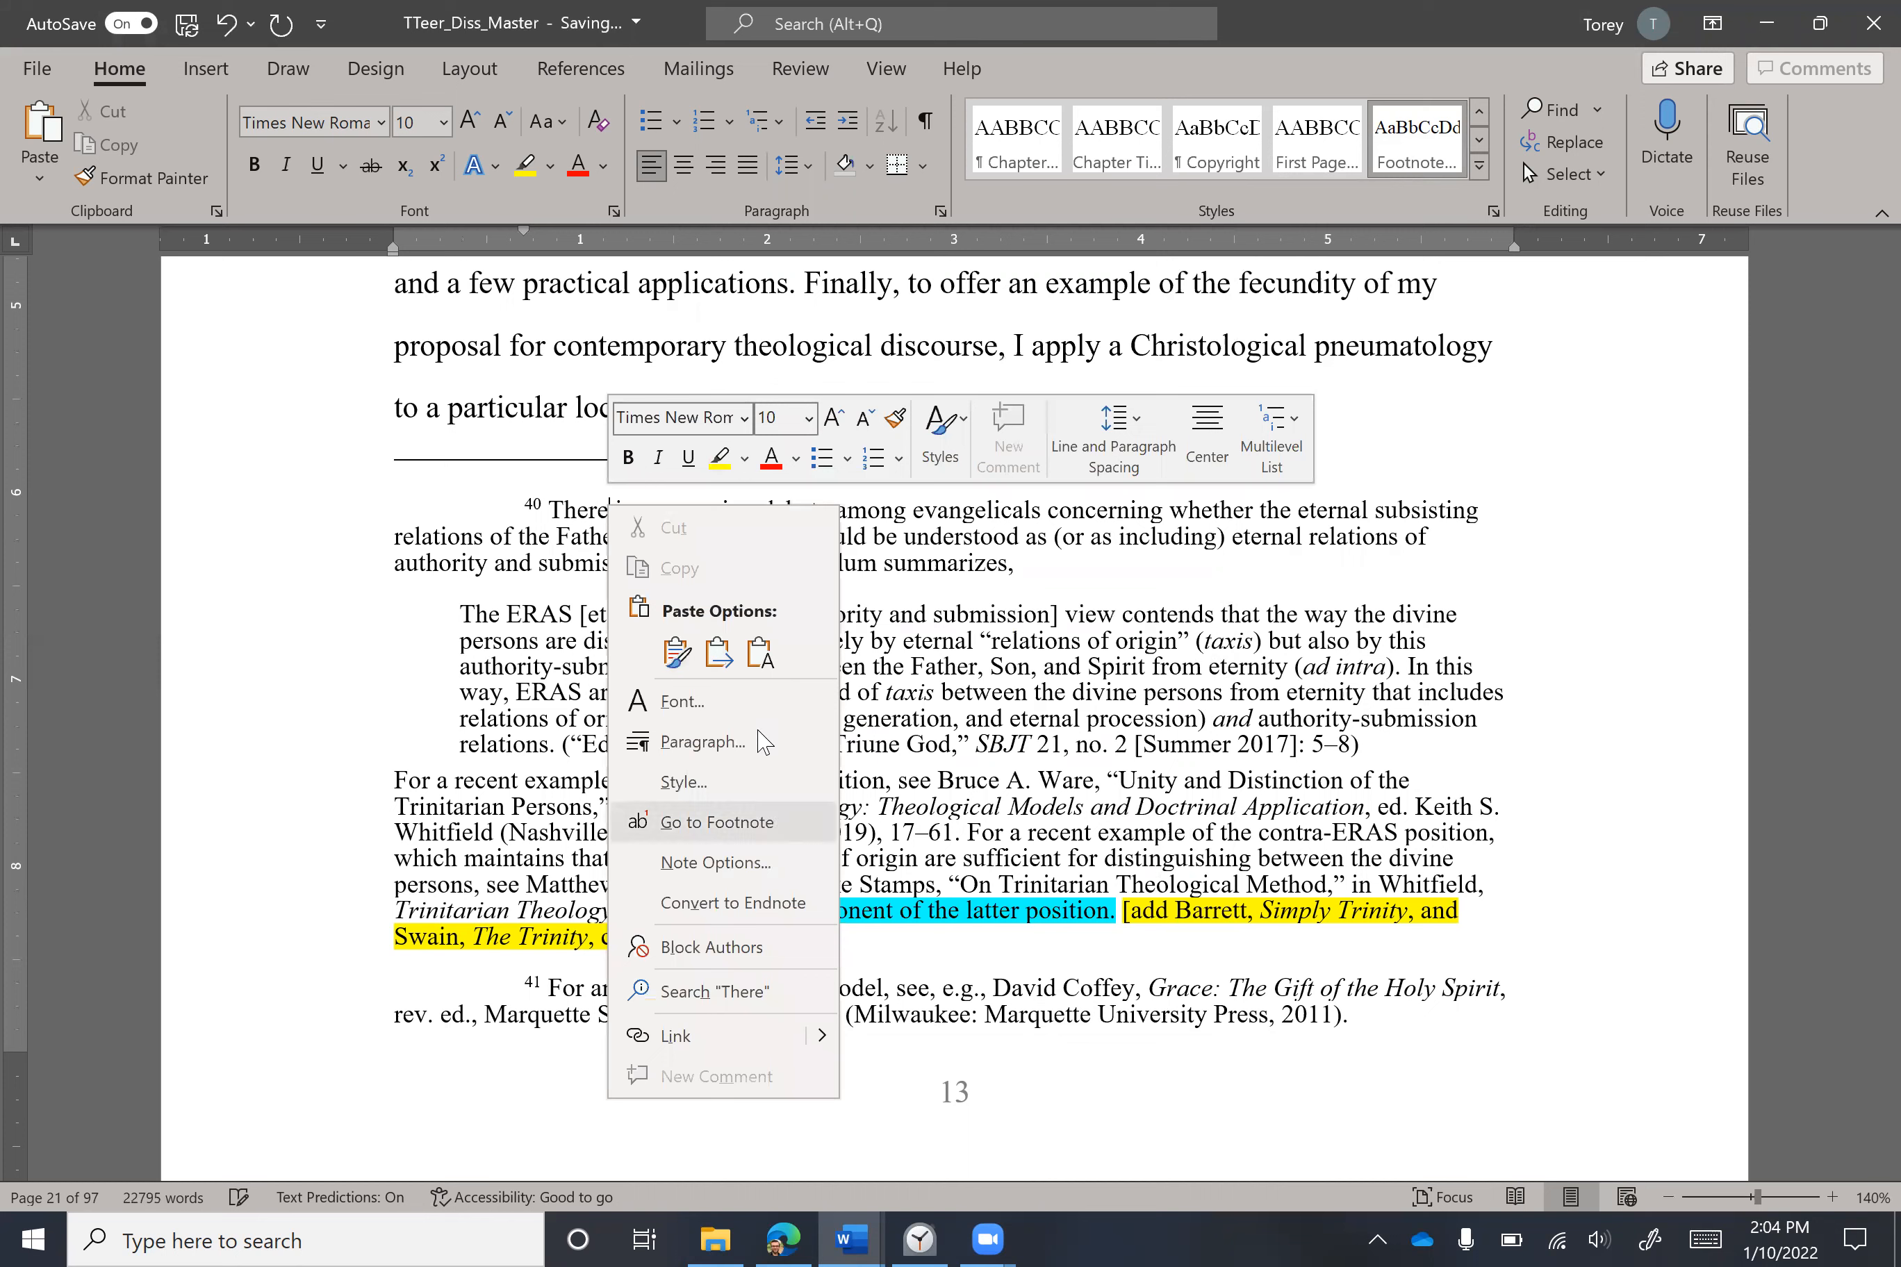
pyautogui.click(748, 735)
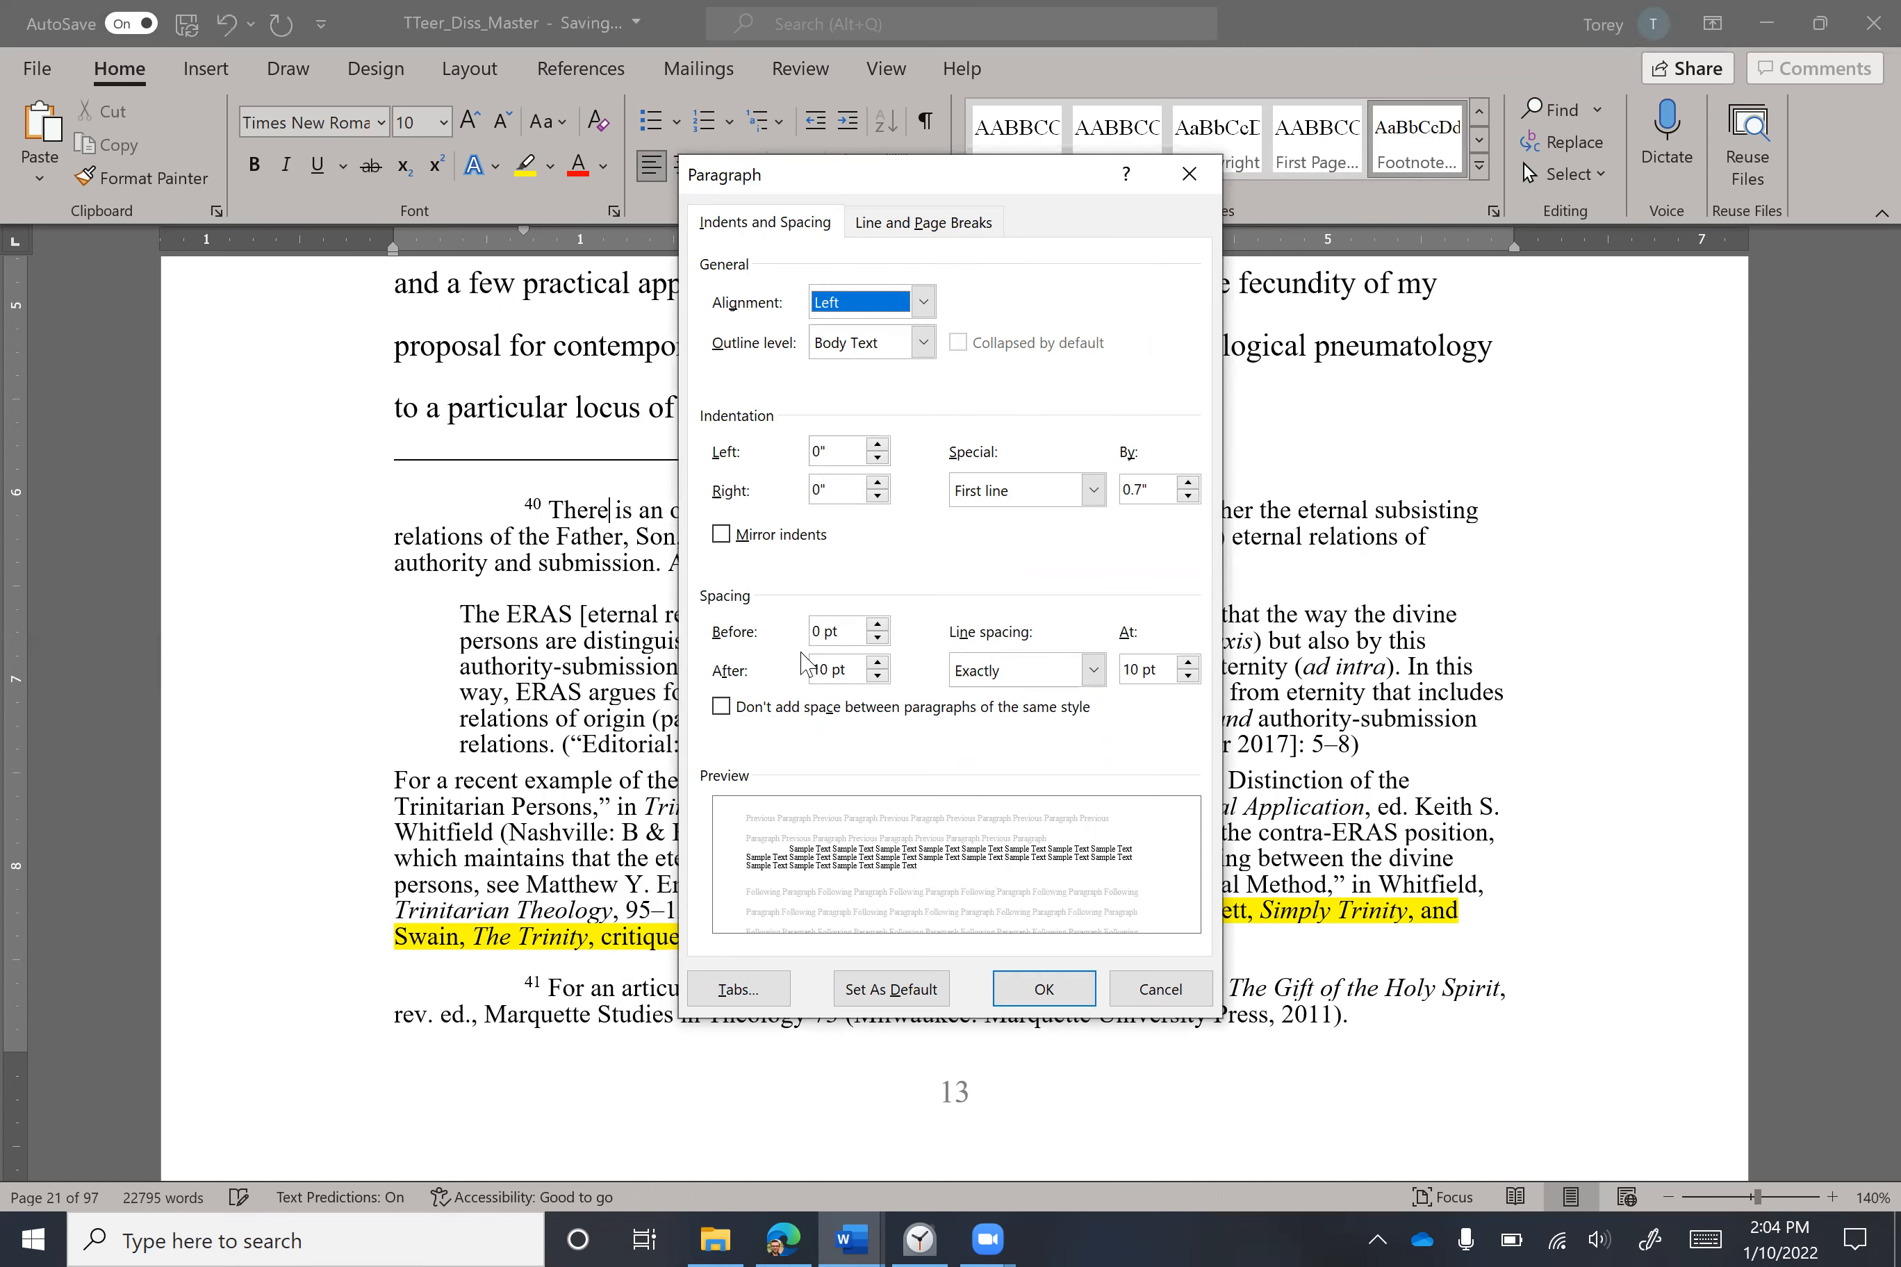
pyautogui.click(1162, 989)
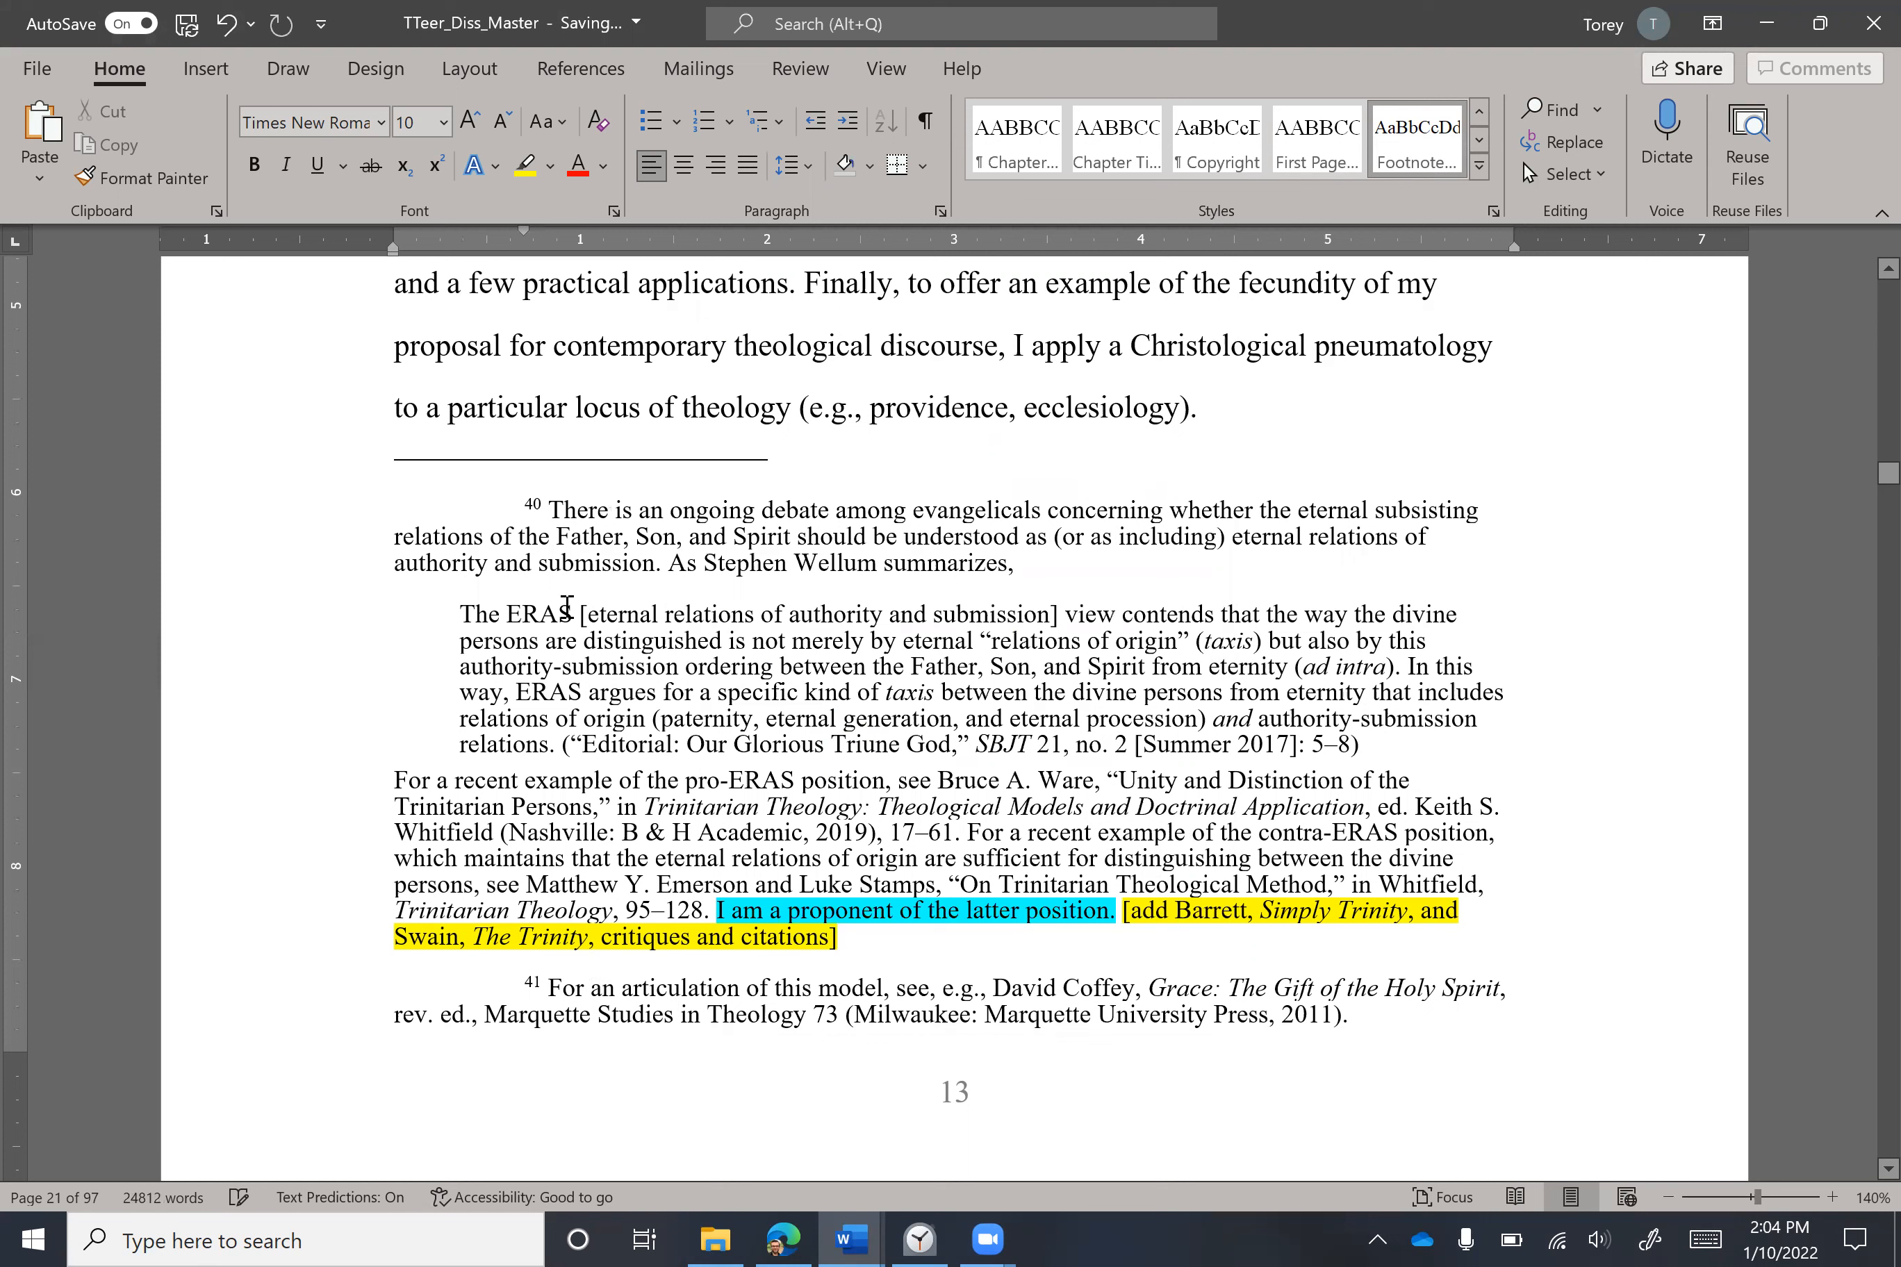
pyautogui.hotkey('ctrl', 'z')
pyautogui.hotkey('ctrl', 'y')
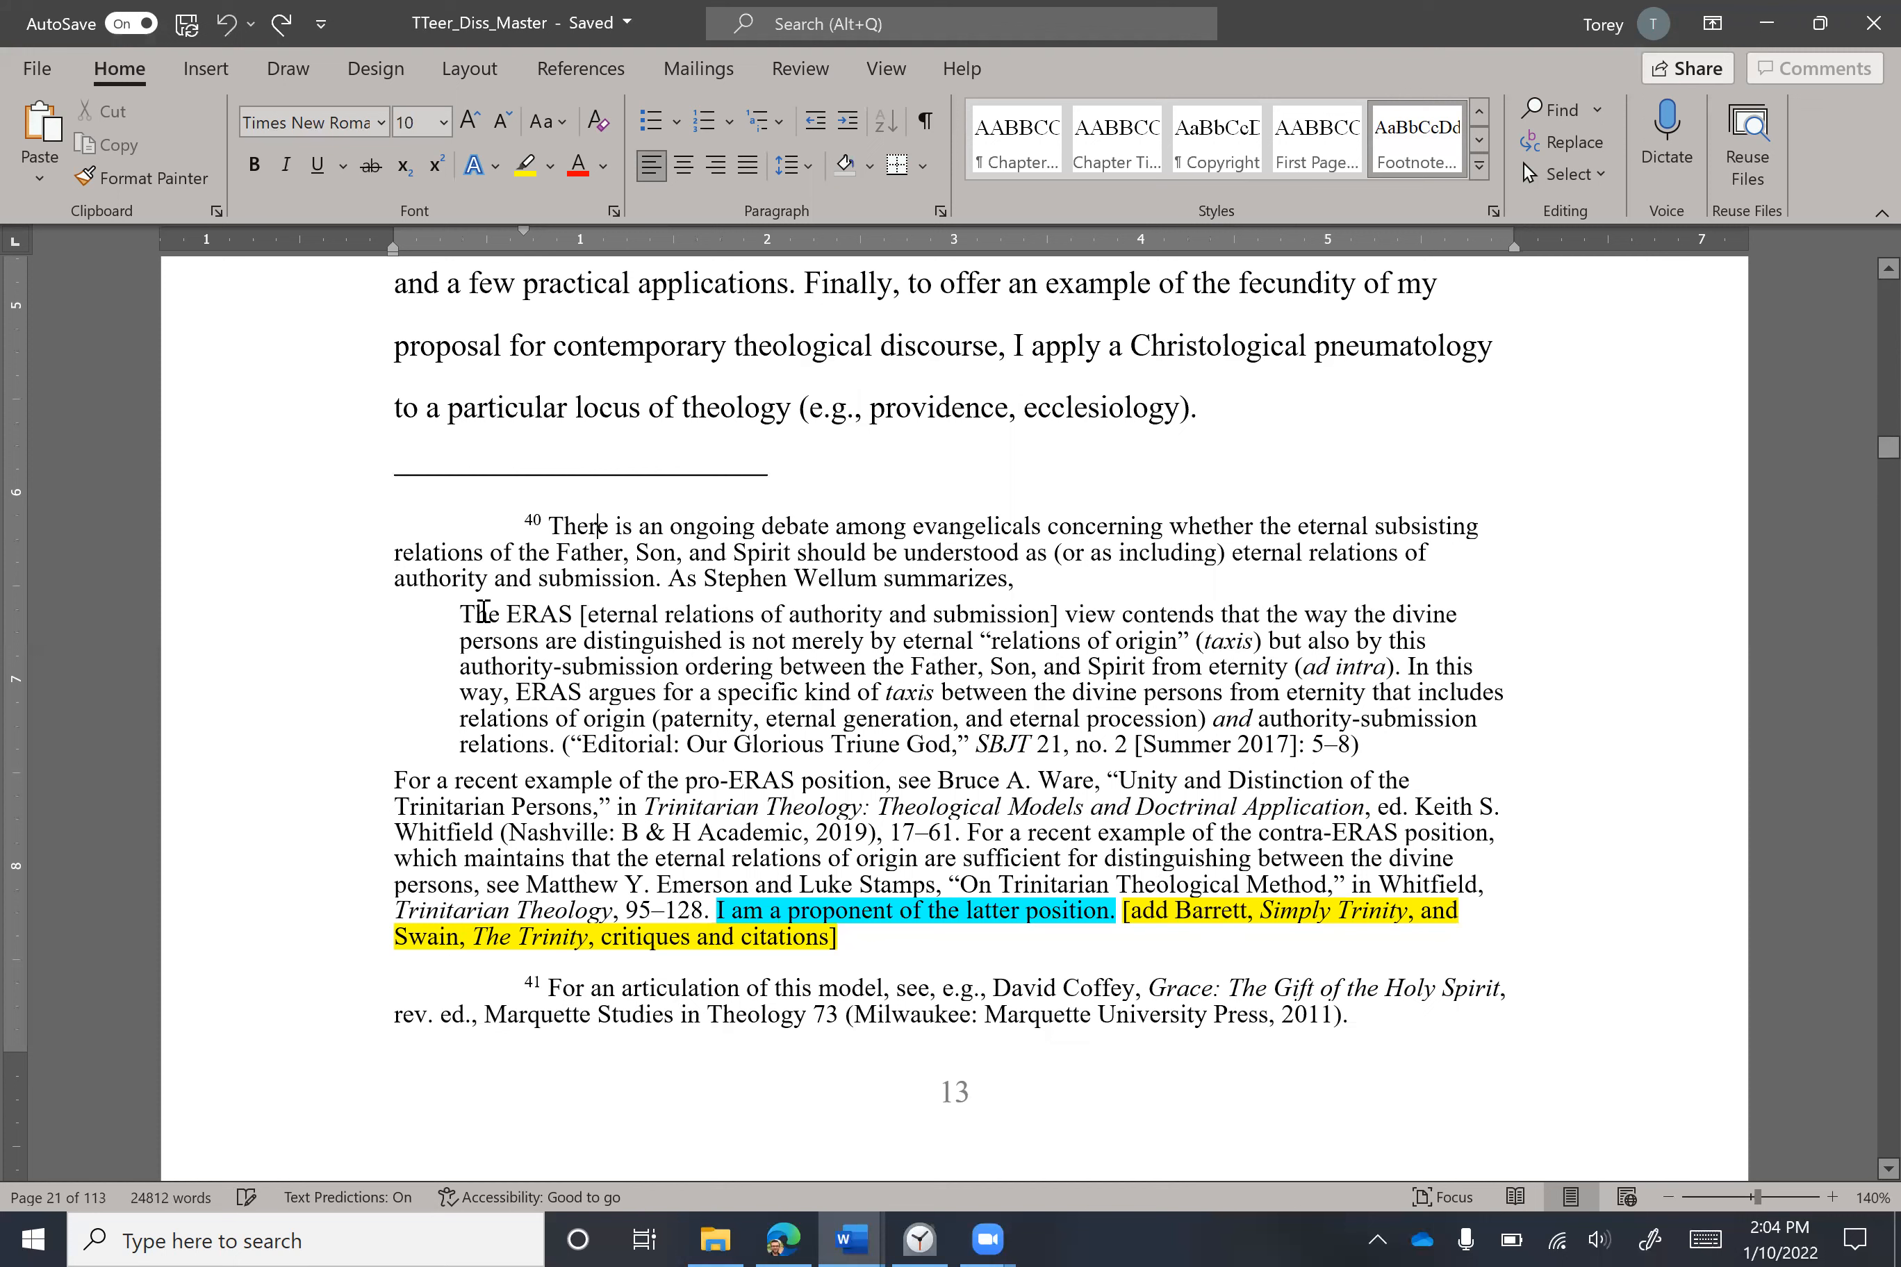
# Try merging footnote 40's block quotation and closing paragraph into its first paragraph, and undo both merges.
pyautogui.moveTo(460, 614); pyautogui.dragTo(1353, 740)
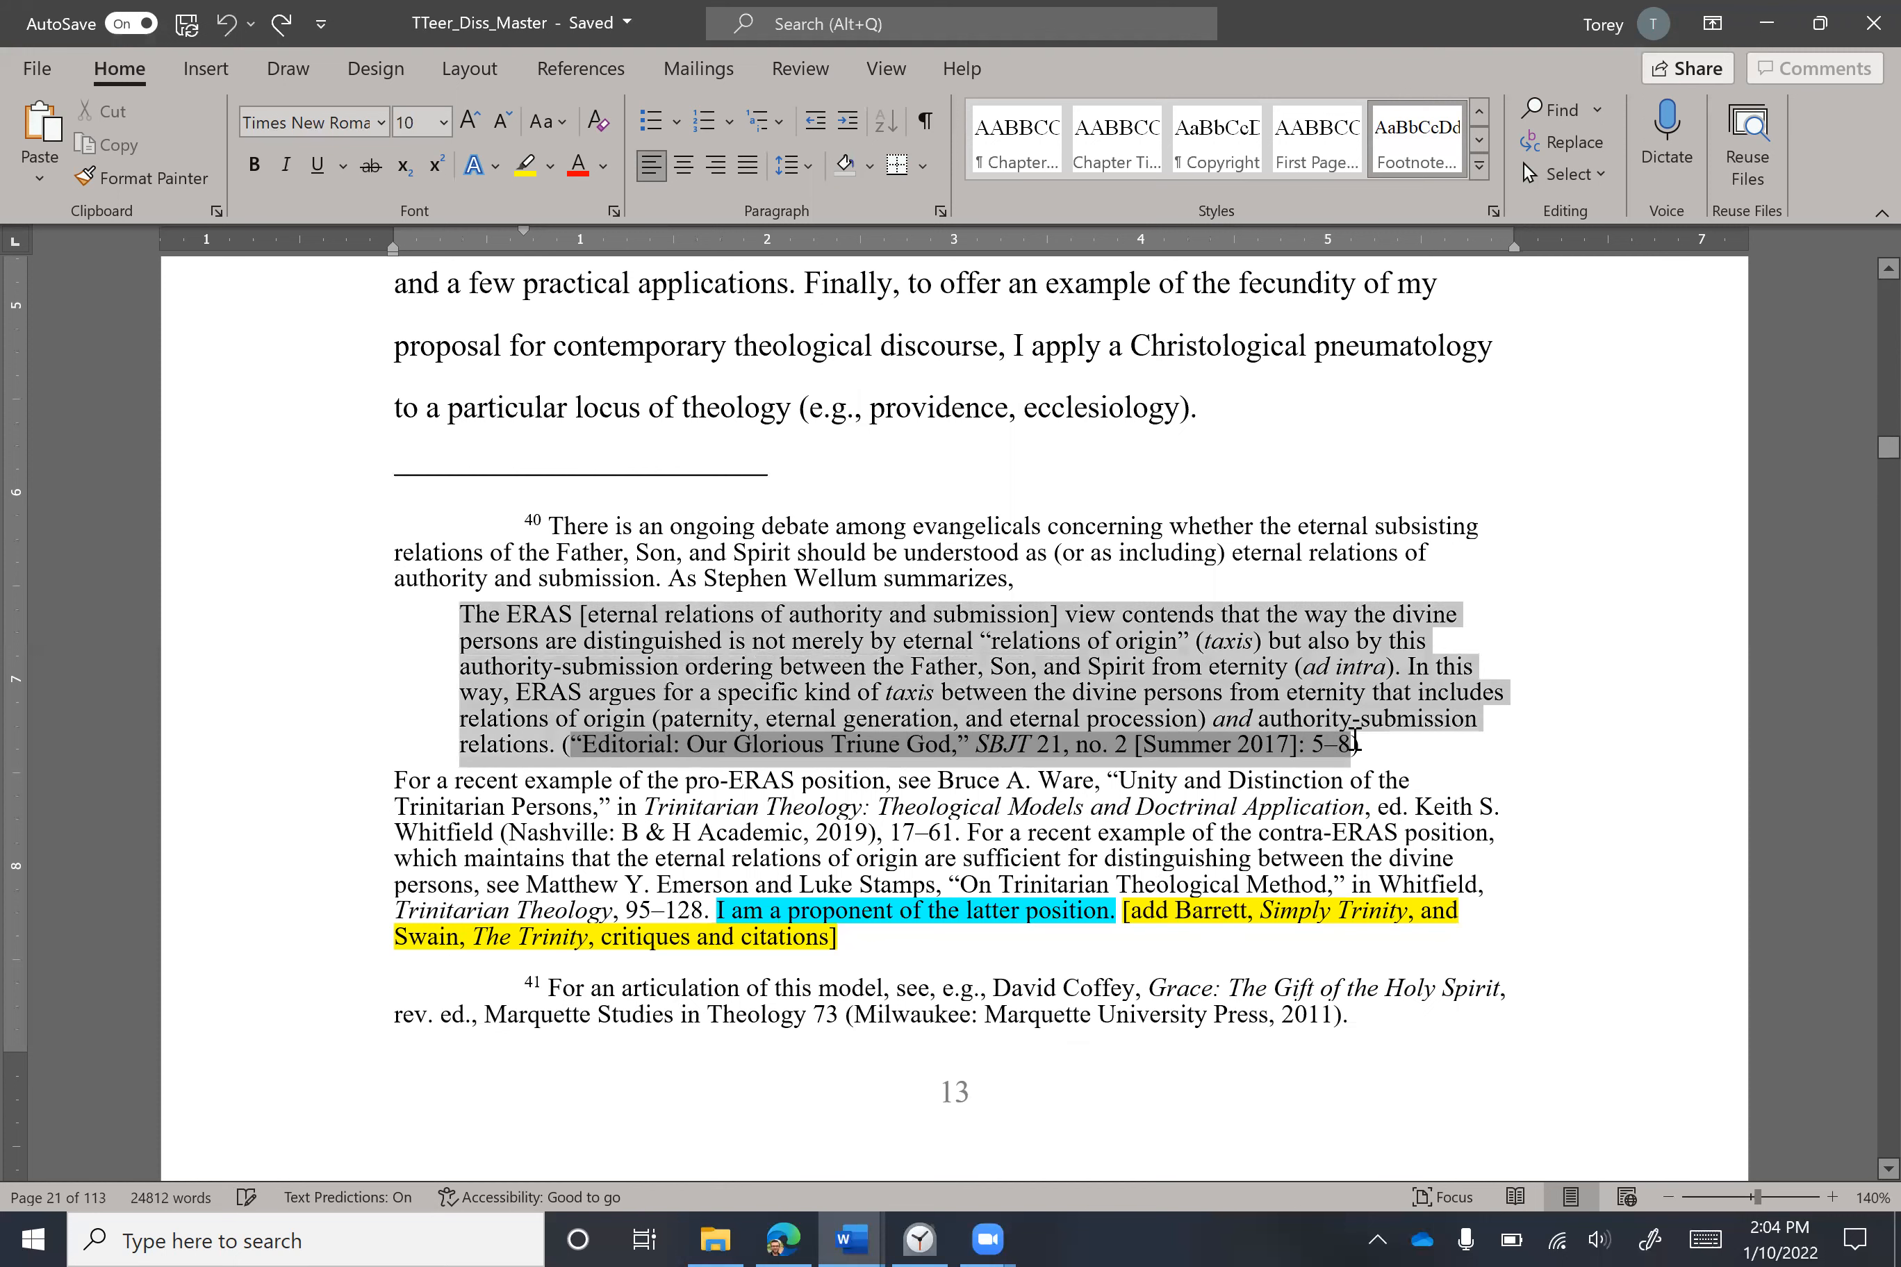
pyautogui.click(1342, 745)
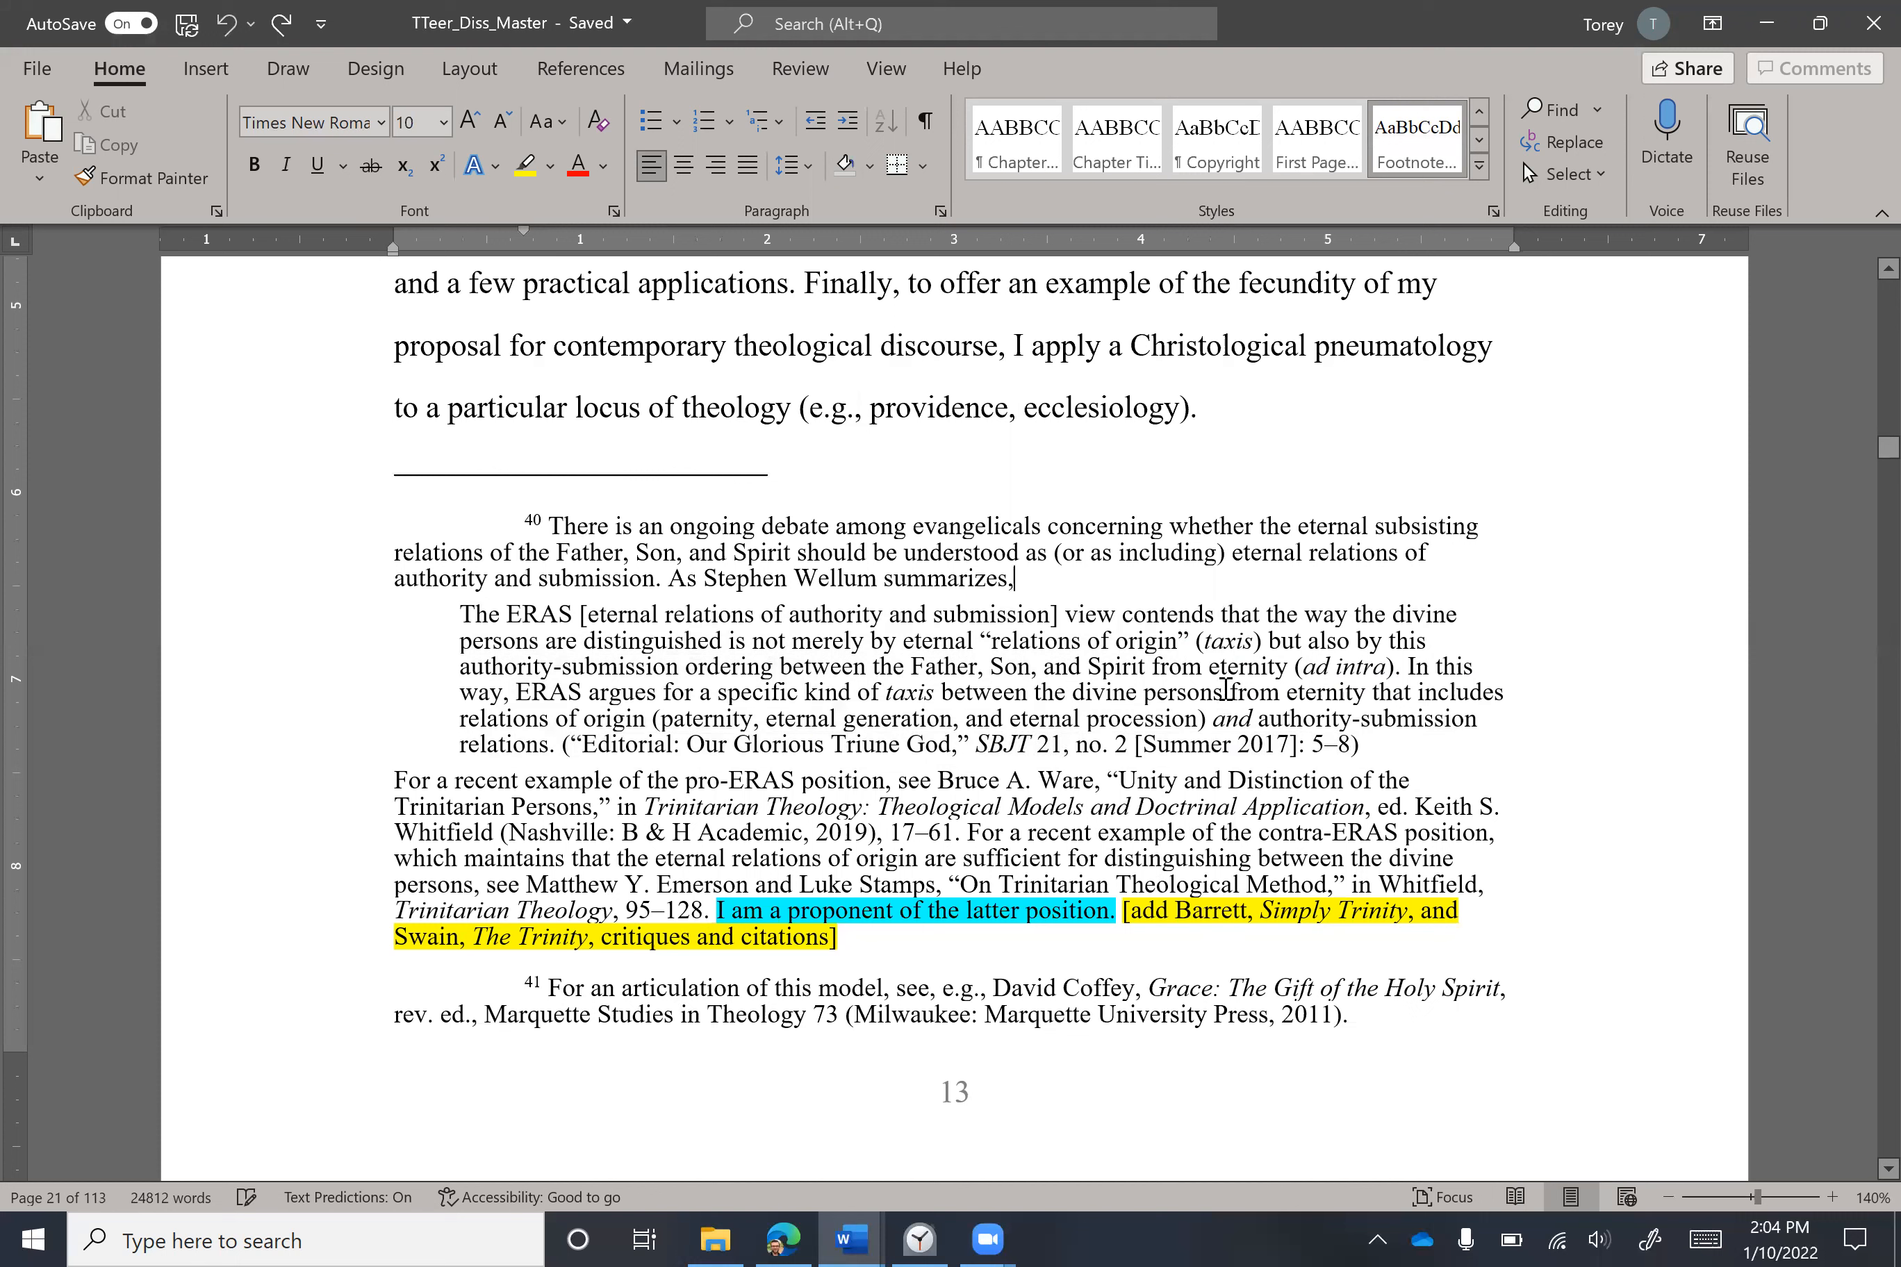
pyautogui.press('Delete')
pyautogui.click(559, 740)
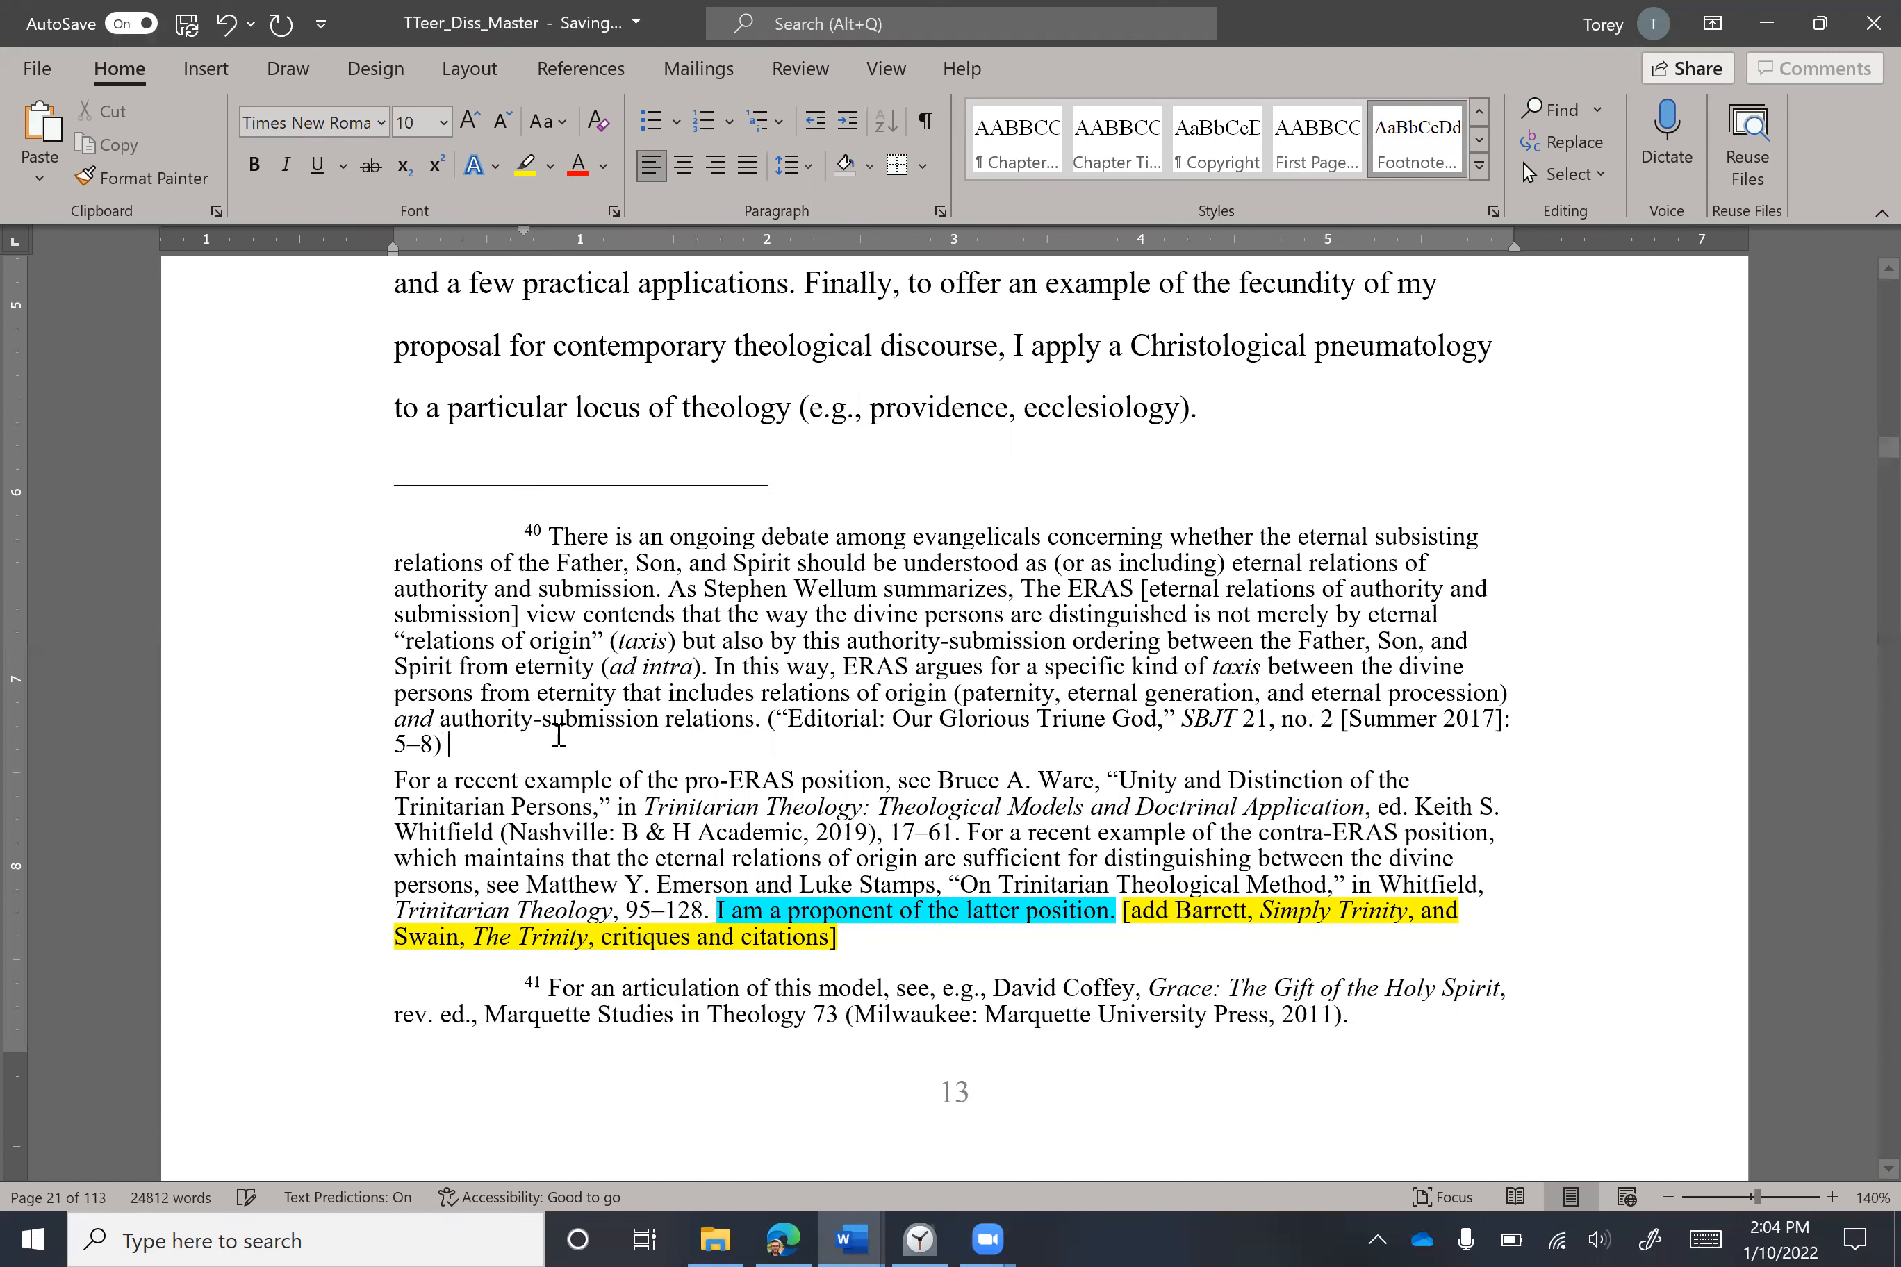
pyautogui.press('Delete')
pyautogui.moveTo(509, 583); pyautogui.dragTo(867, 994)
pyautogui.click(864, 989)
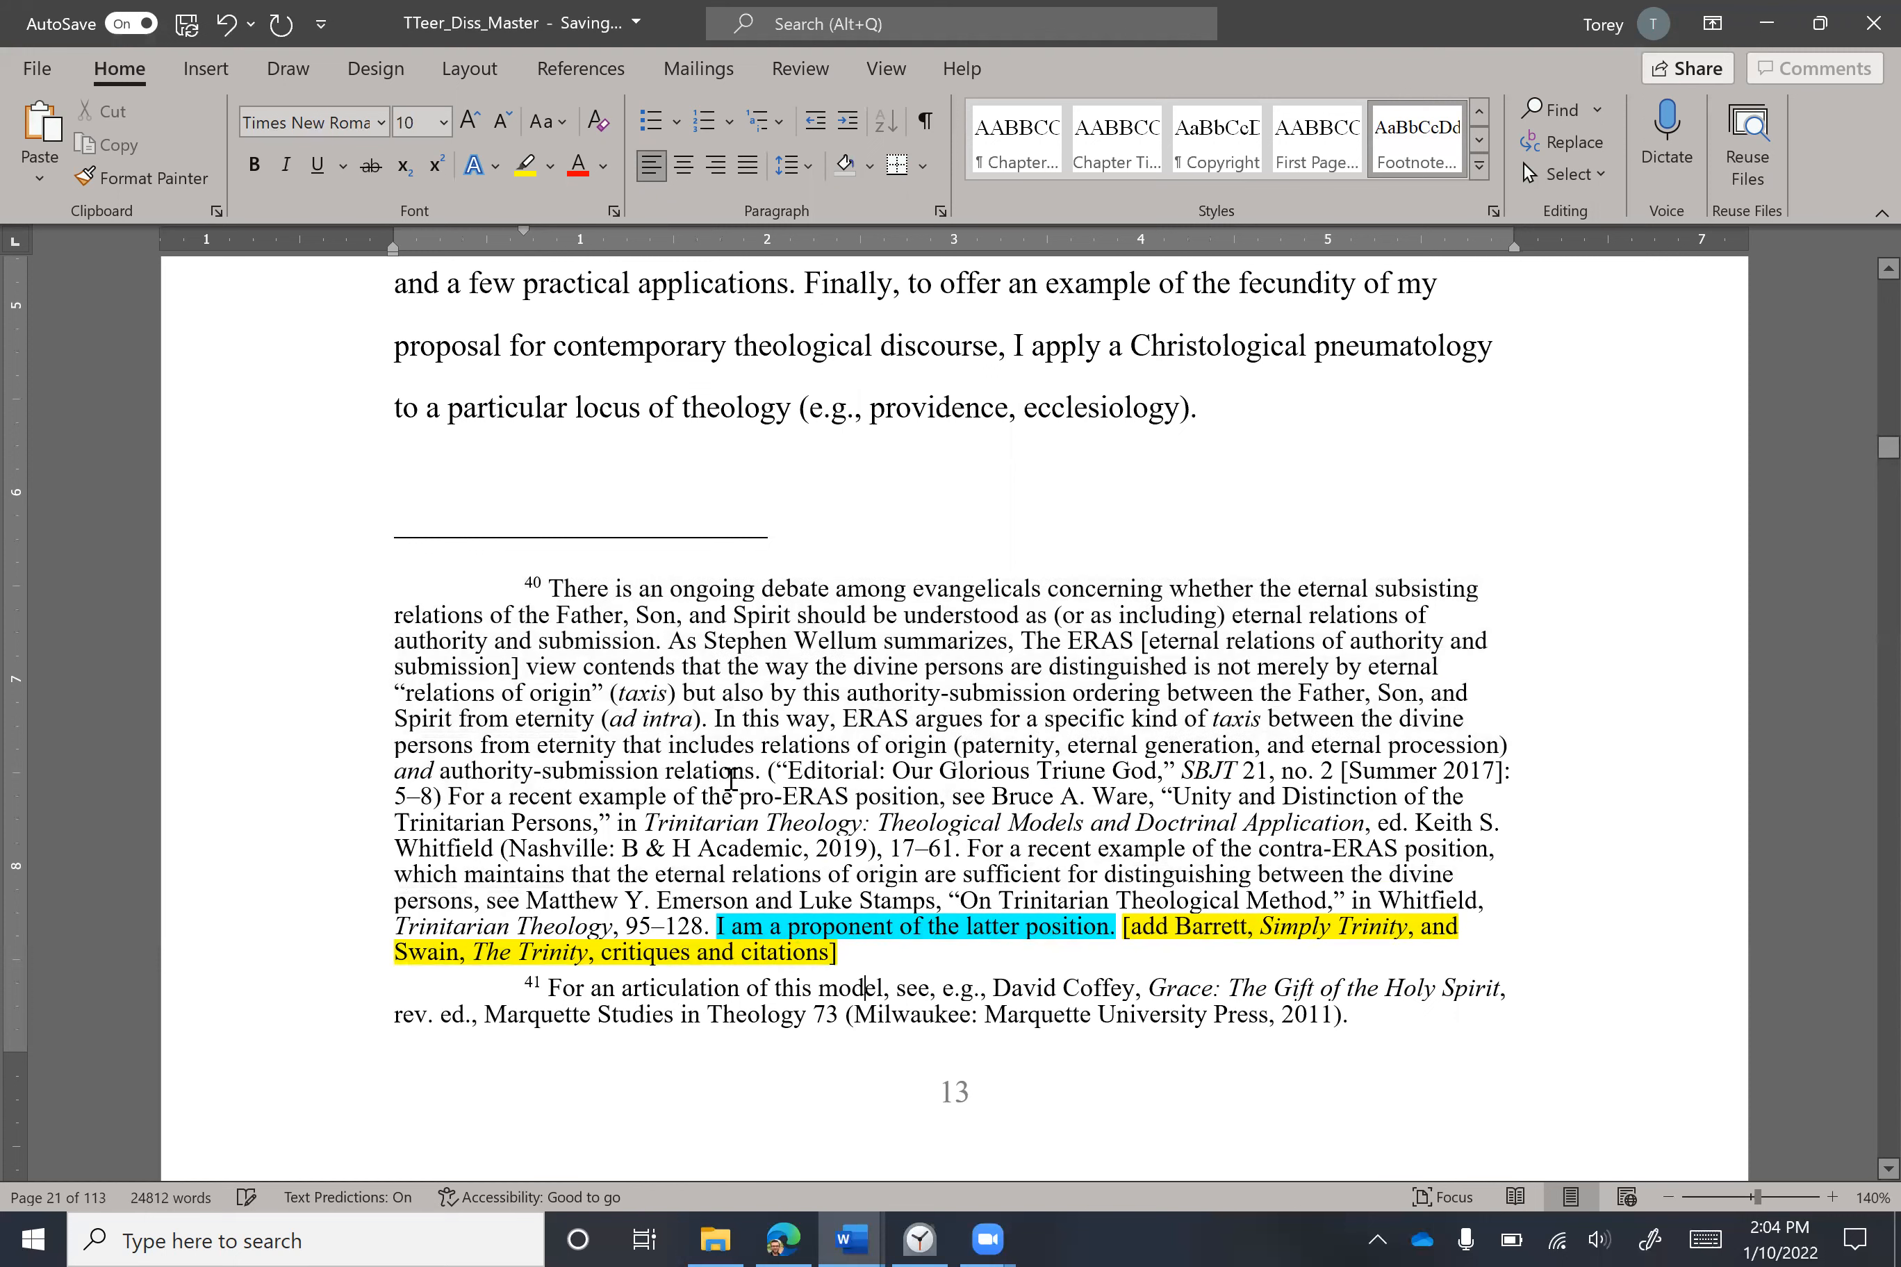
pyautogui.hotkey('ctrl', 'z')
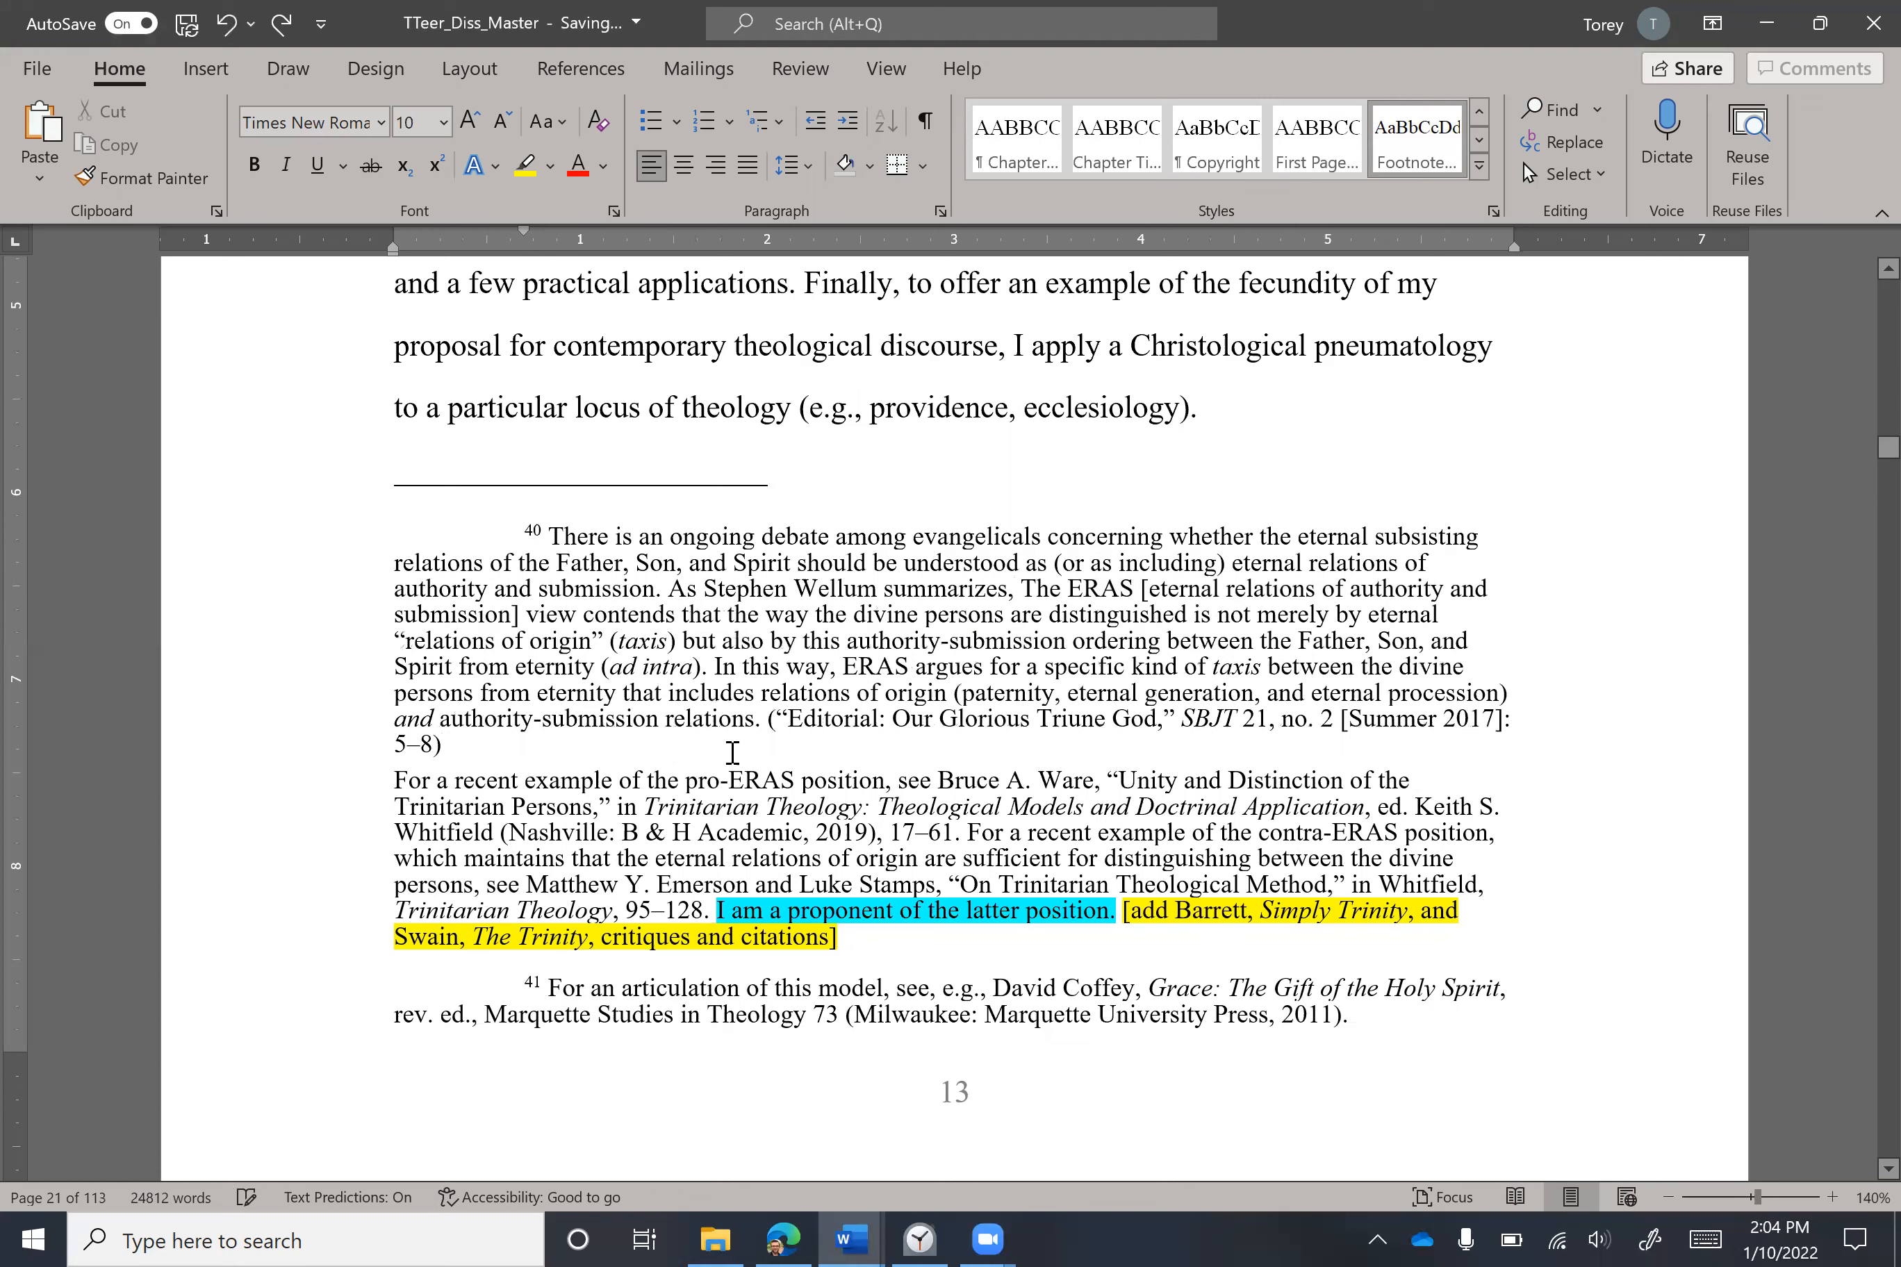
pyautogui.hotkey('ctrl', 'z')
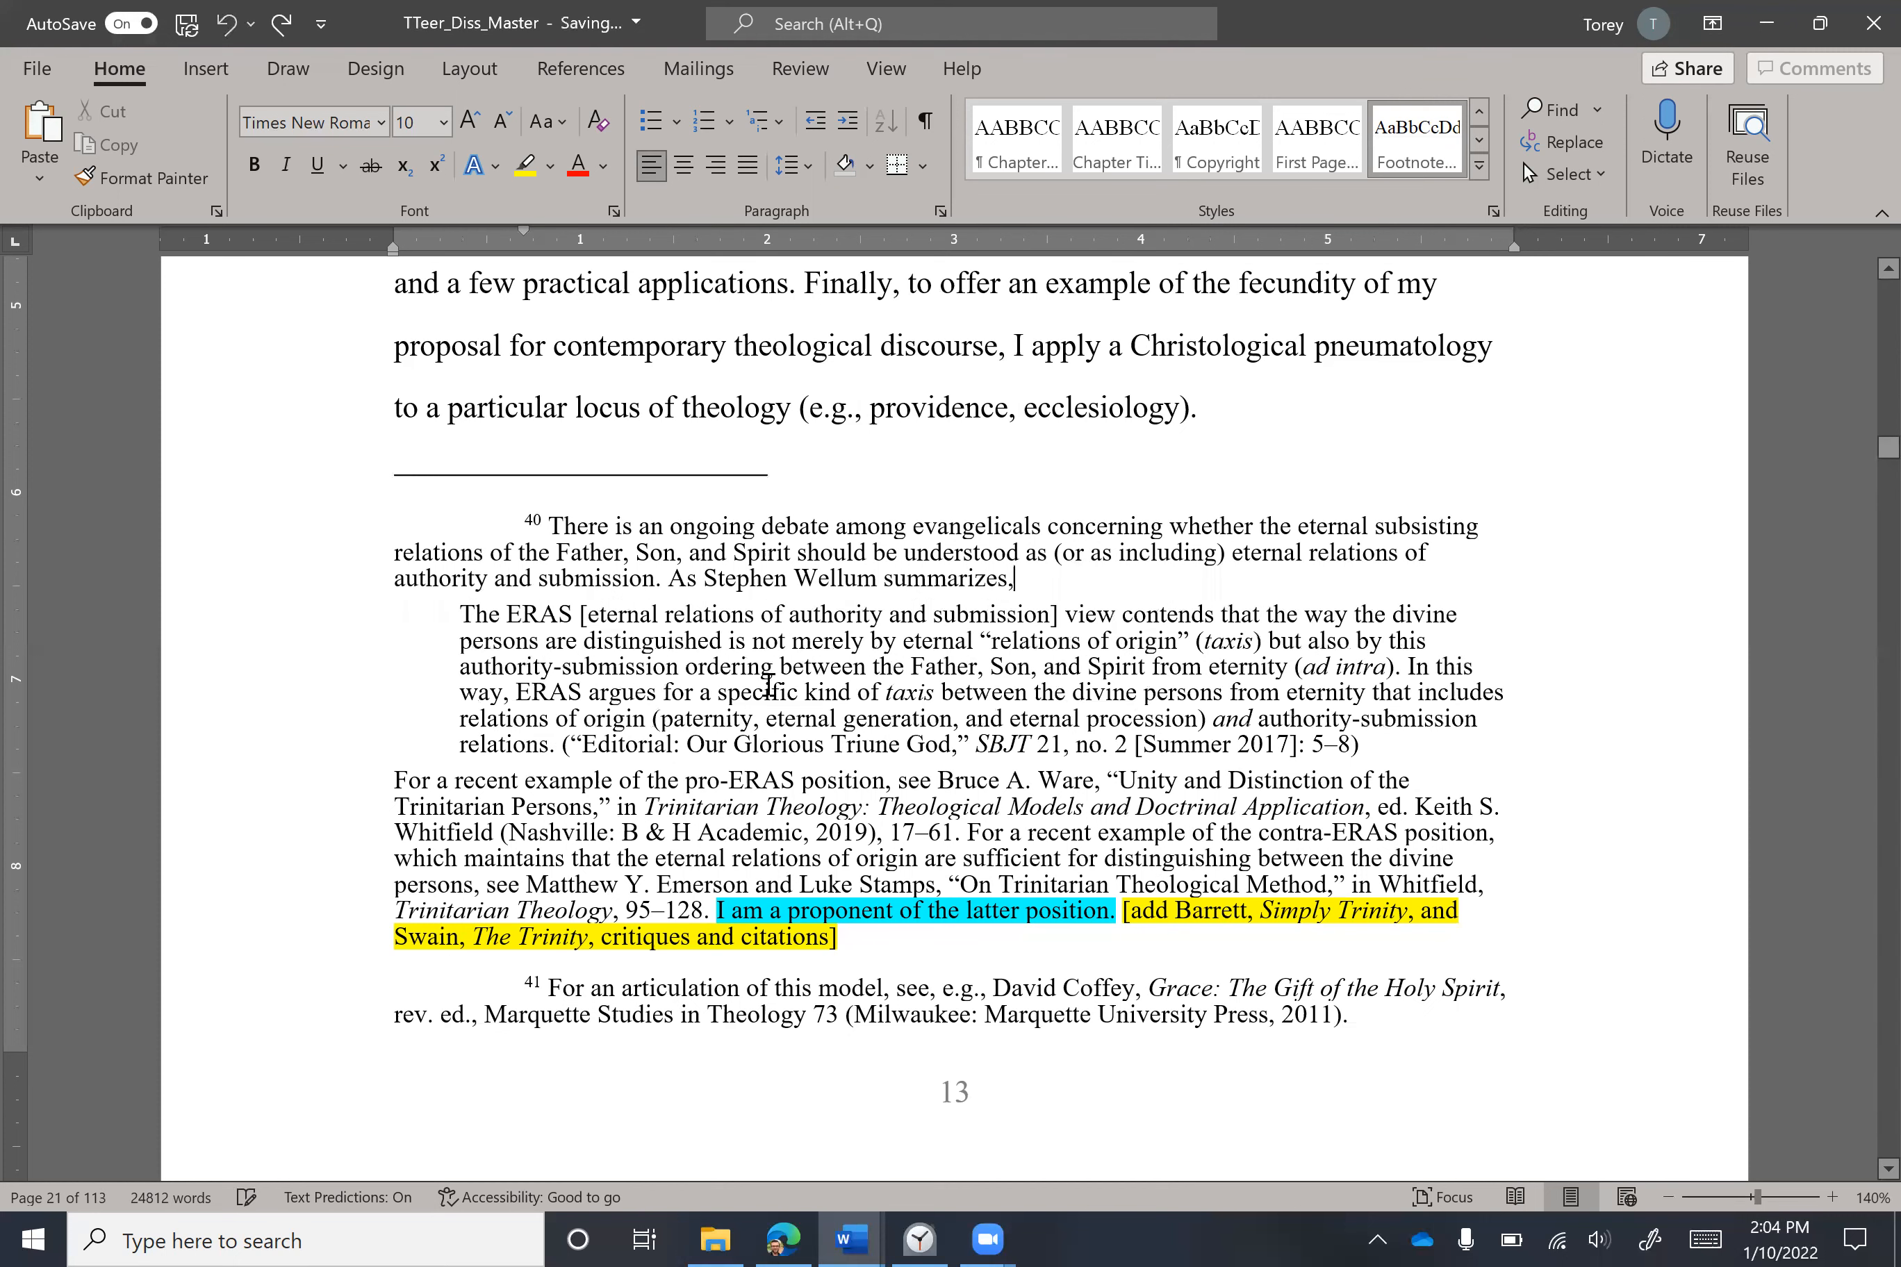
# Examine how footnote 40 is divided by highlighting its first paragraph, block quotation and full text in turn.
pyautogui.click(680, 744)
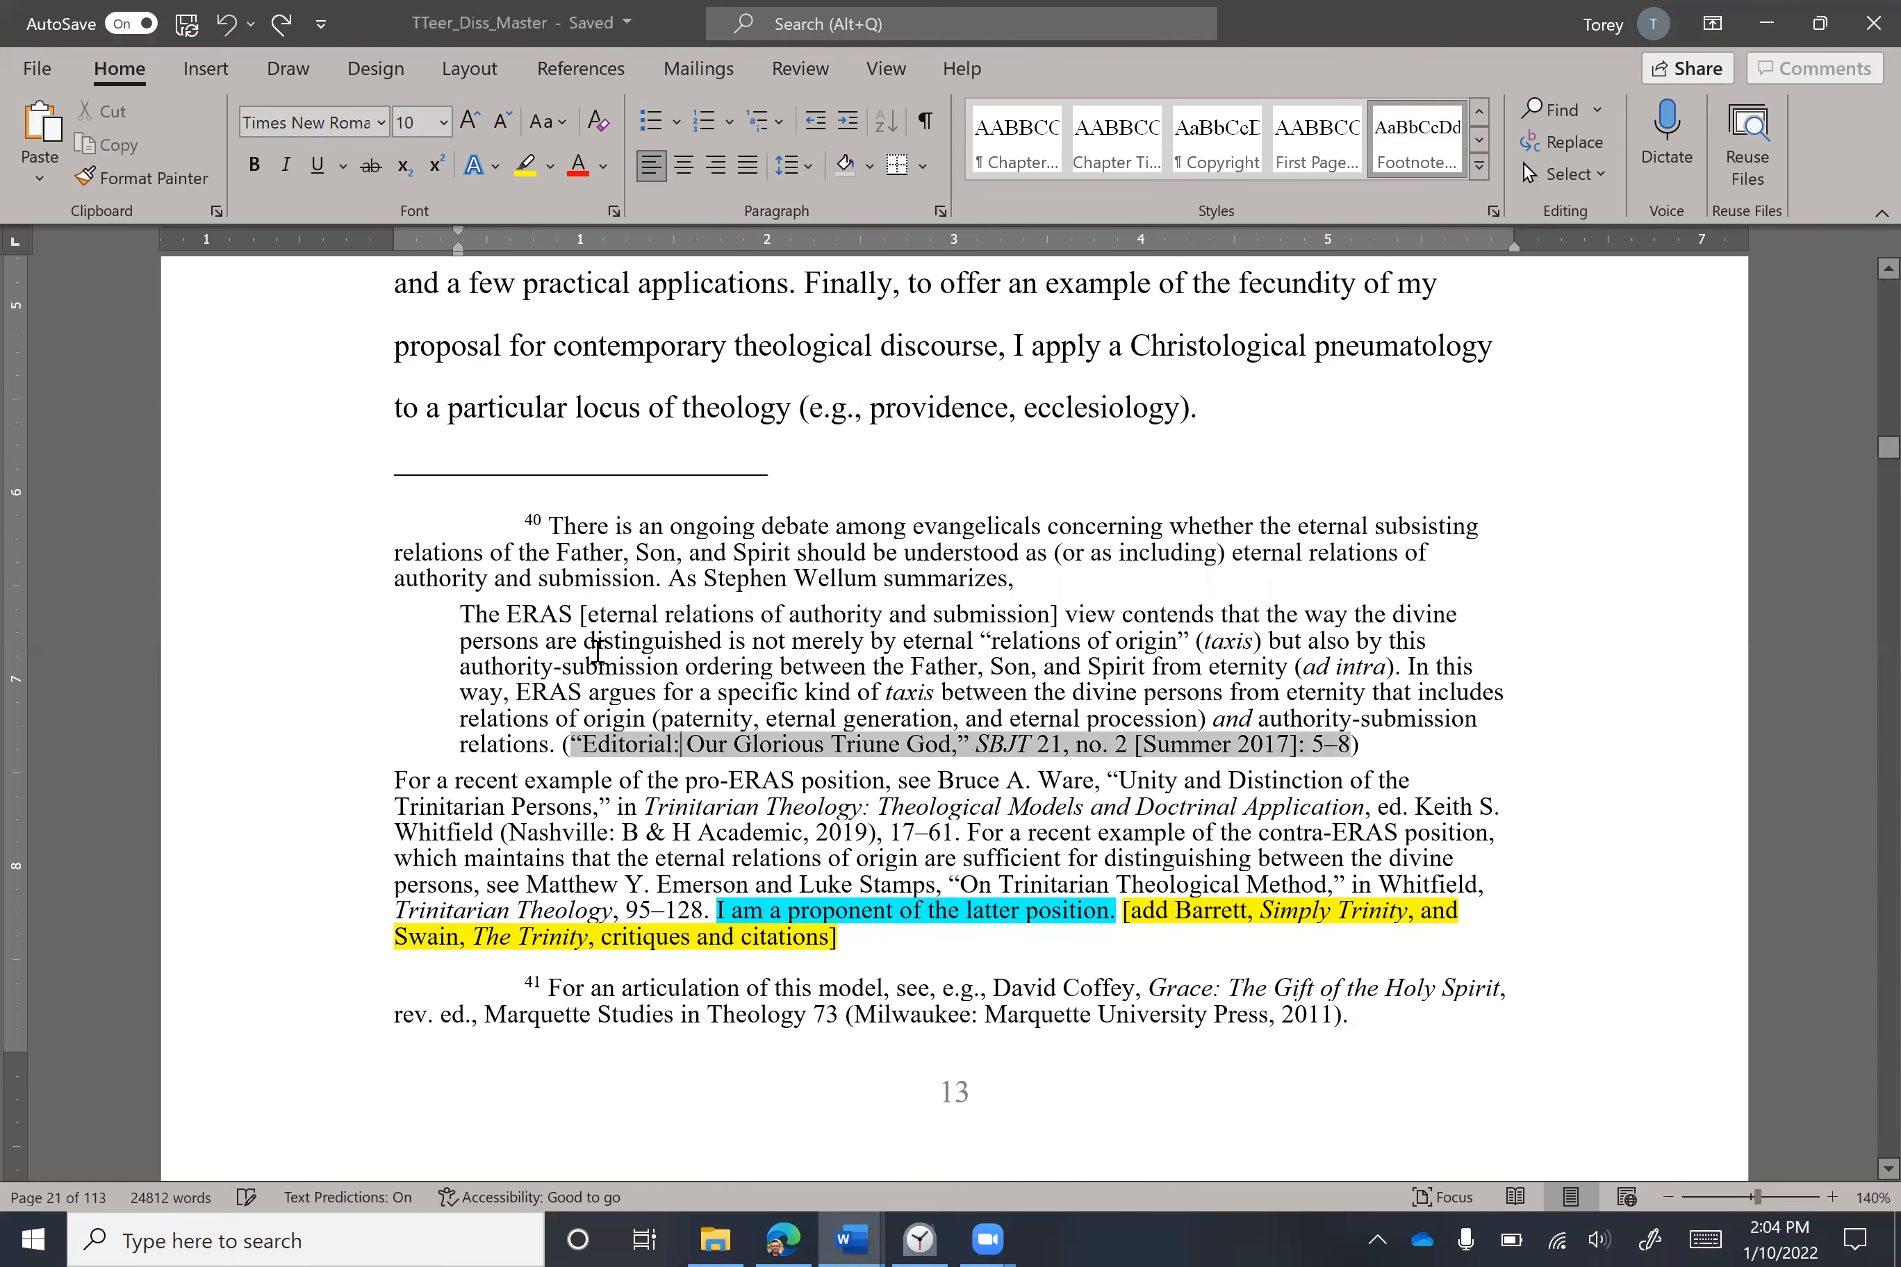
pyautogui.click(597, 613)
pyautogui.click(534, 519)
pyautogui.keyDown('shift'); pyautogui.click(1099, 591); pyautogui.keyUp('shift')
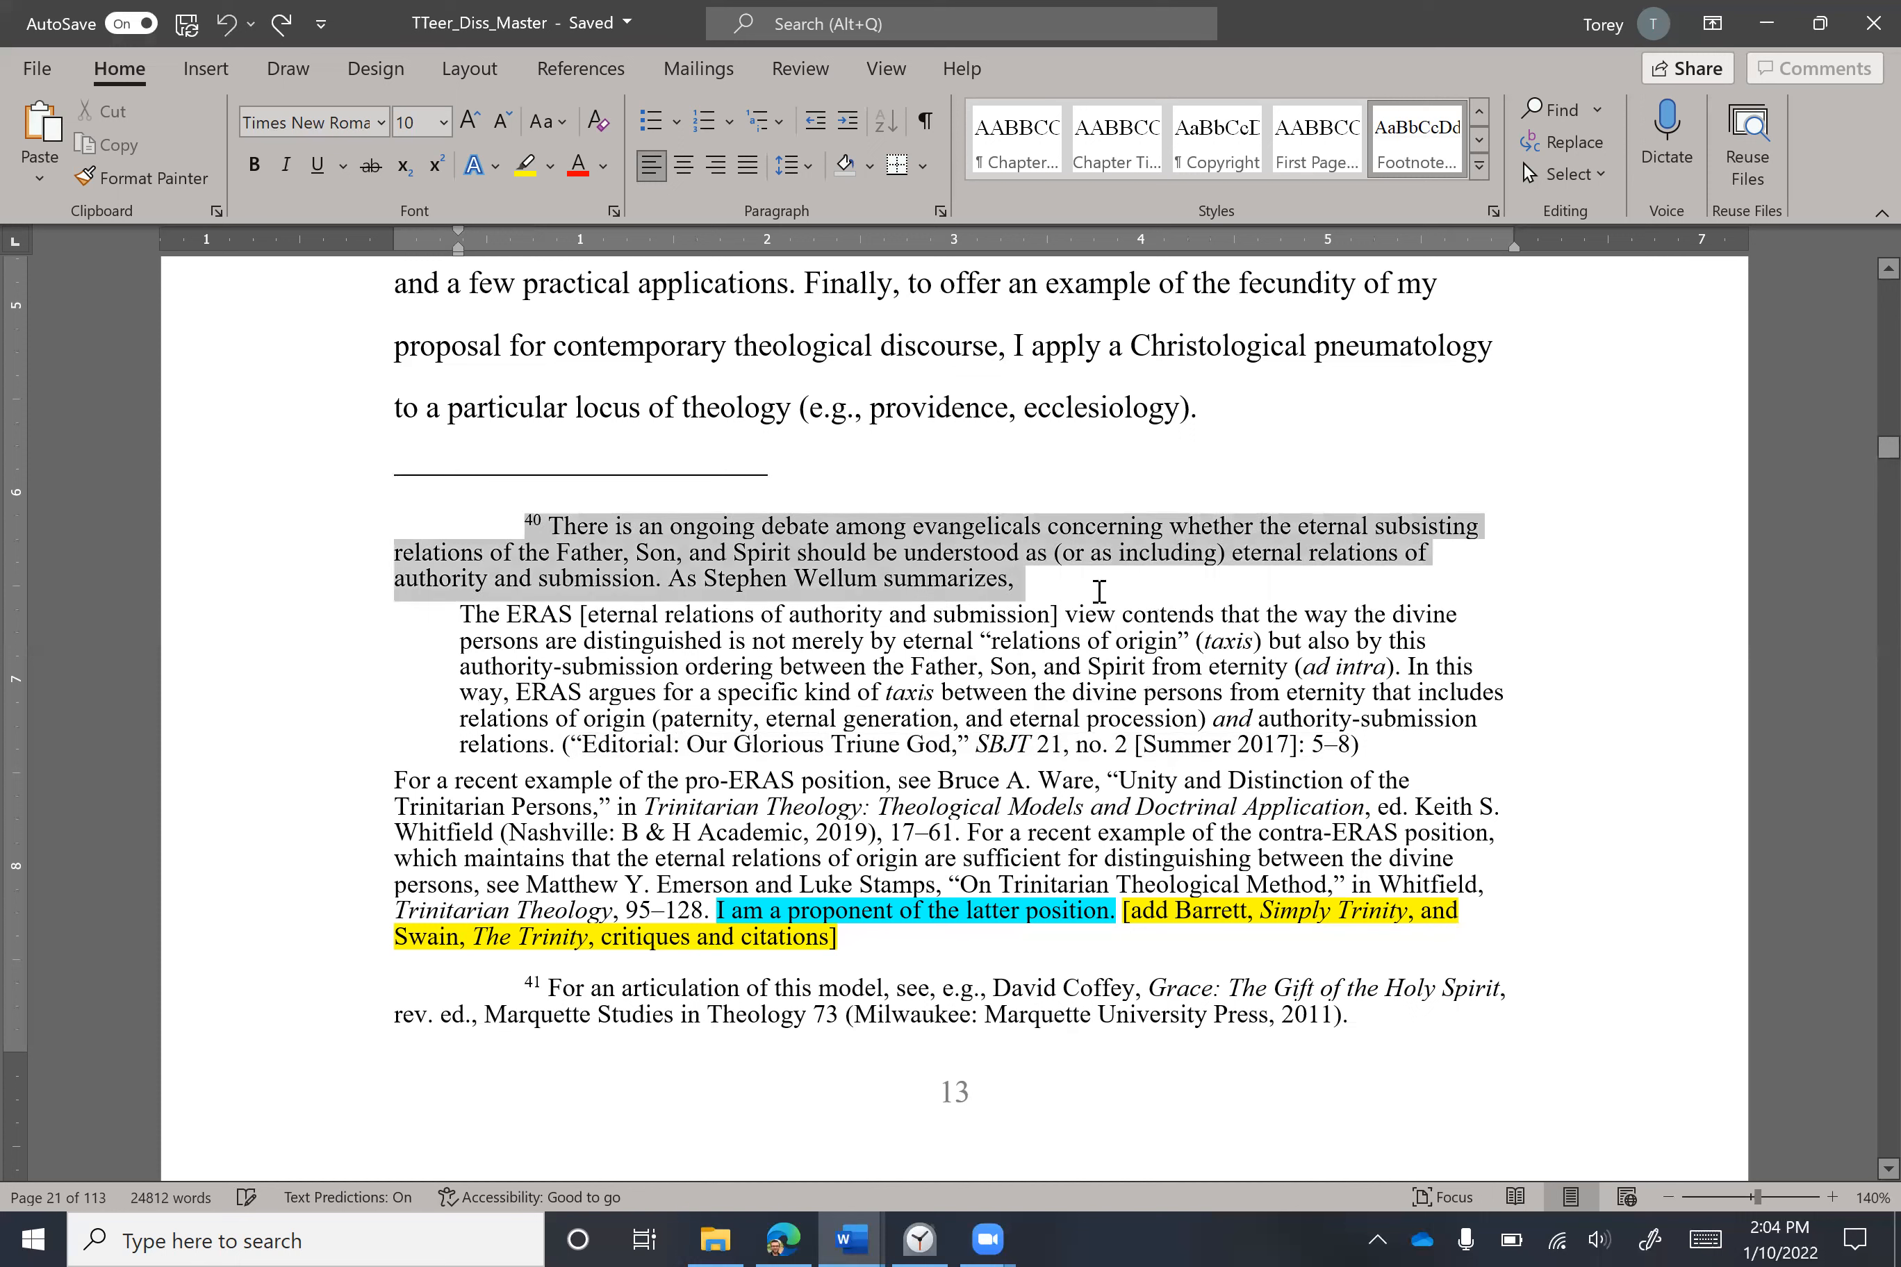
pyautogui.click(871, 651)
pyautogui.moveTo(440, 506); pyautogui.dragTo(850, 961)
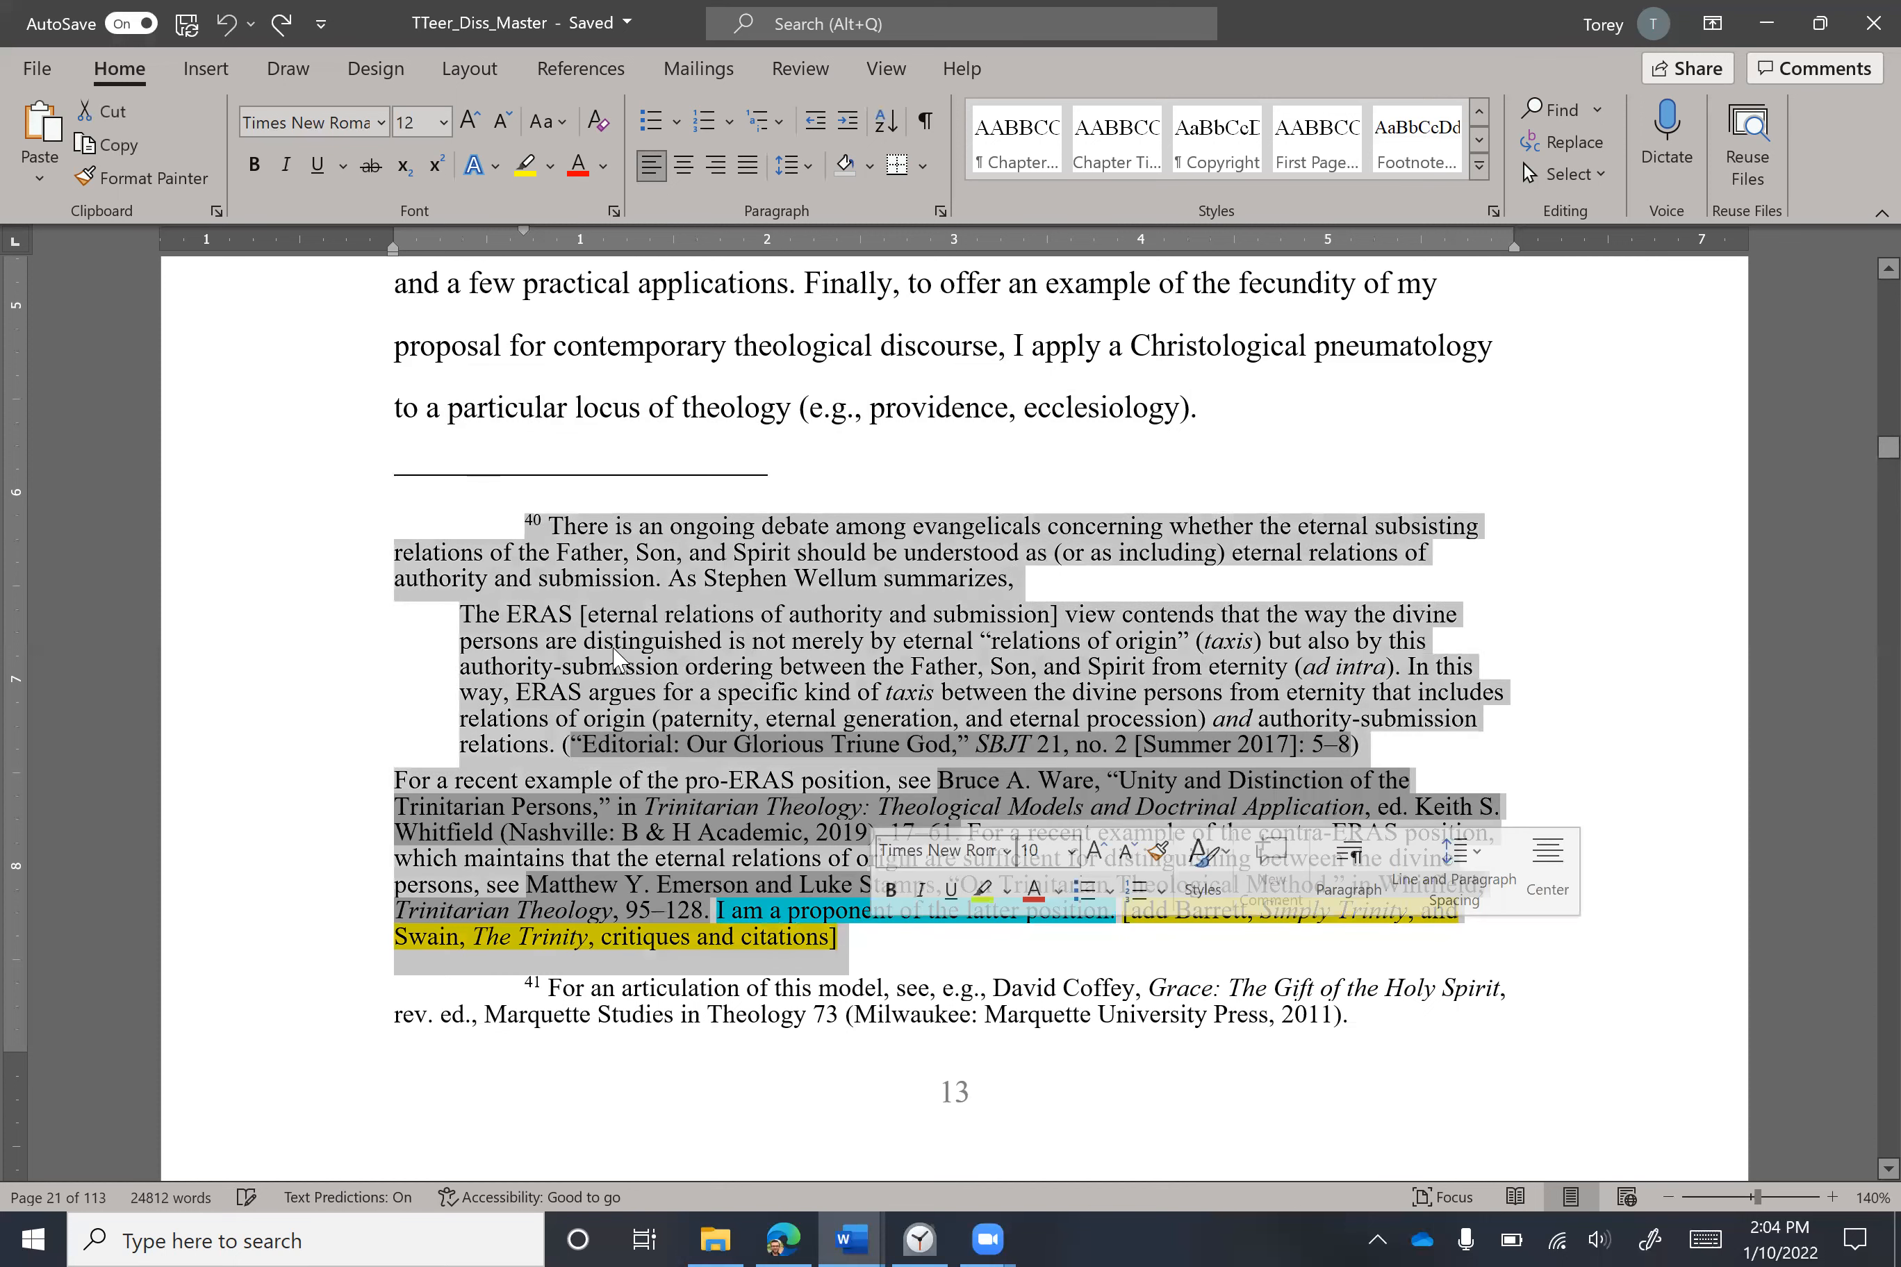
pyautogui.click(614, 646)
pyautogui.moveTo(978, 592); pyautogui.dragTo(1368, 748)
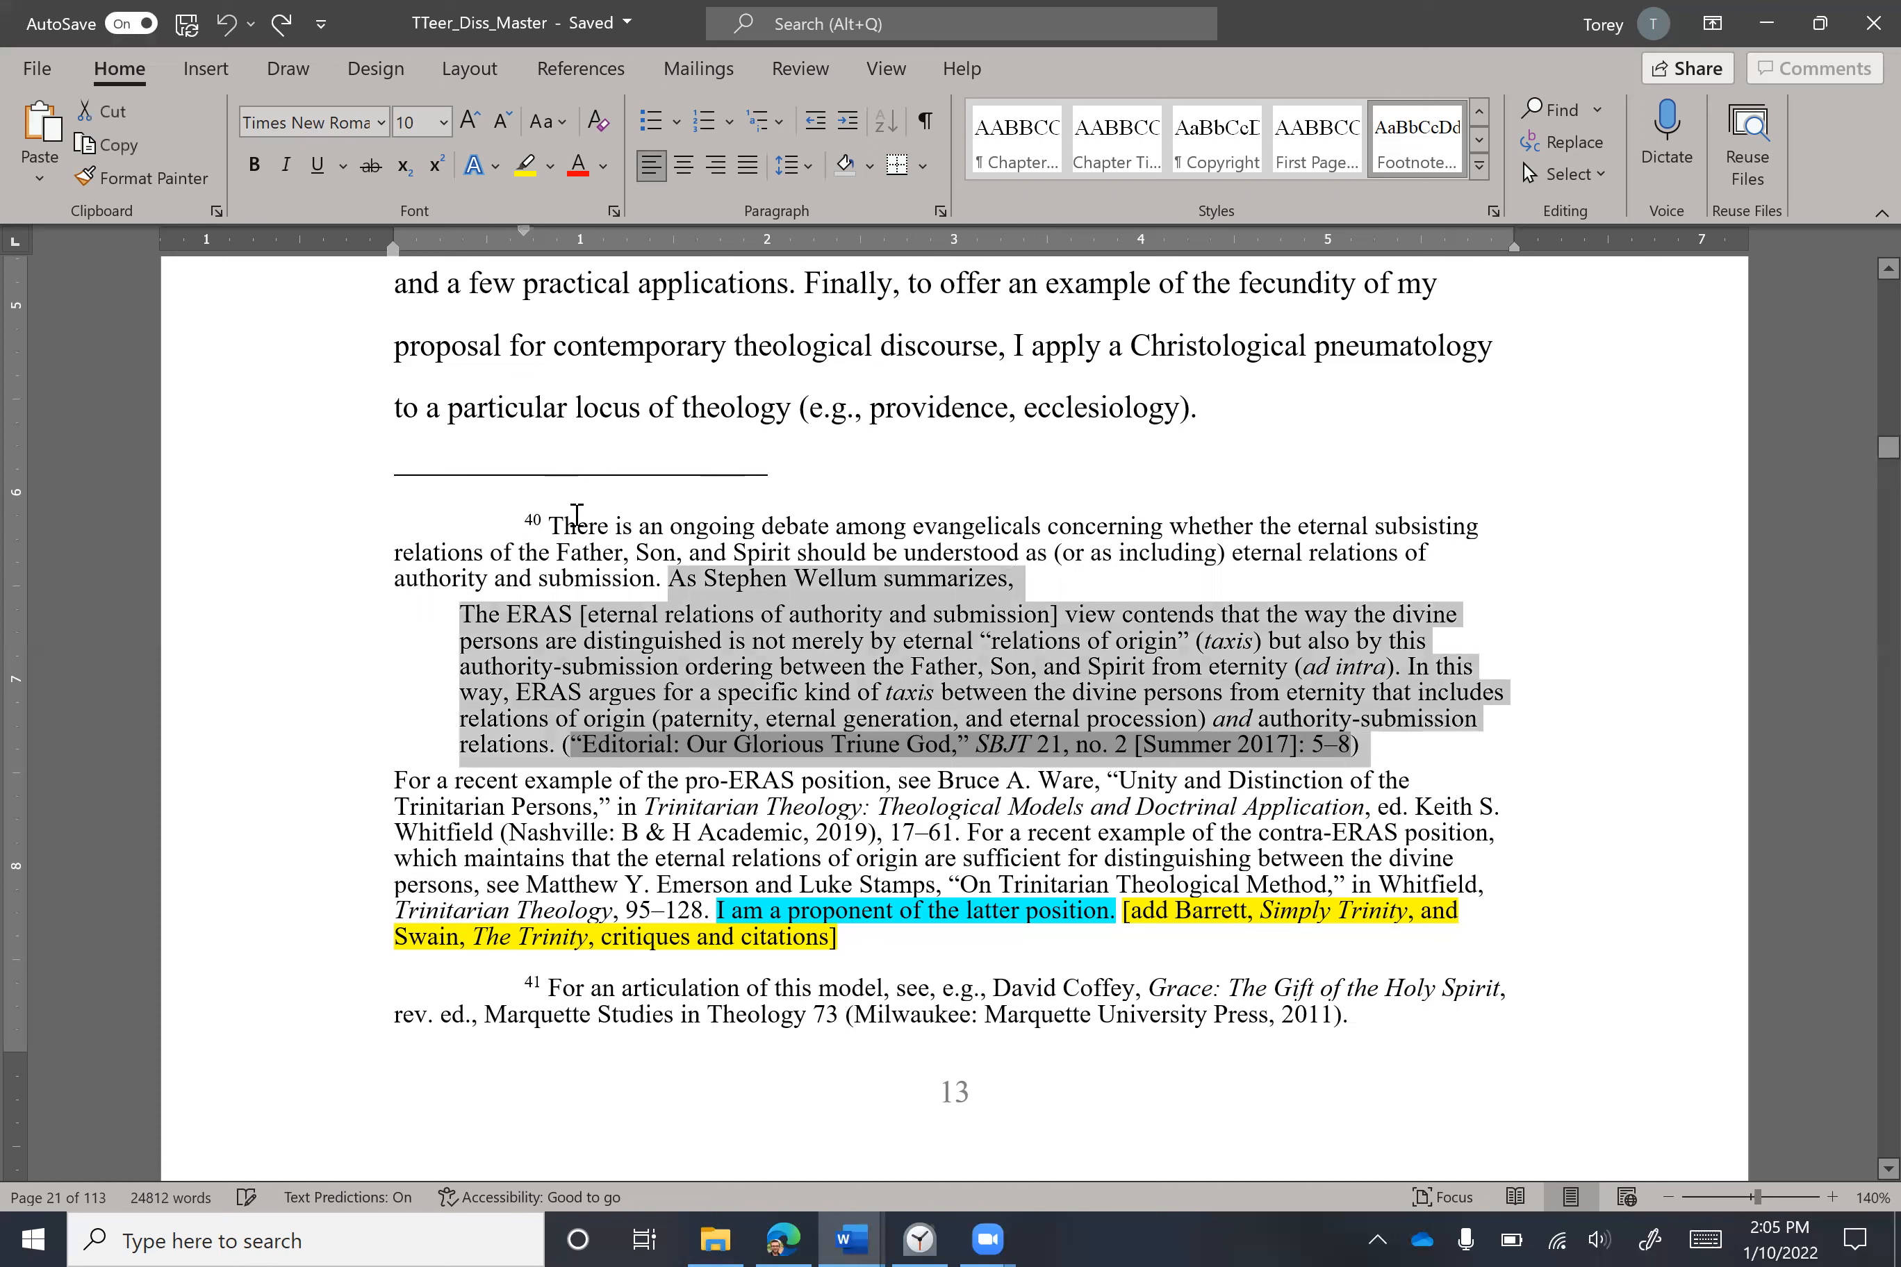
pyautogui.click(577, 515)
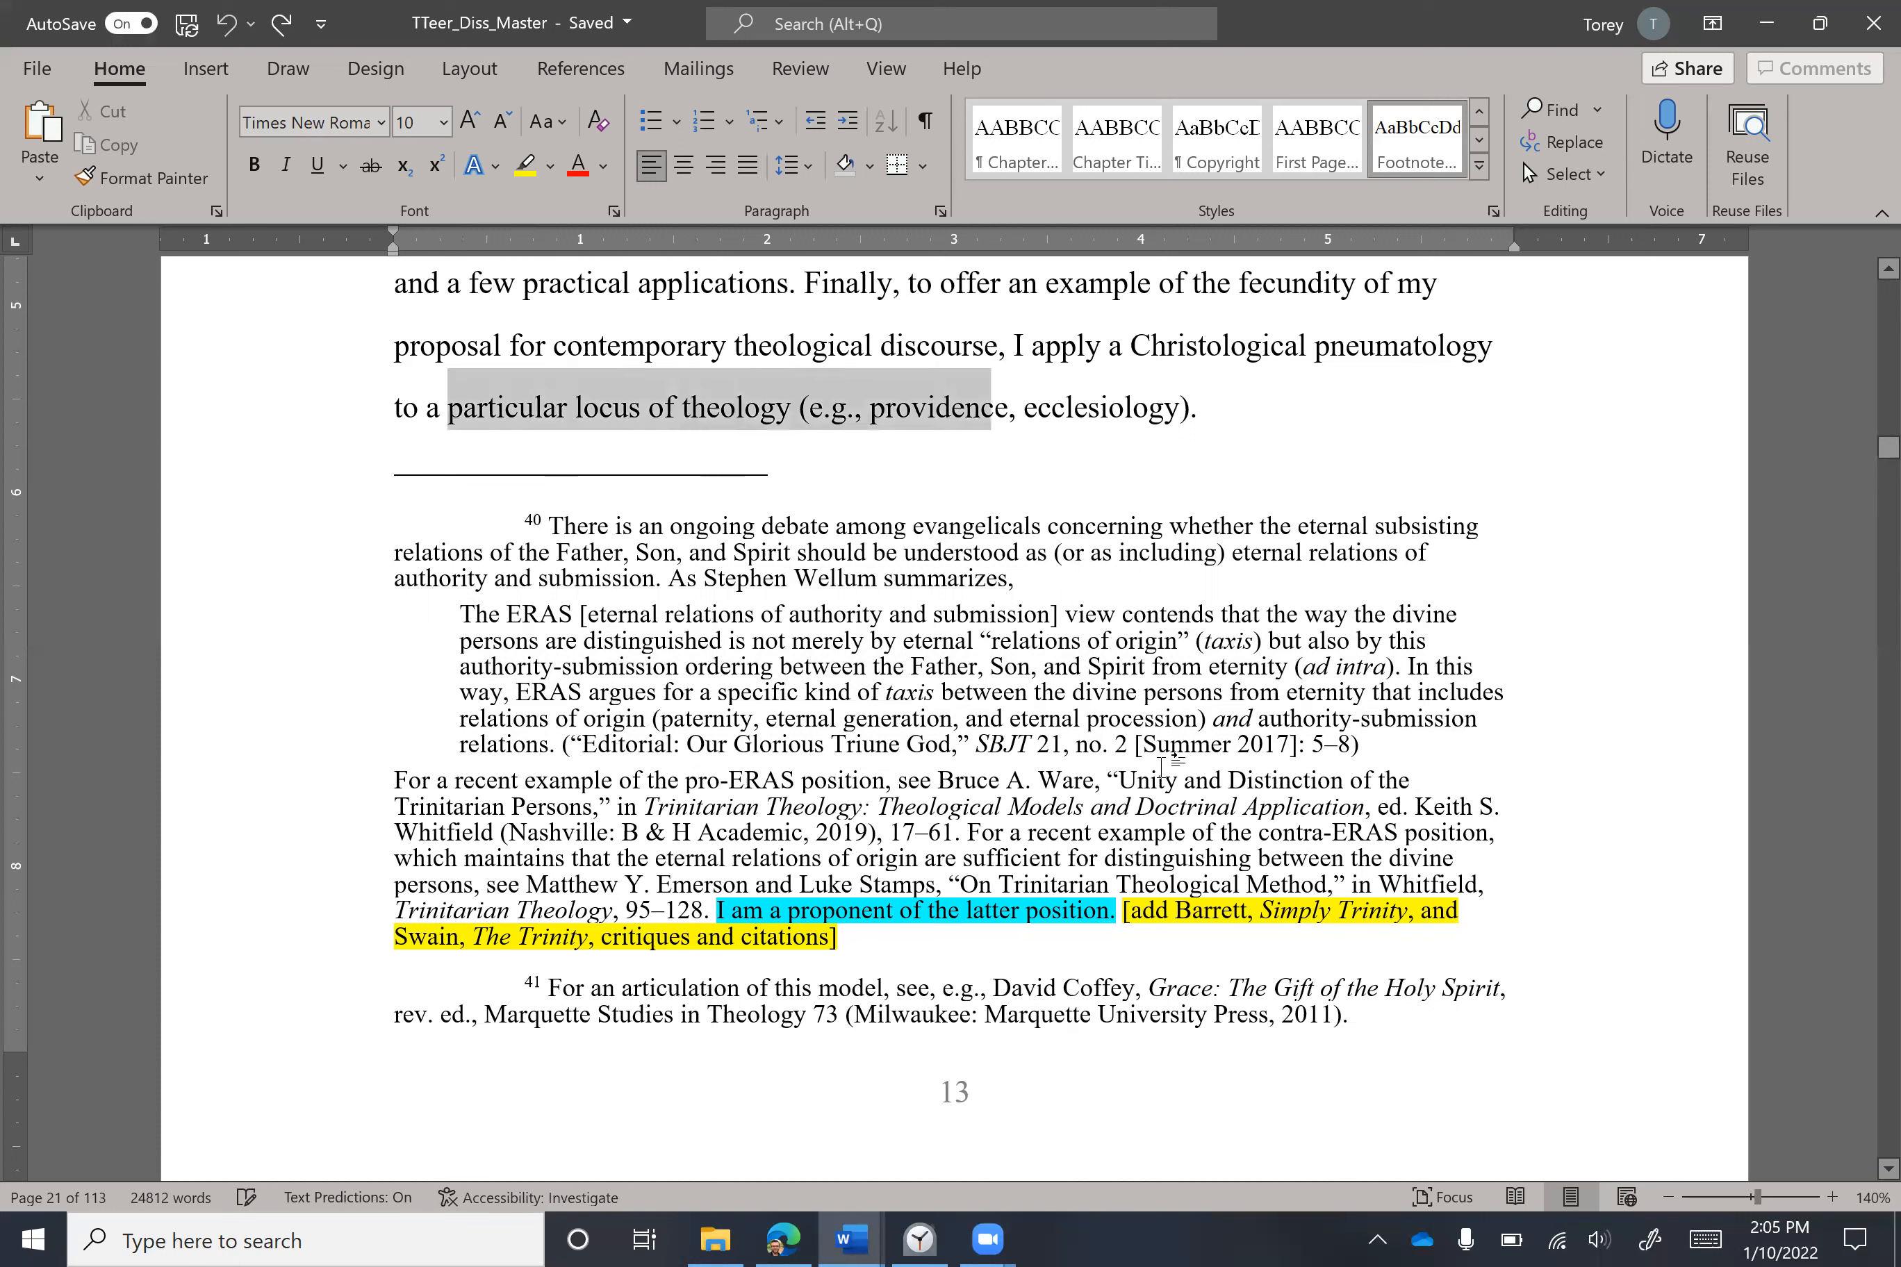
pyautogui.moveTo(605, 530); pyautogui.dragTo(1387, 740)
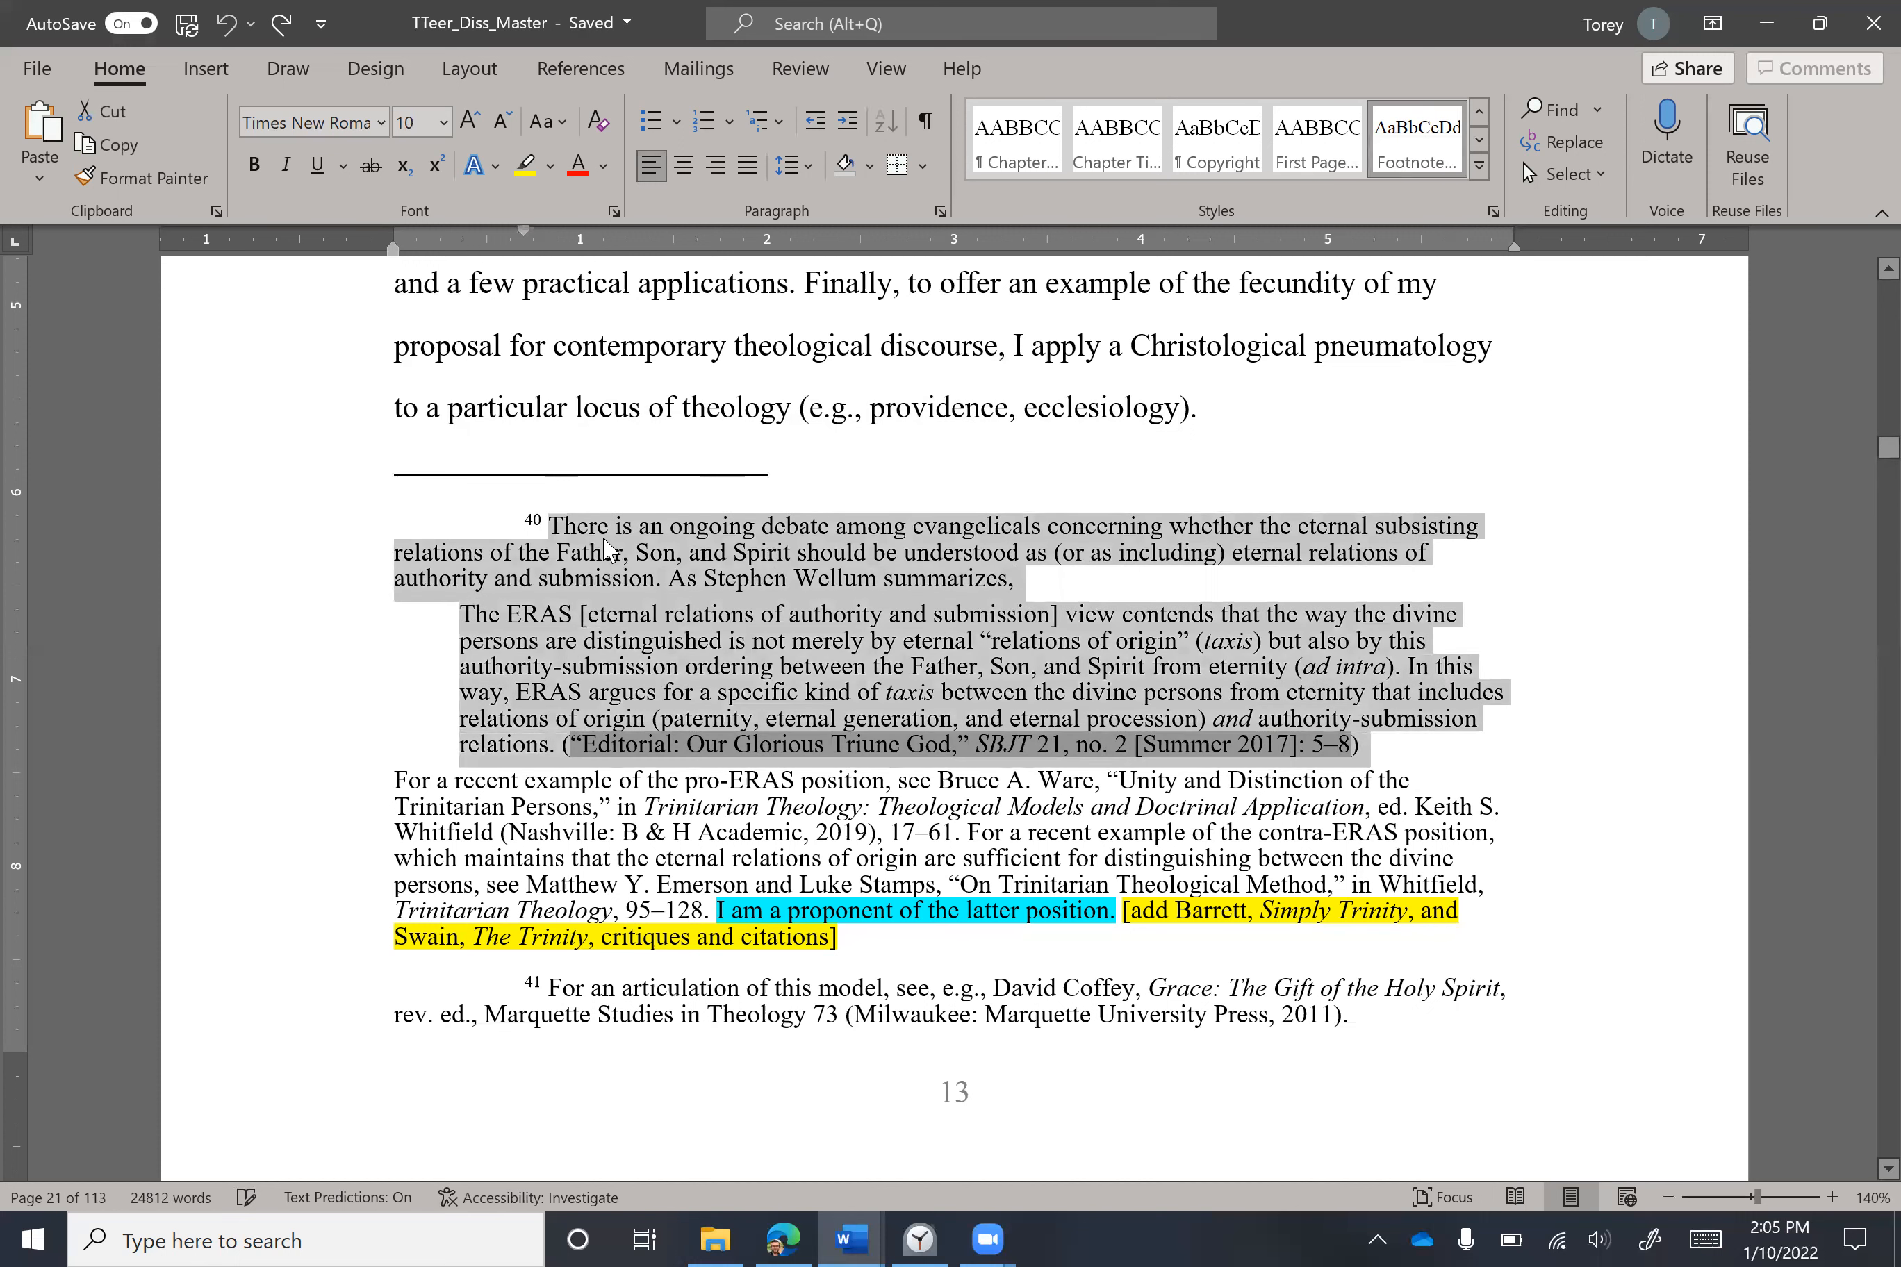
pyautogui.click(610, 857)
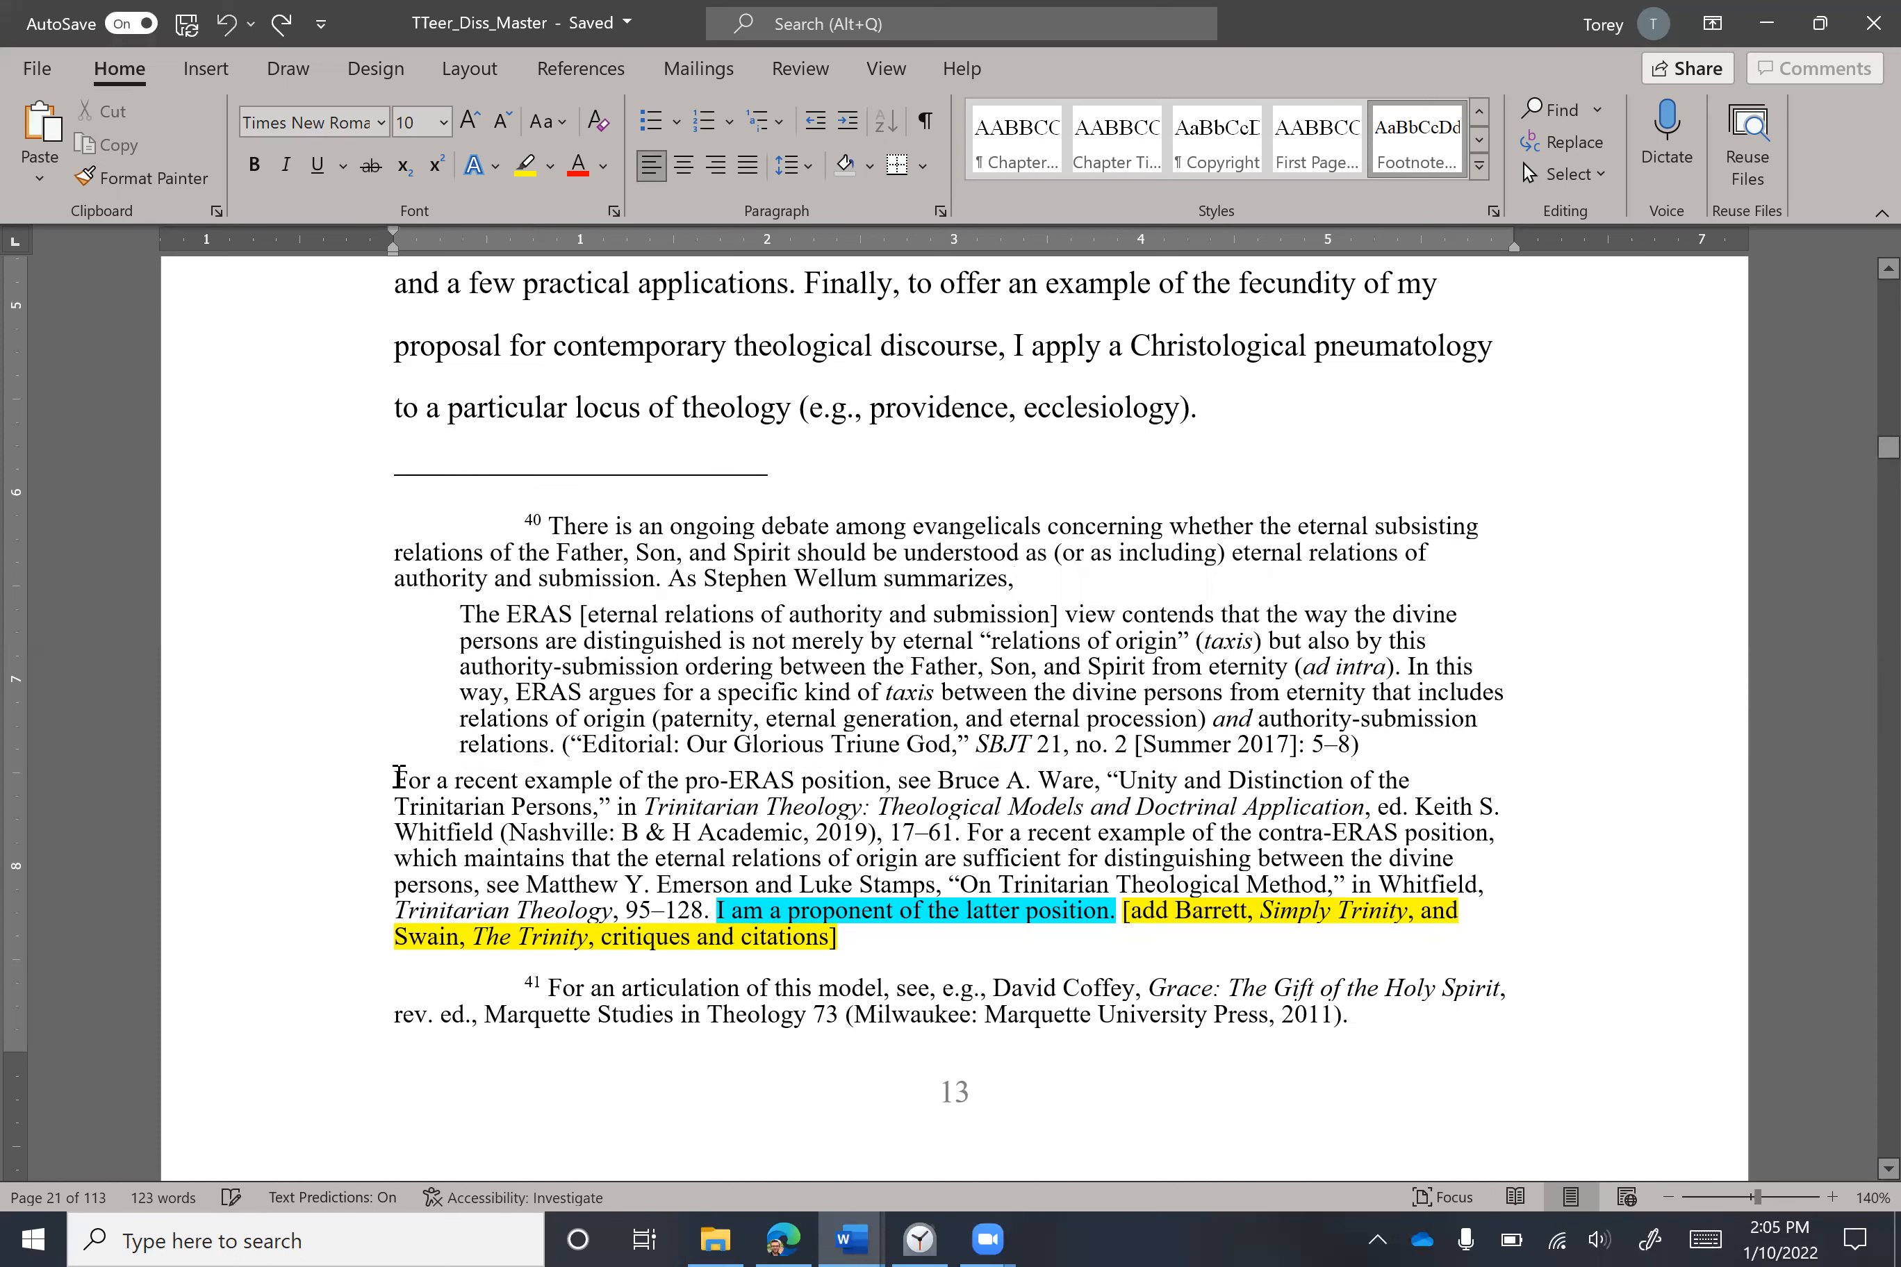
# Try the Footnote style on footnote 40's closing paragraph, compare it with the paragraphs above, and undo the style change.
pyautogui.click(403, 777)
pyautogui.click(1417, 143)
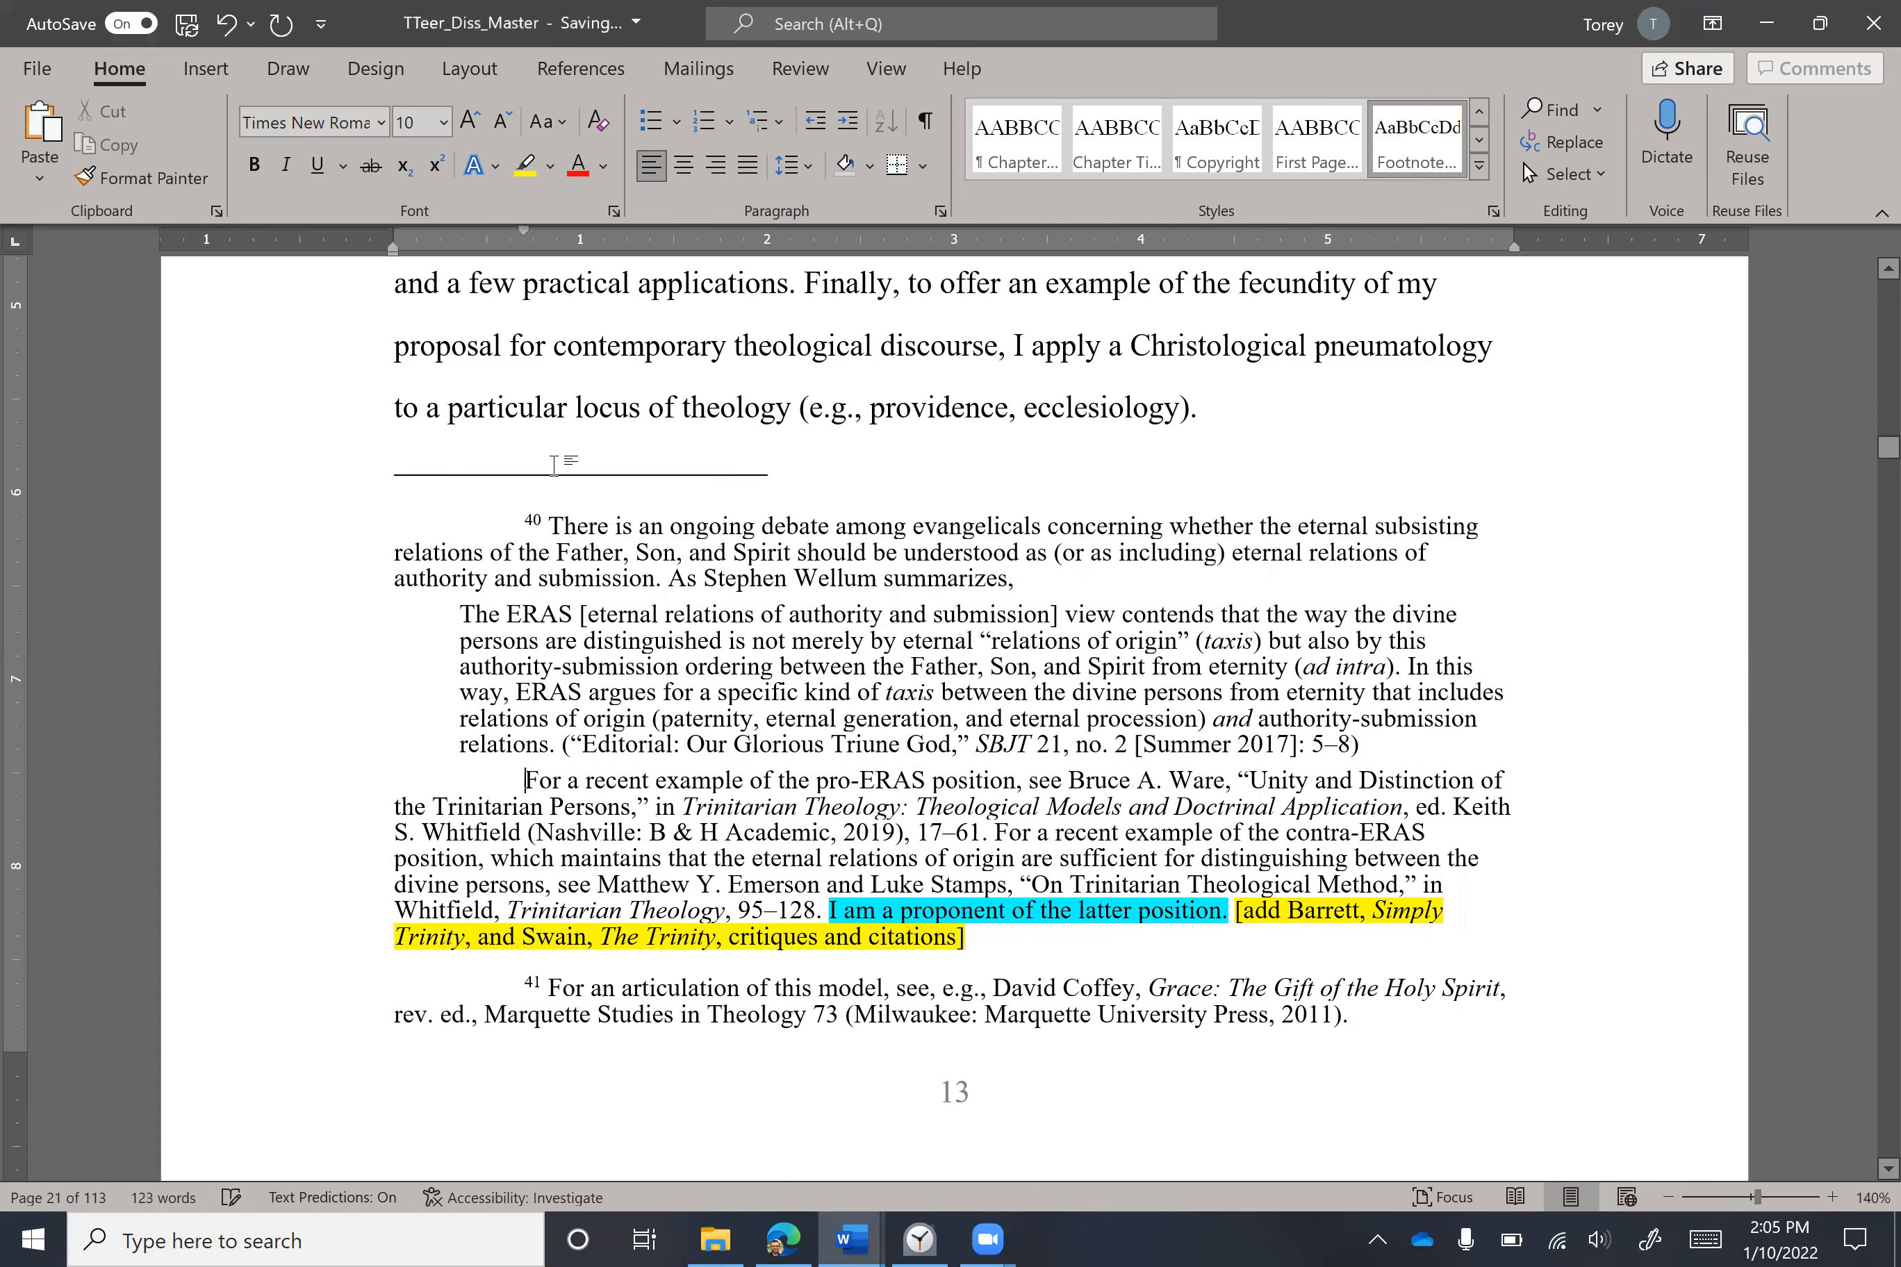
pyautogui.moveTo(557, 540); pyautogui.dragTo(1400, 749)
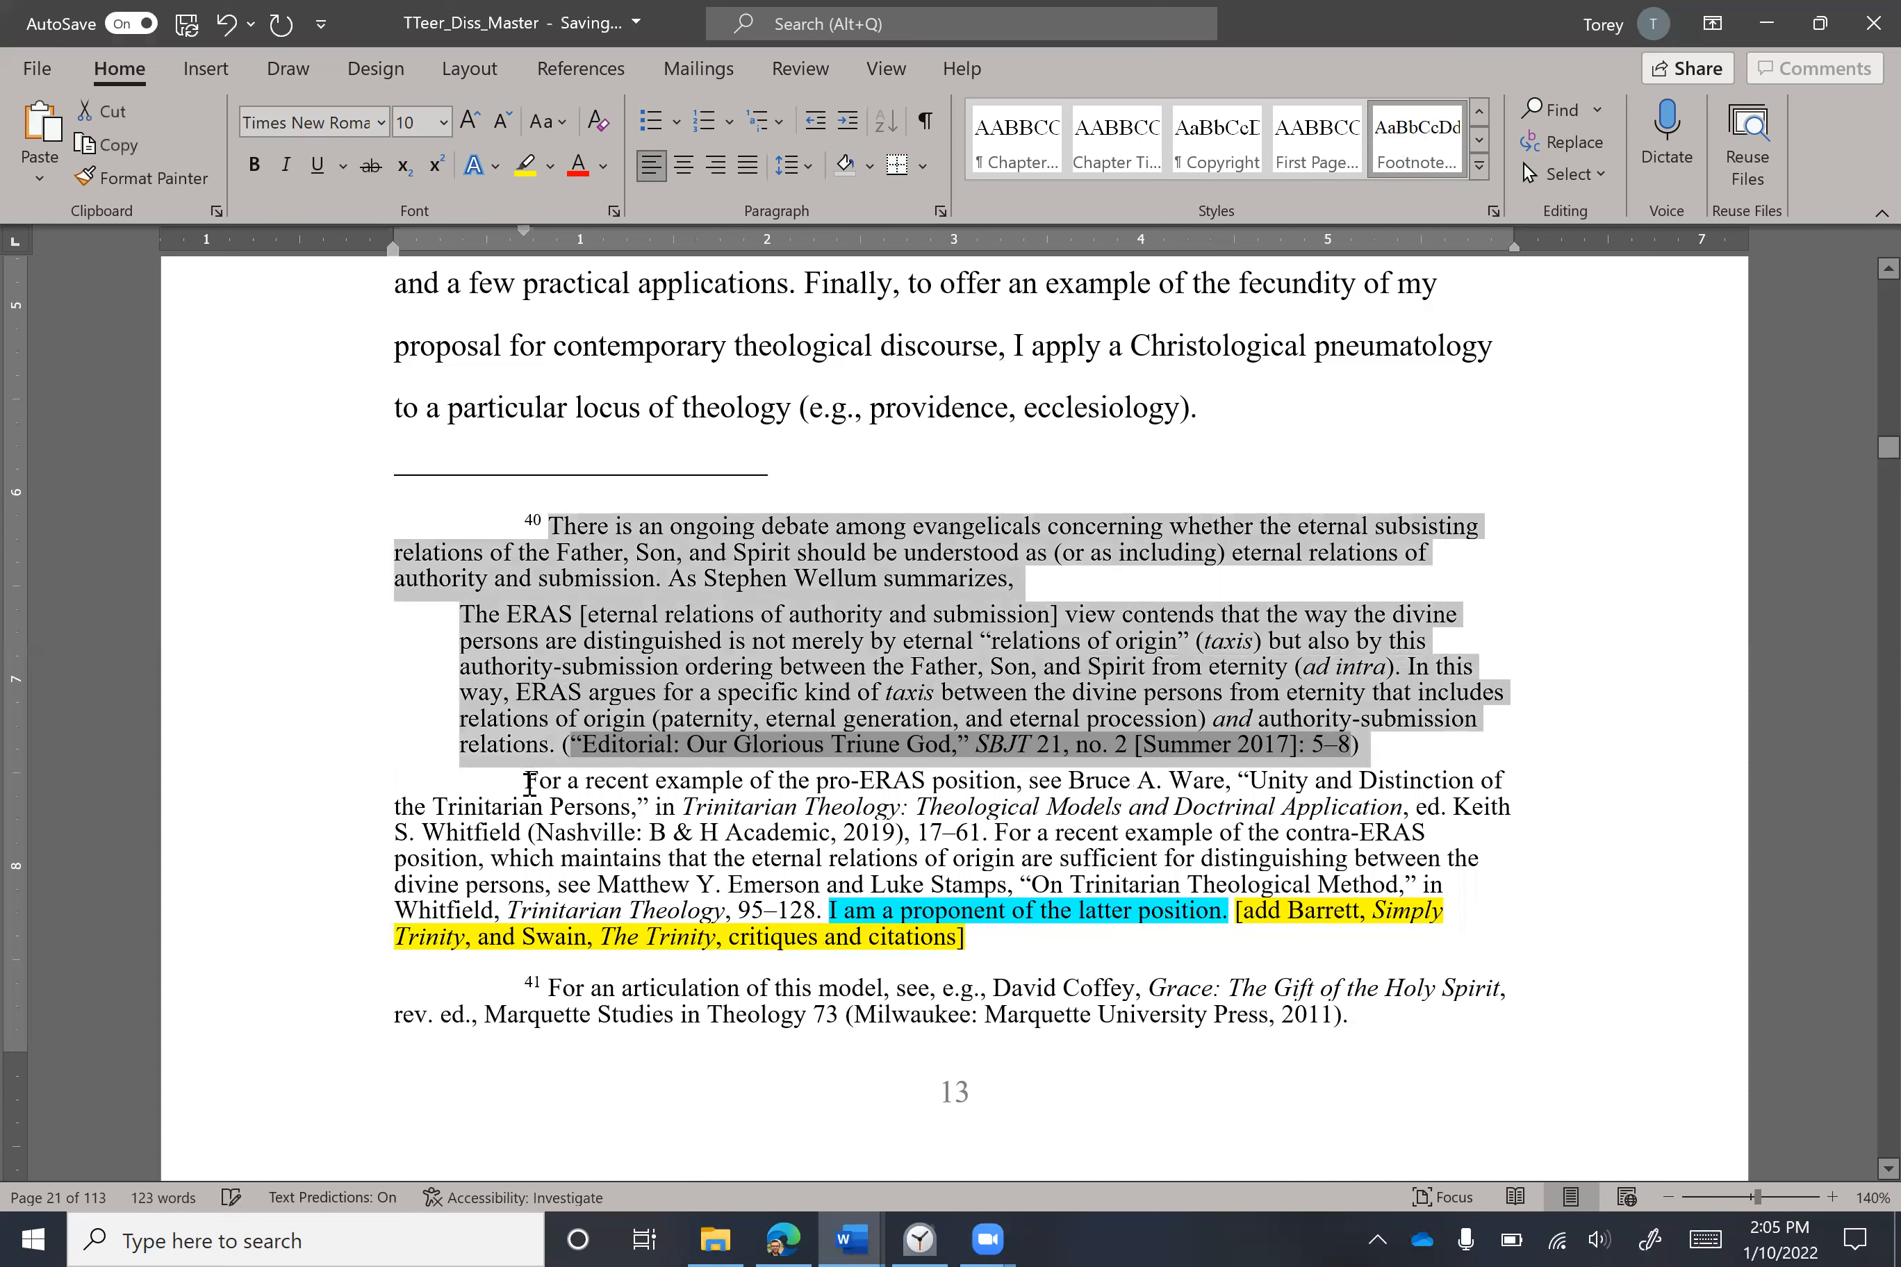
pyautogui.tripleClick(996, 954)
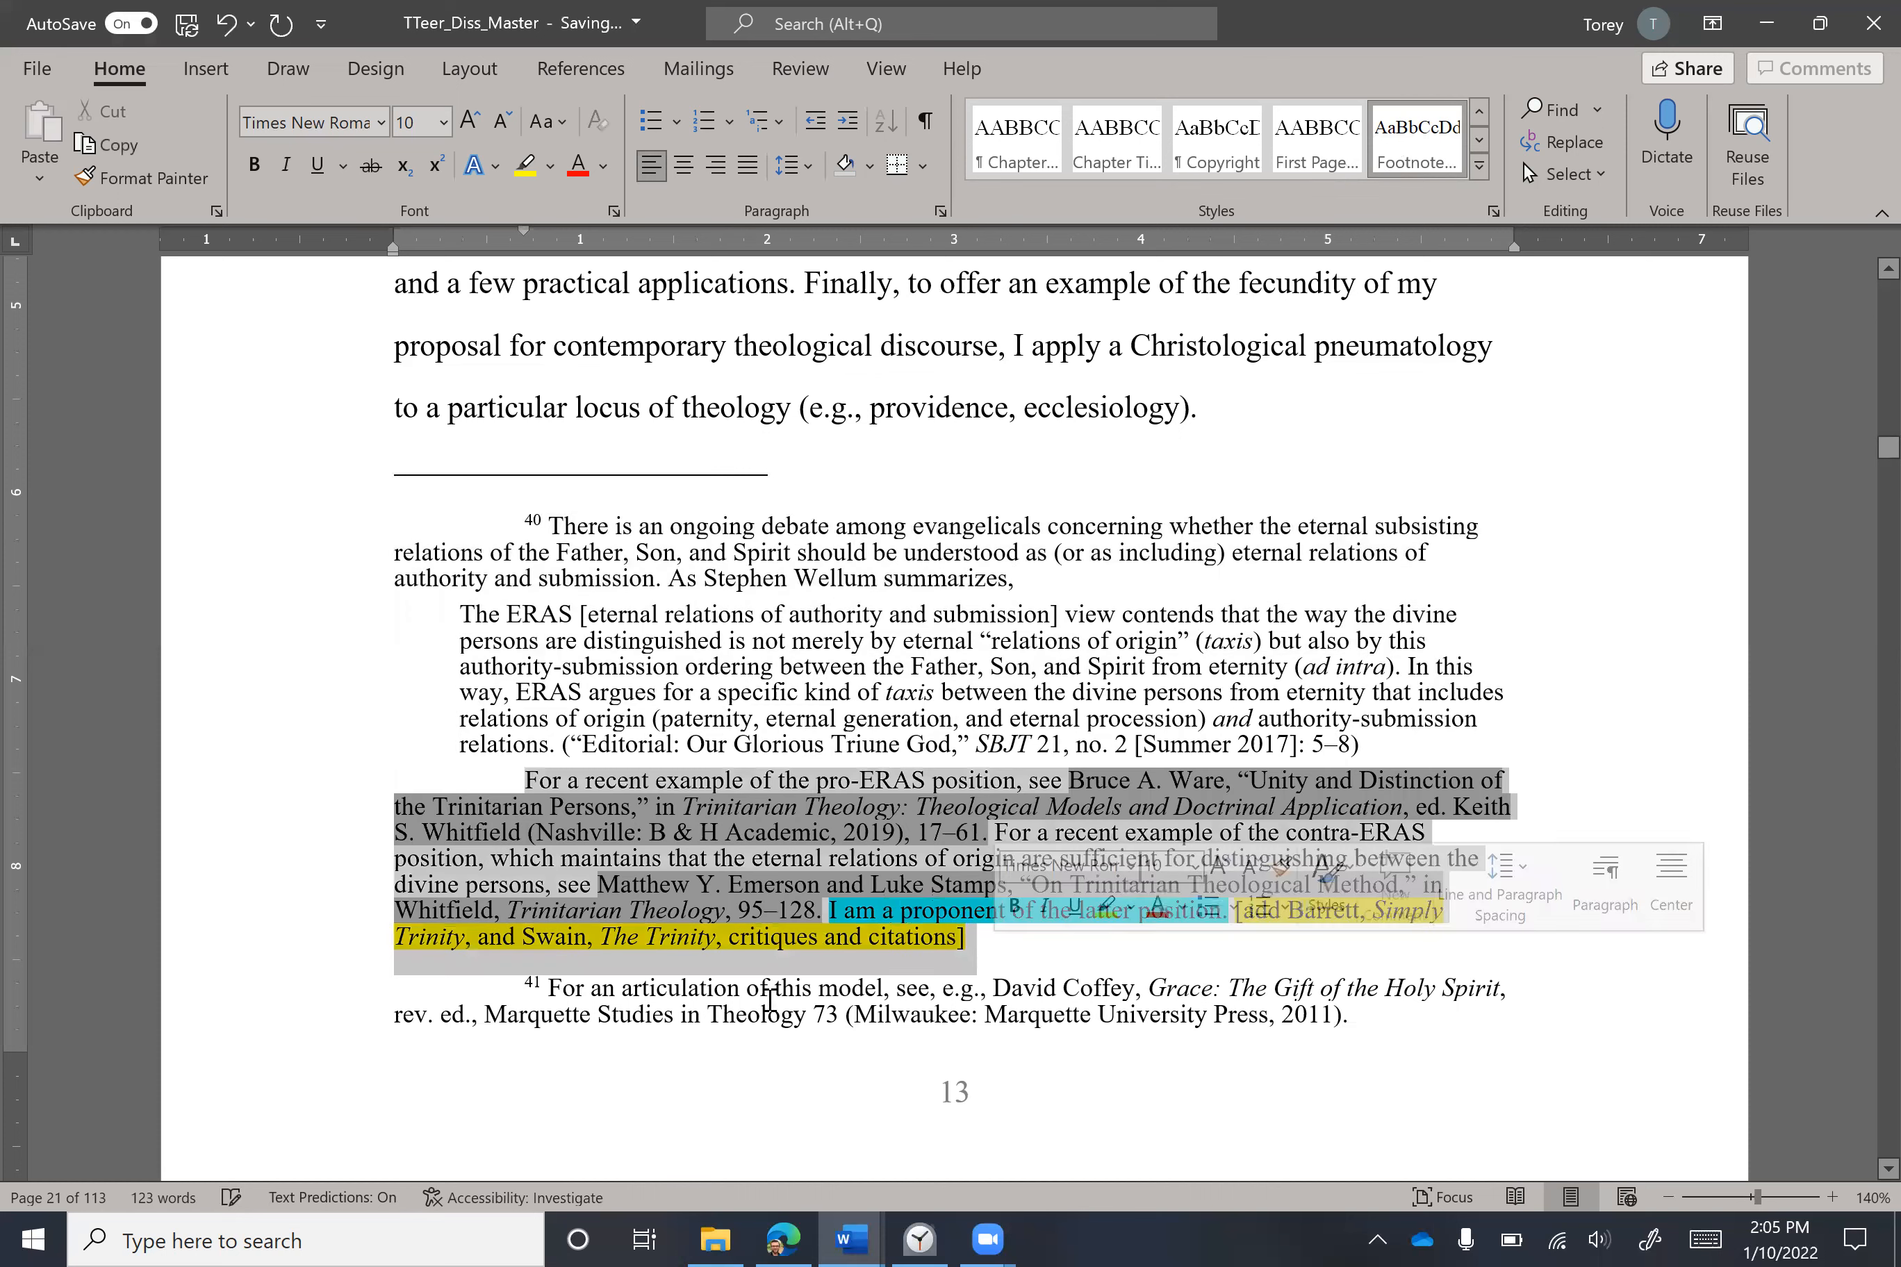
pyautogui.click(771, 992)
pyautogui.hotkey('ctrl', 'z')
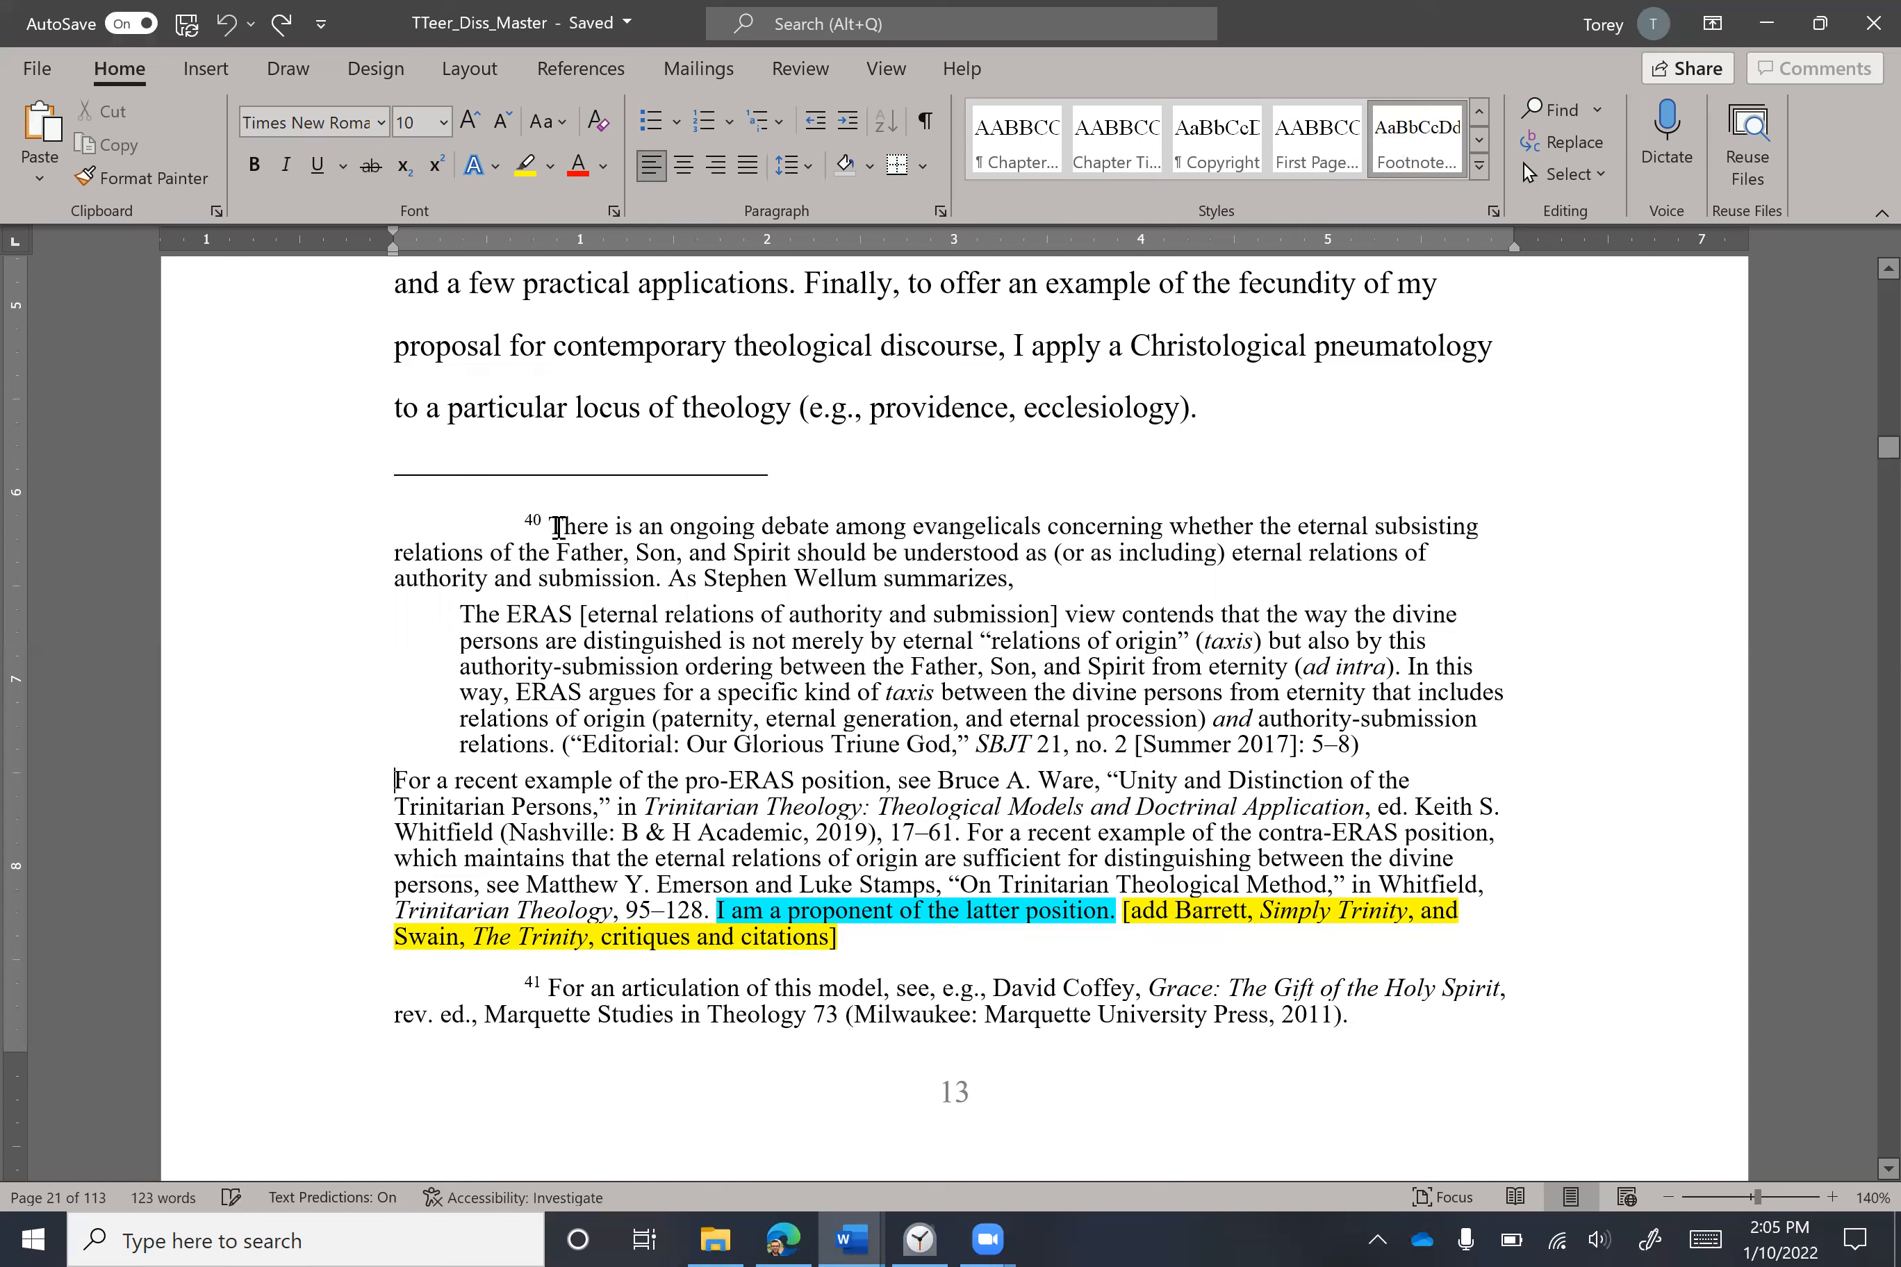
# Highlight all of footnote 40, then check the indentation and spacing settings of its block quotation.
pyautogui.moveTo(564, 528); pyautogui.dragTo(972, 926)
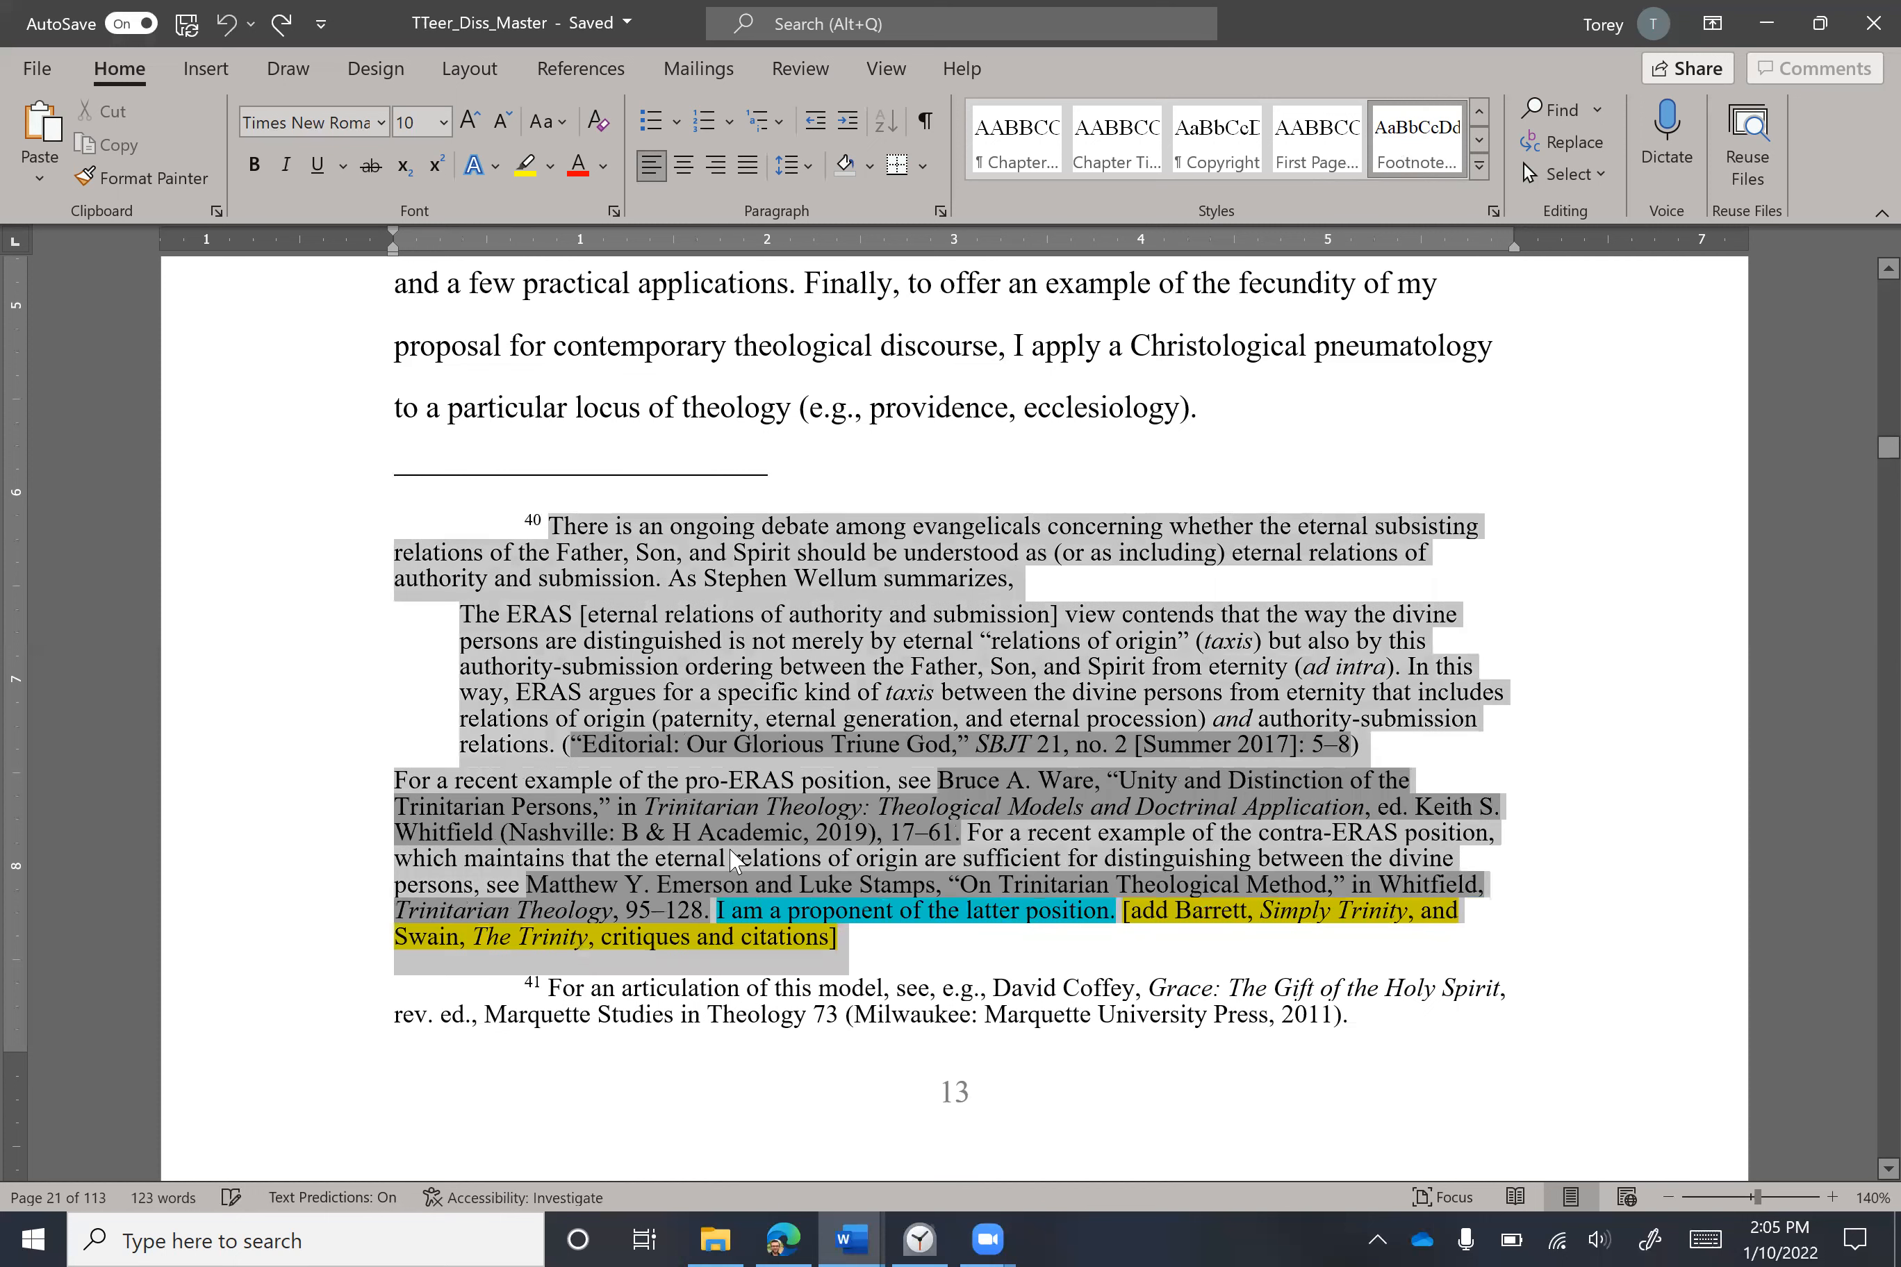
pyautogui.click(776, 722)
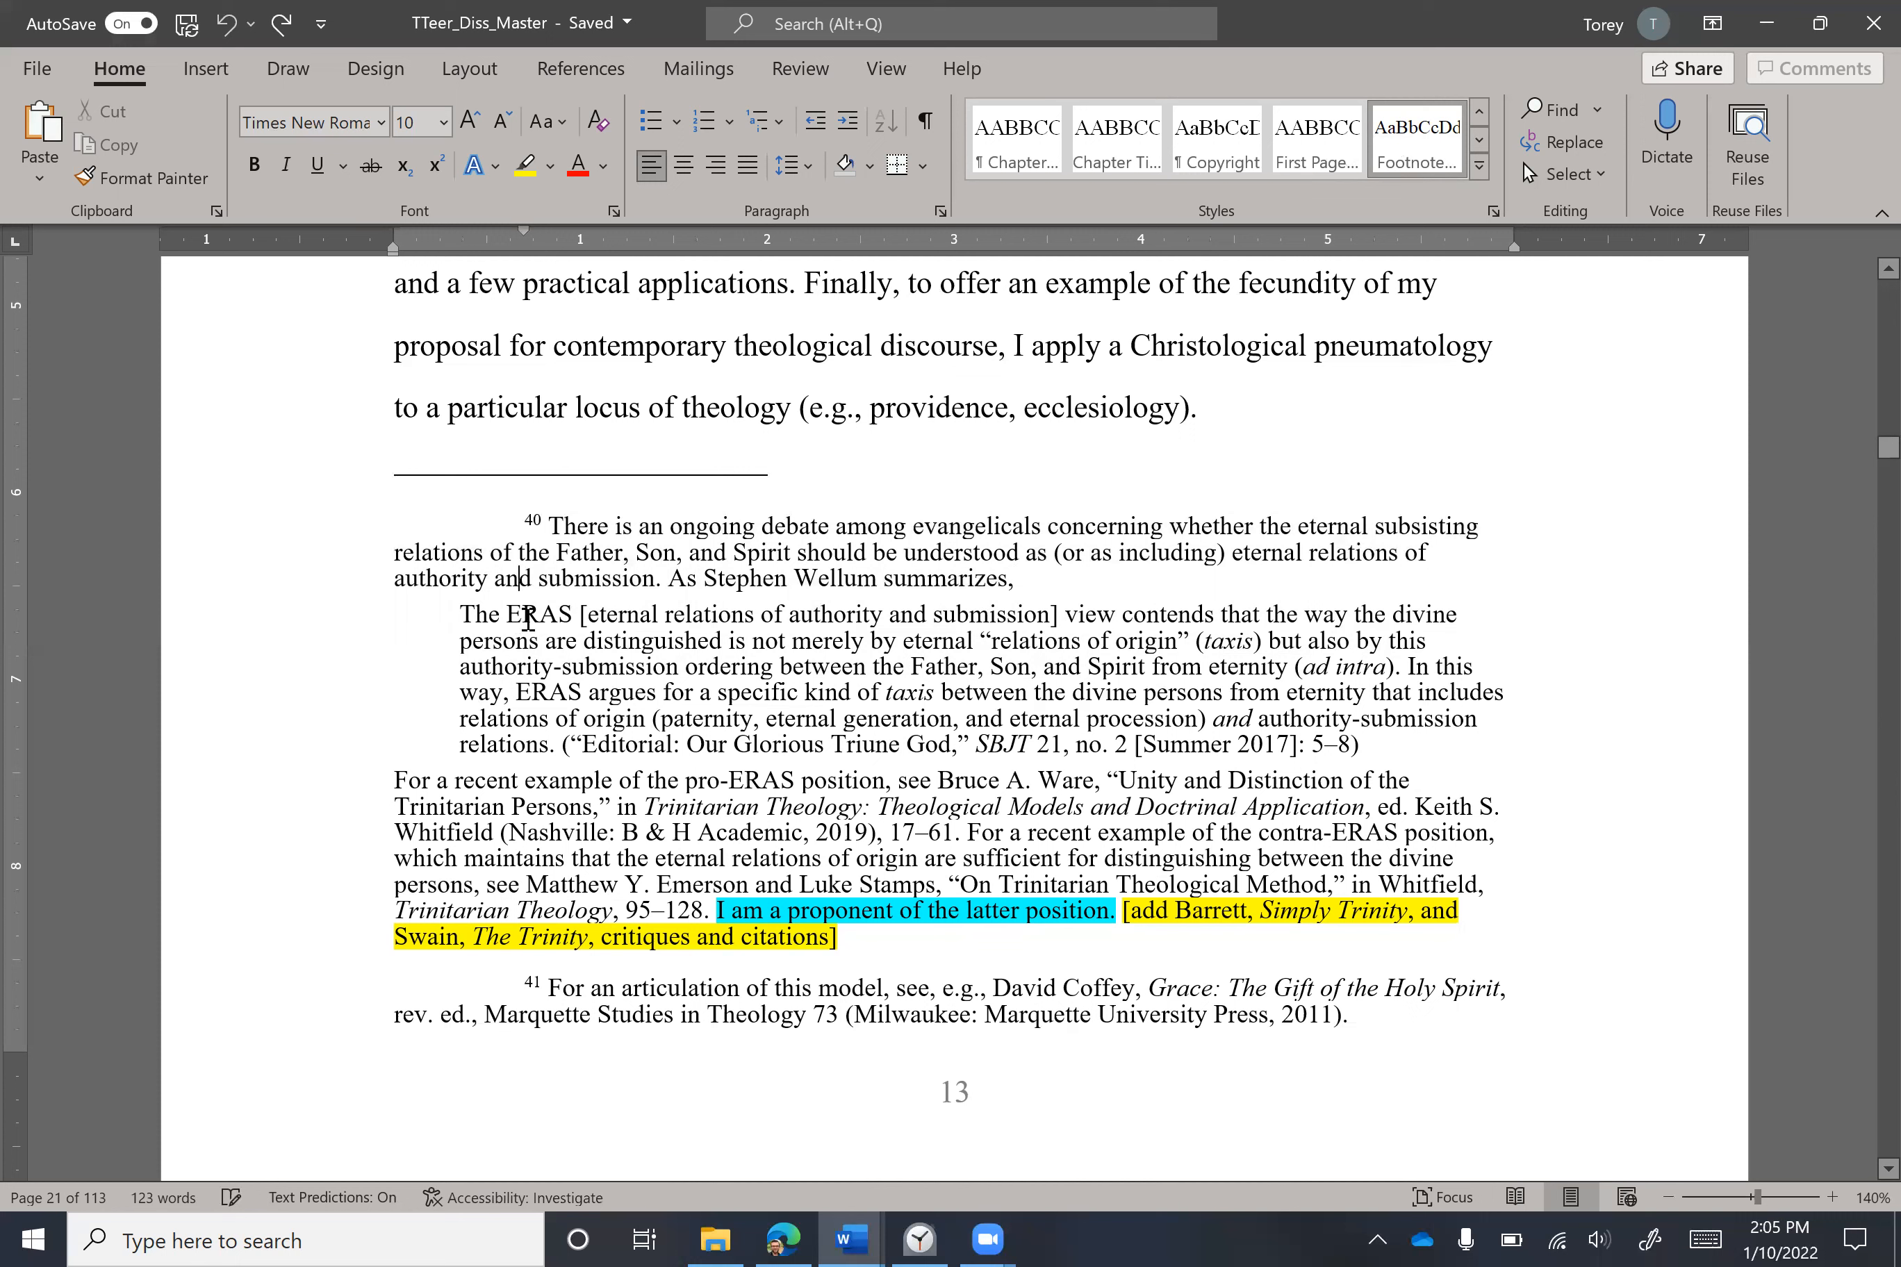
pyautogui.click(489, 615)
pyautogui.rightClick(524, 620)
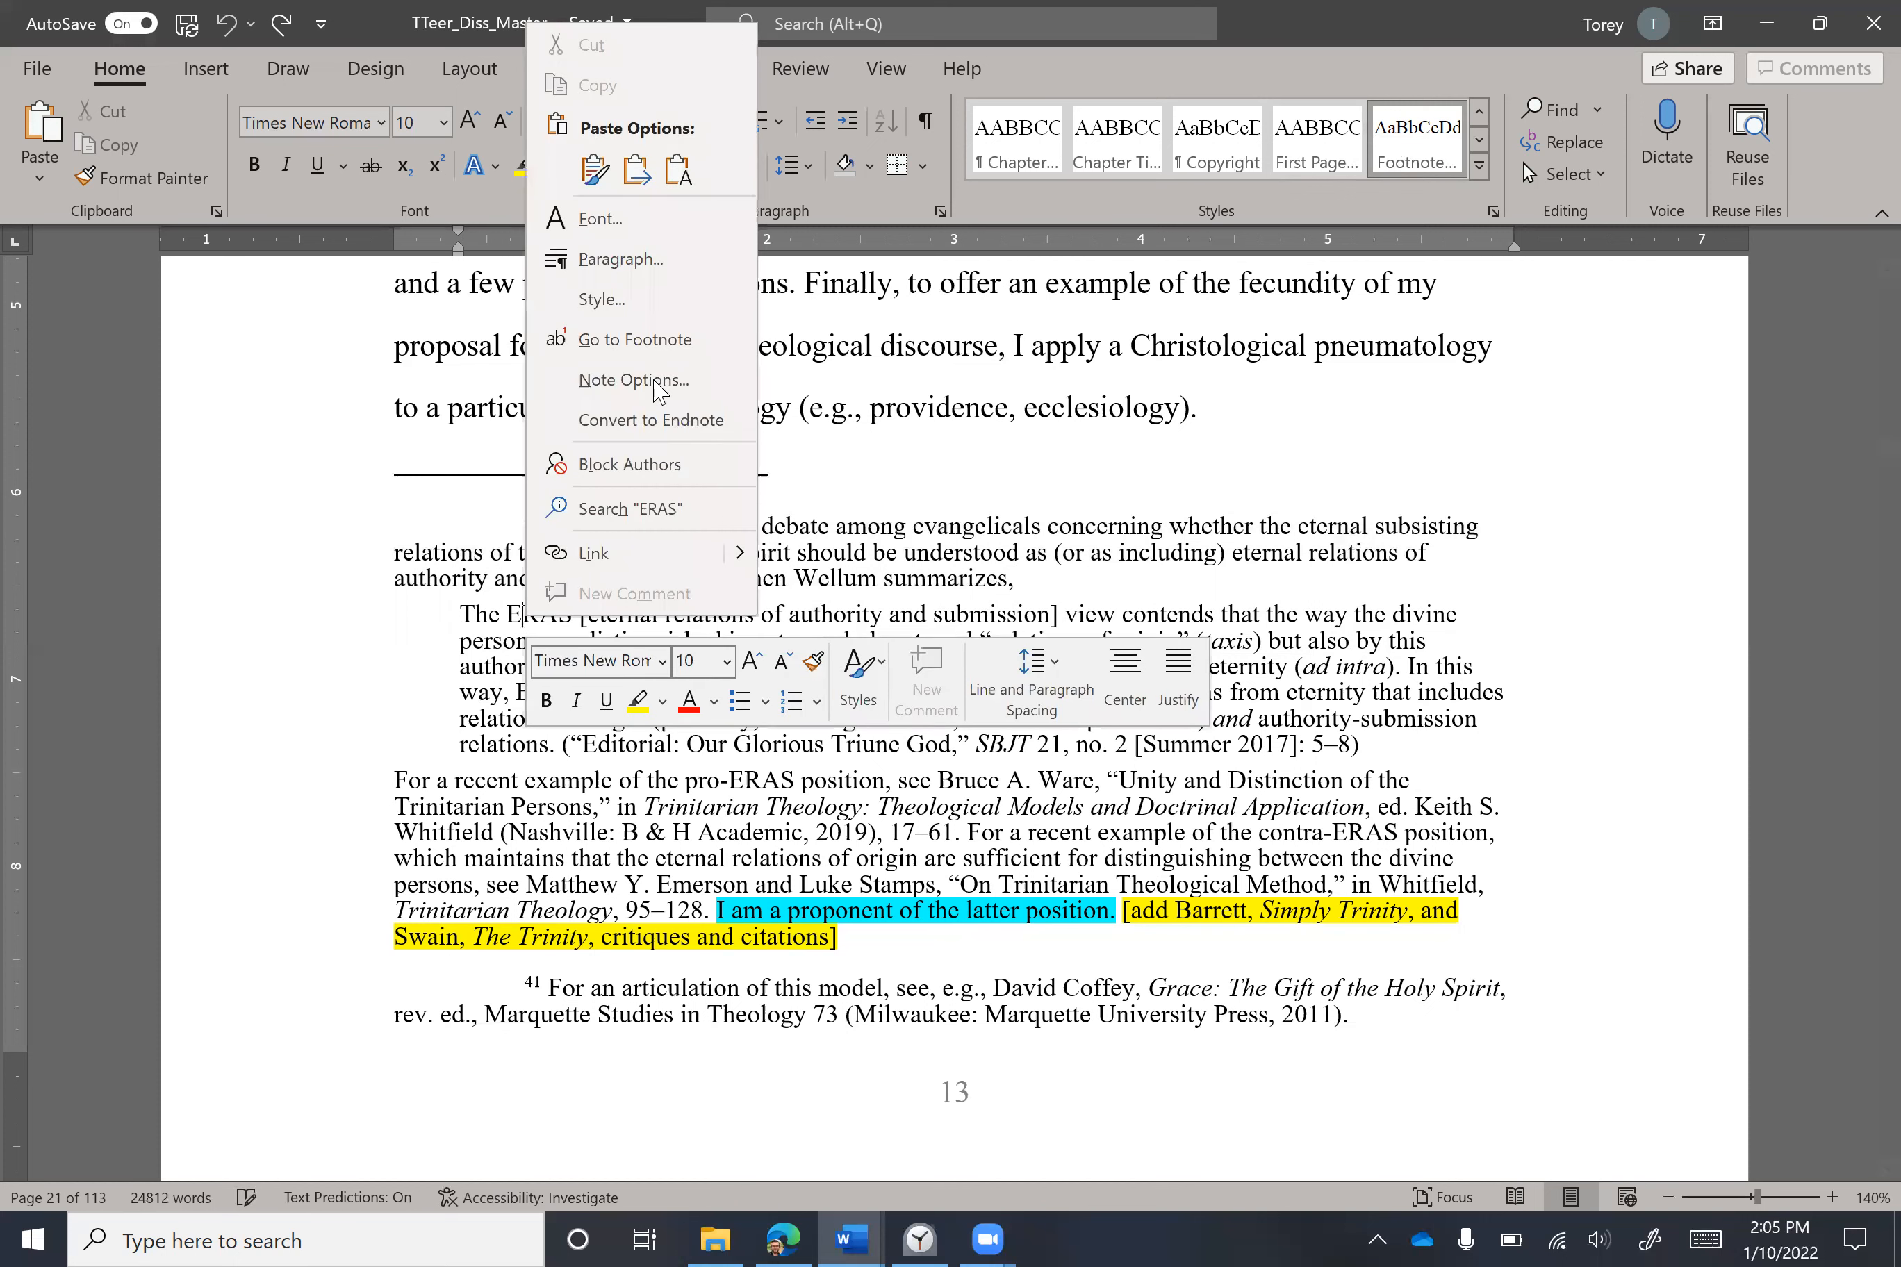
pyautogui.click(621, 259)
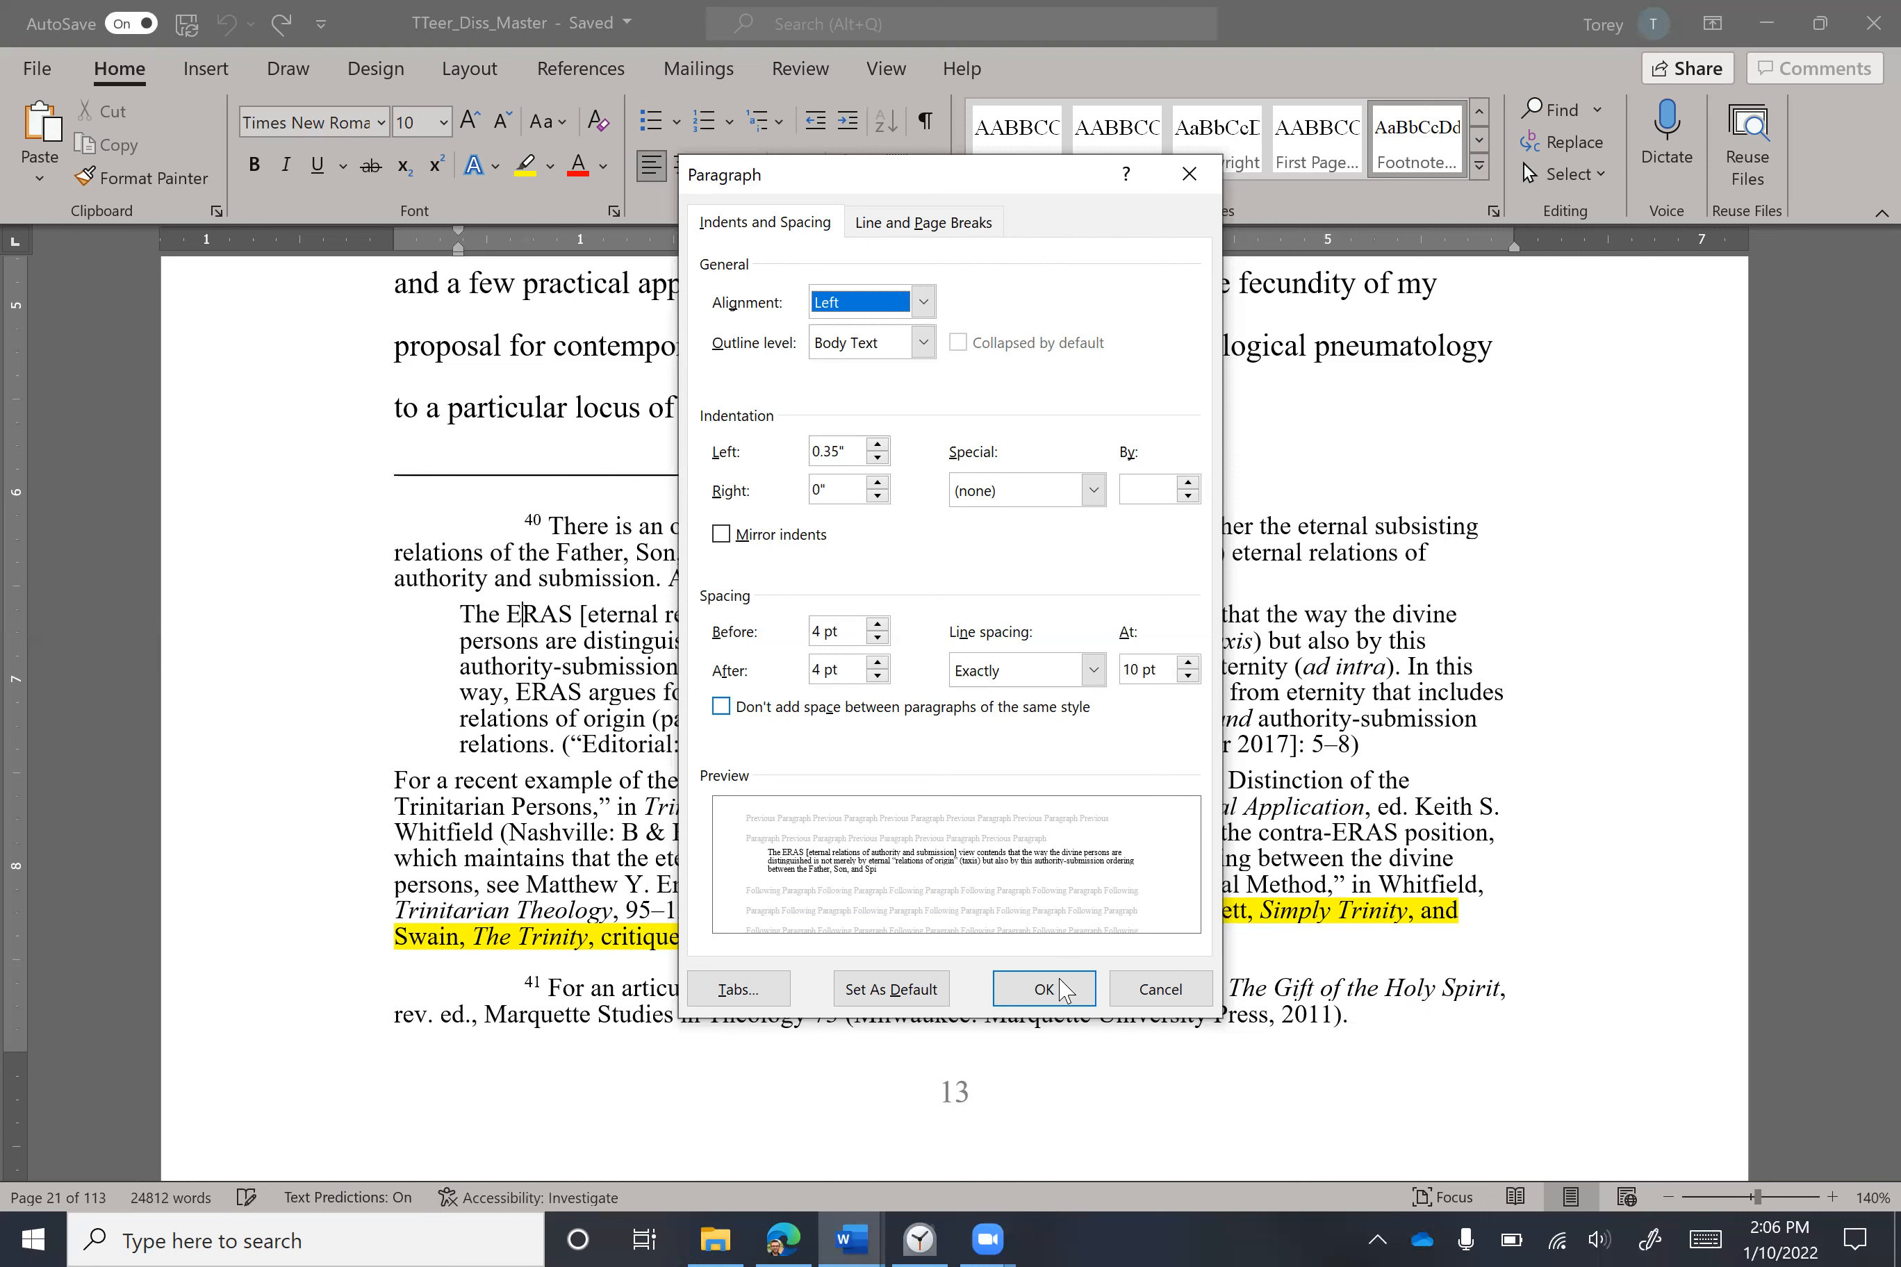
pyautogui.click(1045, 990)
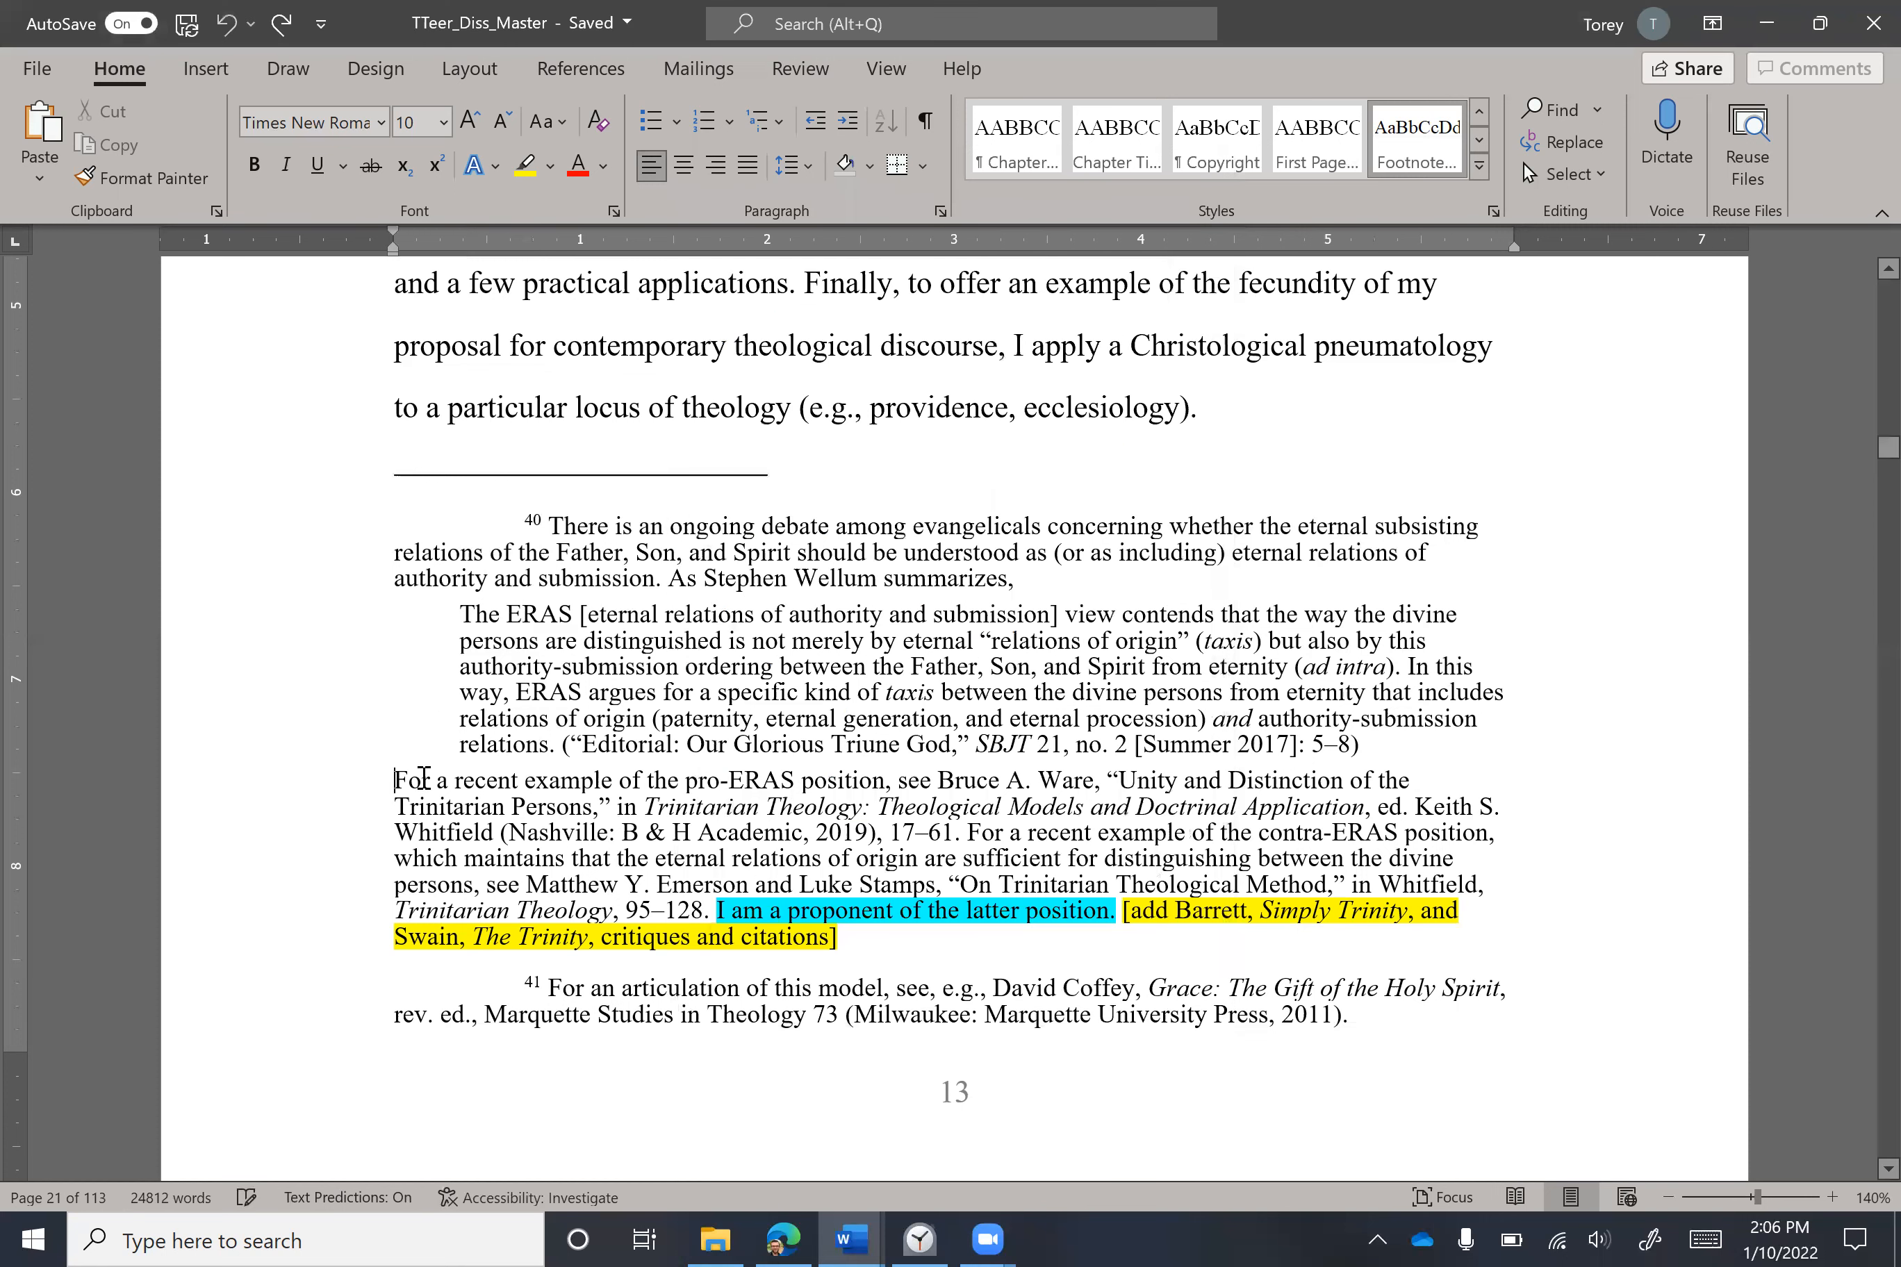
# Check the indentation and spacing settings of footnote 40's closing paragraph after the block quotation.
pyautogui.rightClick(425, 779)
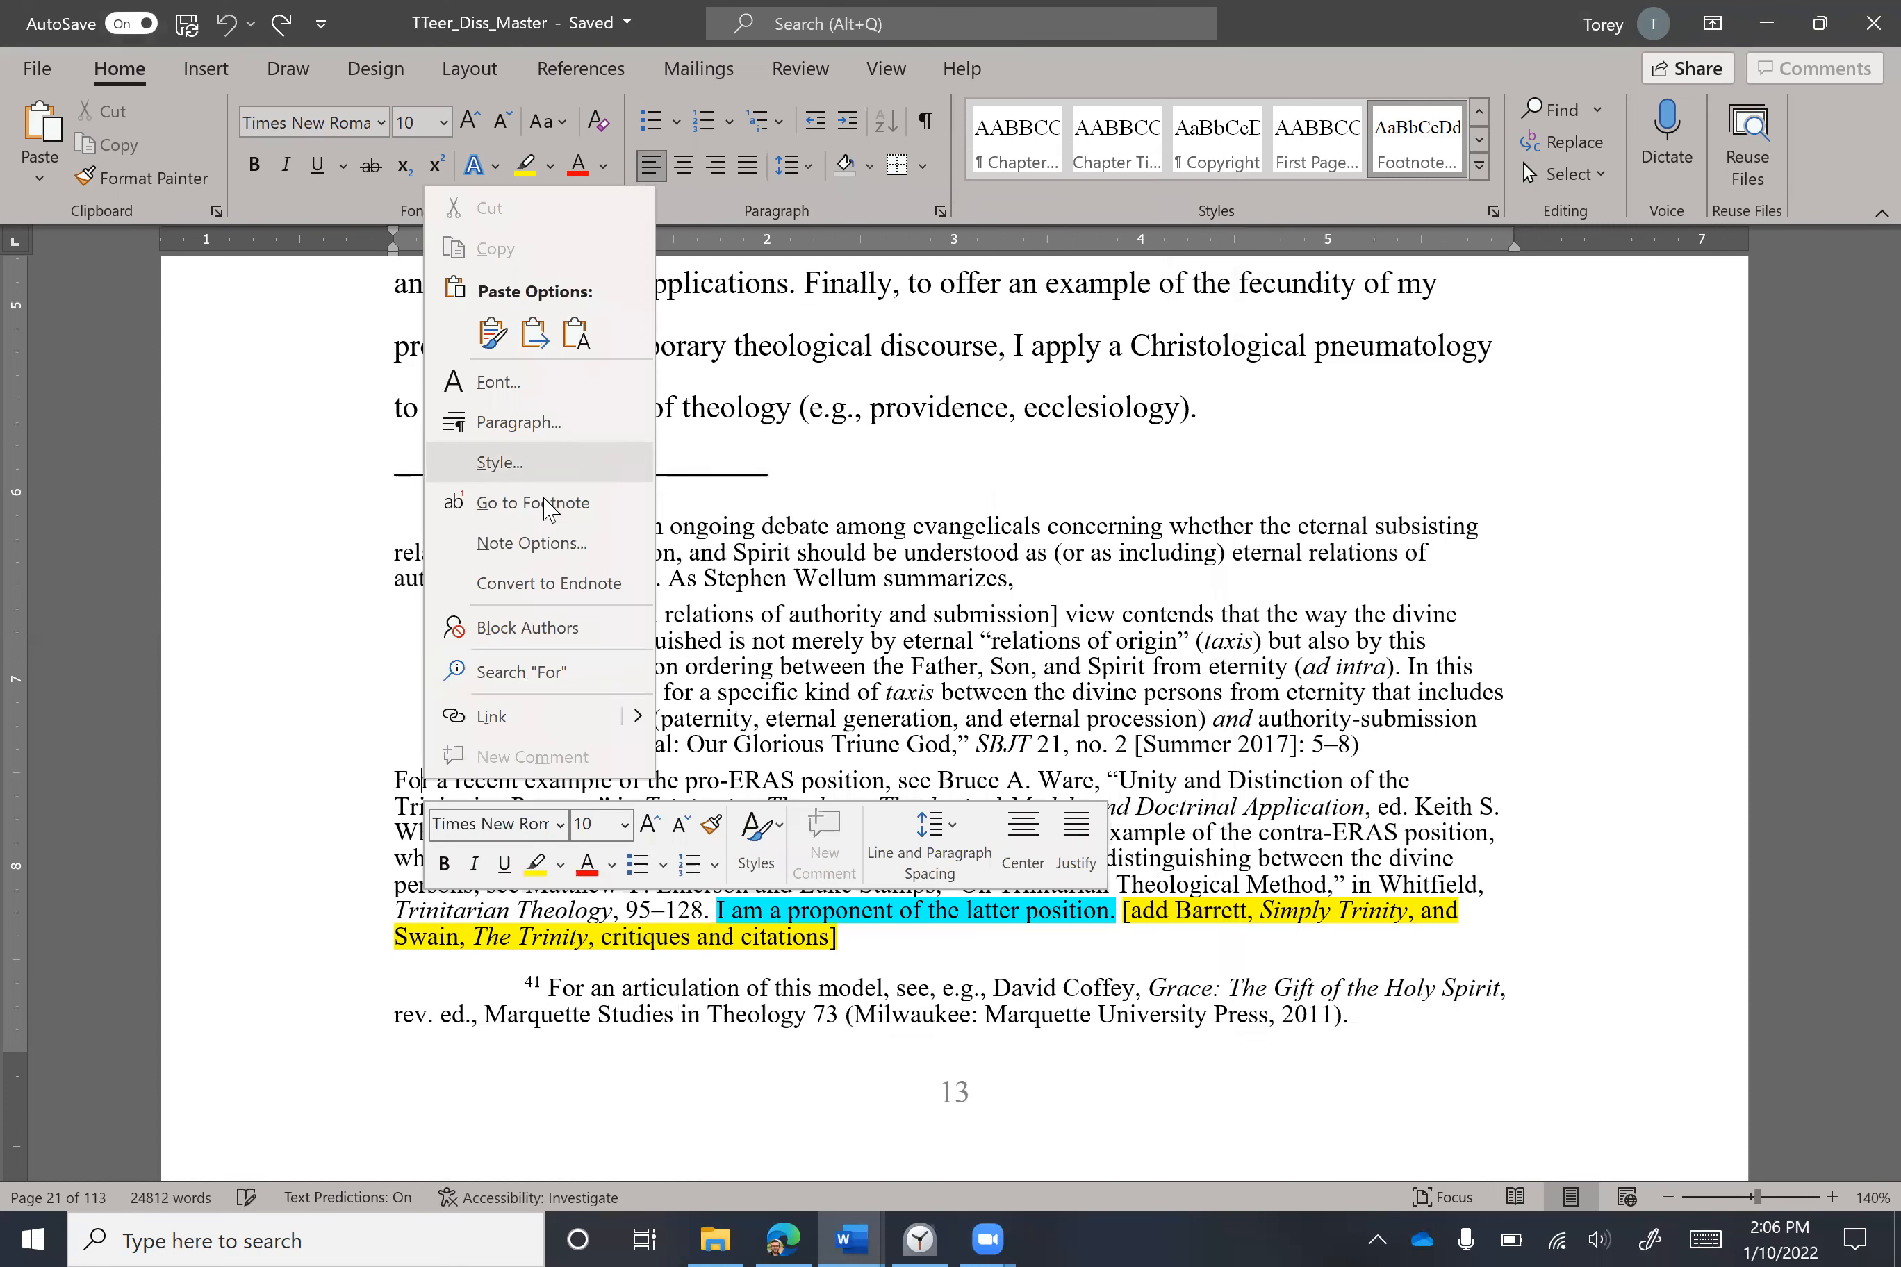
pyautogui.click(544, 424)
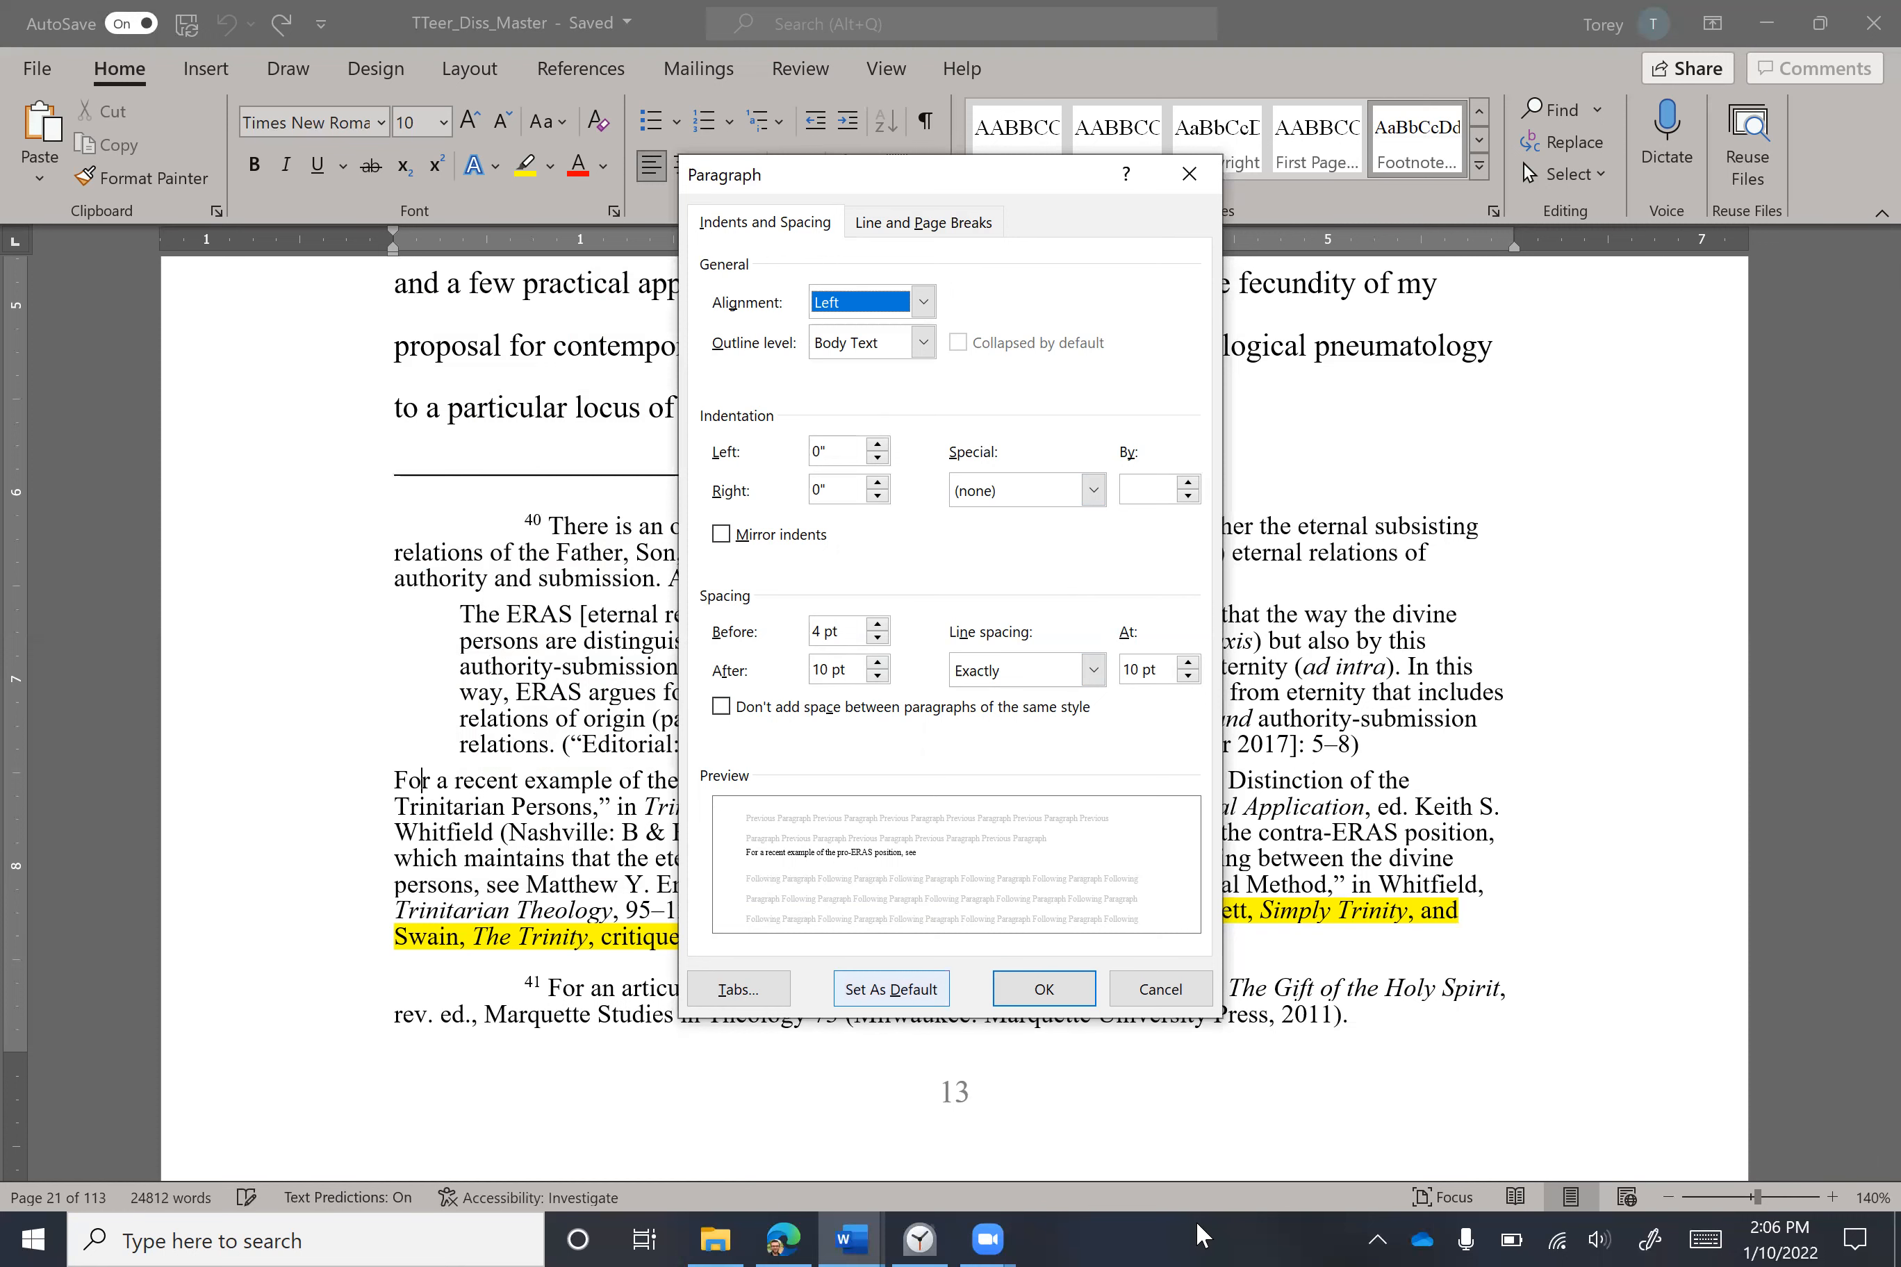
pyautogui.press('Escape')
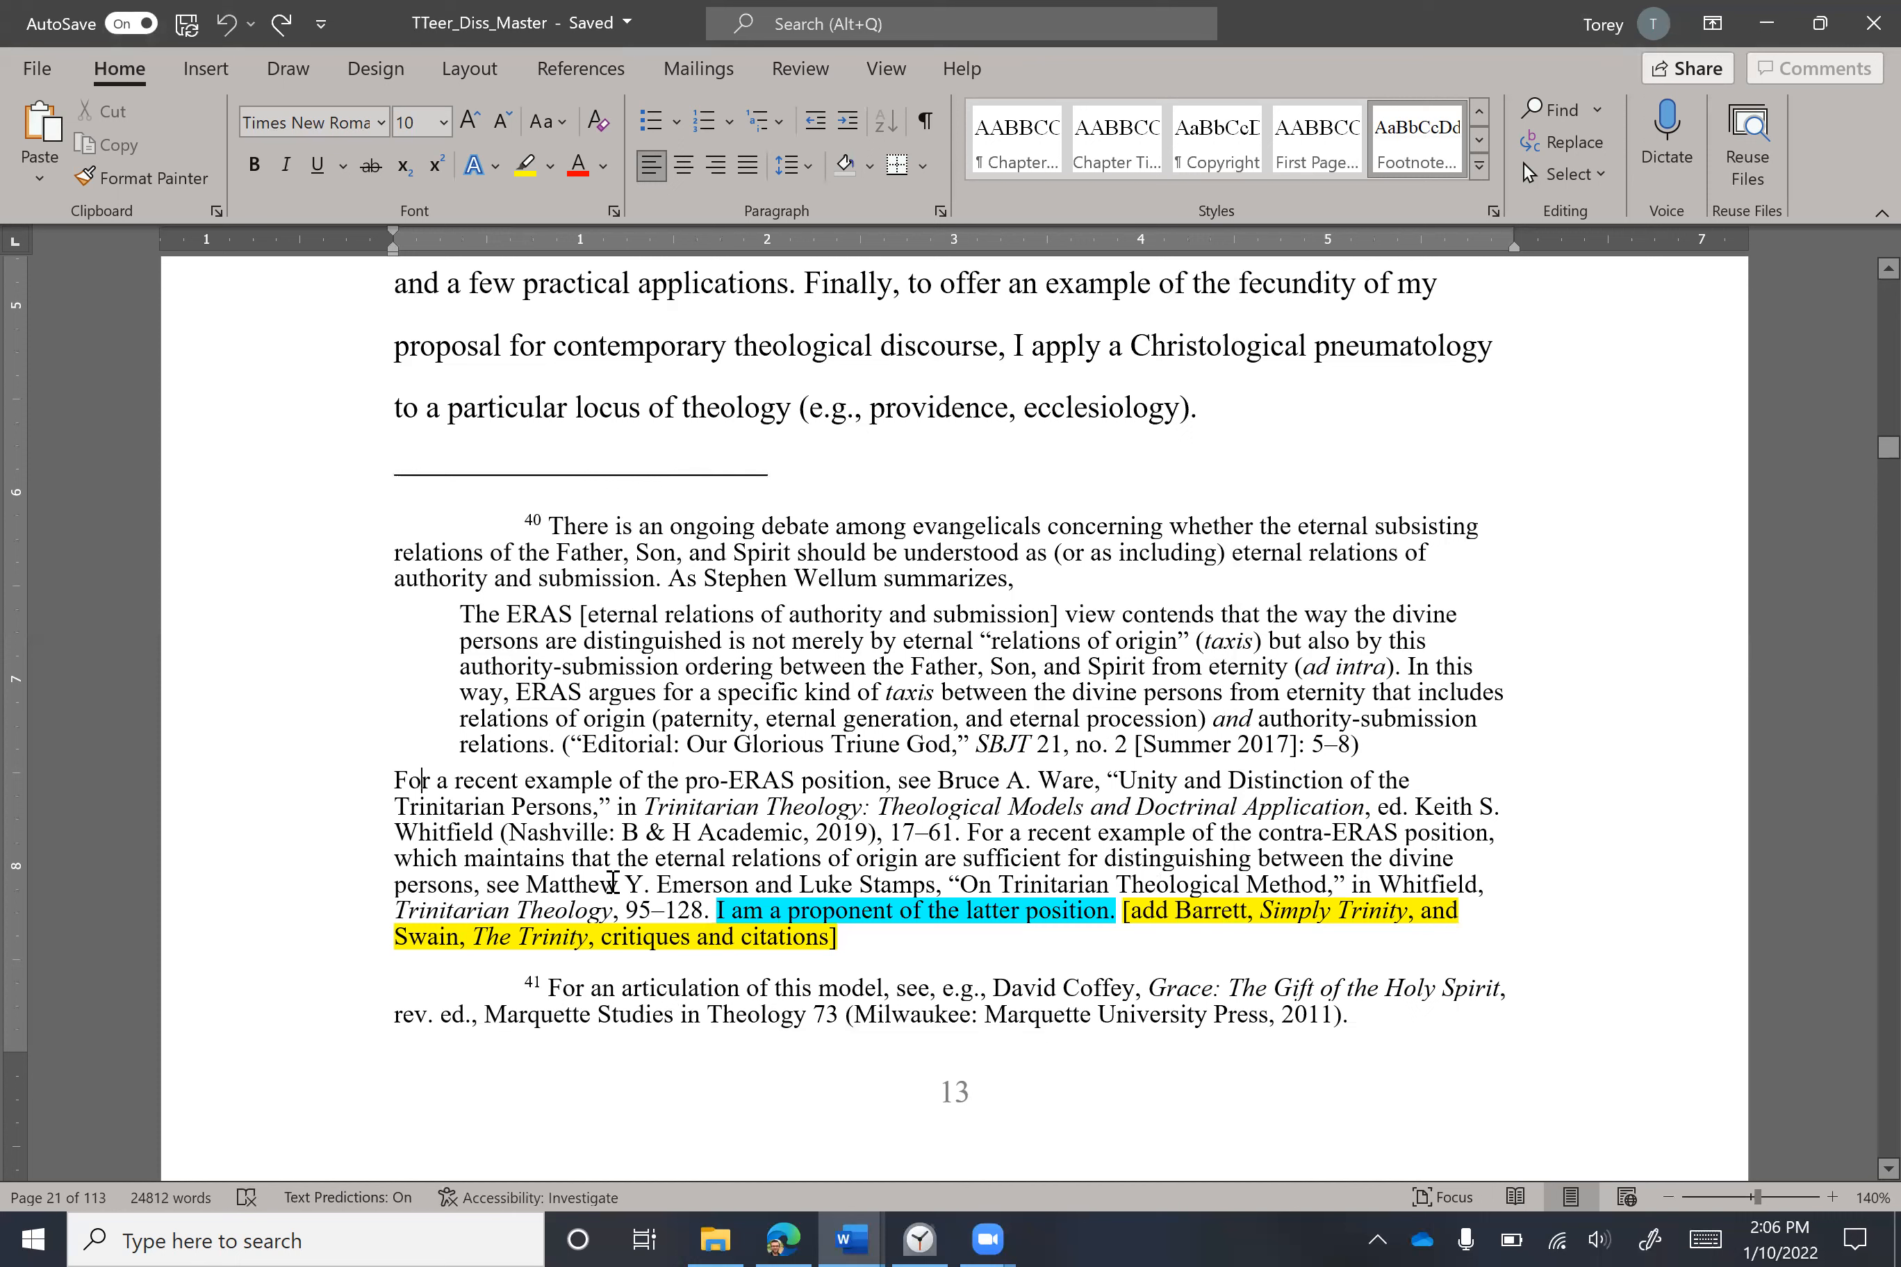
# Compare the layout of footnotes 36 to 39 on page 11 with that of footnote 40 on page 13.
pyautogui.scroll(-4, 631, 933)
pyautogui.scroll(5, 630, 933)
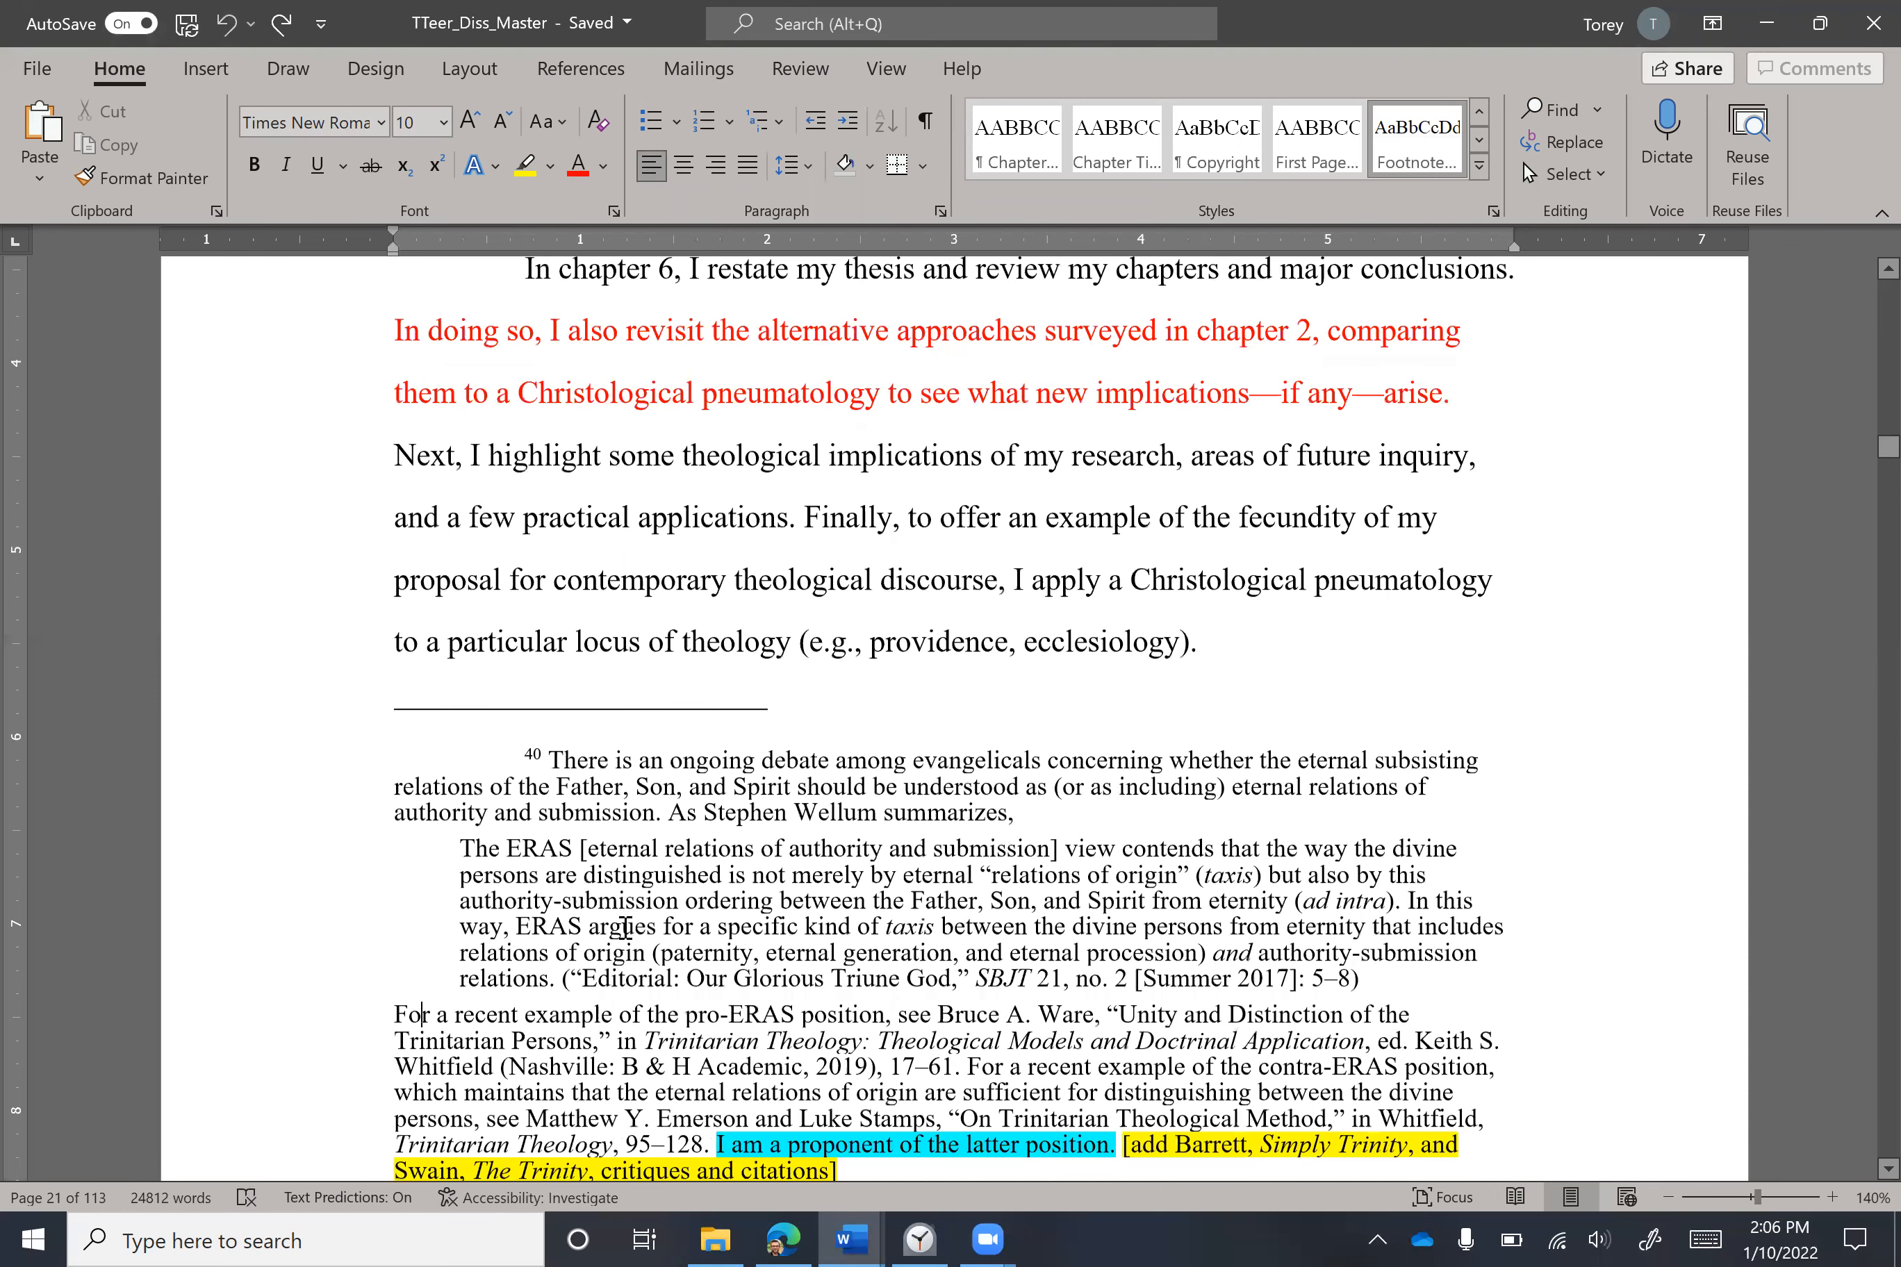
pyautogui.scroll(3, 626, 928)
pyautogui.scroll(-3, 1299, 323)
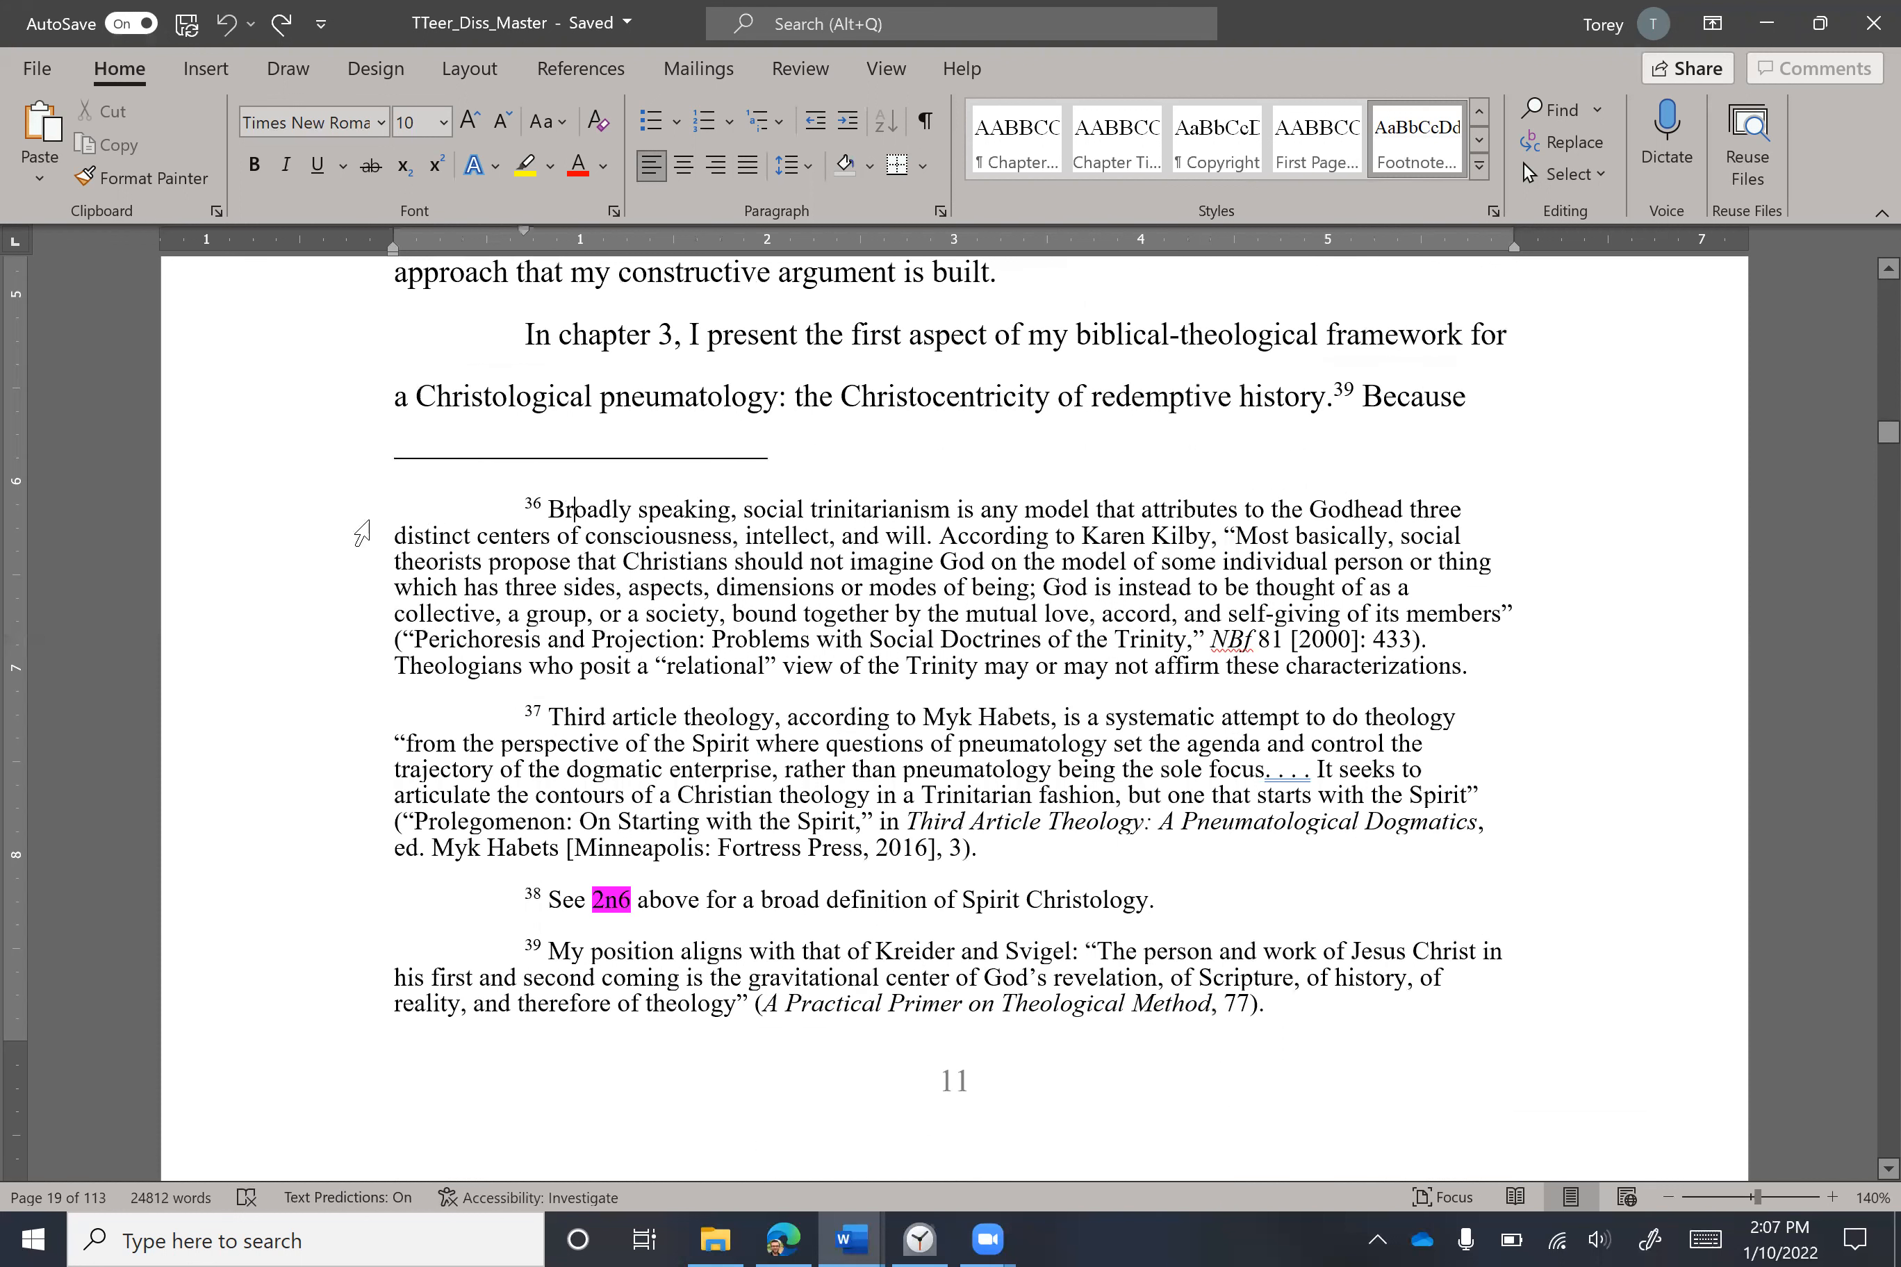
pyautogui.moveTo(859, 589); pyautogui.dragTo(880, 659)
pyautogui.click(695, 505)
pyautogui.moveTo(695, 503)
pyautogui.mouseDown()
pyautogui.moveTo(701, 533)
pyautogui.moveTo(666, 527)
pyautogui.mouseUp()
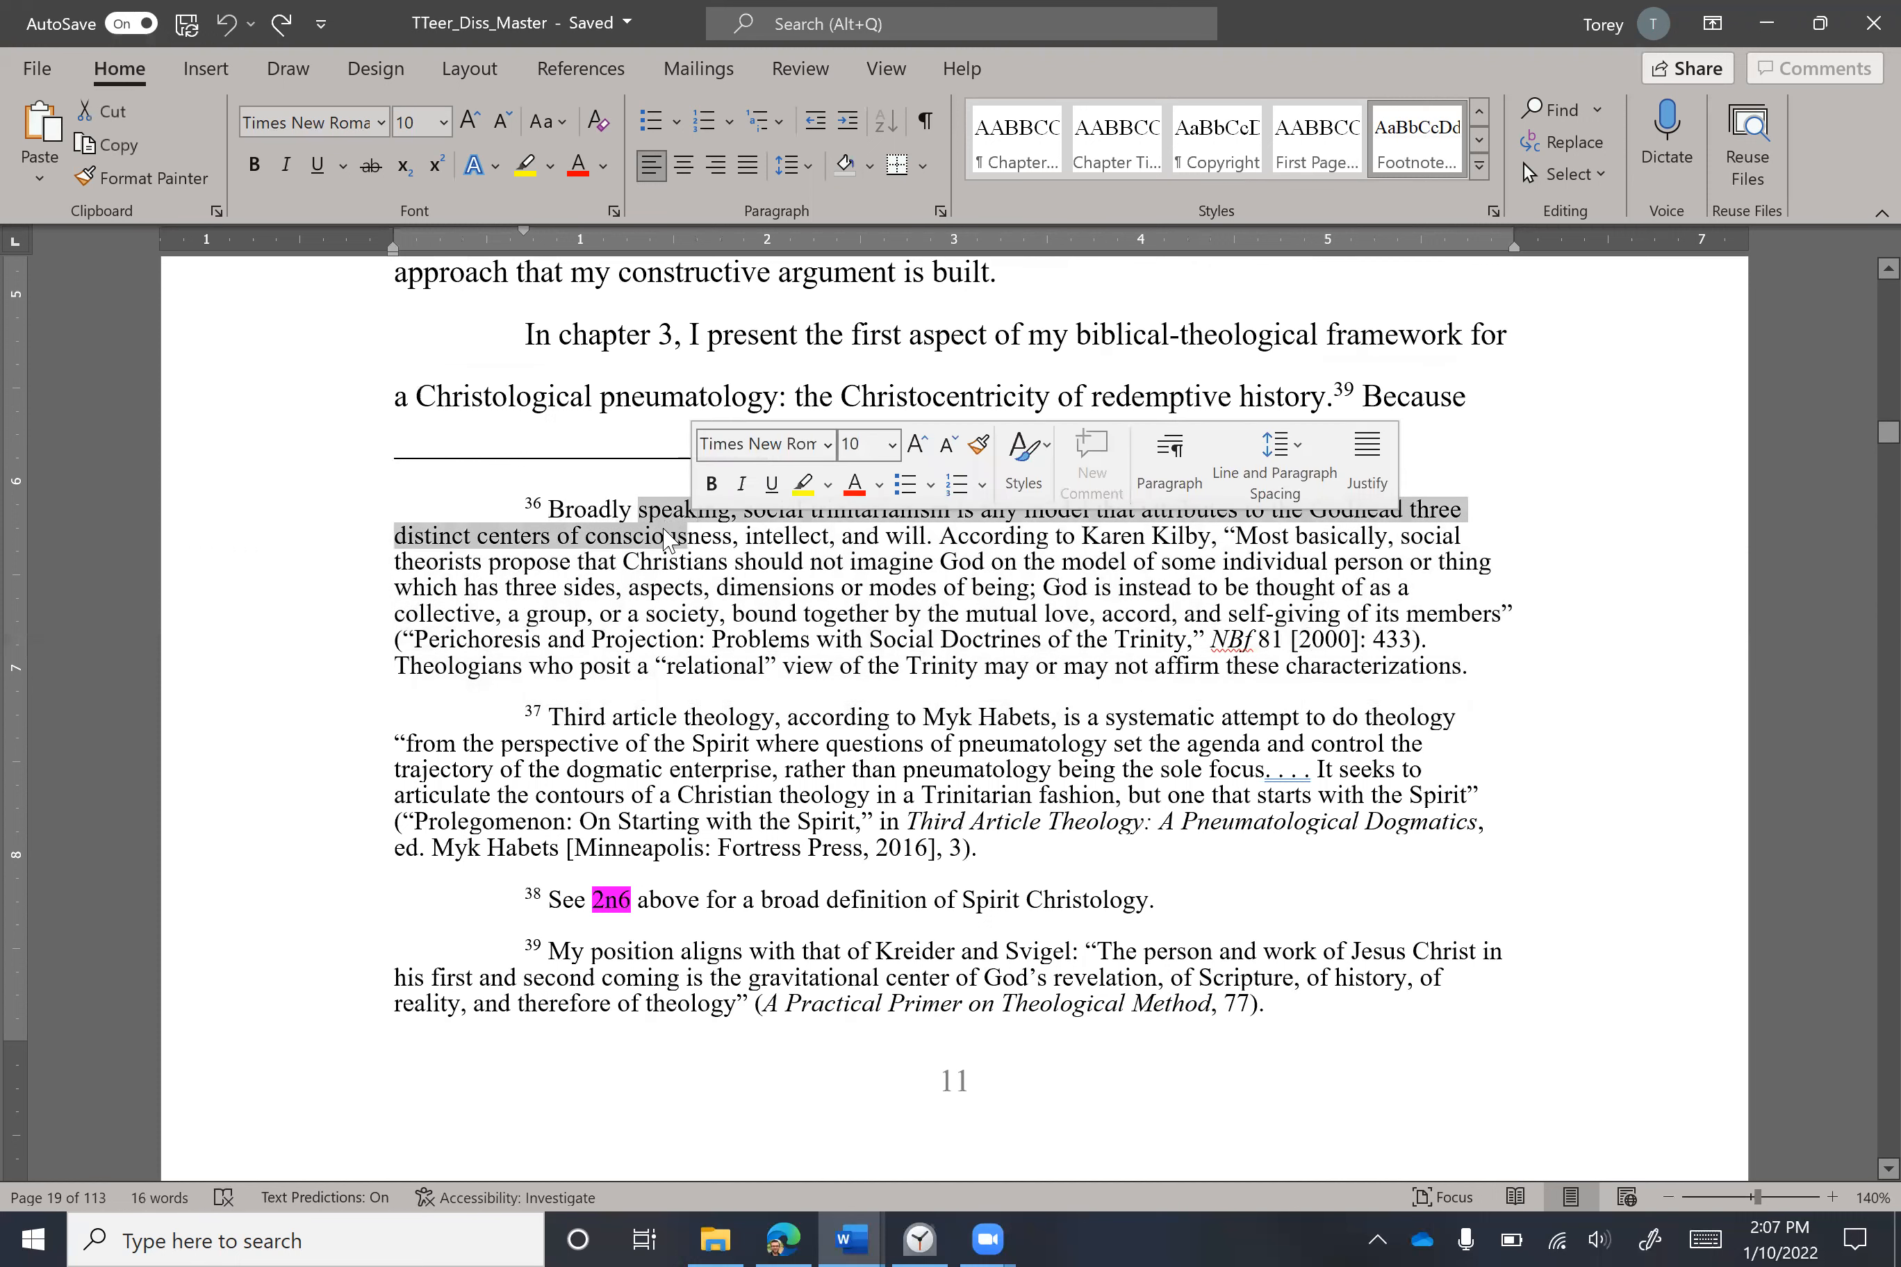
pyautogui.click(520, 538)
pyautogui.moveTo(576, 663); pyautogui.dragTo(641, 728)
pyautogui.click(640, 745)
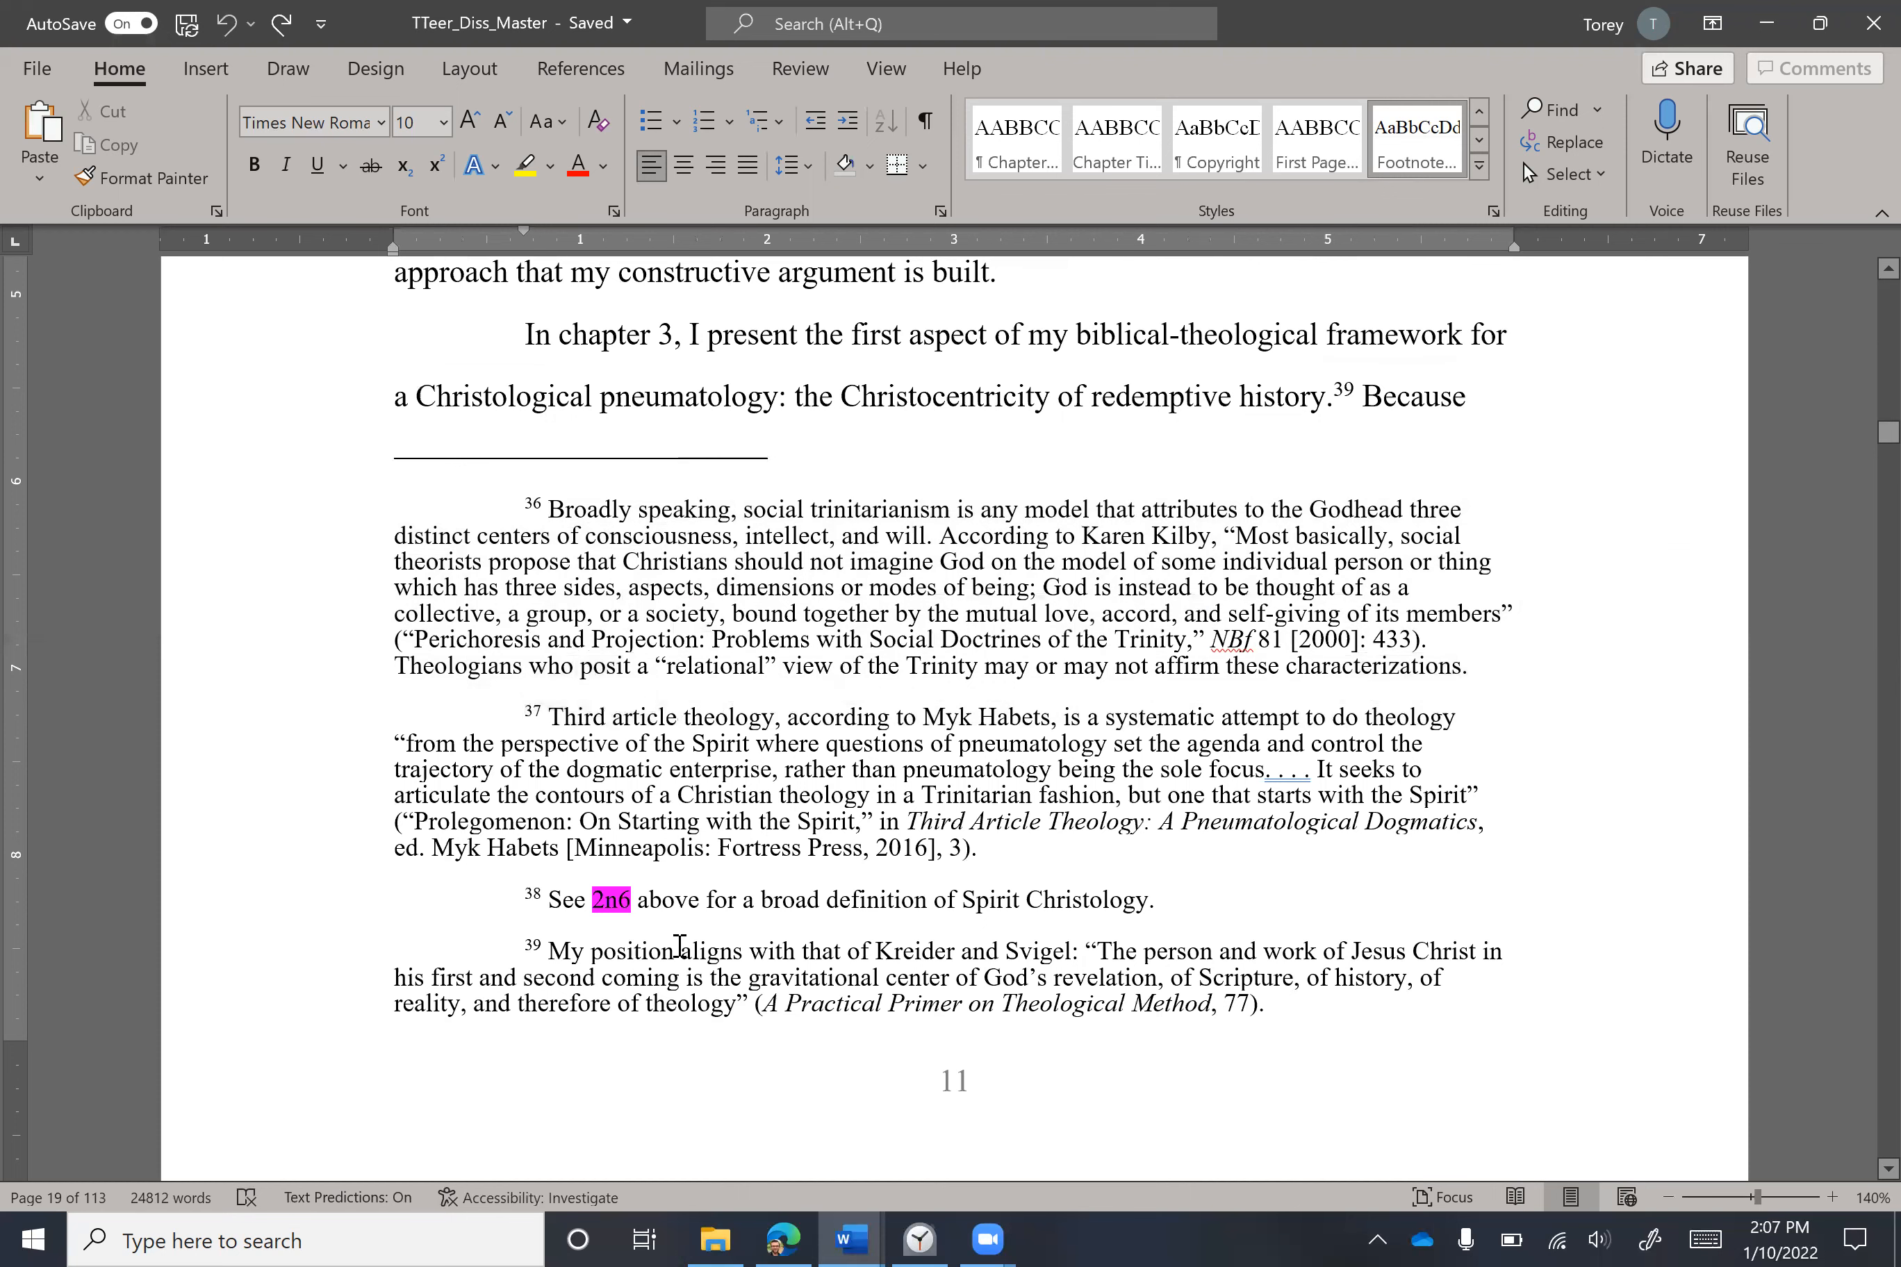
pyautogui.scroll(-2, 658, 944)
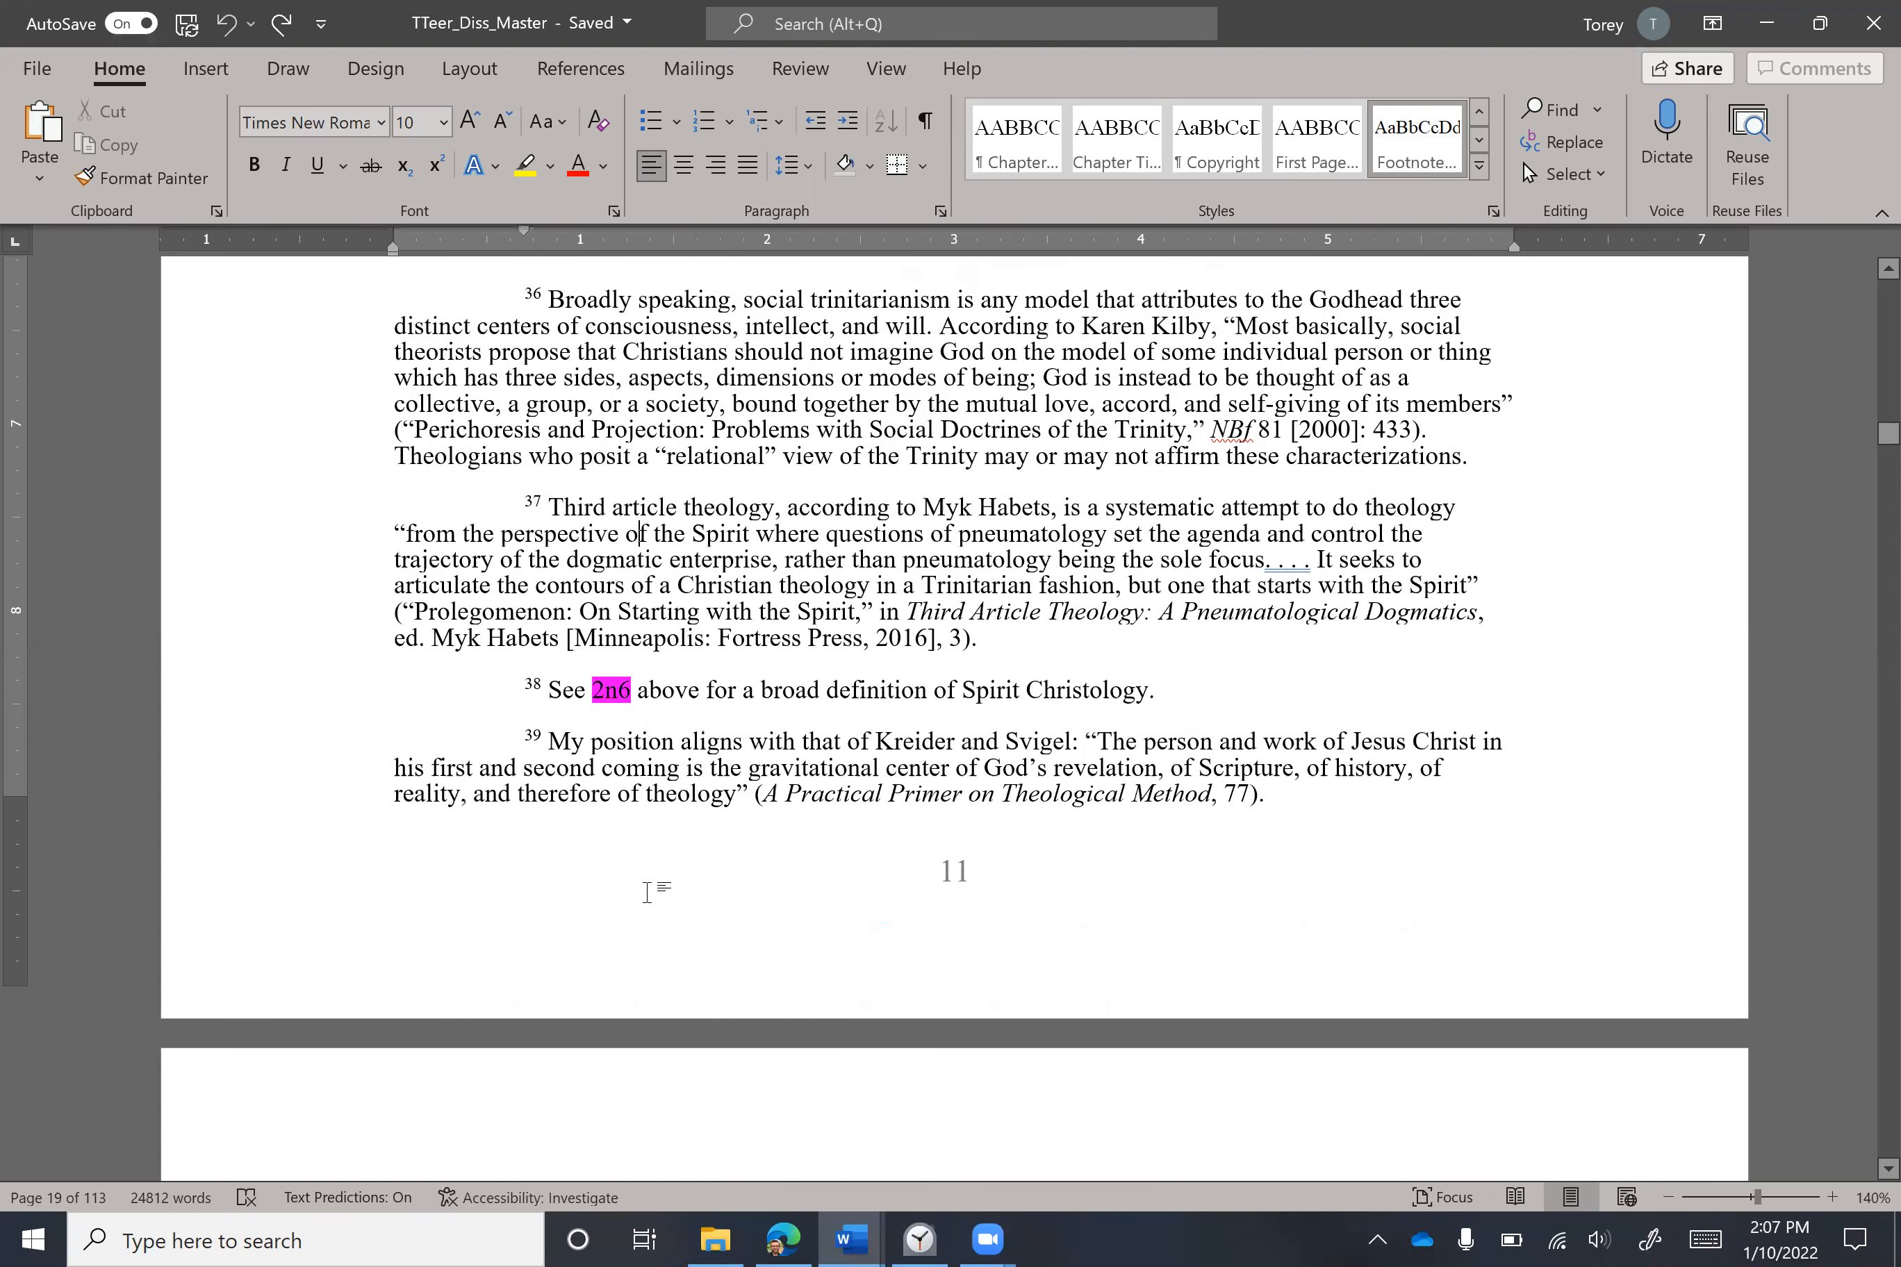
pyautogui.scroll(-15, 633, 883)
pyautogui.scroll(-10, 627, 883)
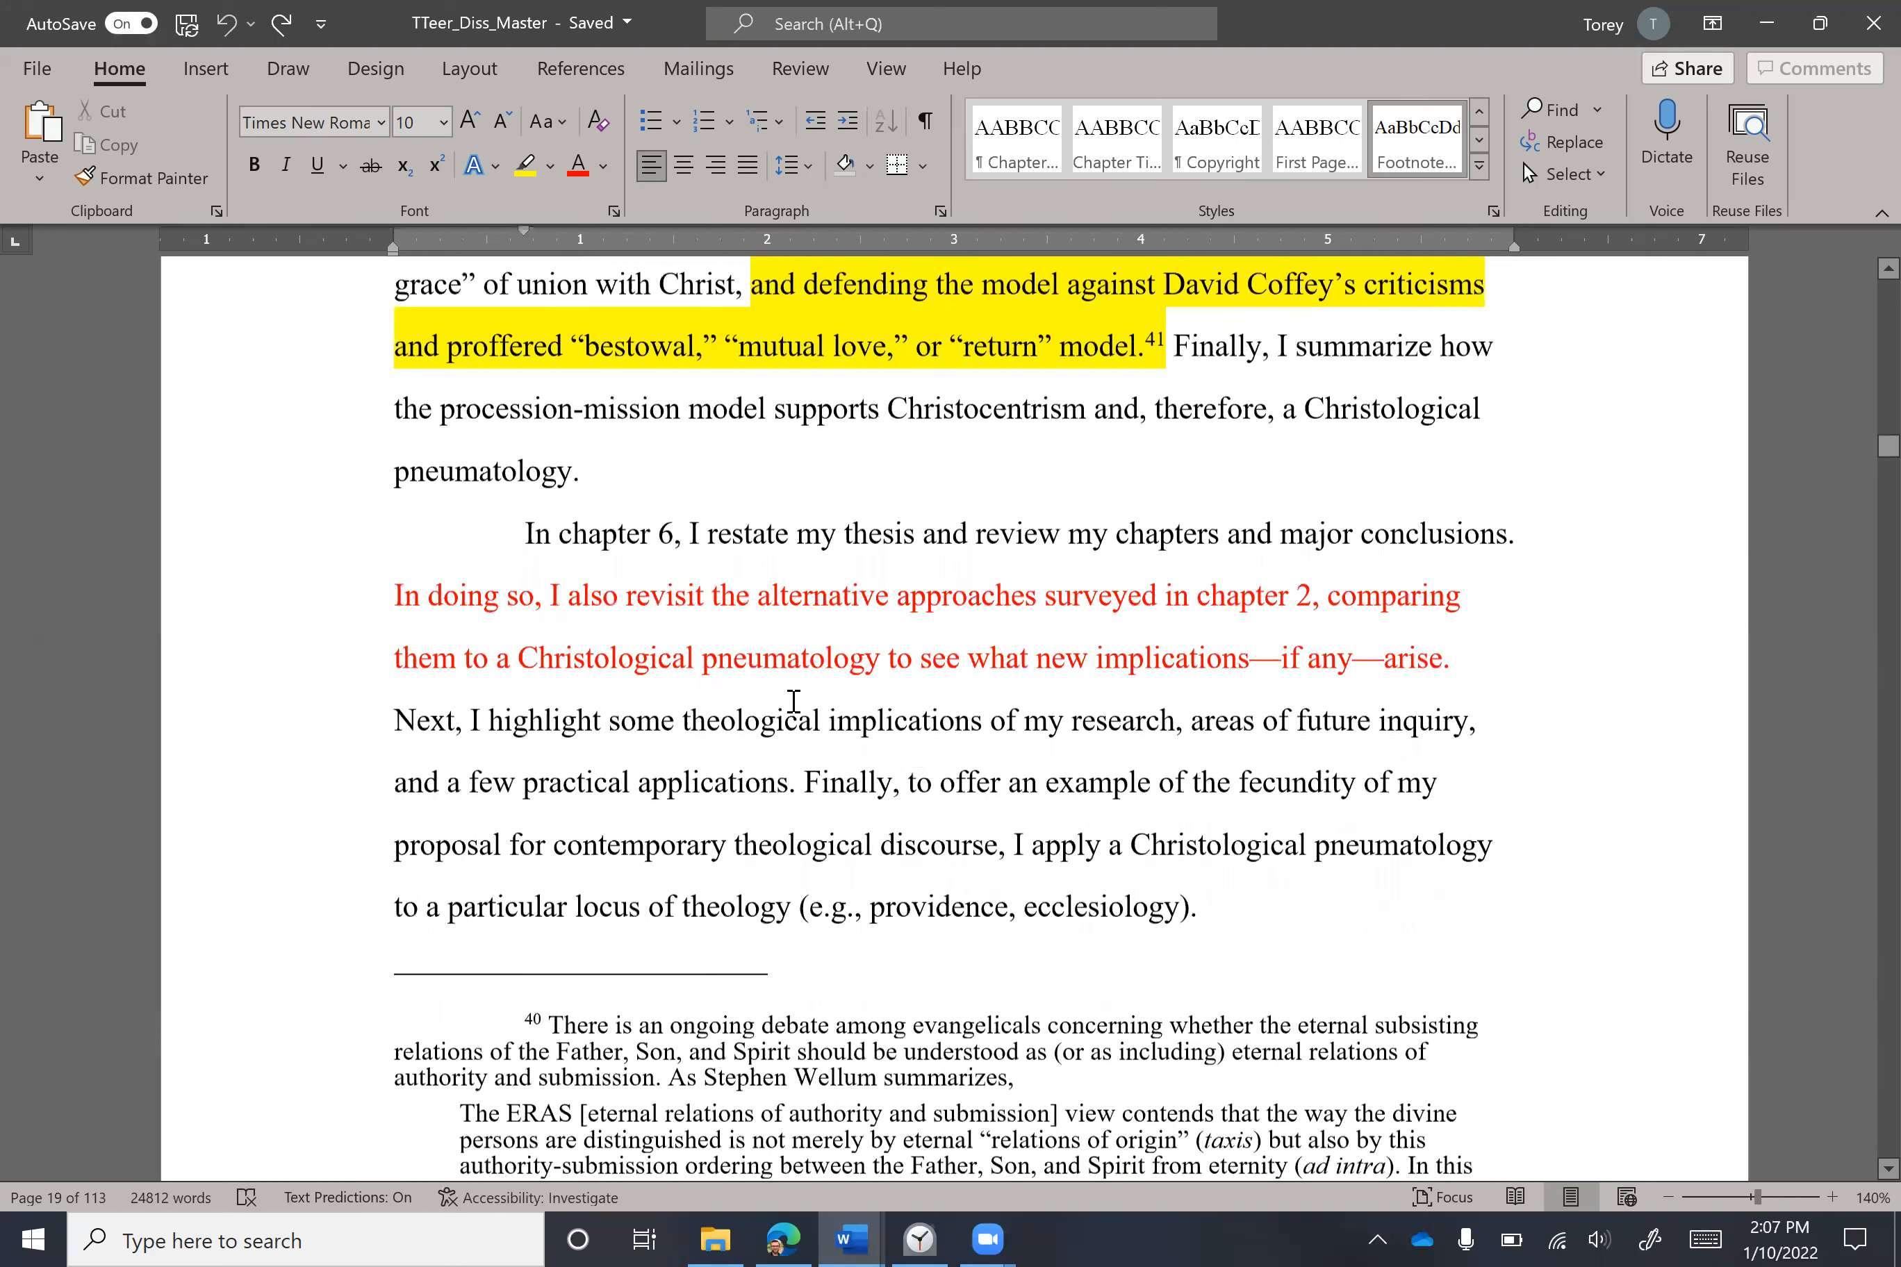
pyautogui.scroll(-6, 810, 708)
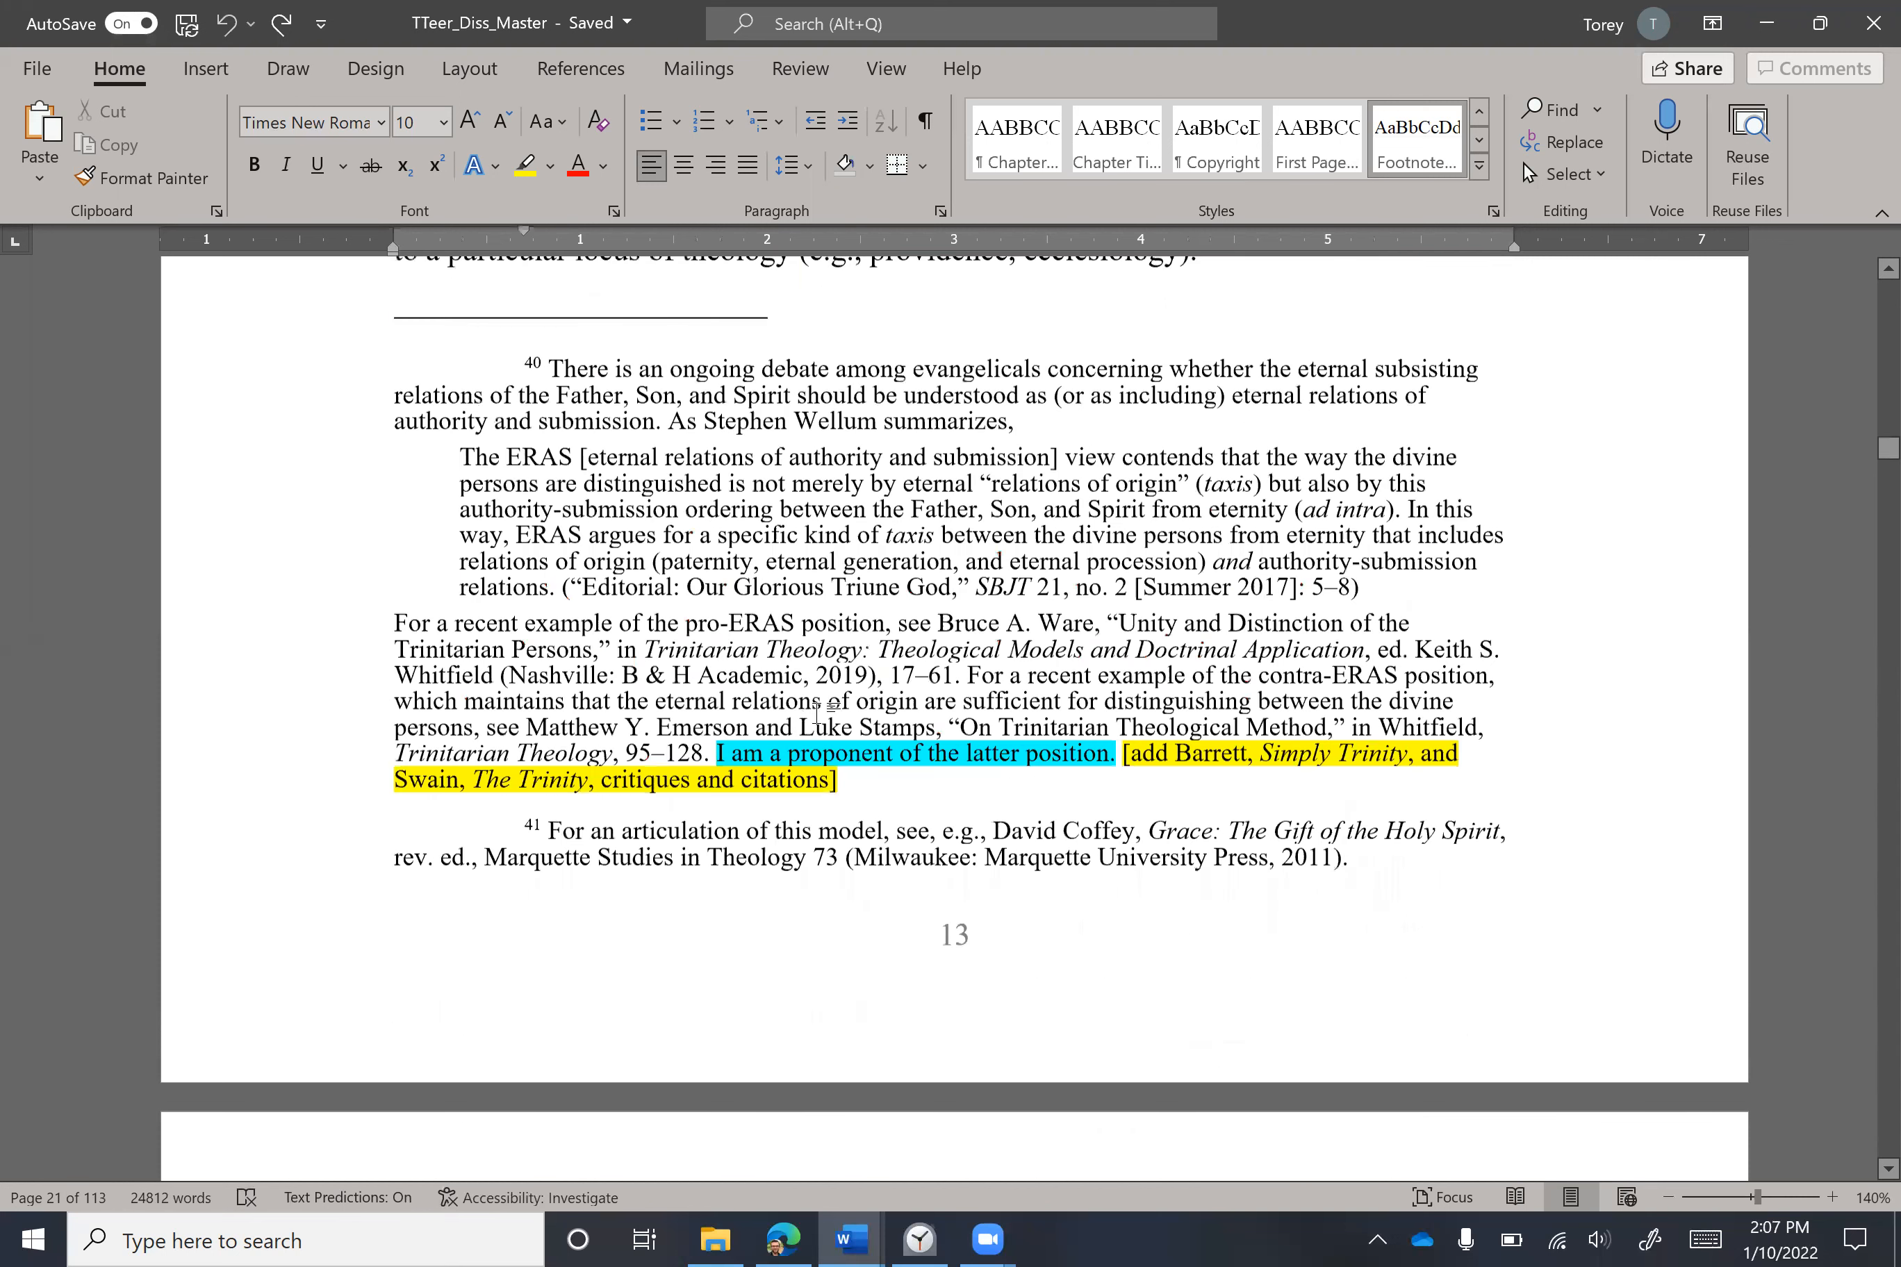
pyautogui.scroll(2, 817, 714)
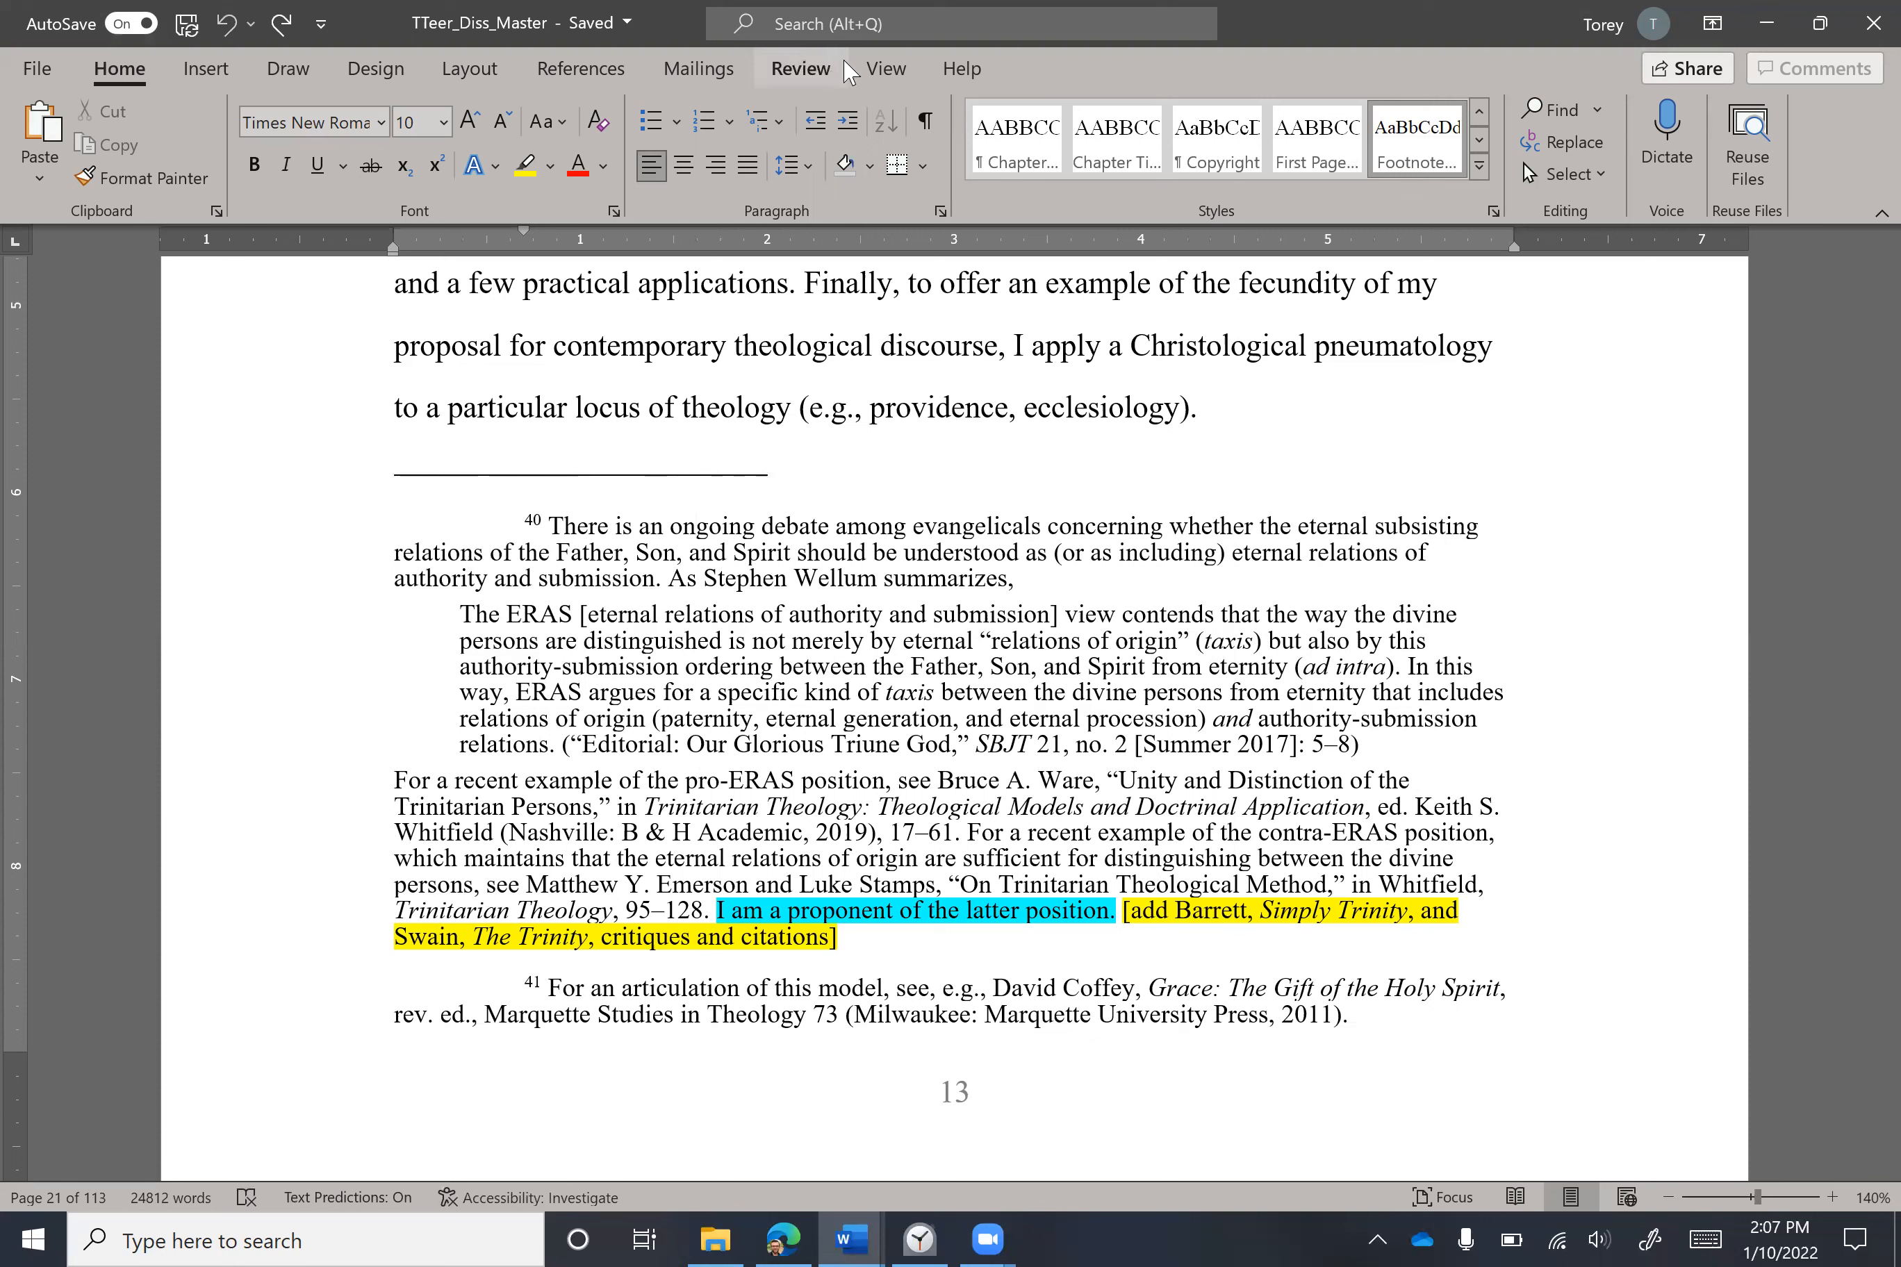
# Switch the document to Draft view and show the Footnote Separator in the notes pane.
pyautogui.click(886, 69)
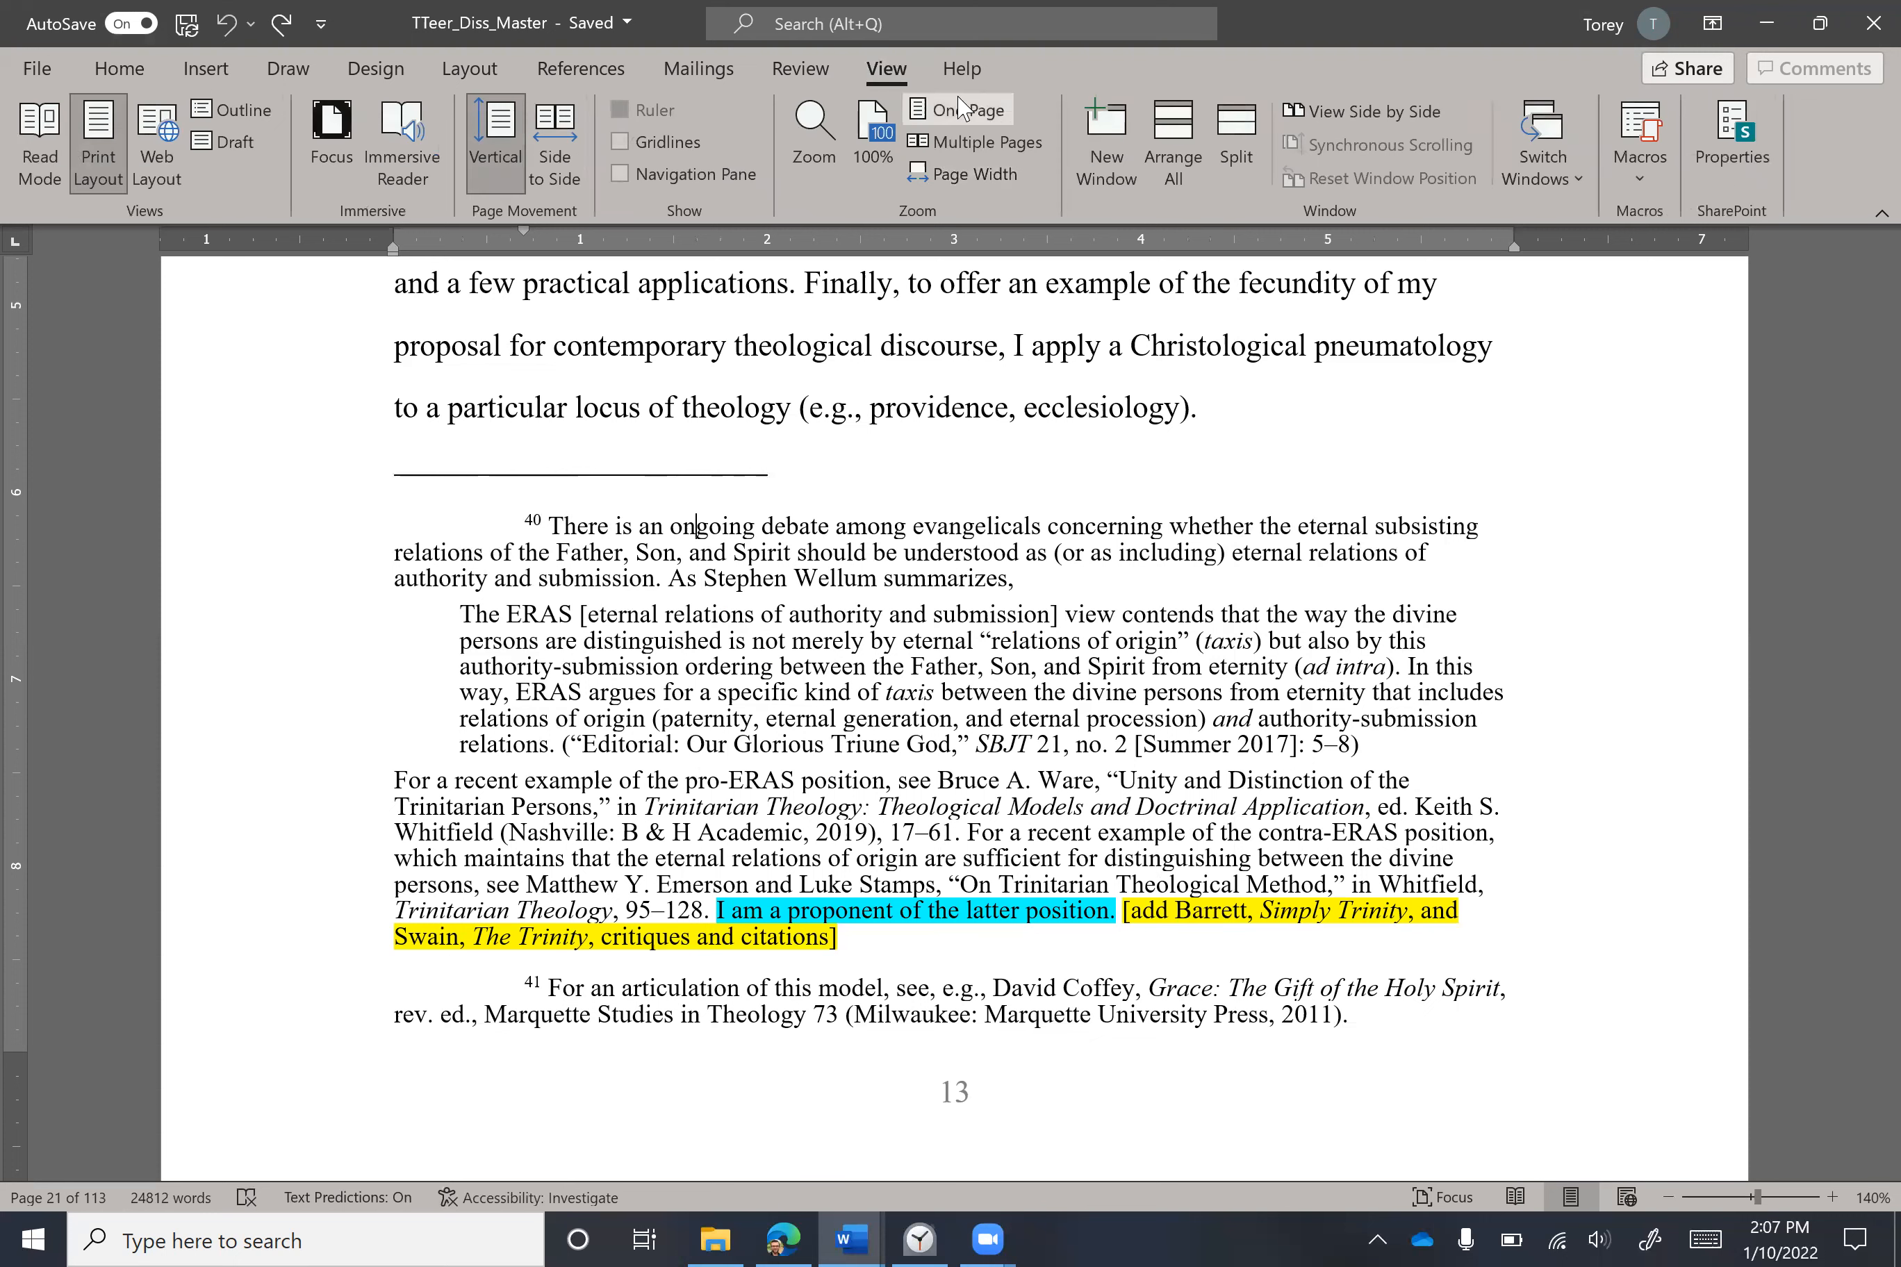
pyautogui.click(248, 143)
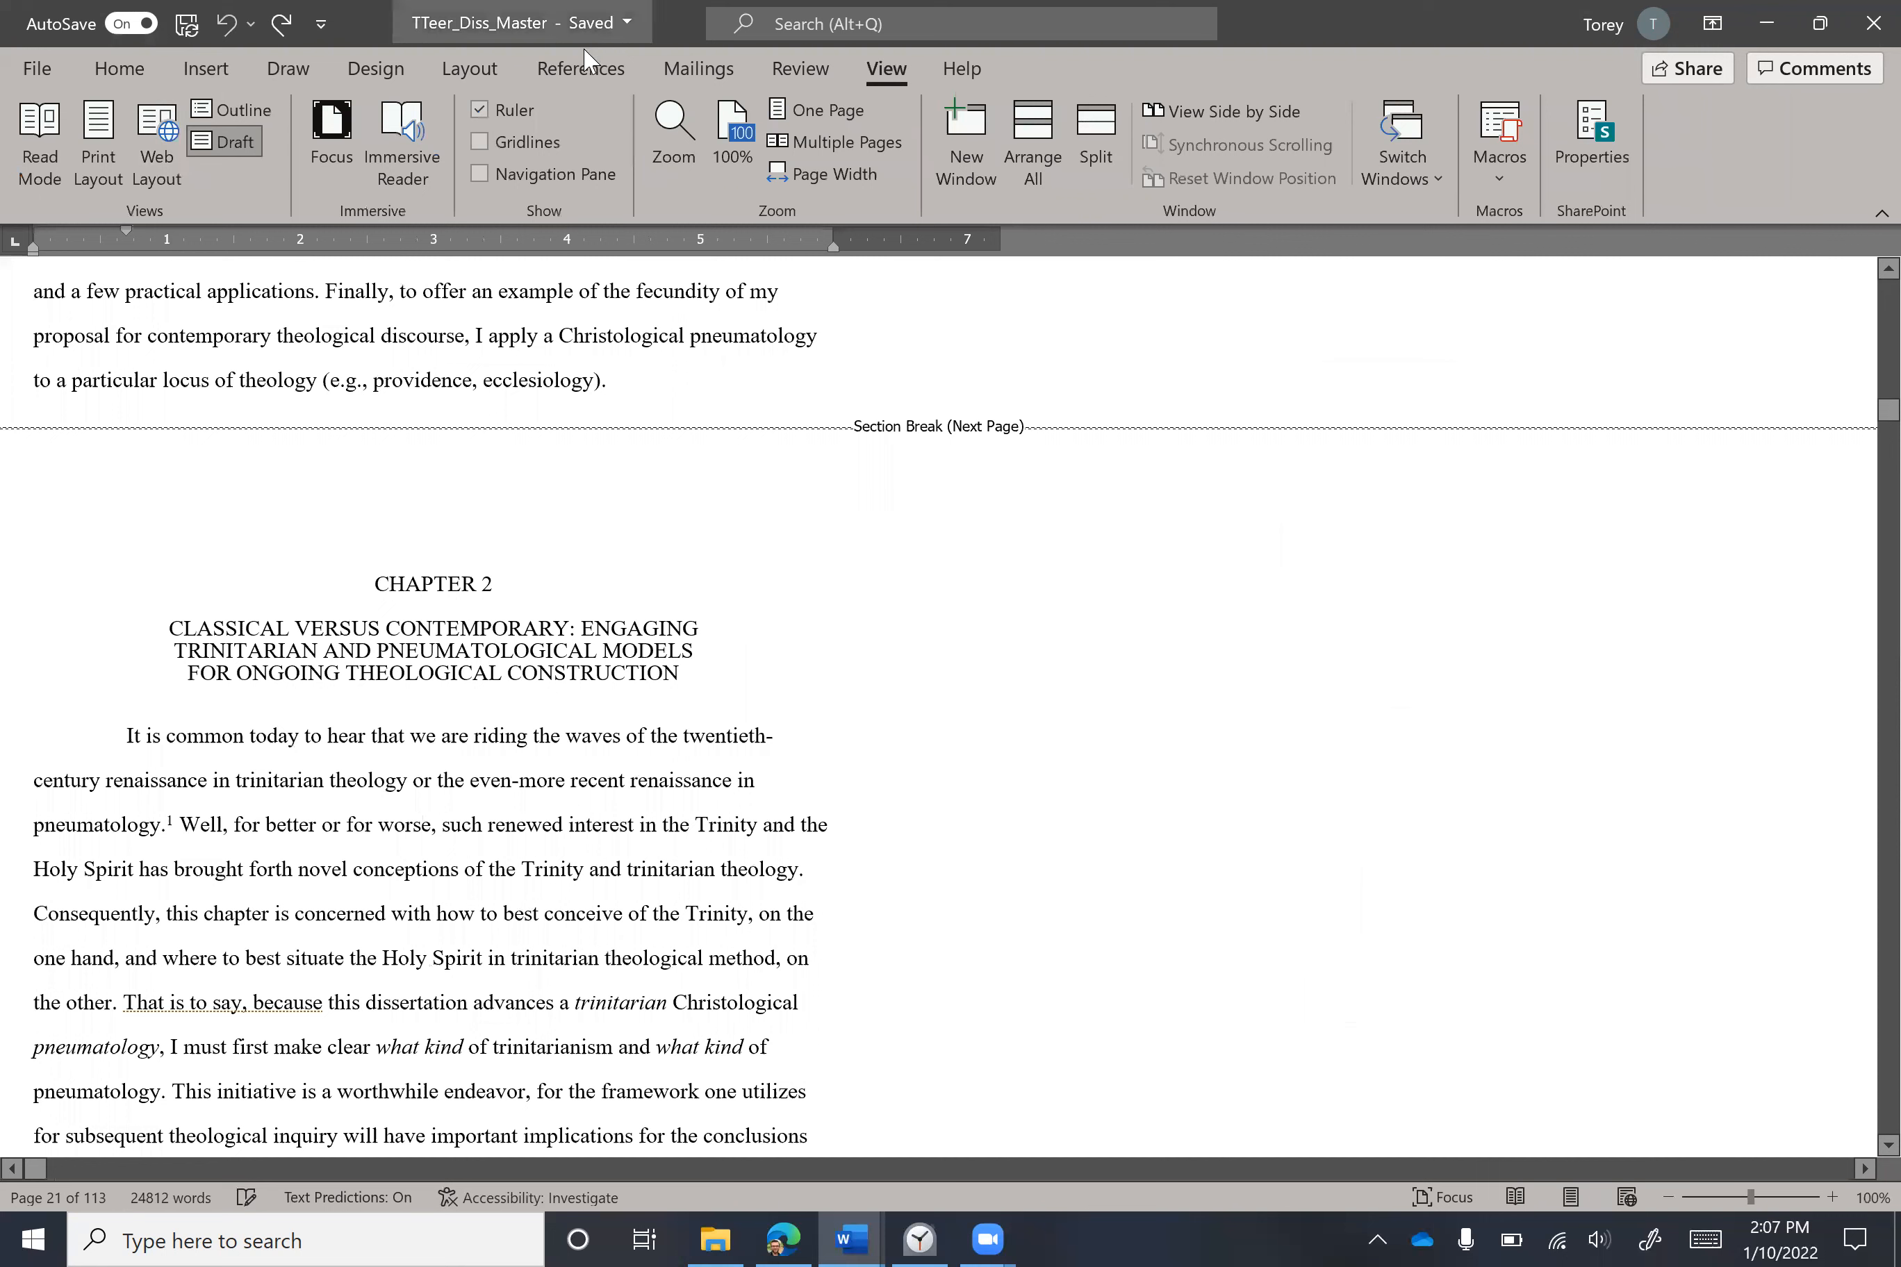
pyautogui.click(581, 69)
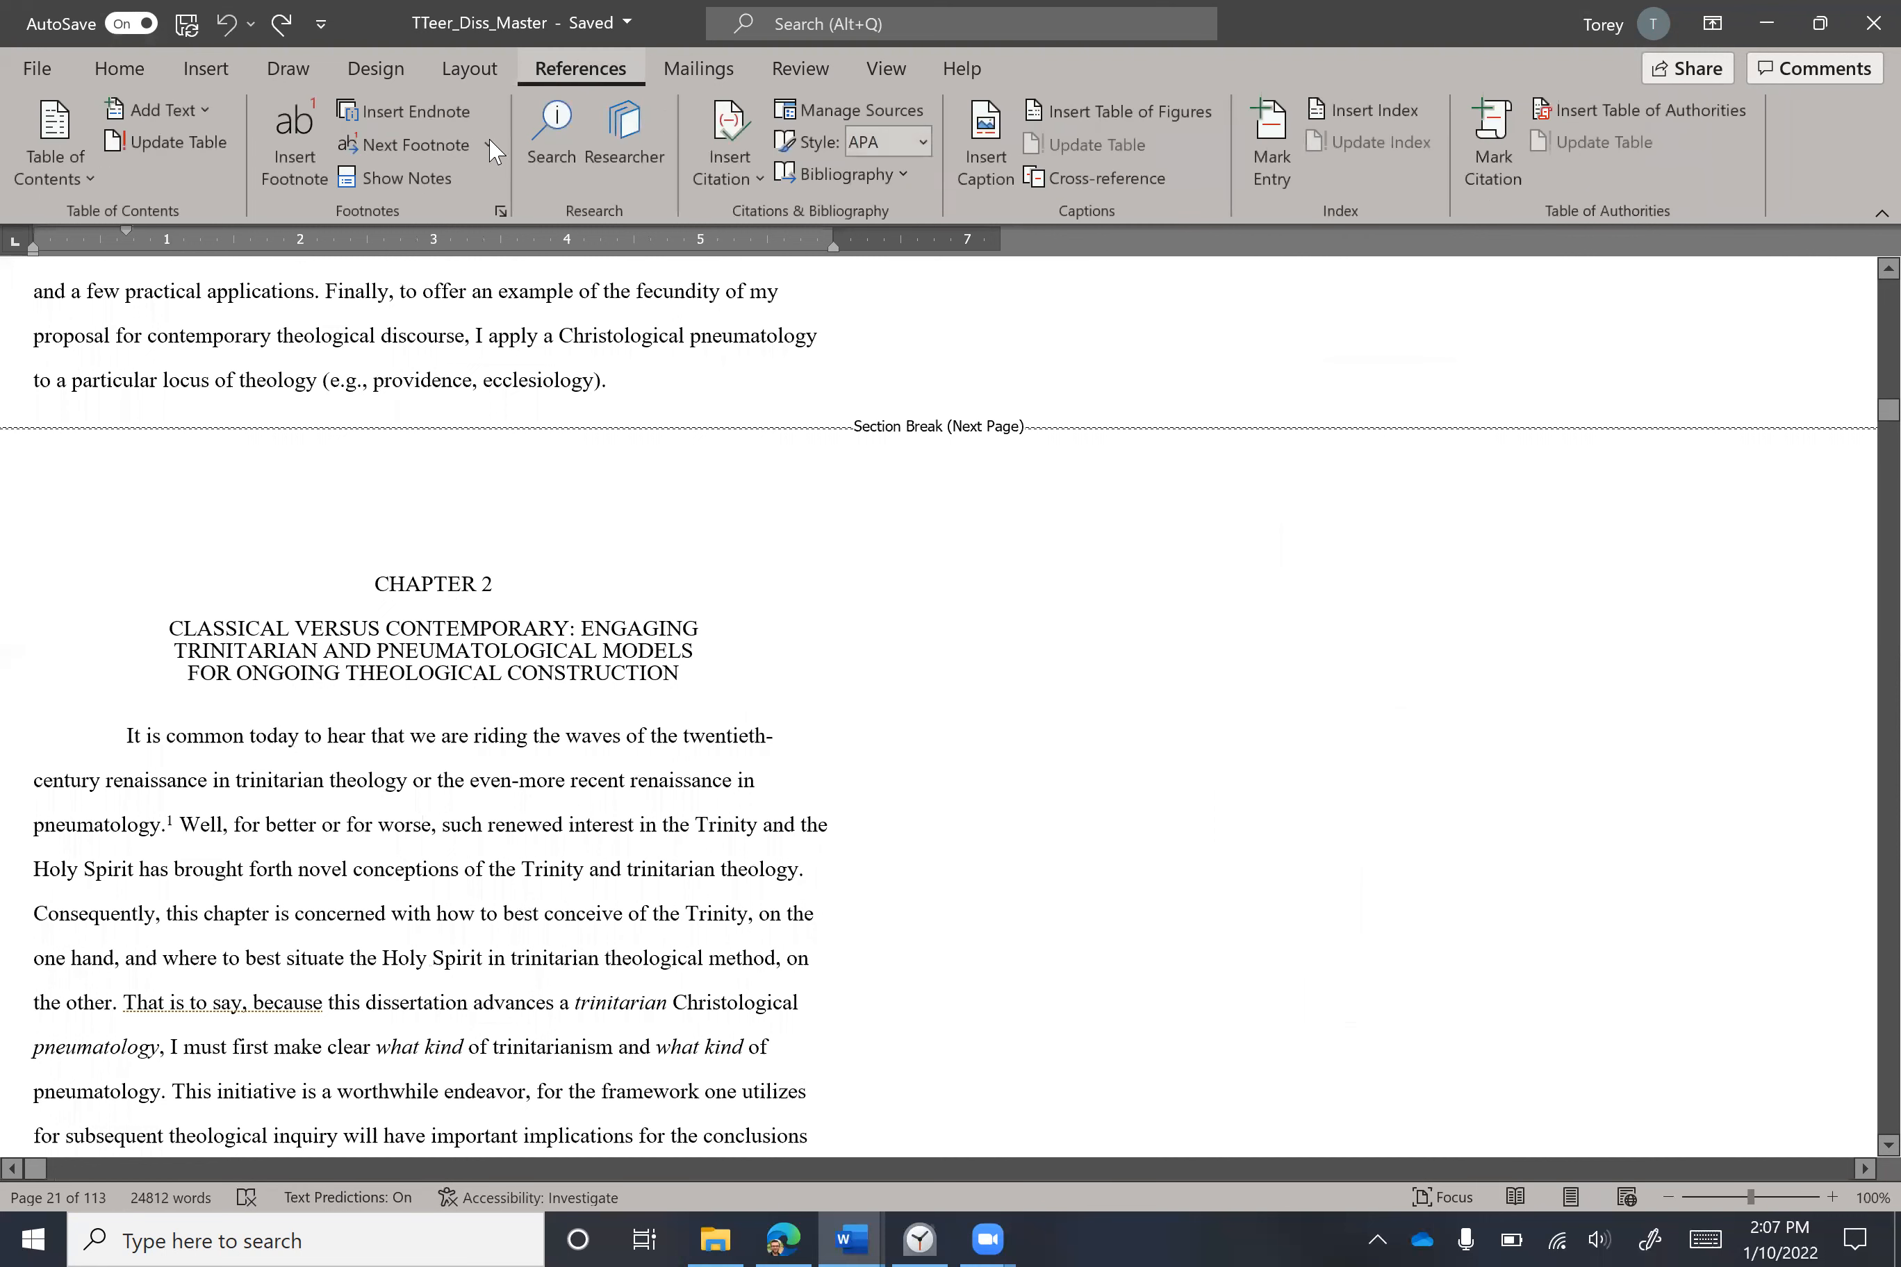
pyautogui.click(456, 180)
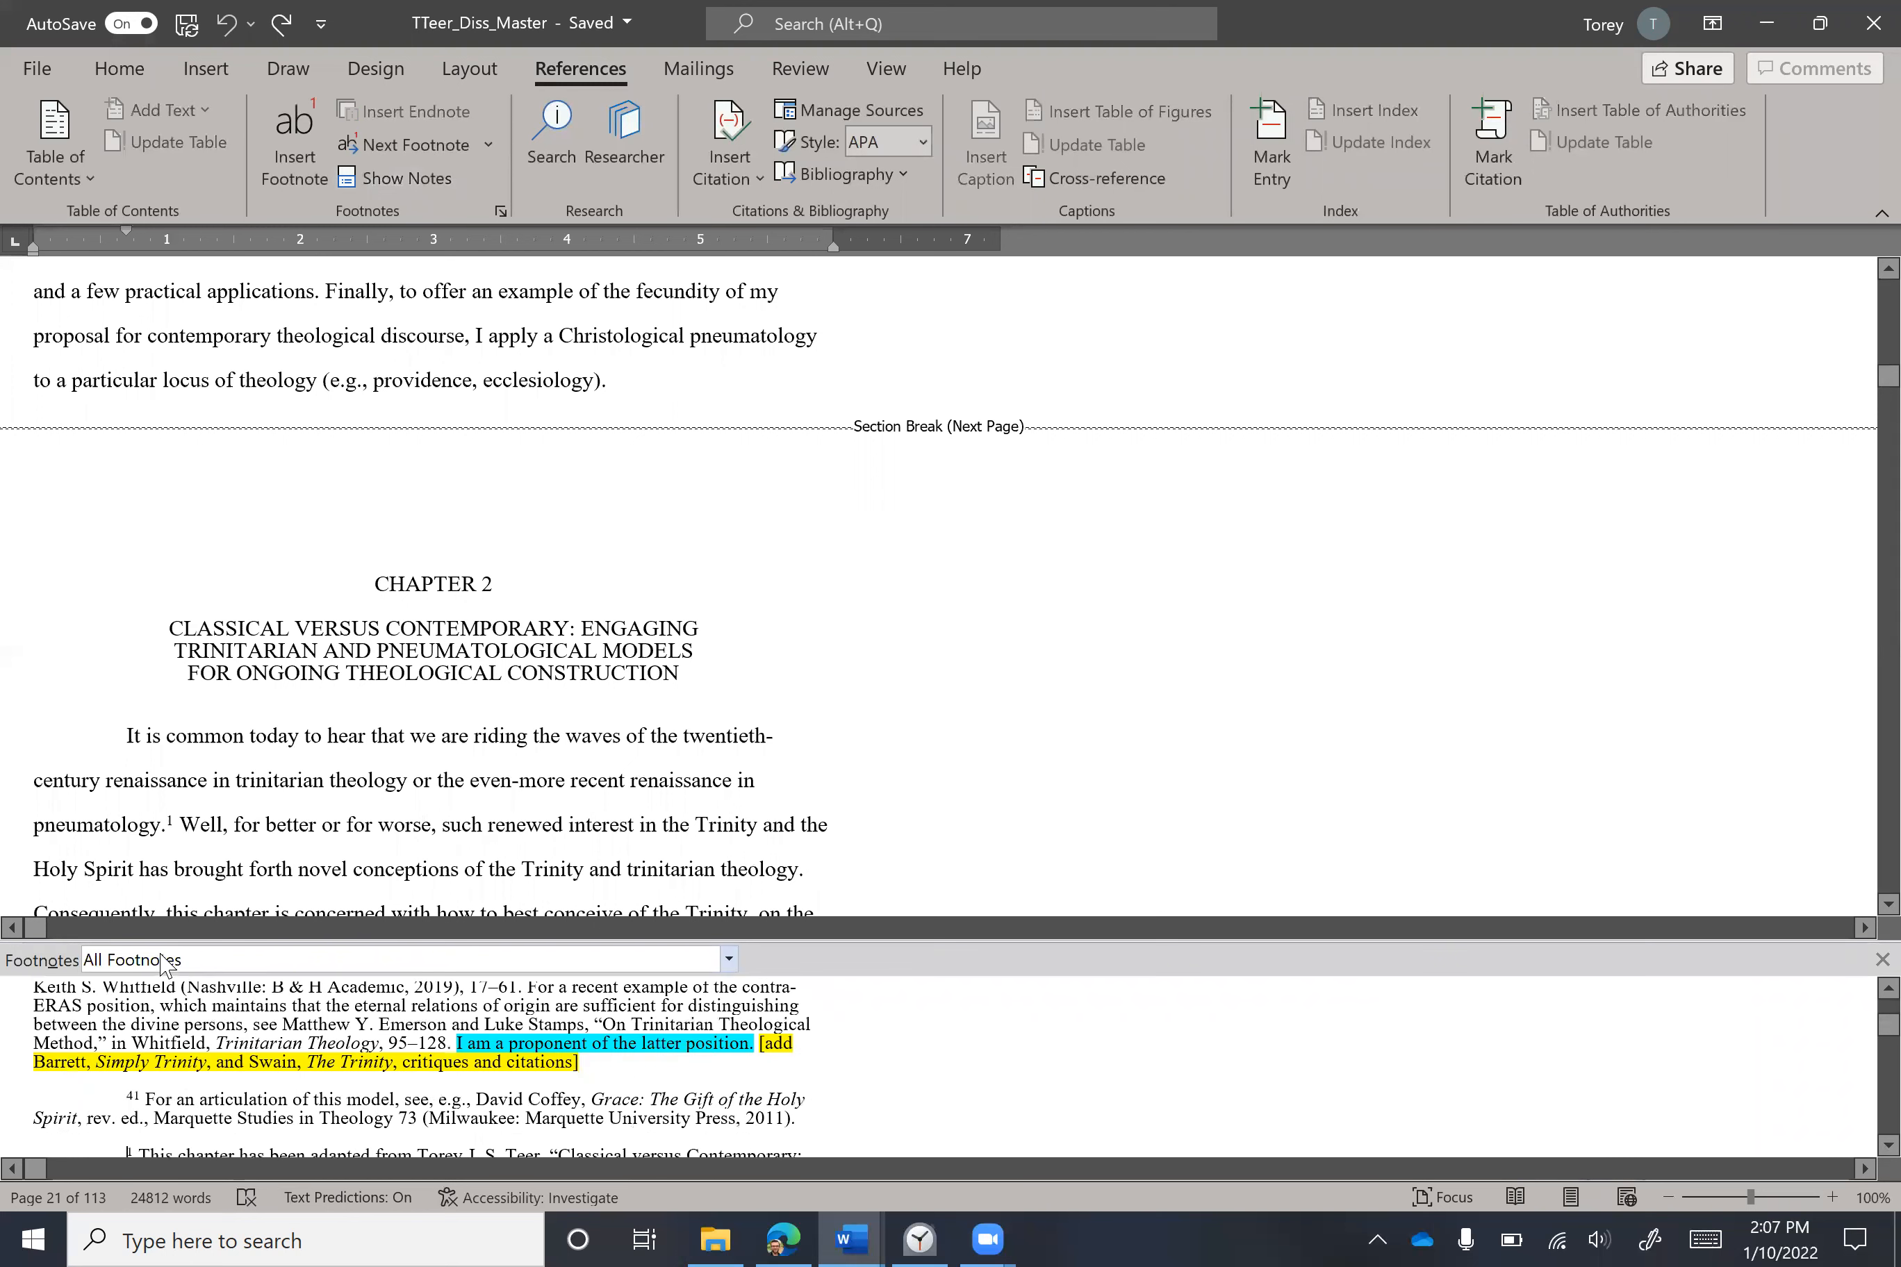
pyautogui.click(168, 967)
pyautogui.click(161, 1010)
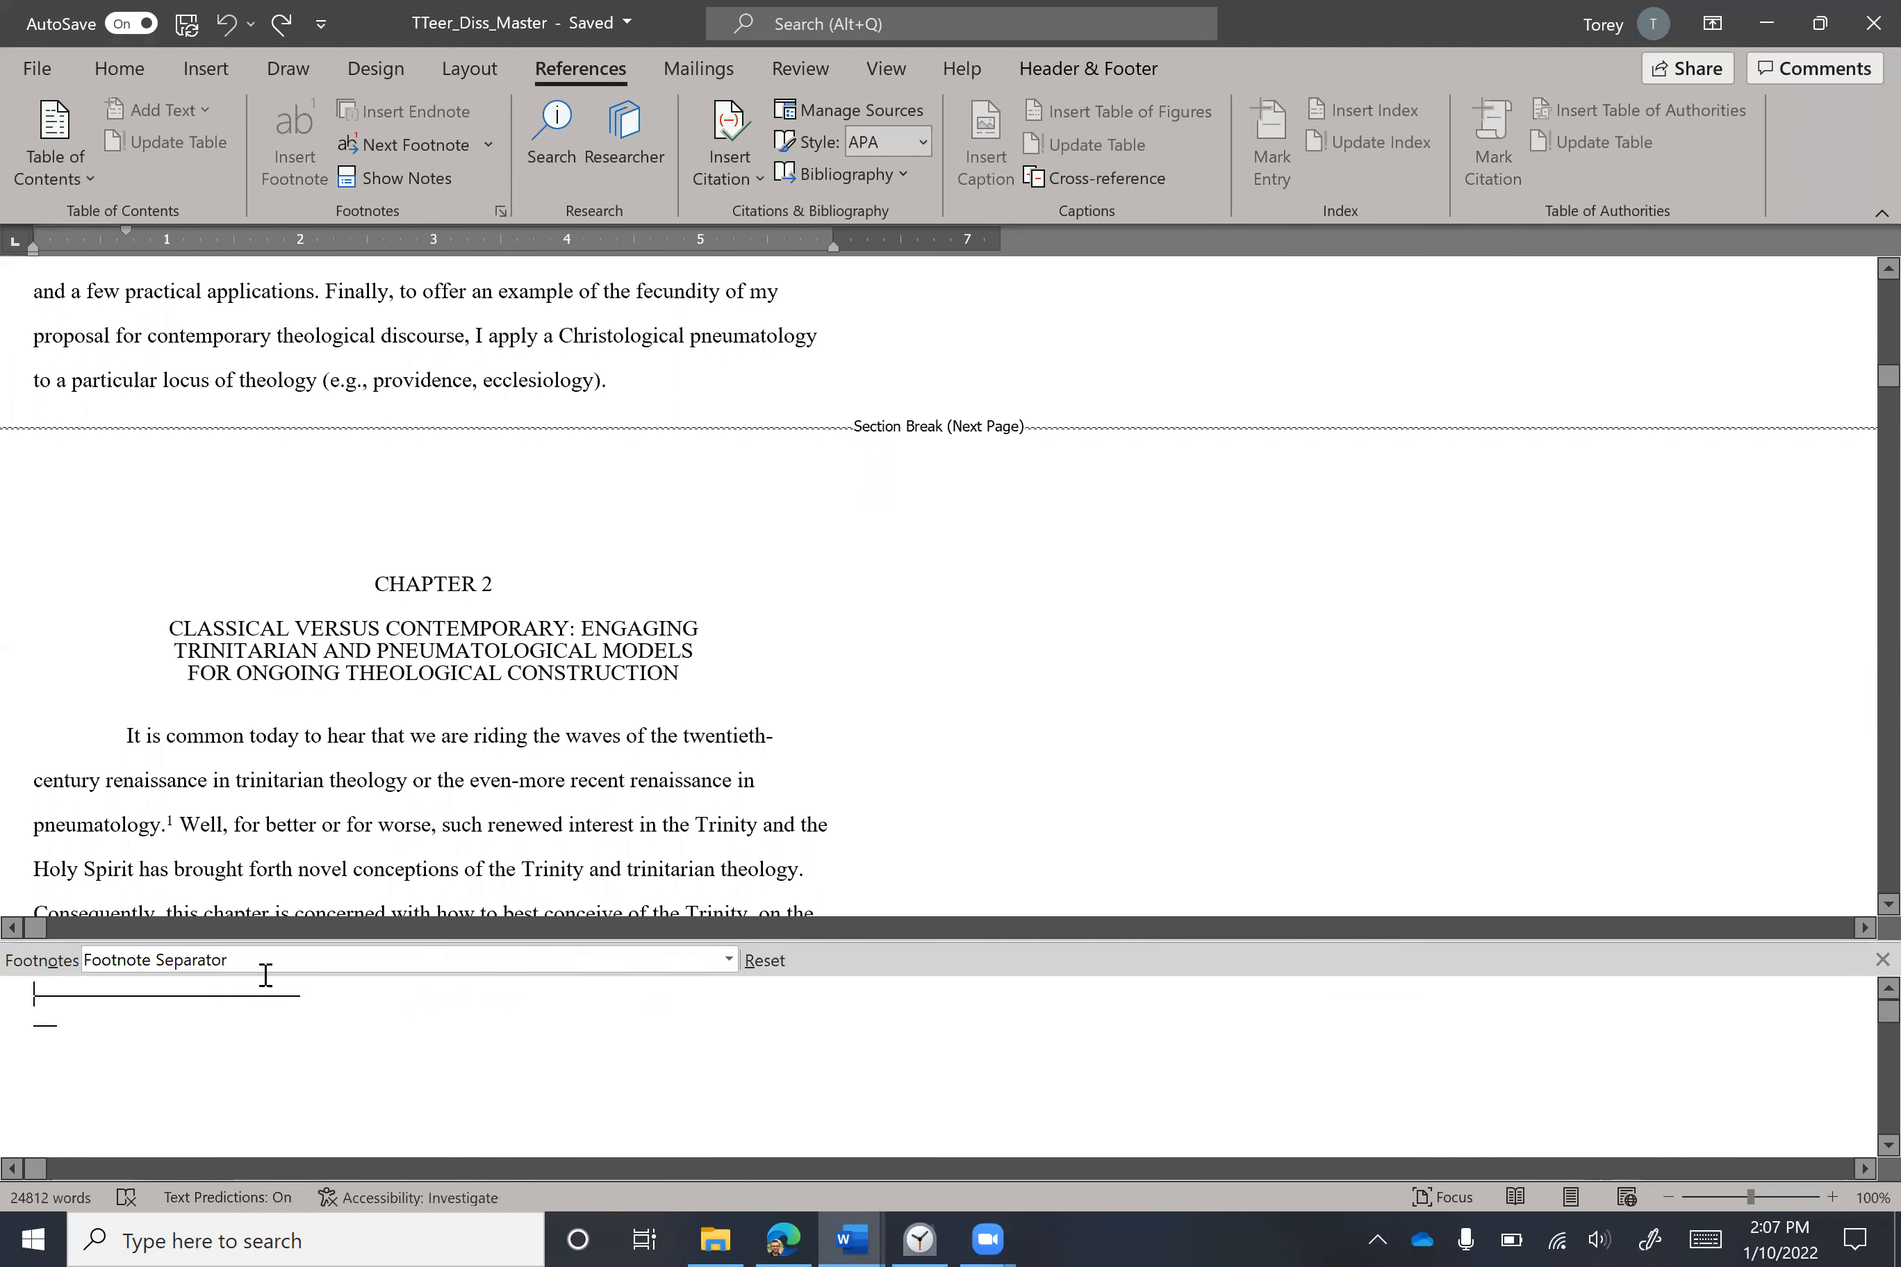
# Set the line spacing of the long footnote separator line to exactly 10 pt.
pyautogui.doubleClick(310, 1001)
pyautogui.click(273, 1012)
pyautogui.moveTo(221, 987); pyautogui.dragTo(365, 998)
pyautogui.rightClick(315, 1001)
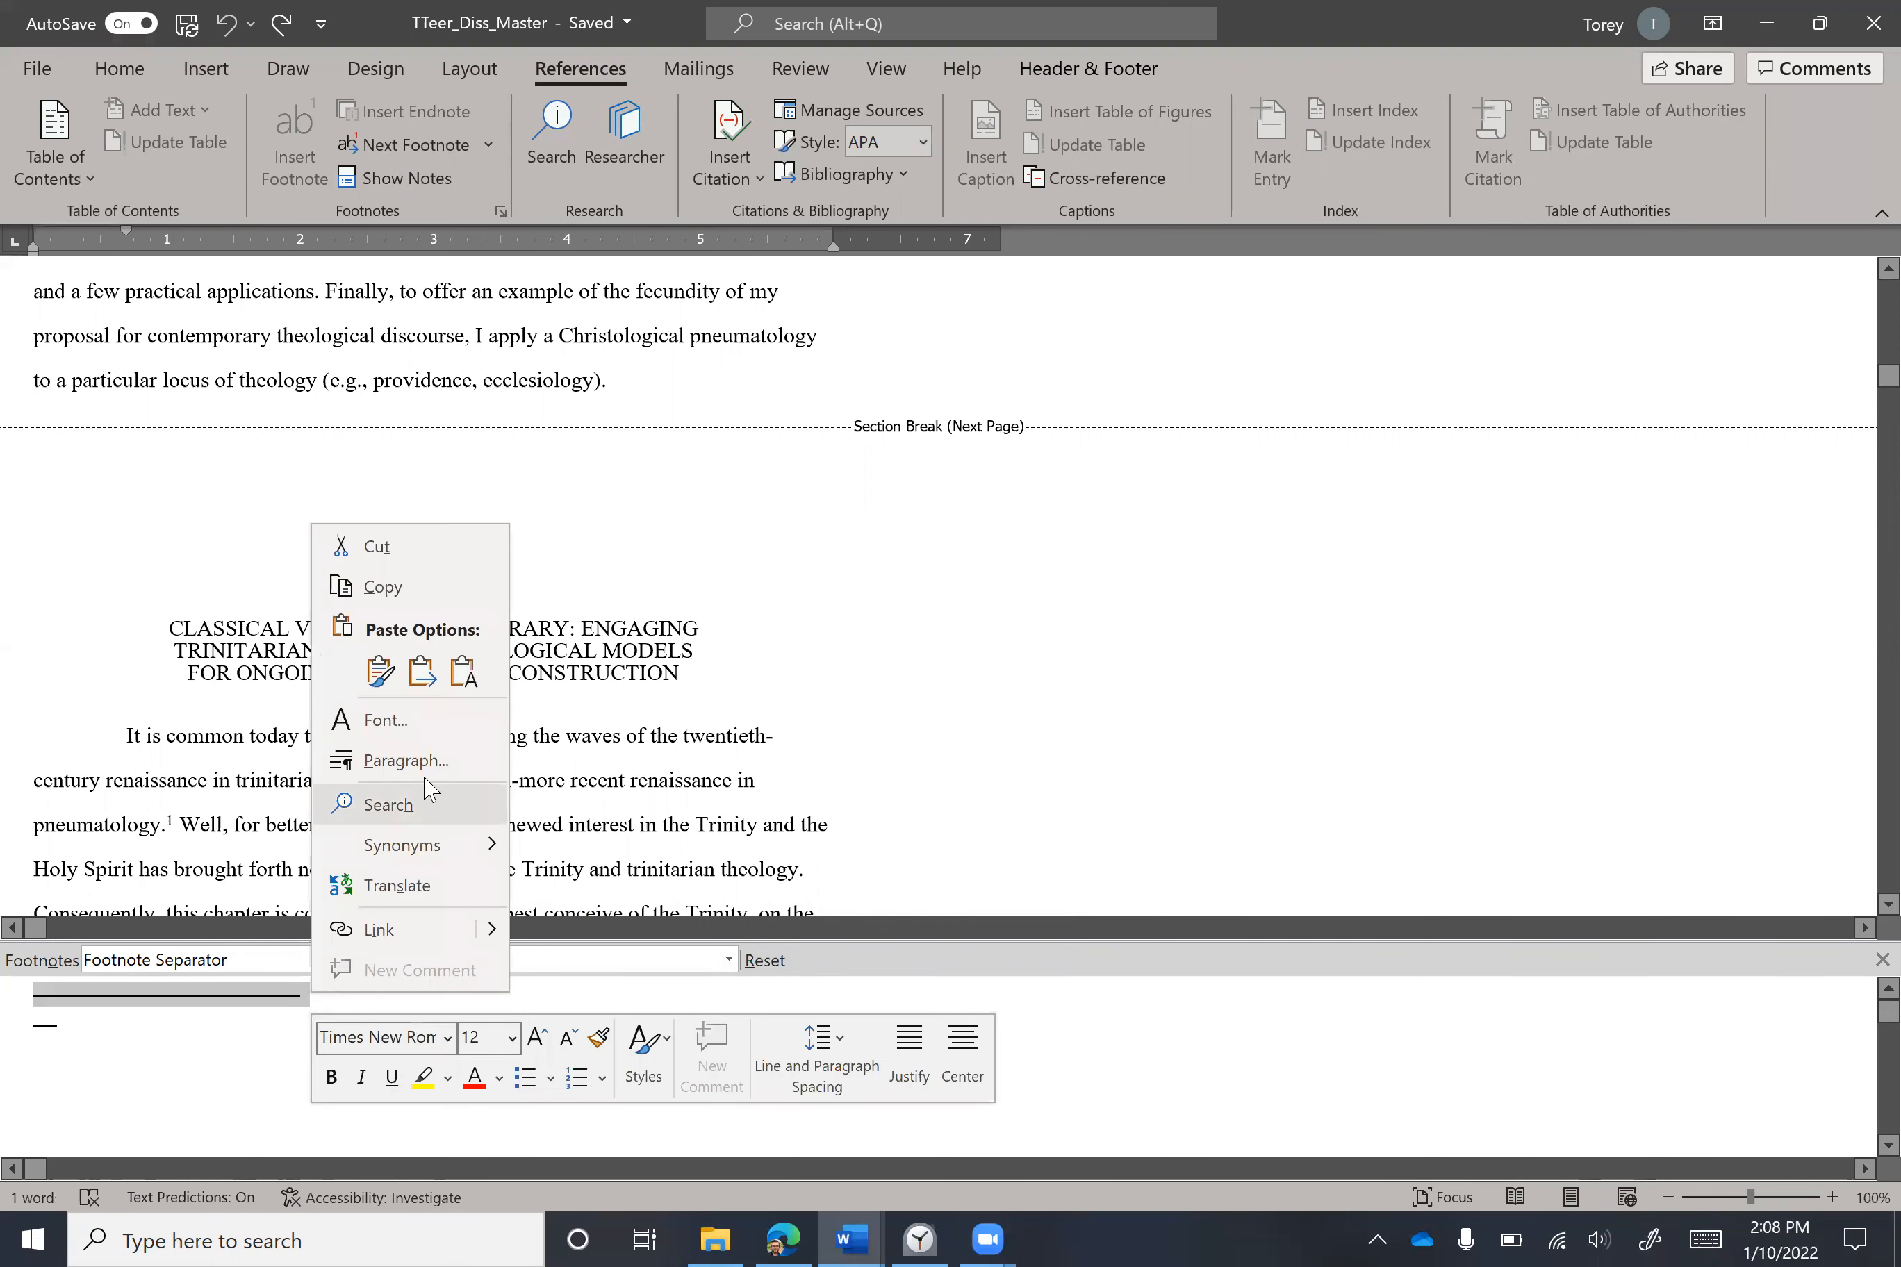
pyautogui.click(423, 762)
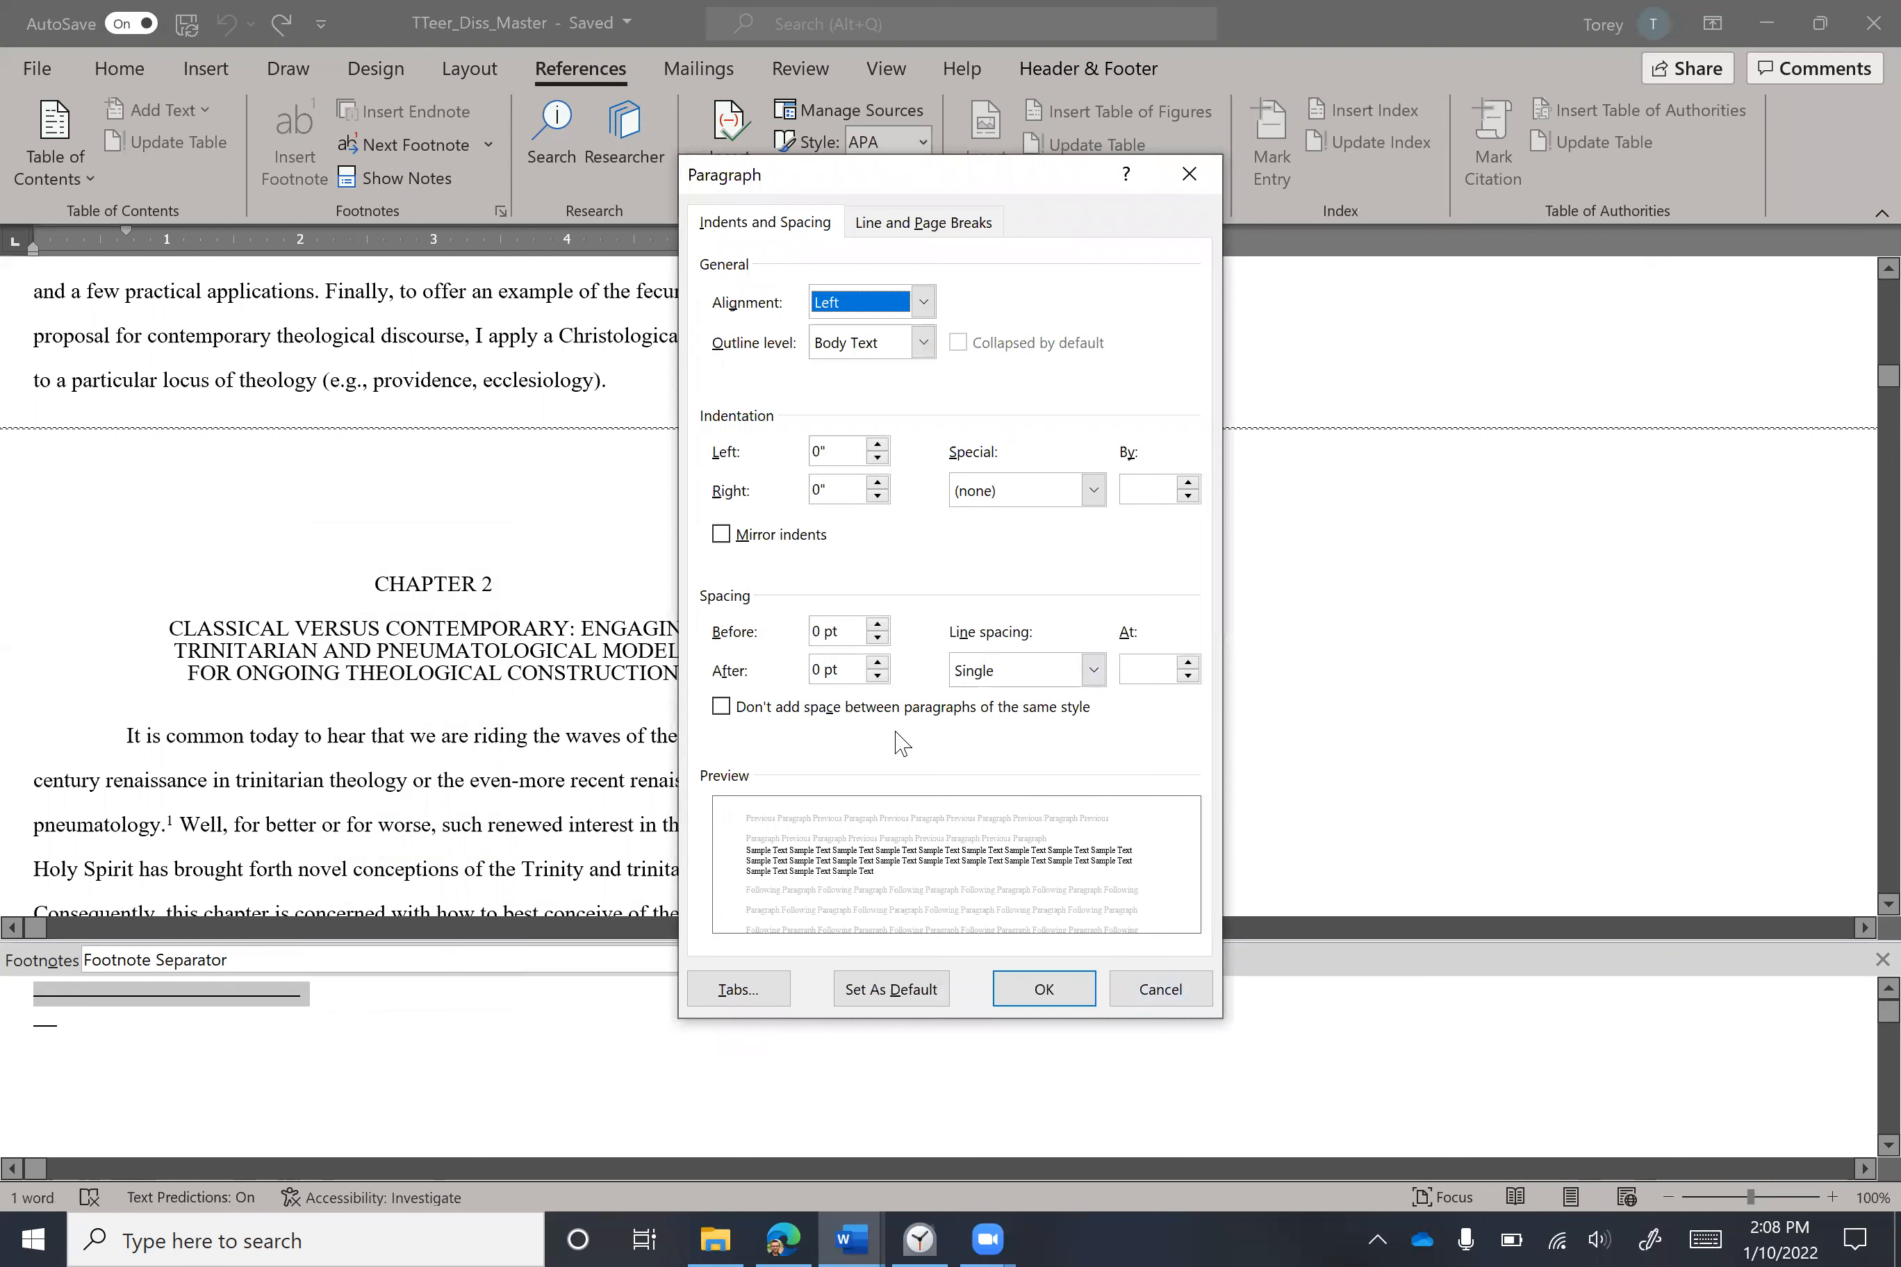
pyautogui.click(1033, 677)
pyautogui.click(998, 783)
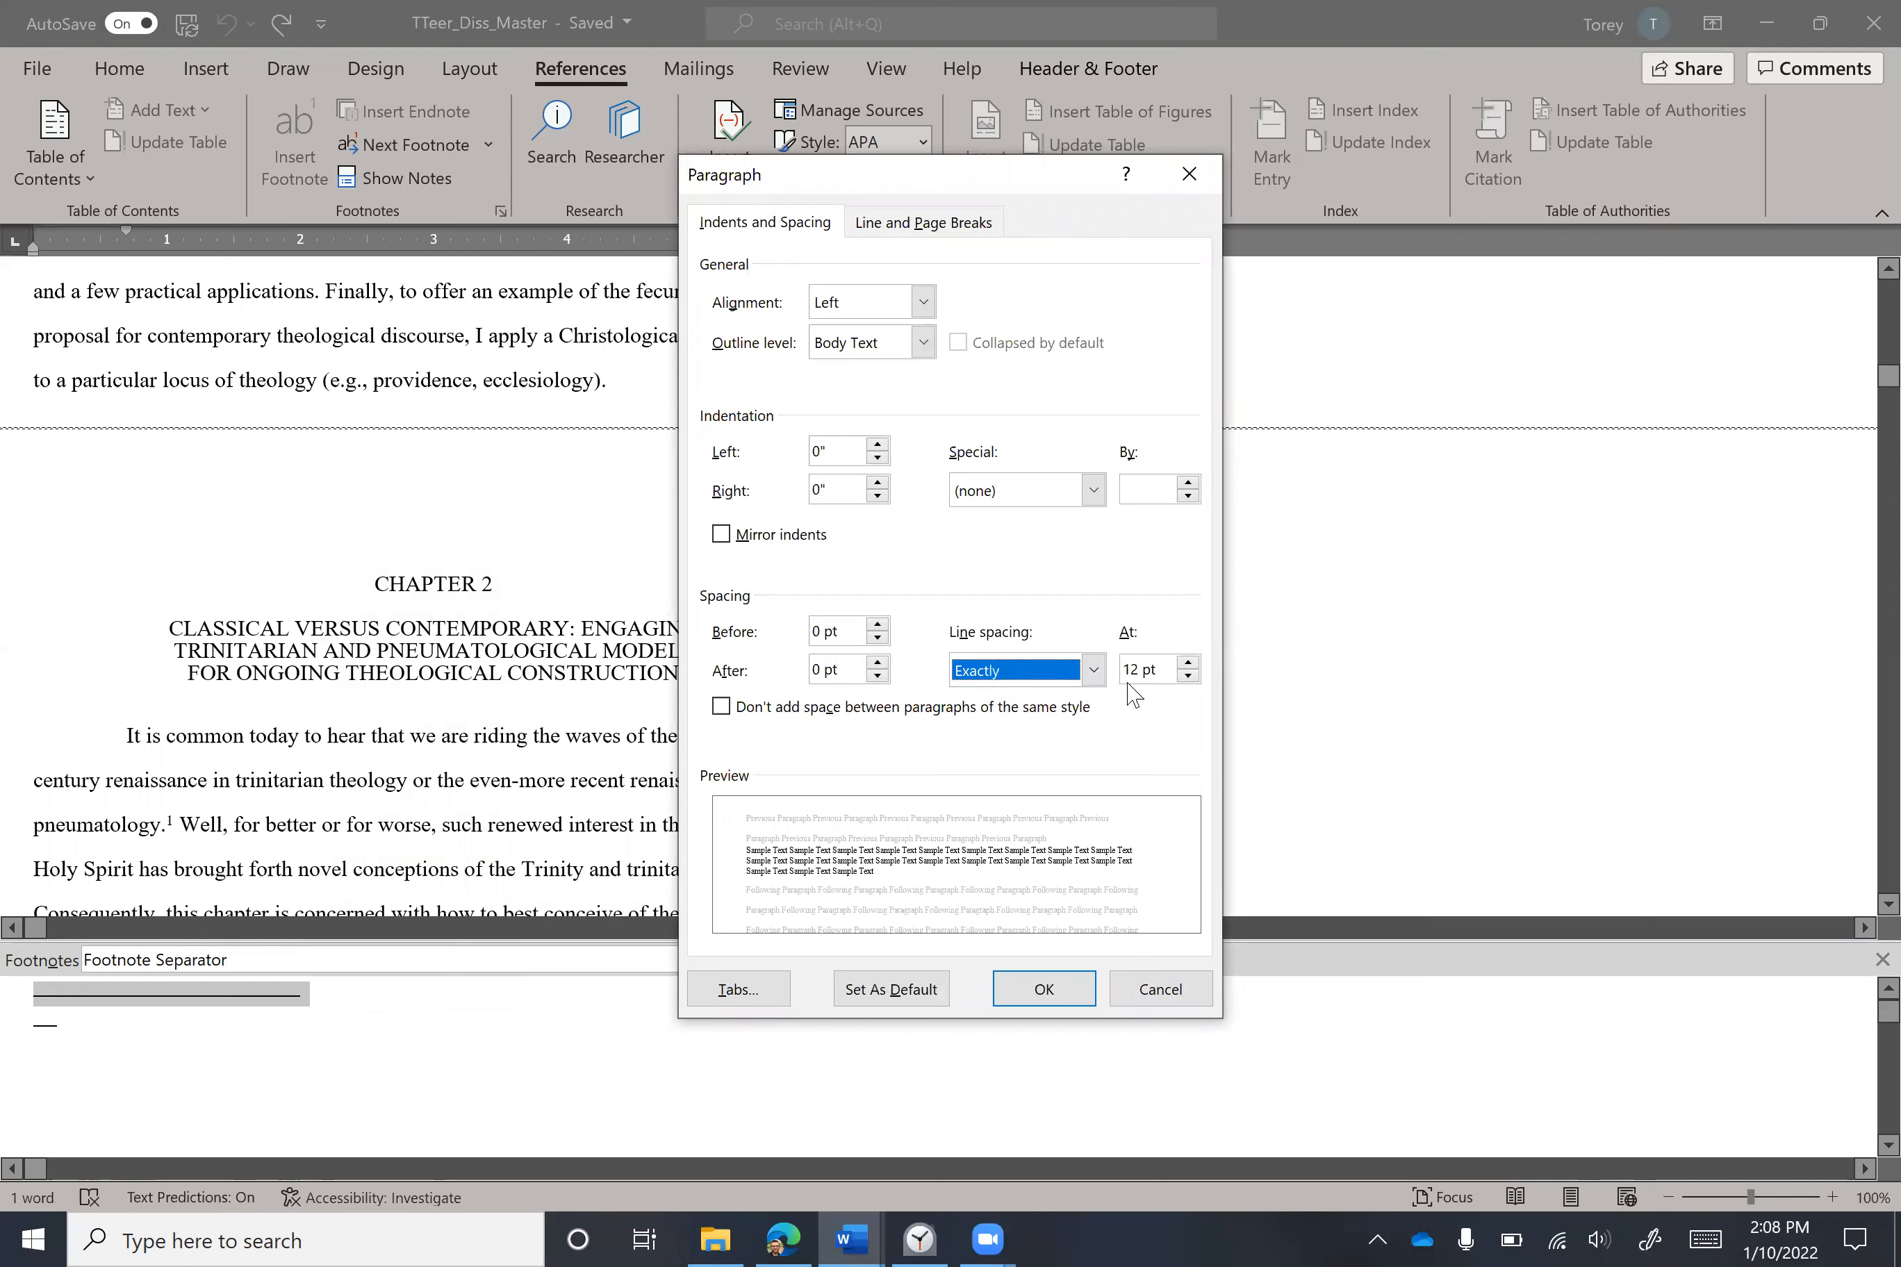
pyautogui.press('Tab')
pyautogui.write('1')
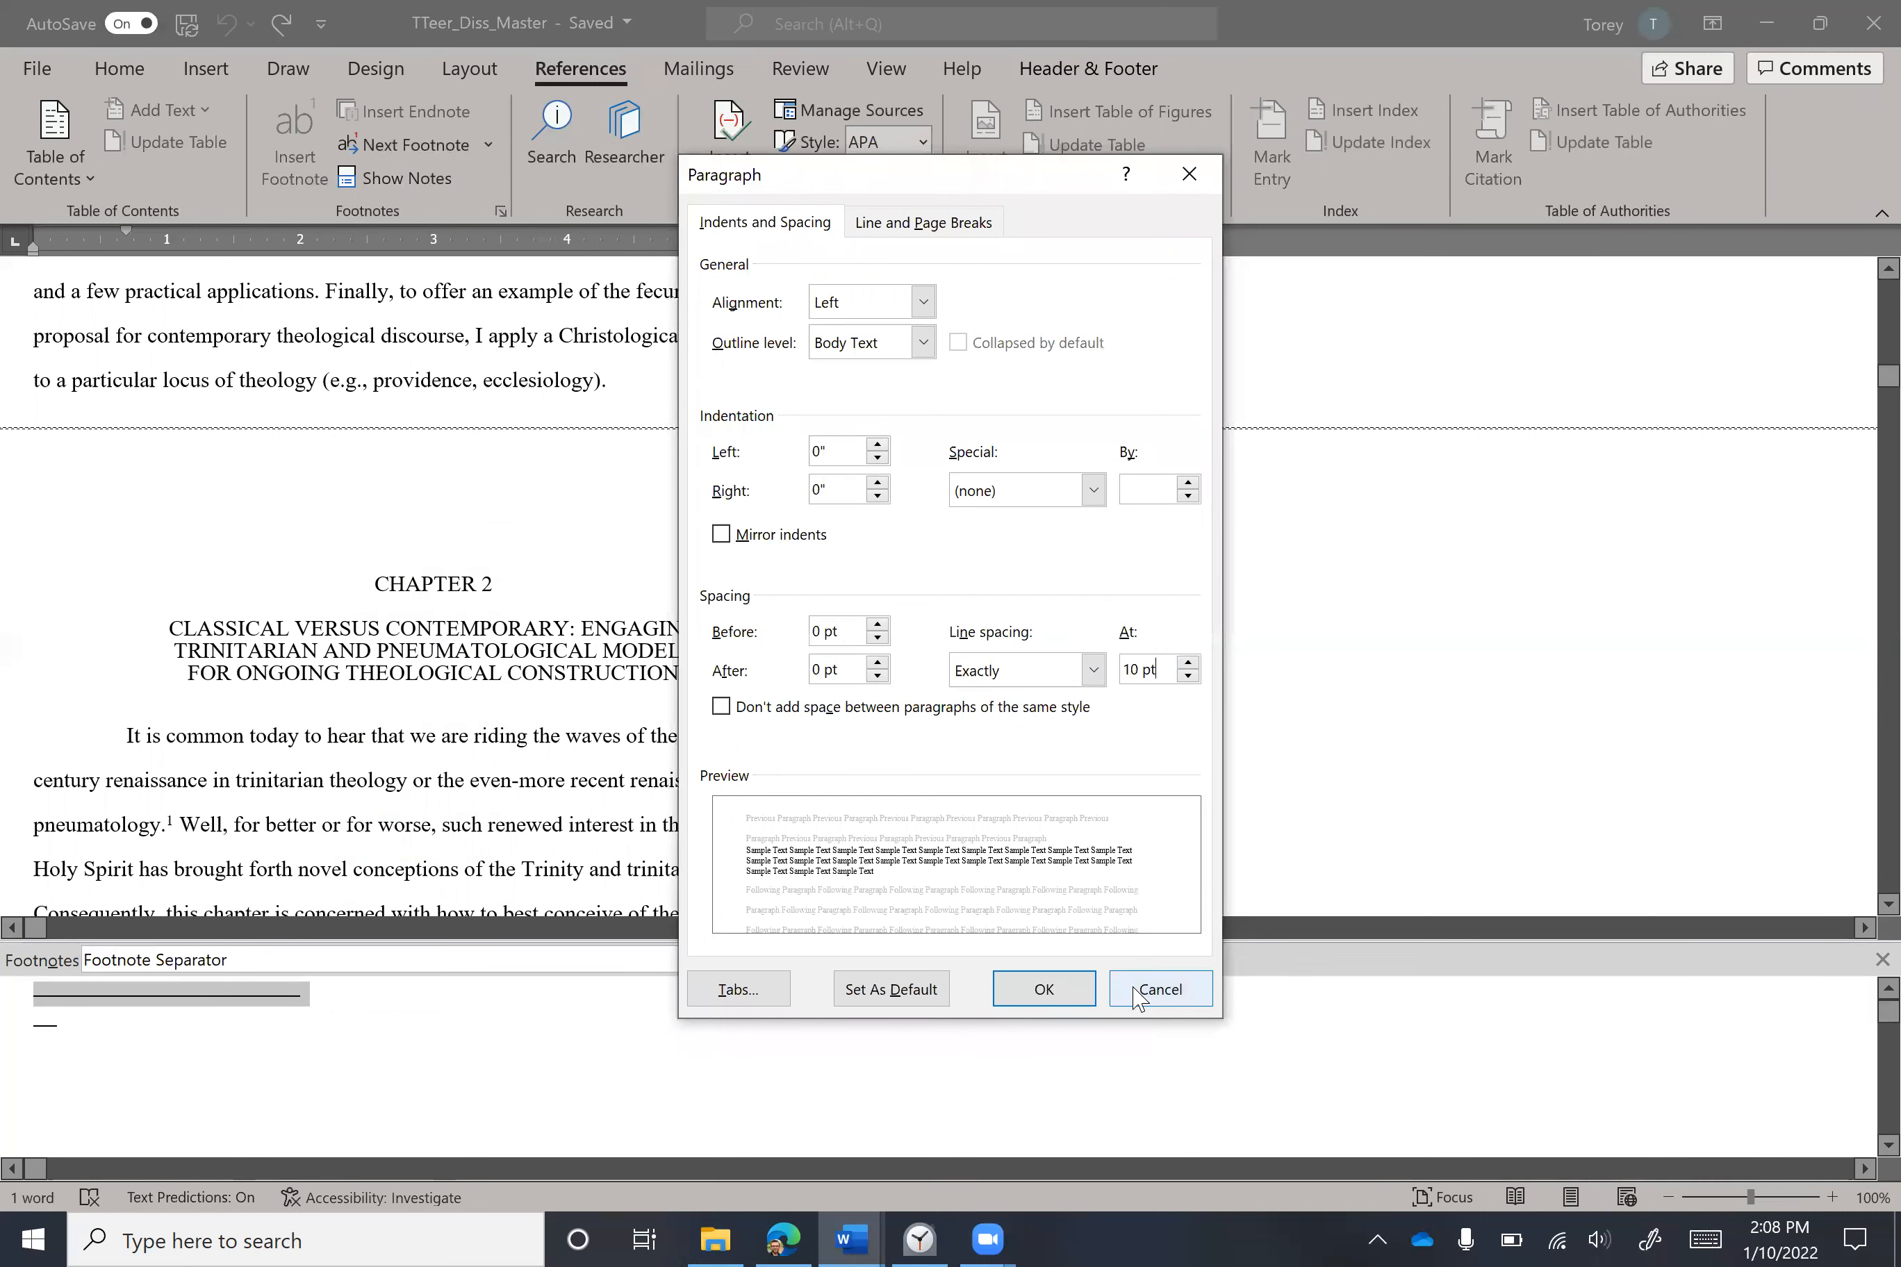
pyautogui.click(1032, 999)
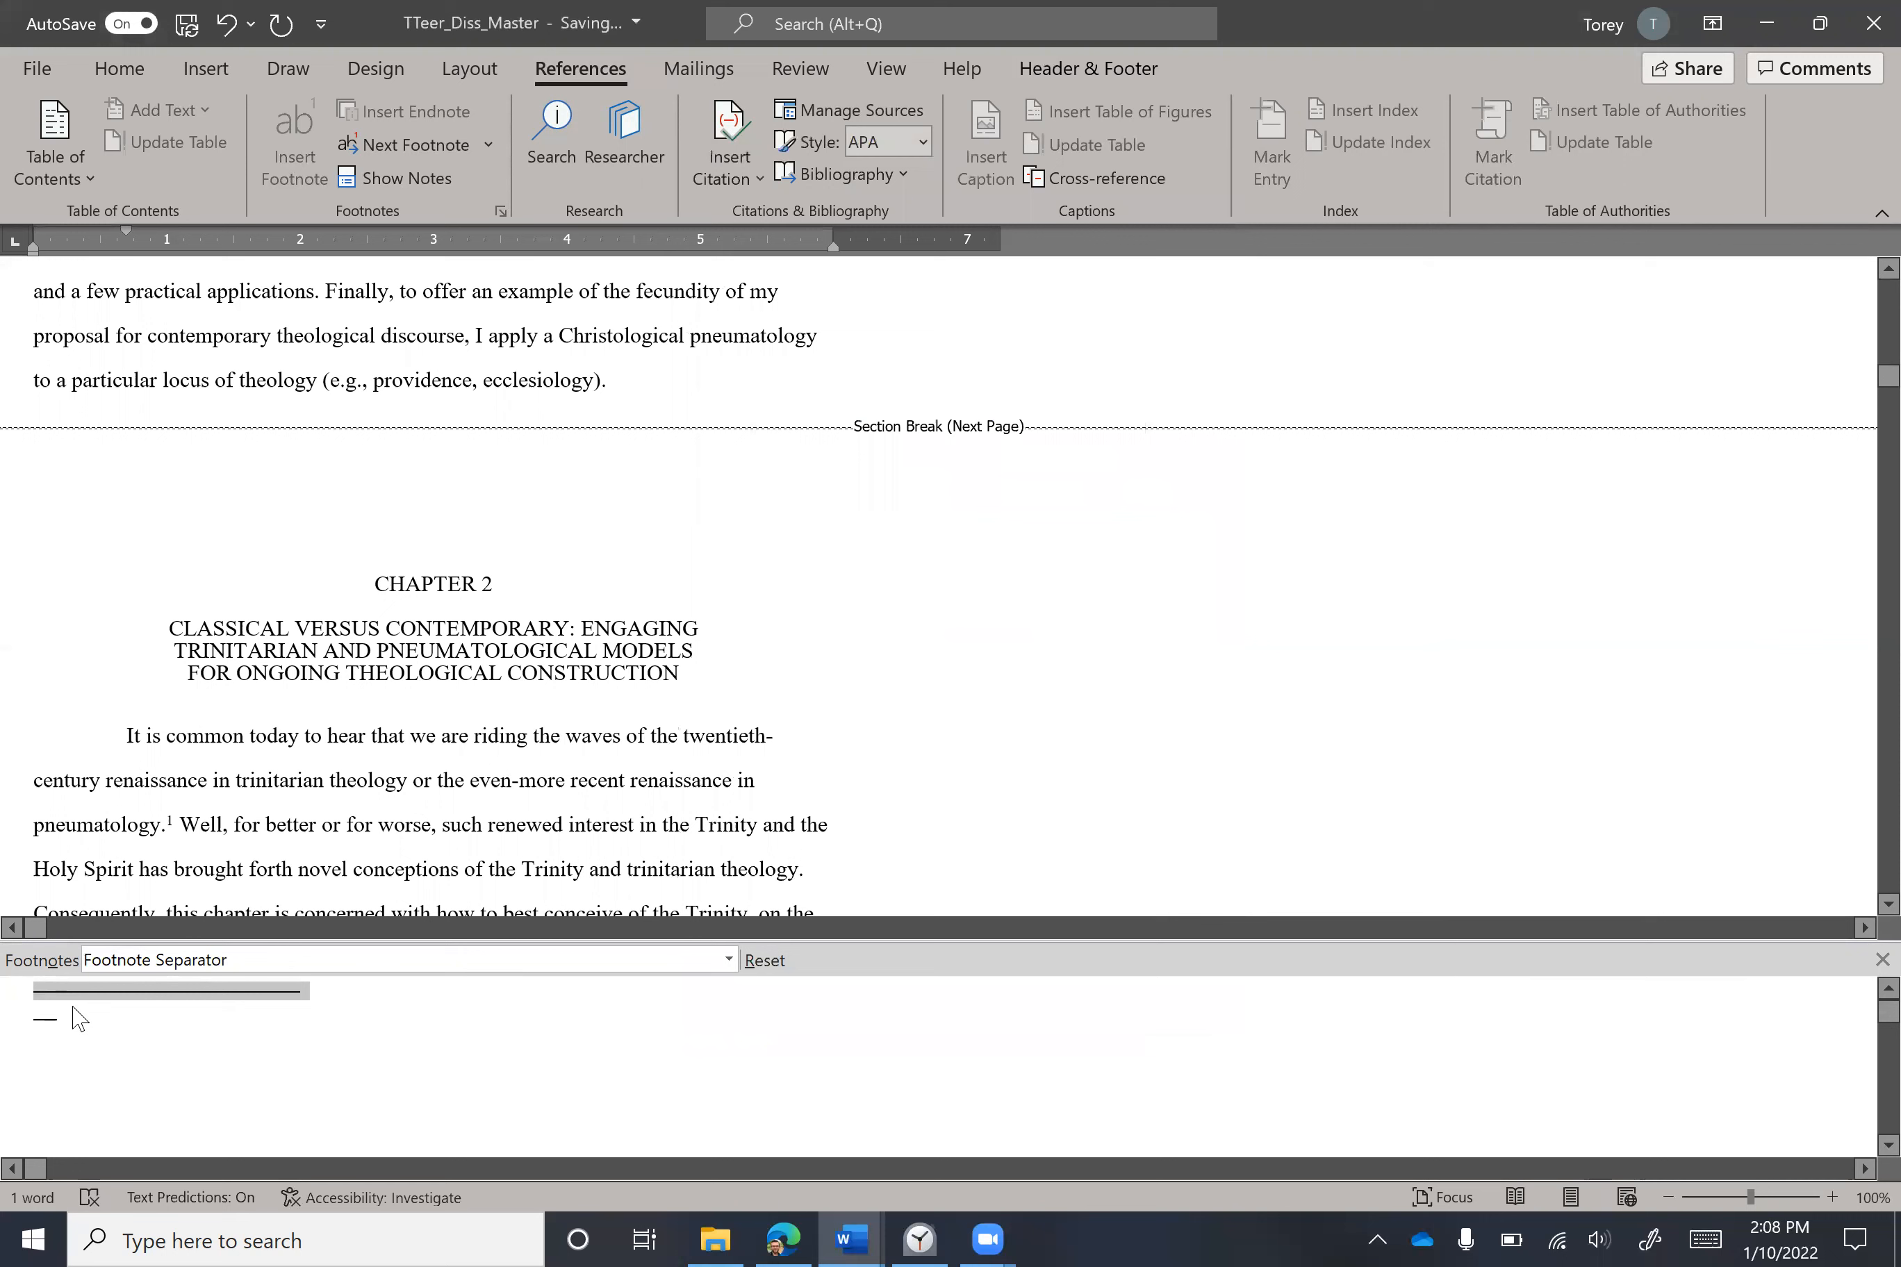
pyautogui.hotkey('ctrl', 'd')
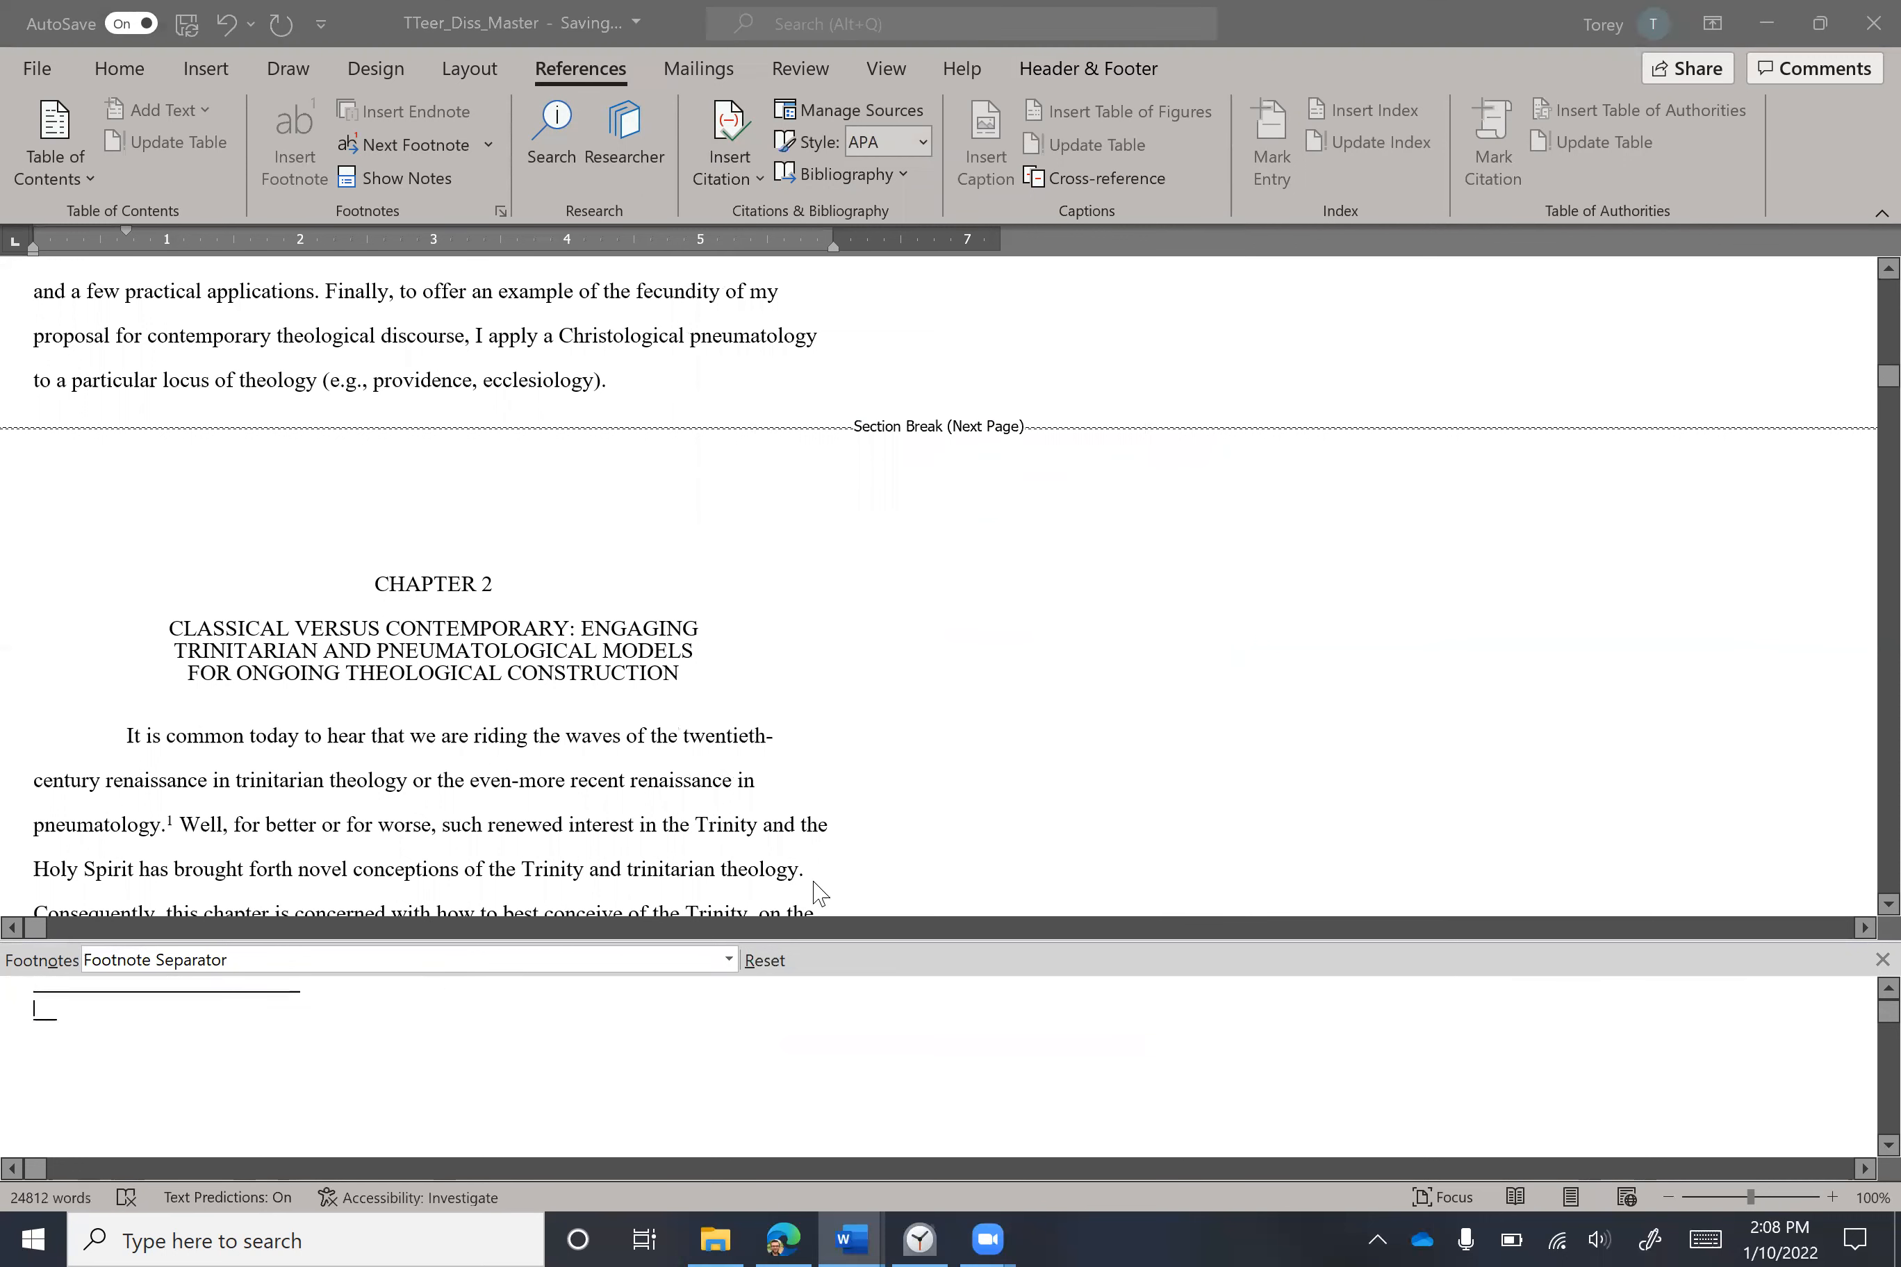
pyautogui.click(1137, 960)
pyautogui.press('Escape')
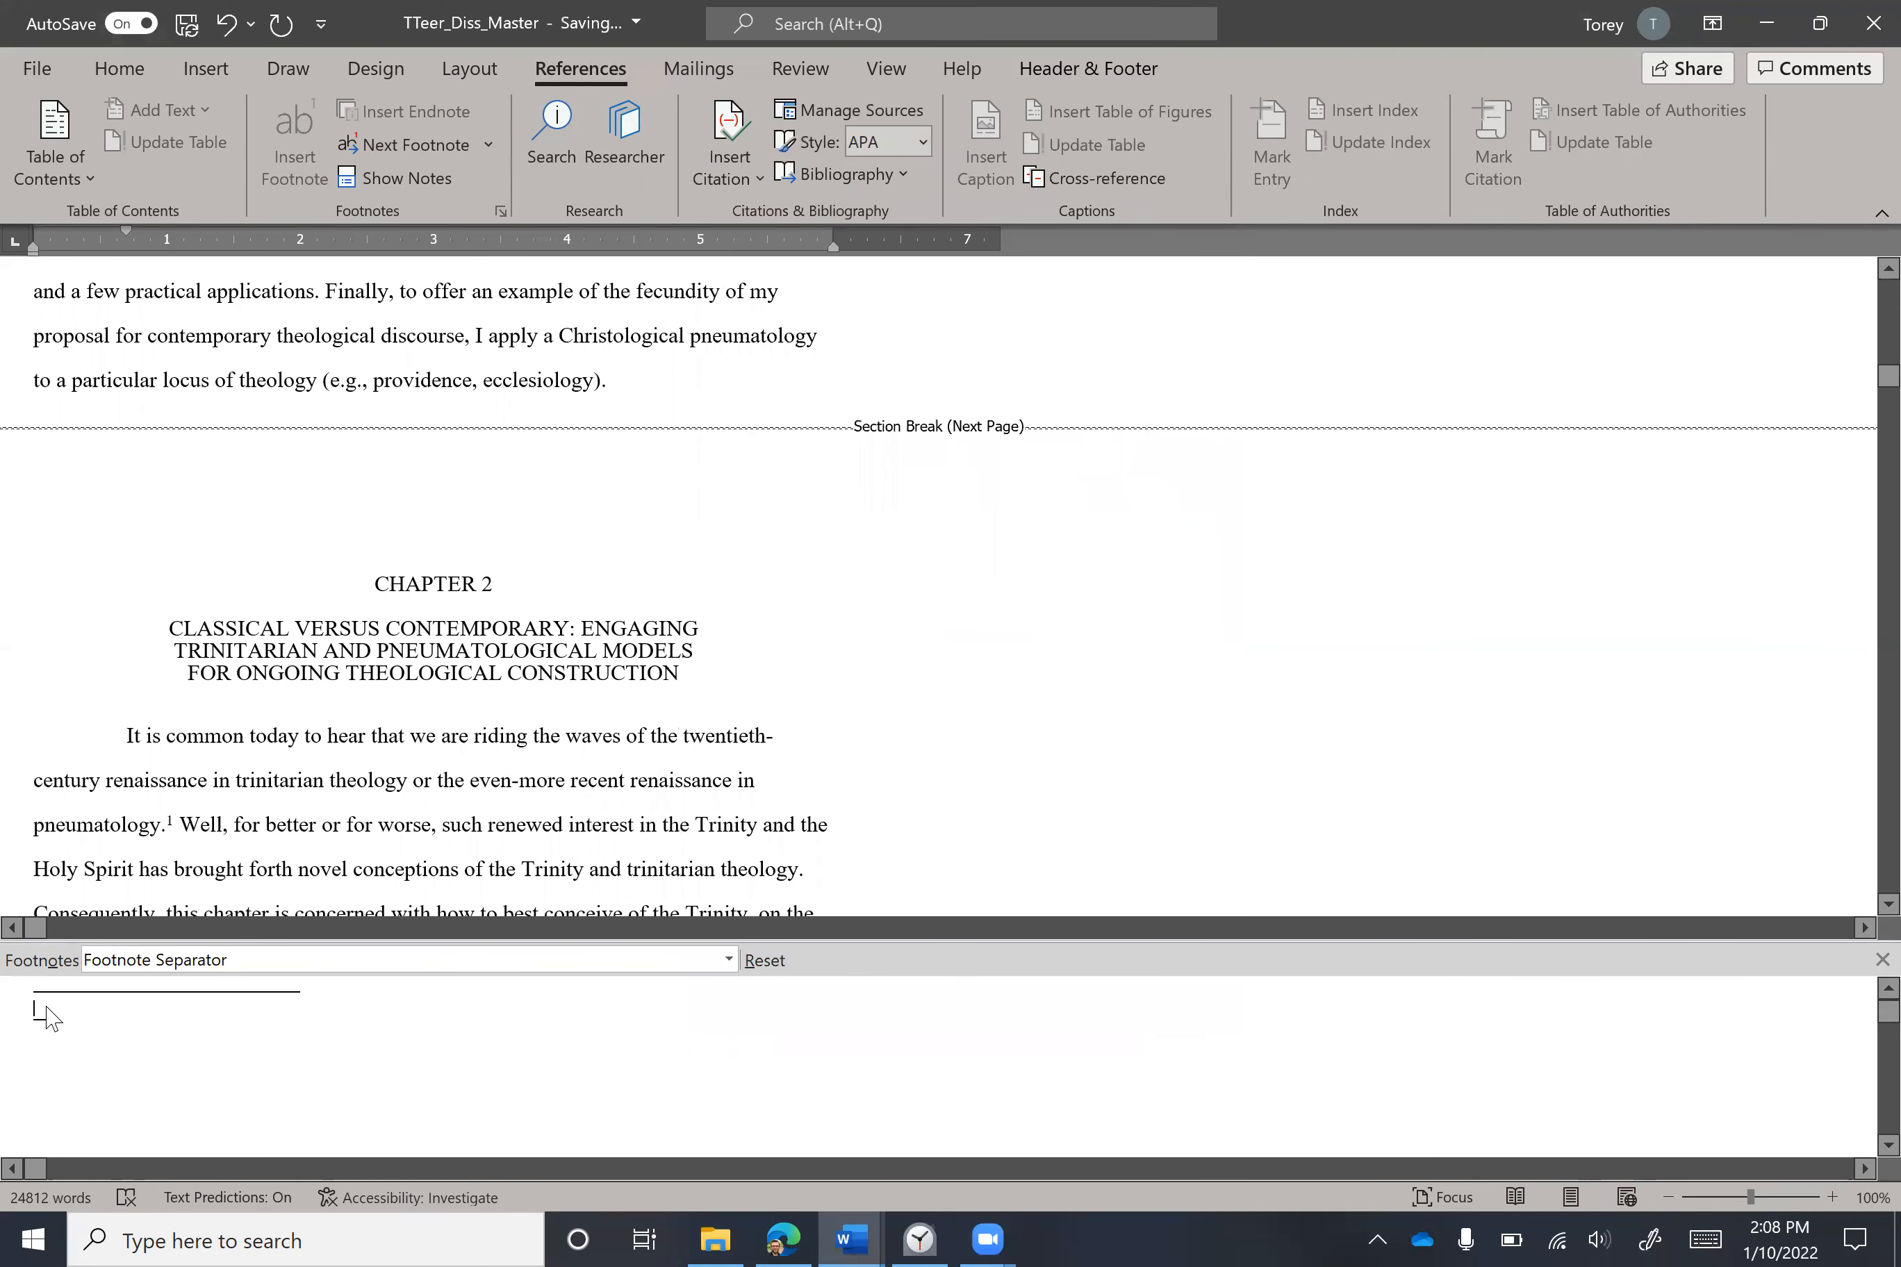
# Set the line spacing of the short paragraph below the footnote separator line to exactly 10 pt.
pyautogui.rightClick(52, 1004)
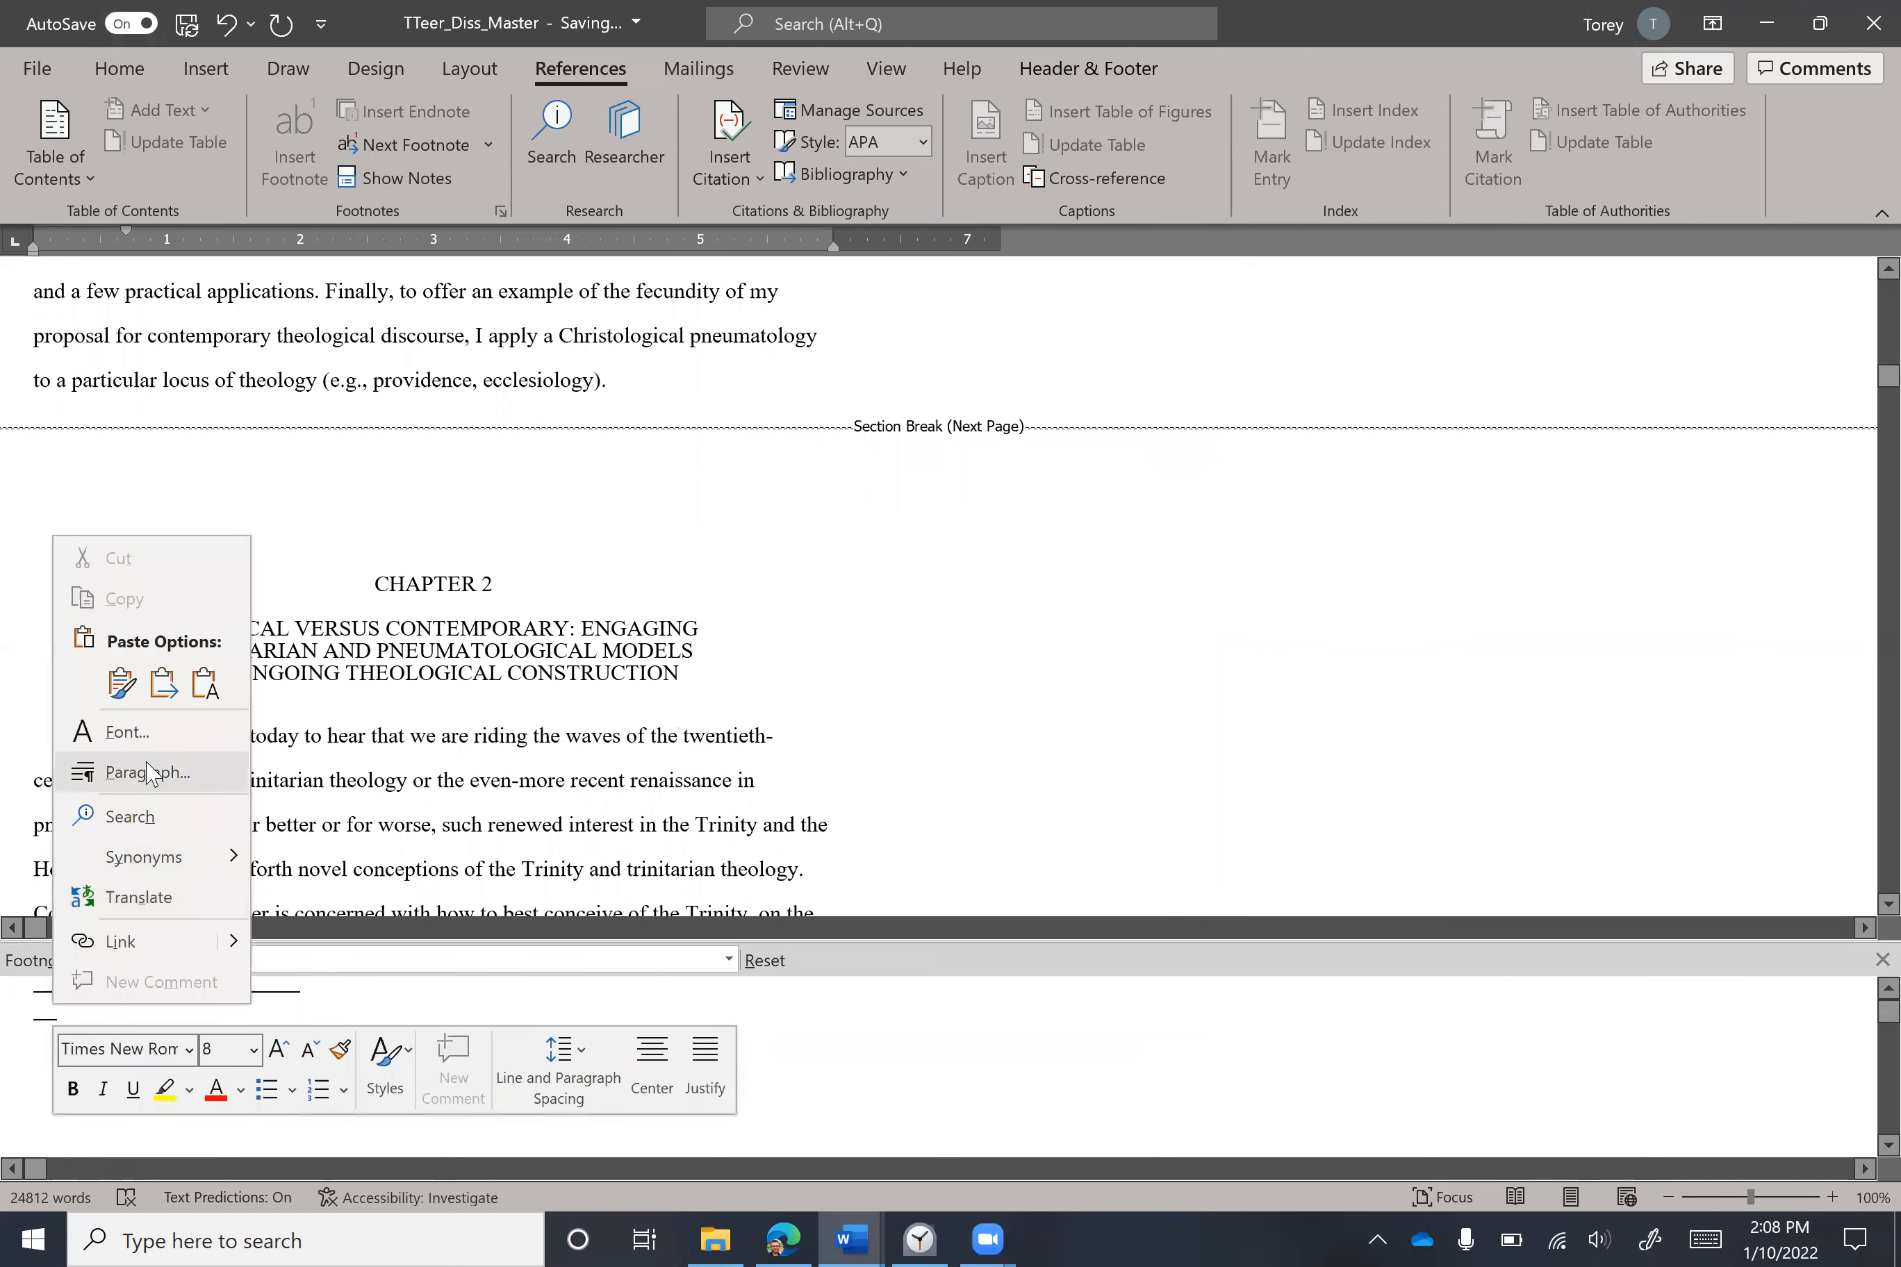
pyautogui.click(146, 770)
pyautogui.click(972, 679)
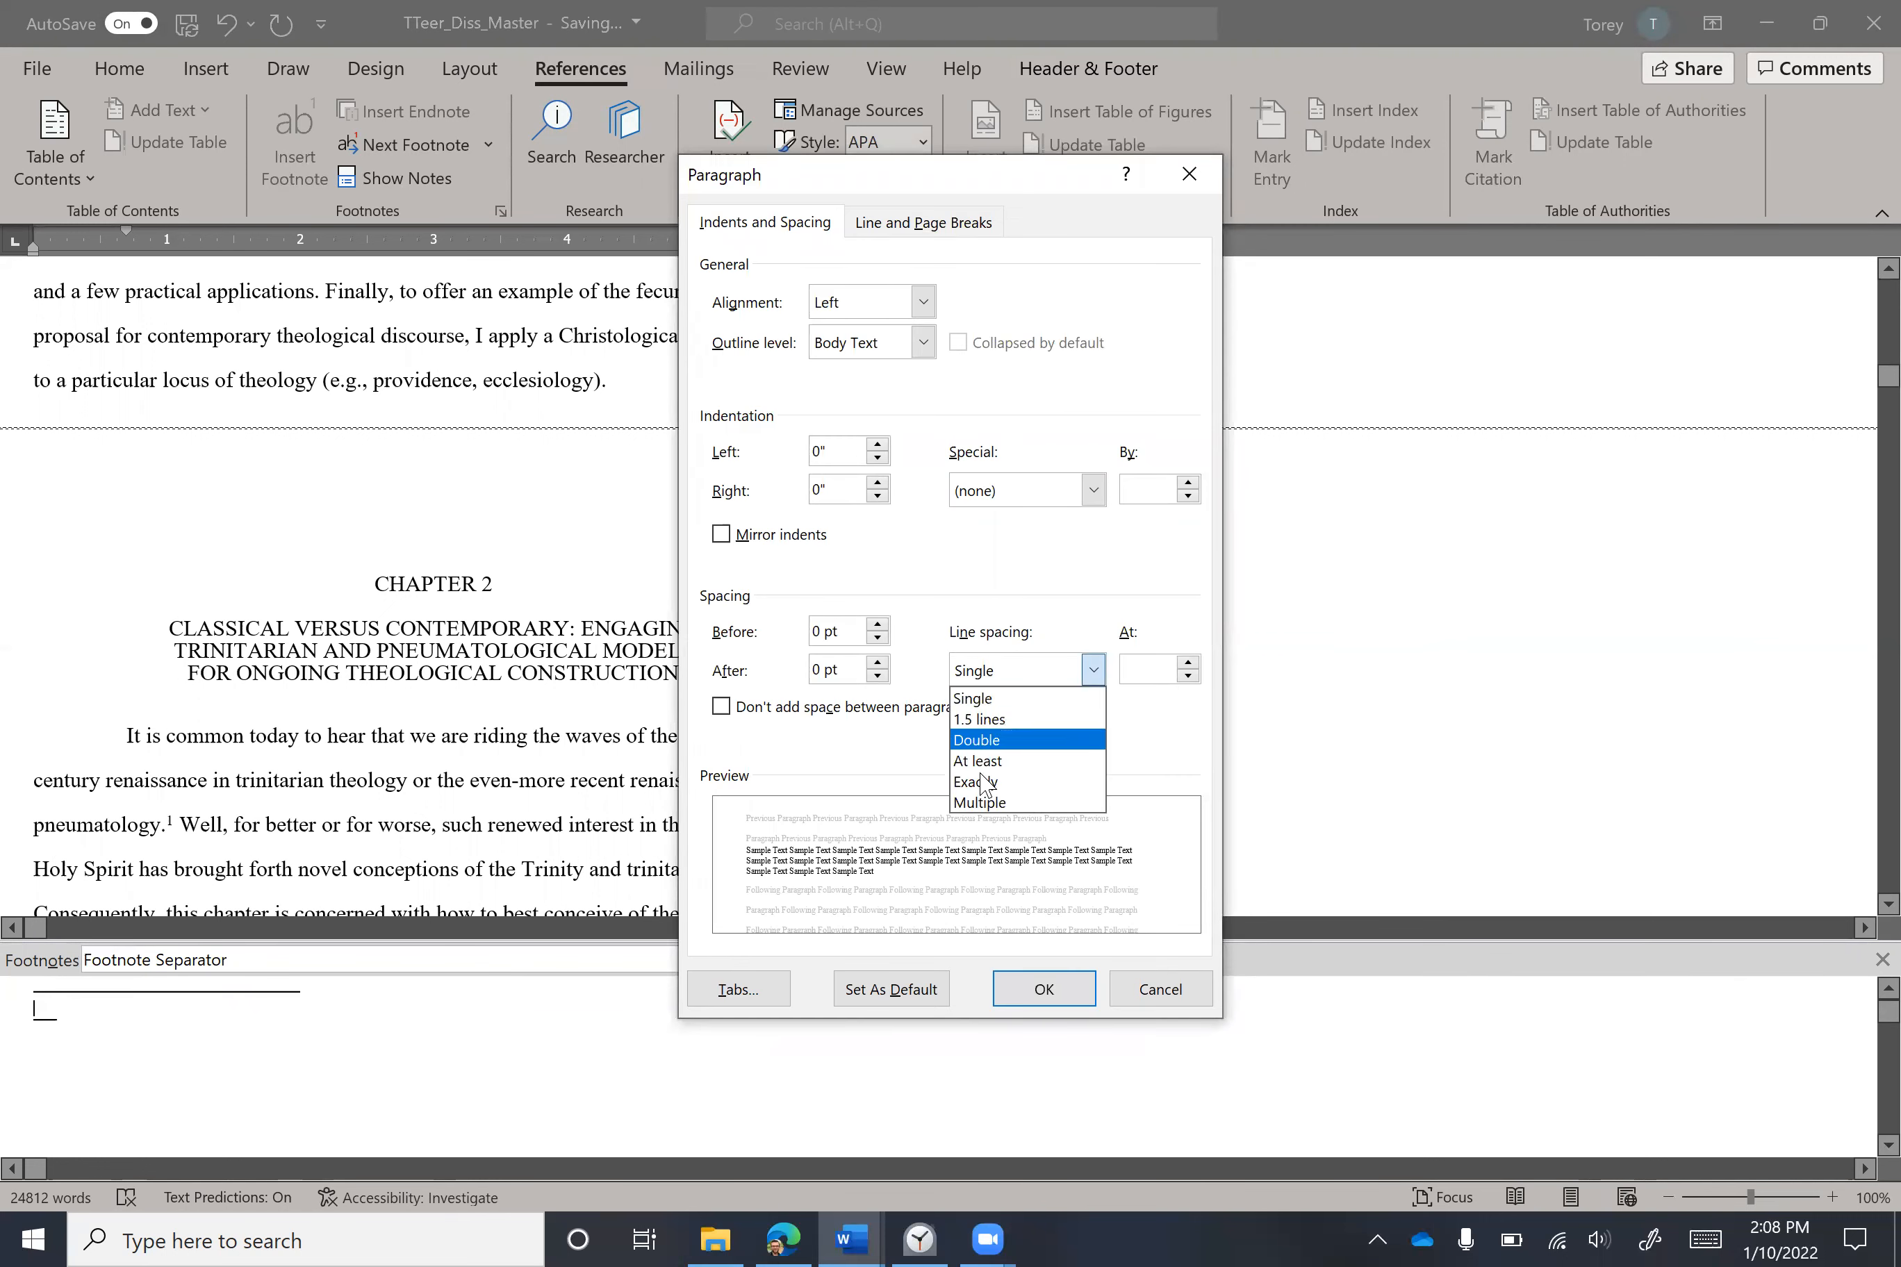
pyautogui.click(981, 787)
pyautogui.moveTo(1163, 667); pyautogui.dragTo(1049, 666)
pyautogui.write('10')
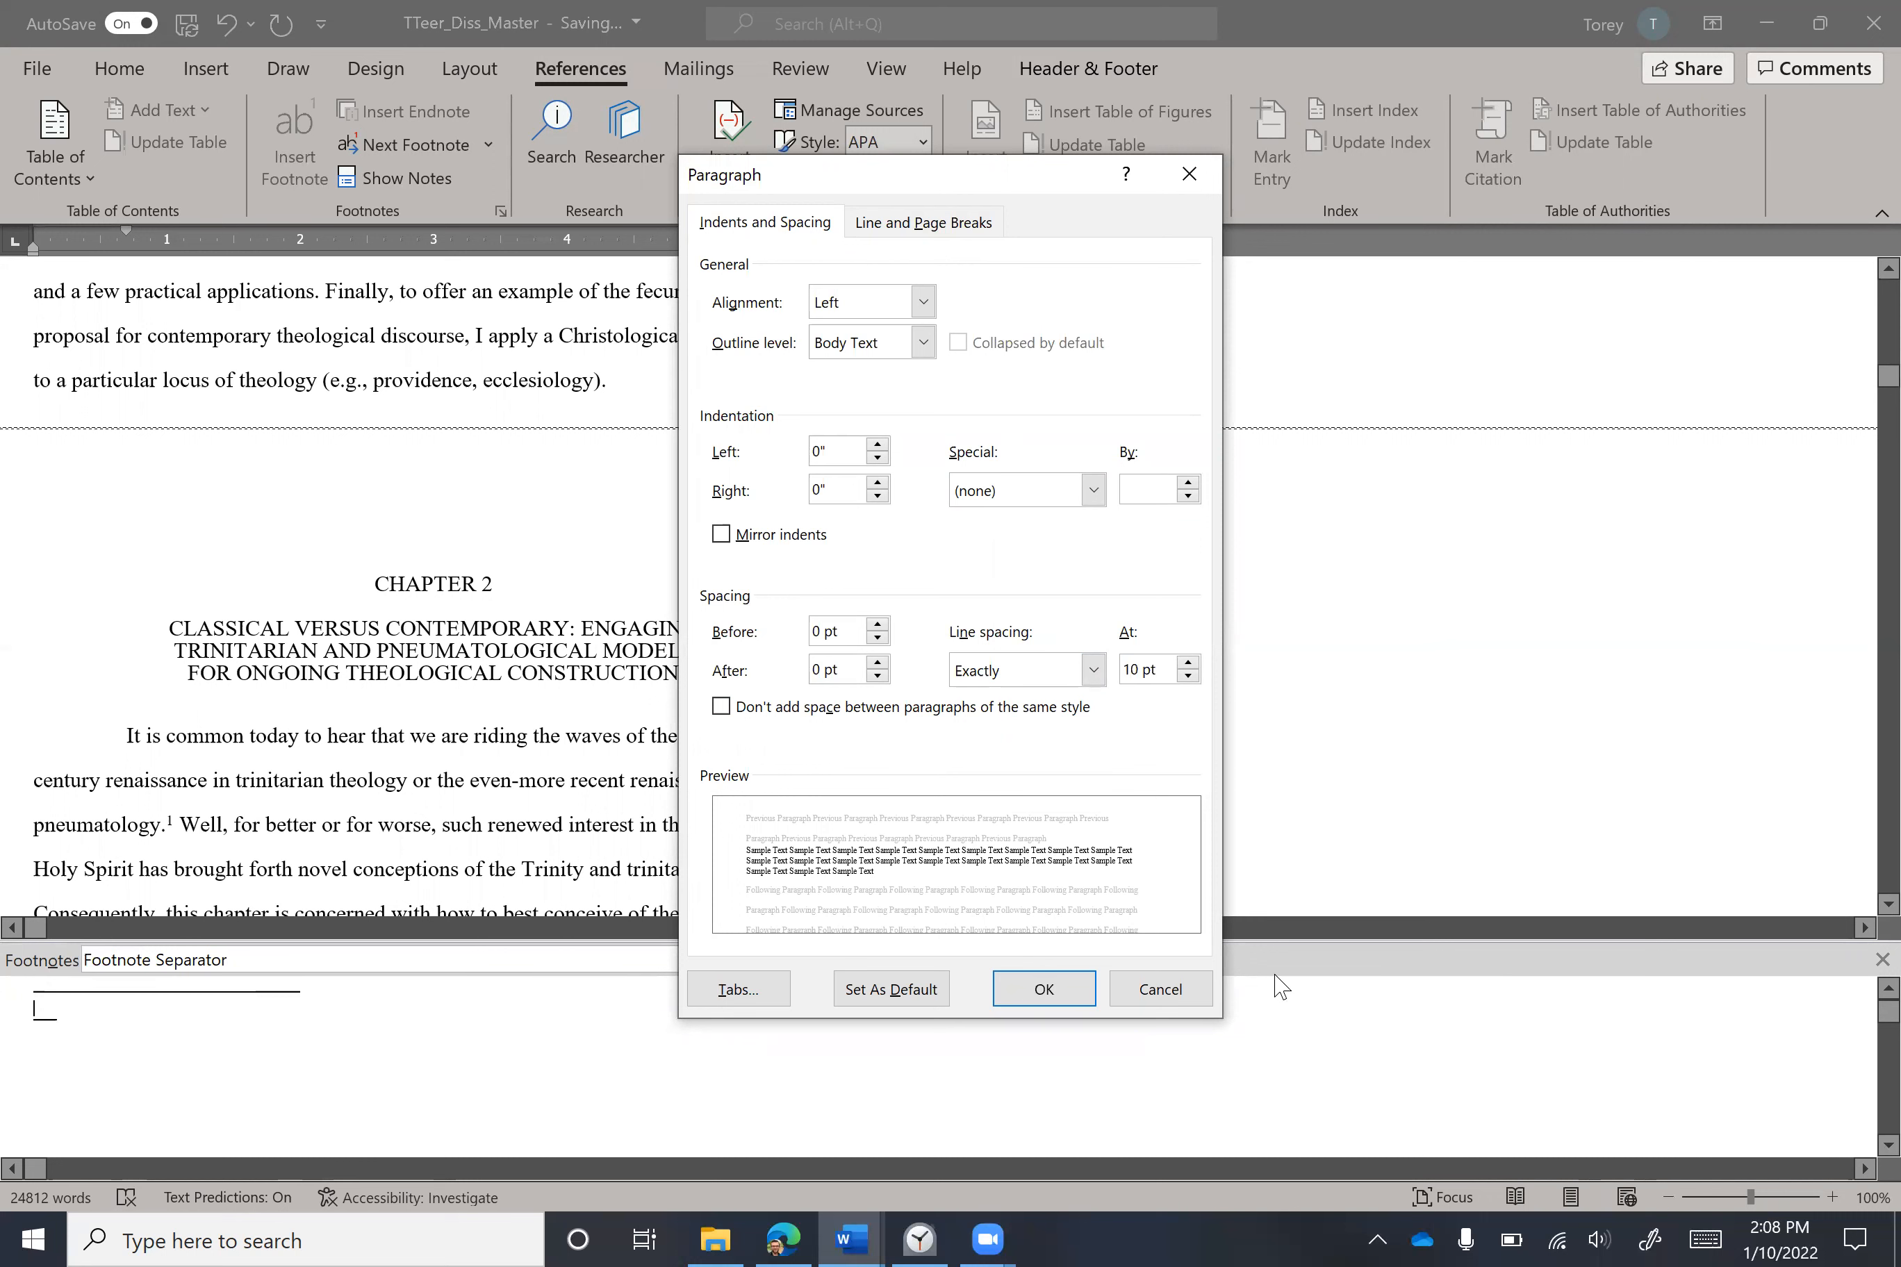
pyautogui.click(1023, 990)
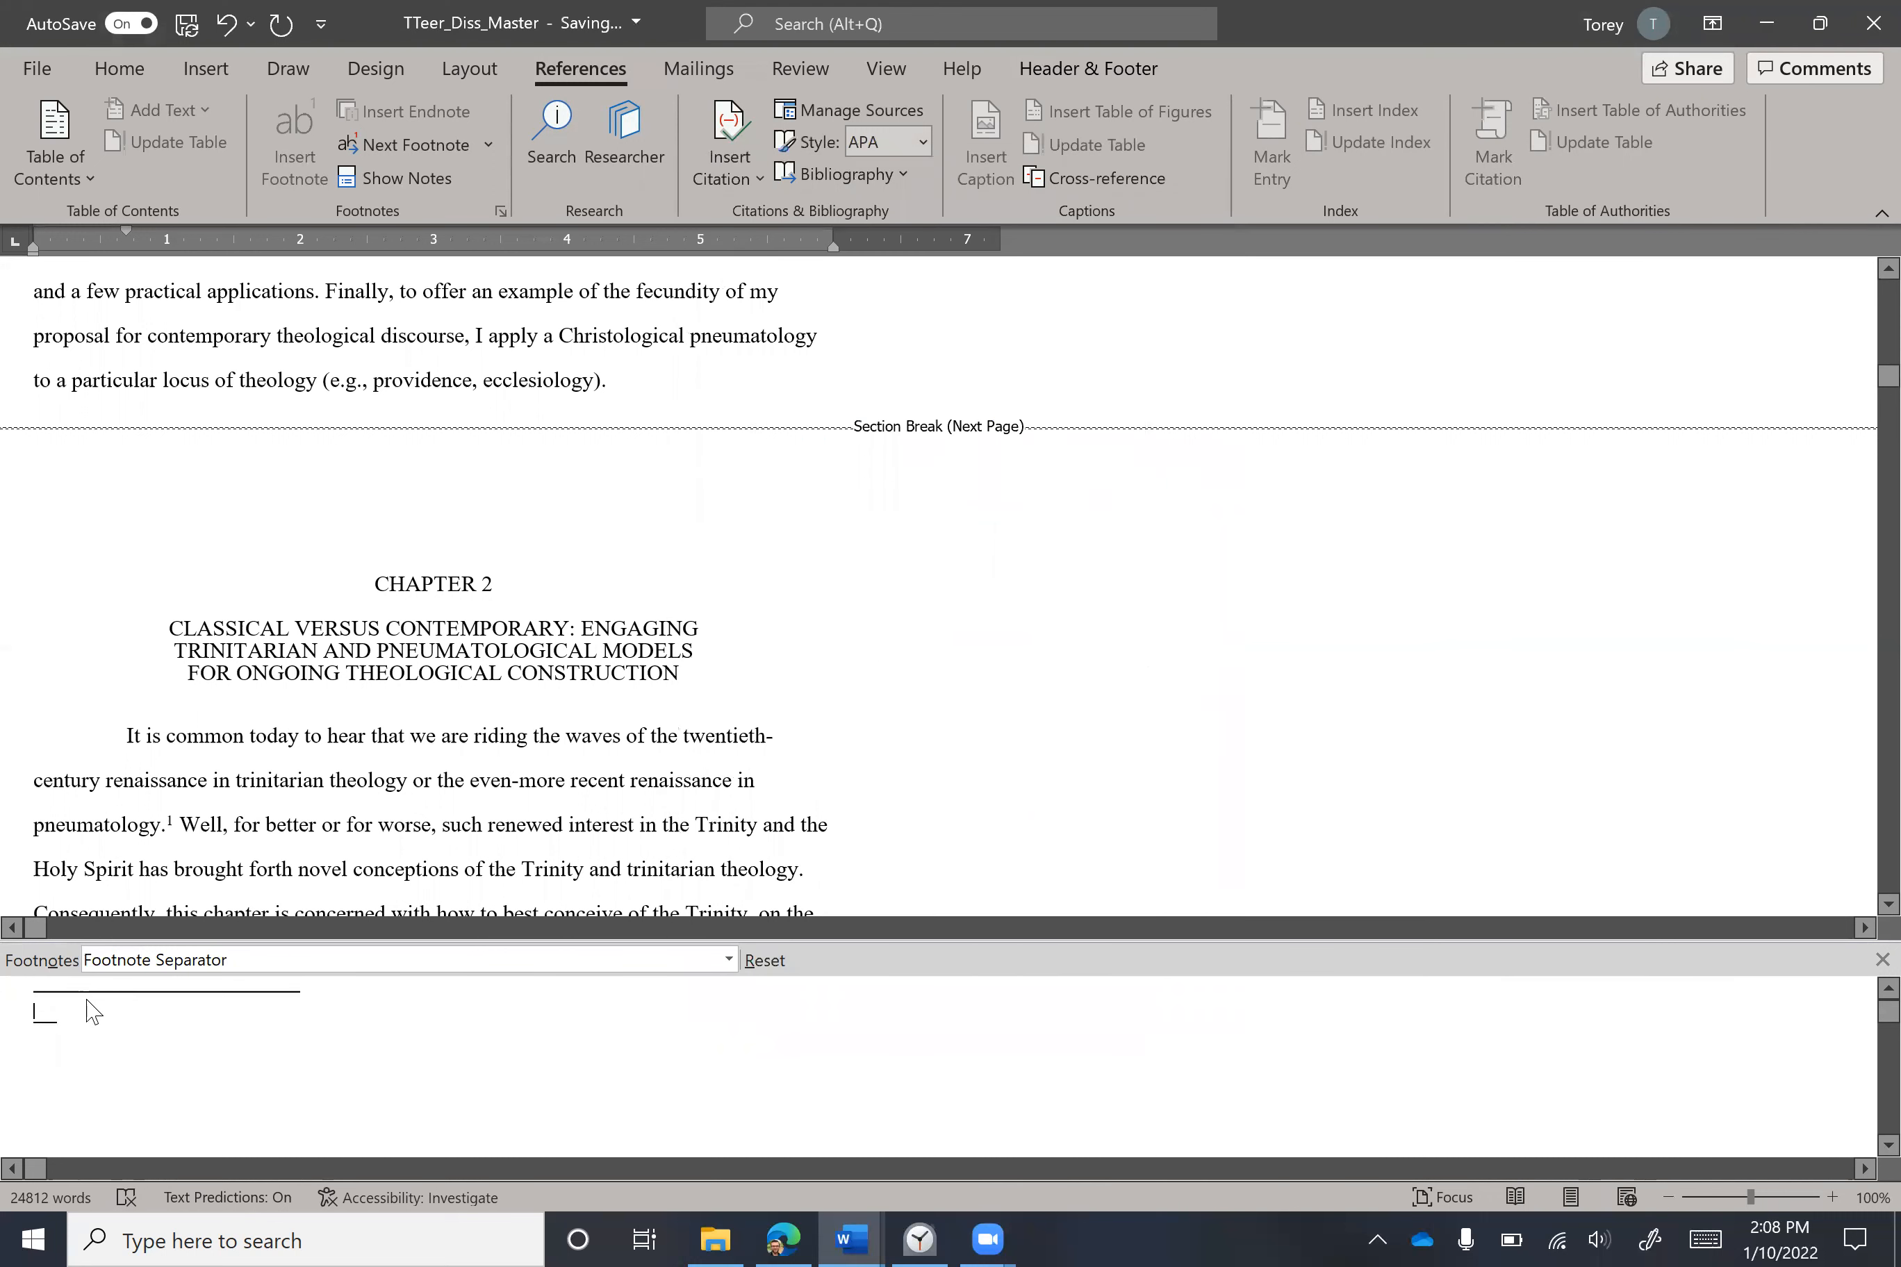
# Check the paragraph spacing settings of both footnote separator paragraphs without changing them.
pyautogui.doubleClick(189, 1005)
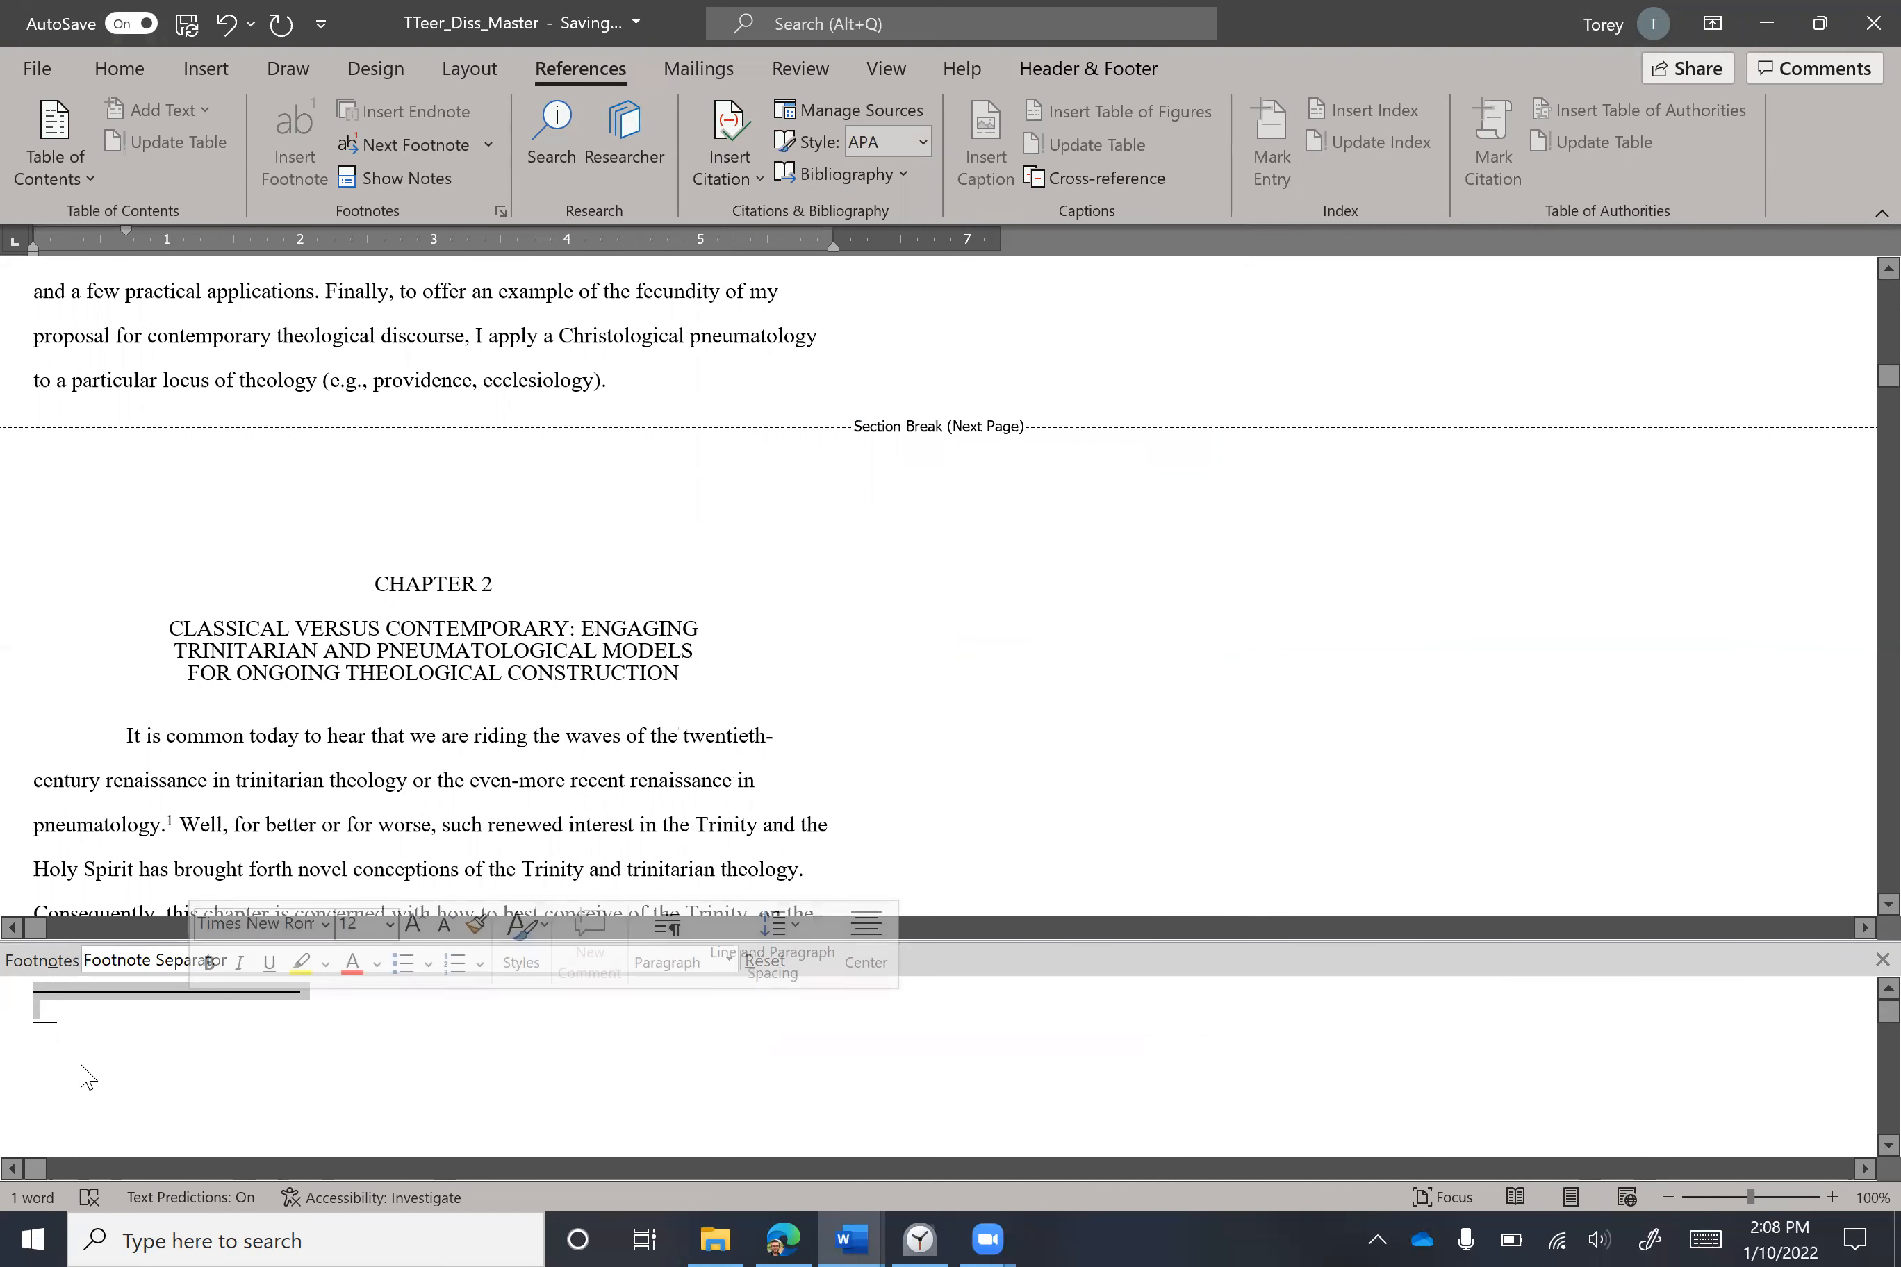
pyautogui.rightClick(97, 1005)
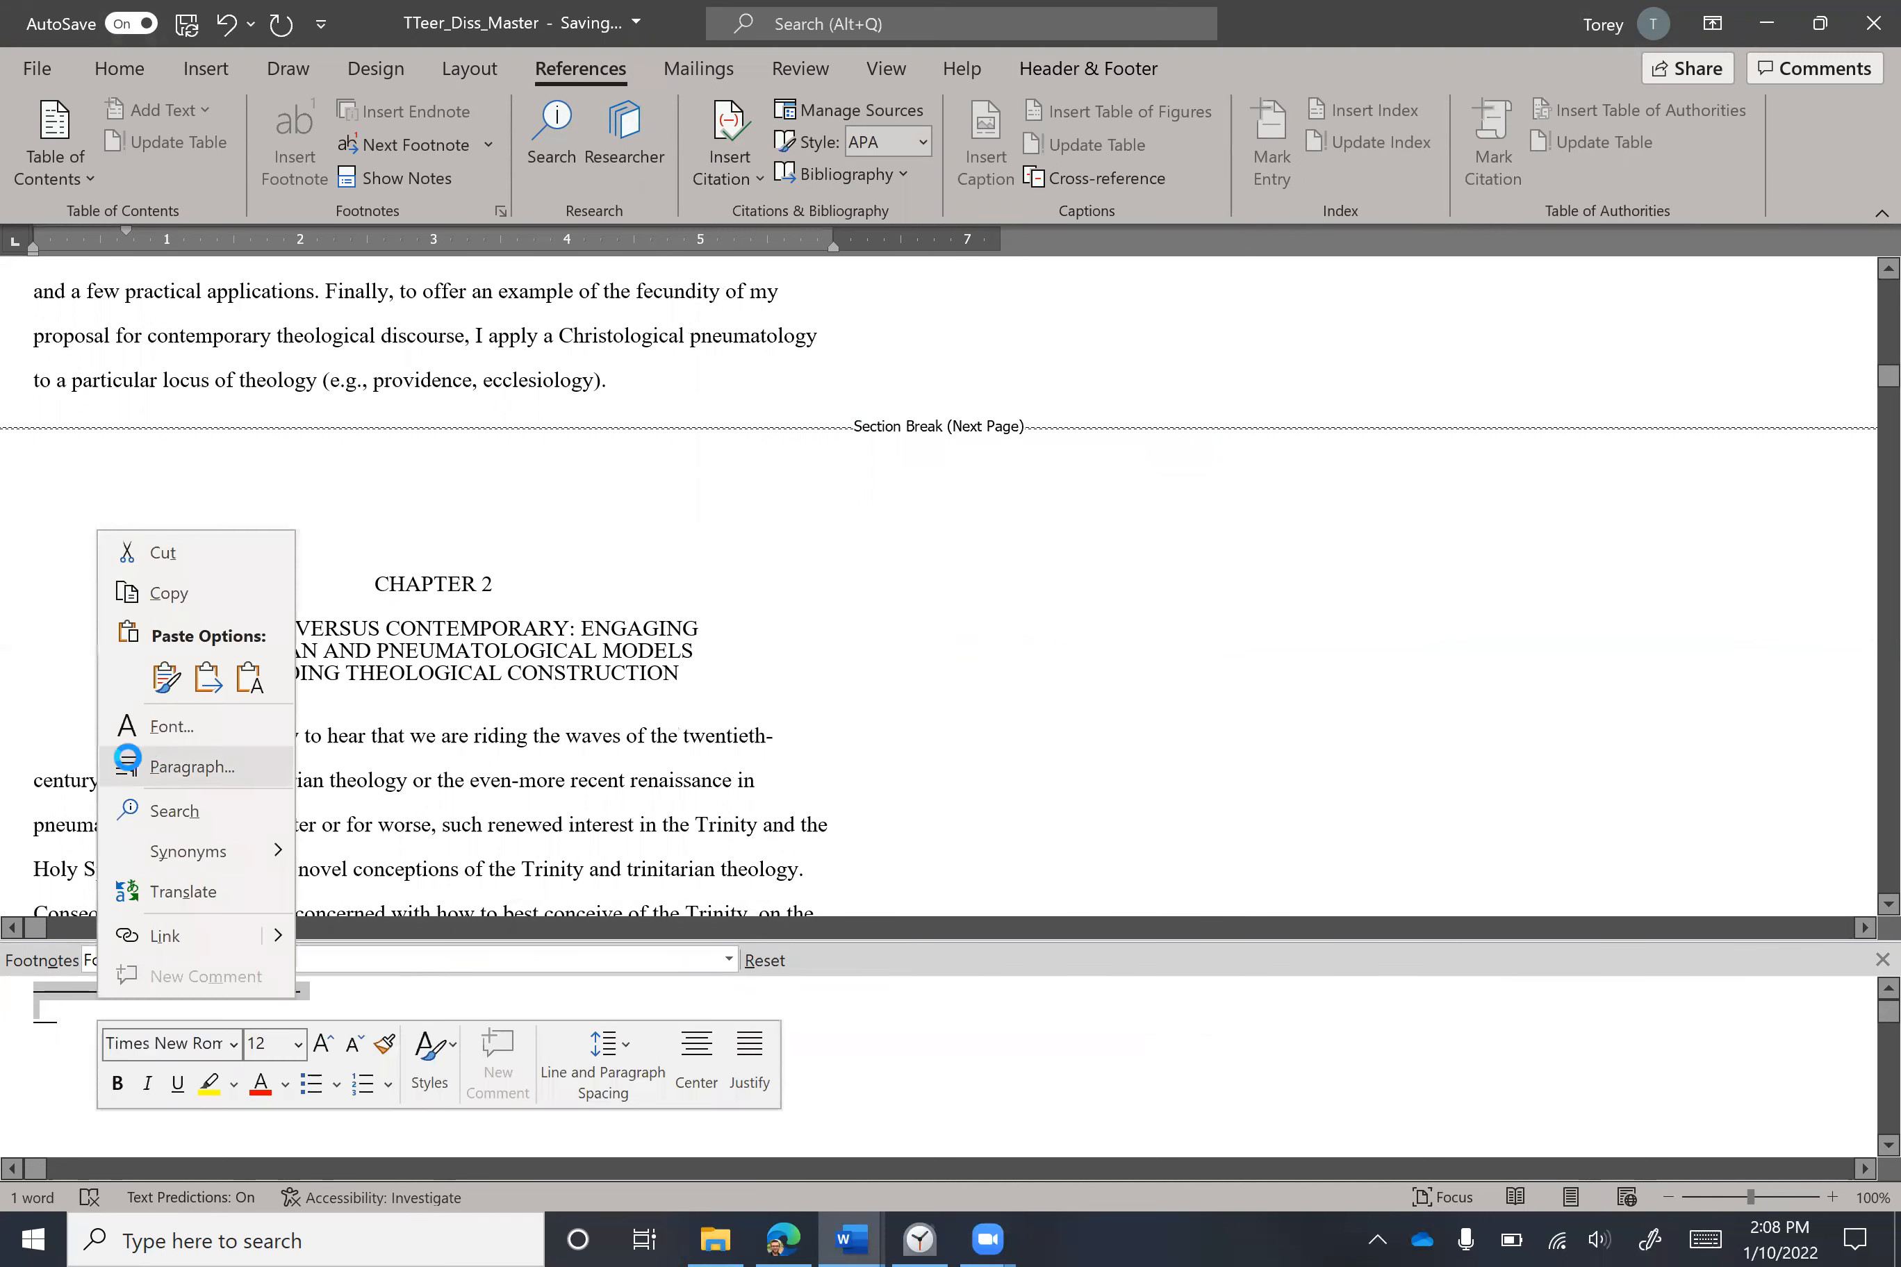
pyautogui.click(168, 760)
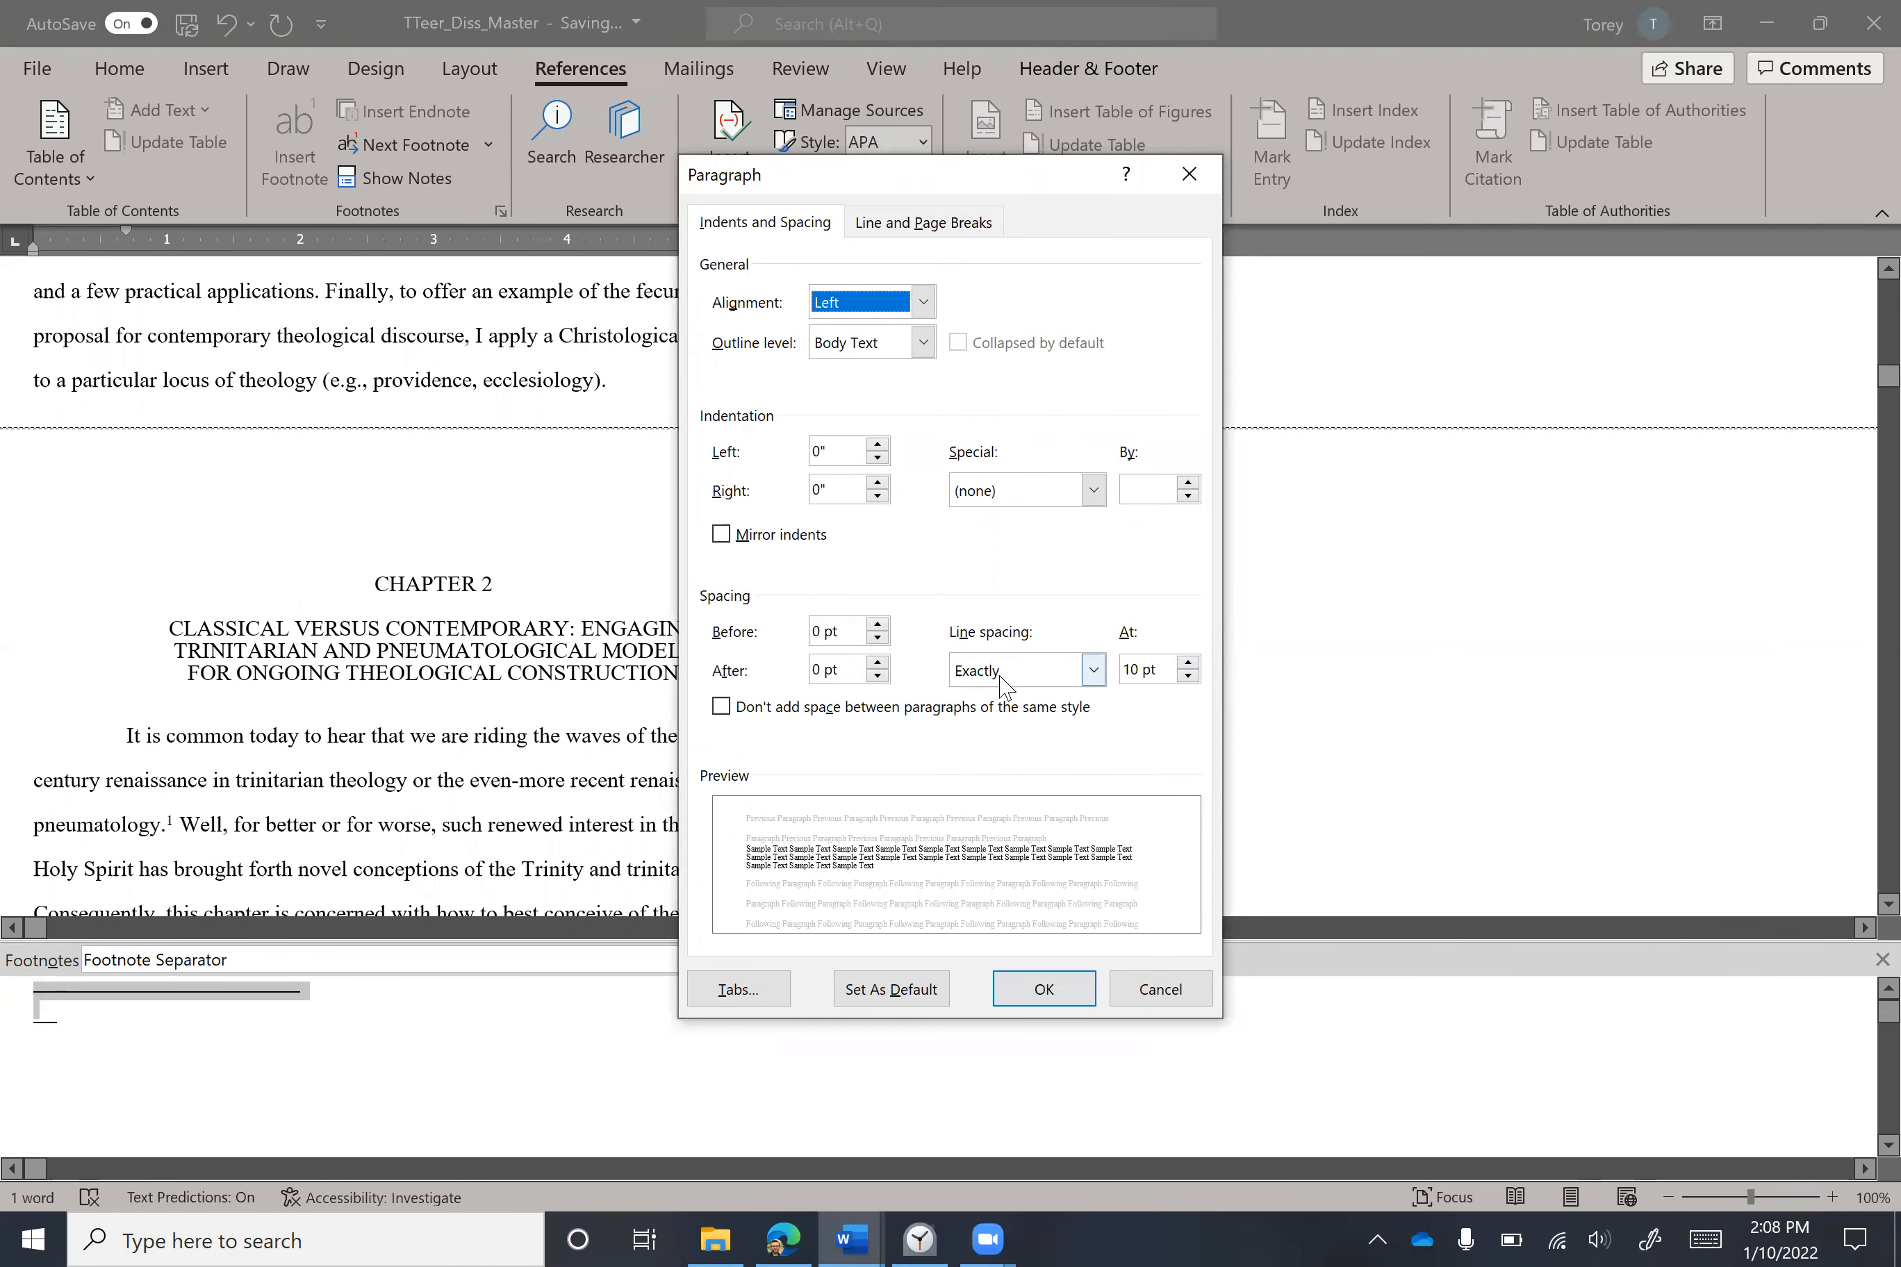
pyautogui.click(1172, 996)
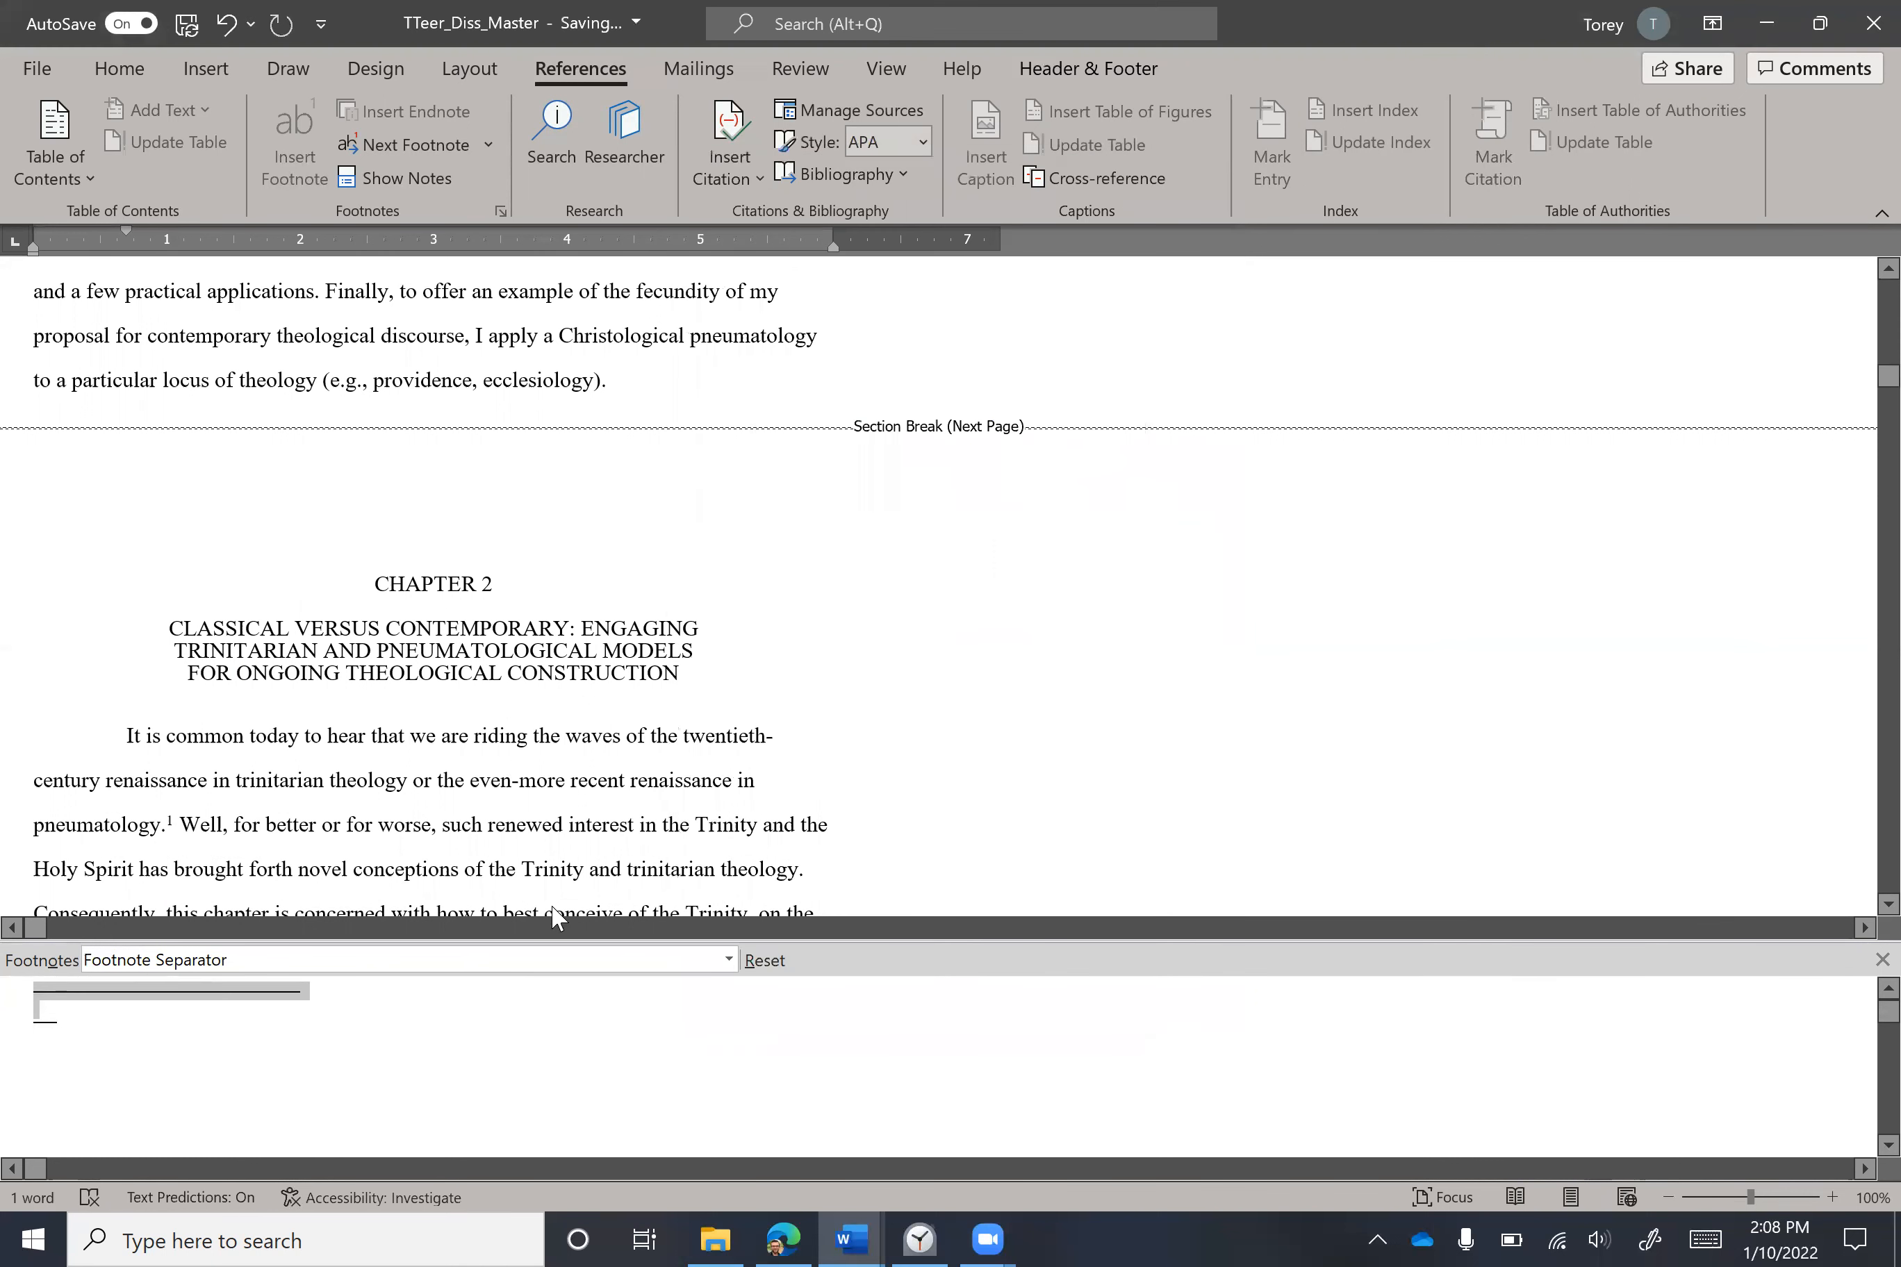
# Set the font size of both footnote separator paragraphs to 10 pt and check the size on the short paragraph.
pyautogui.rightClick(152, 1017)
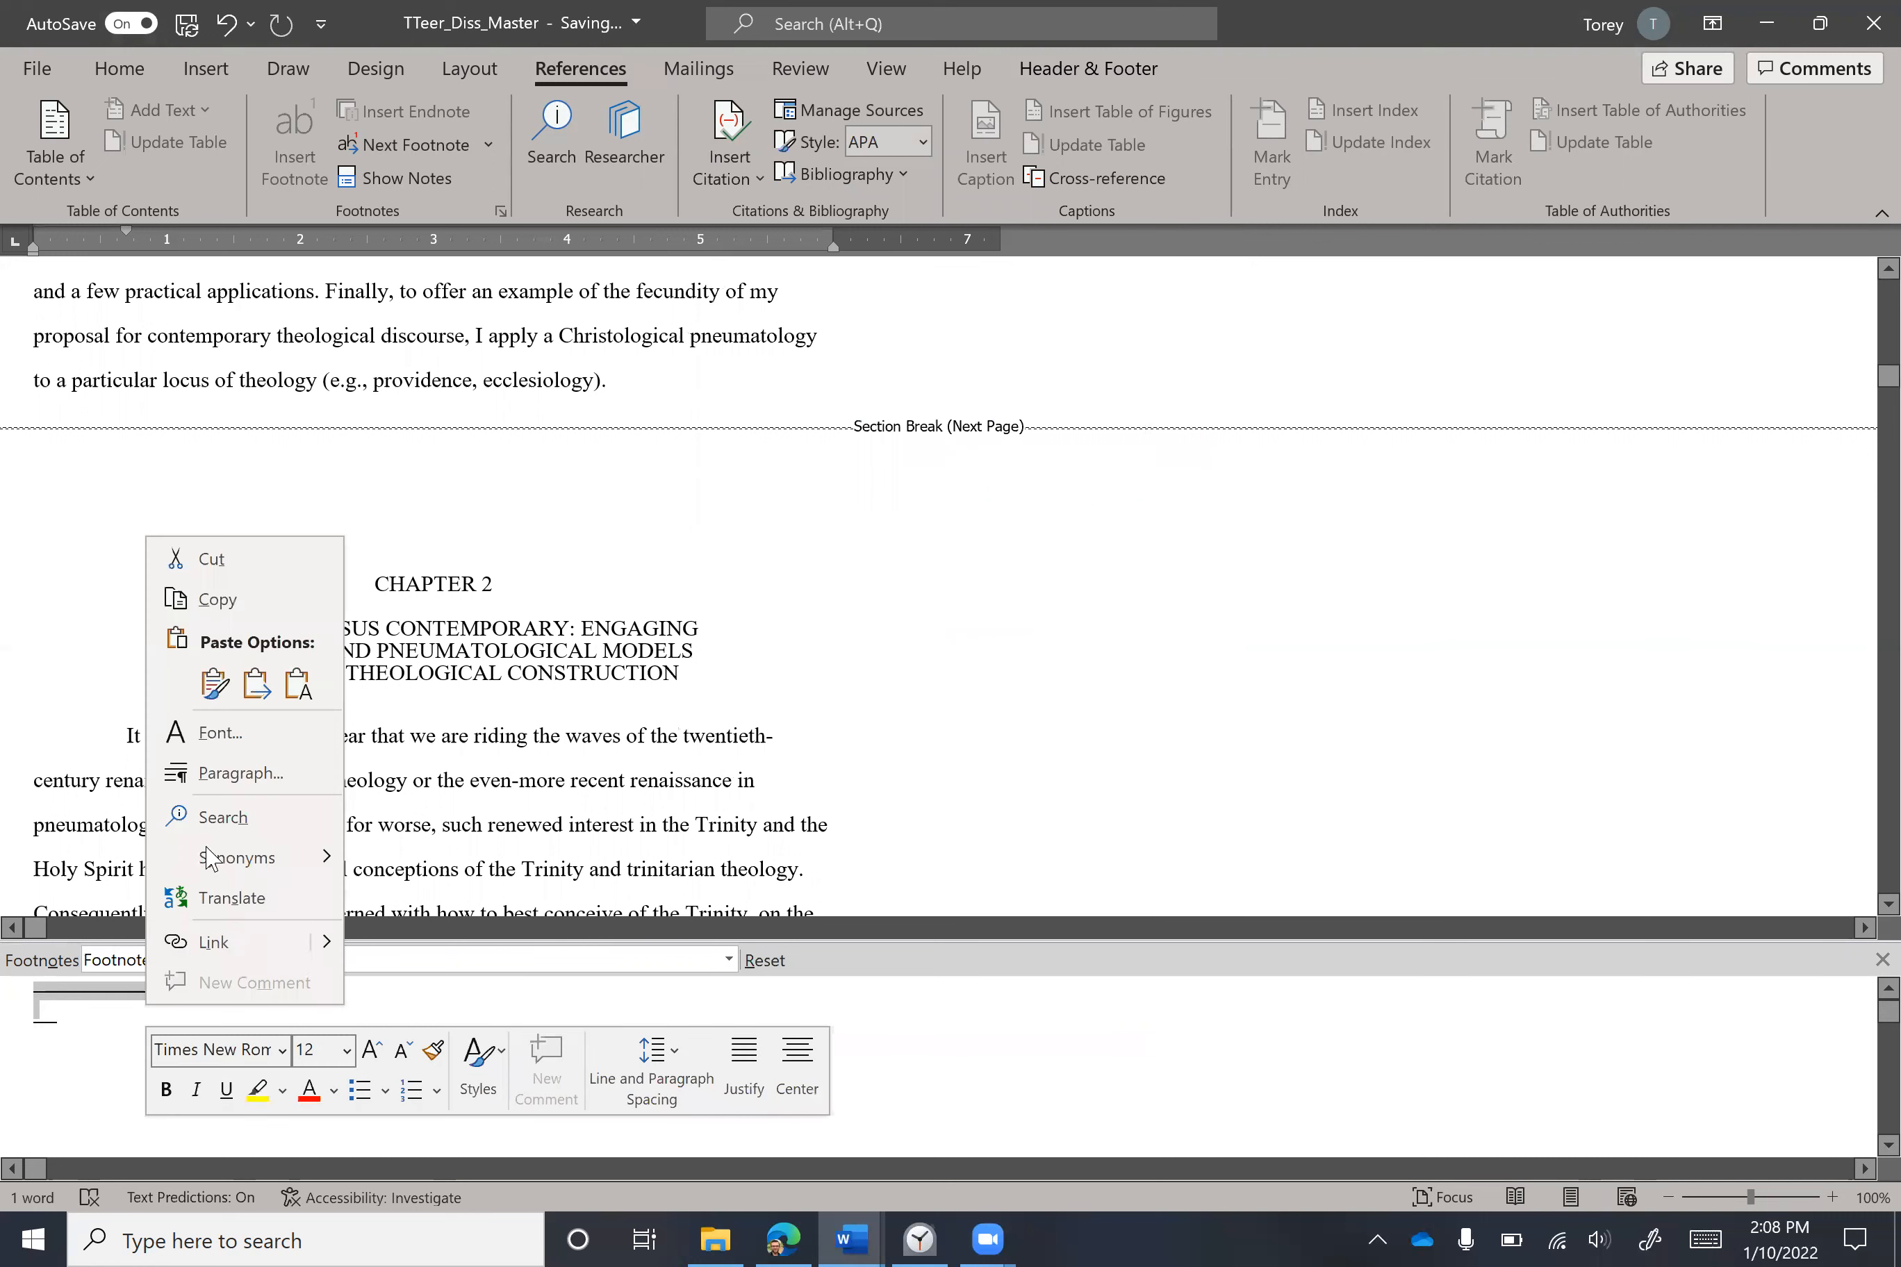
pyautogui.click(255, 734)
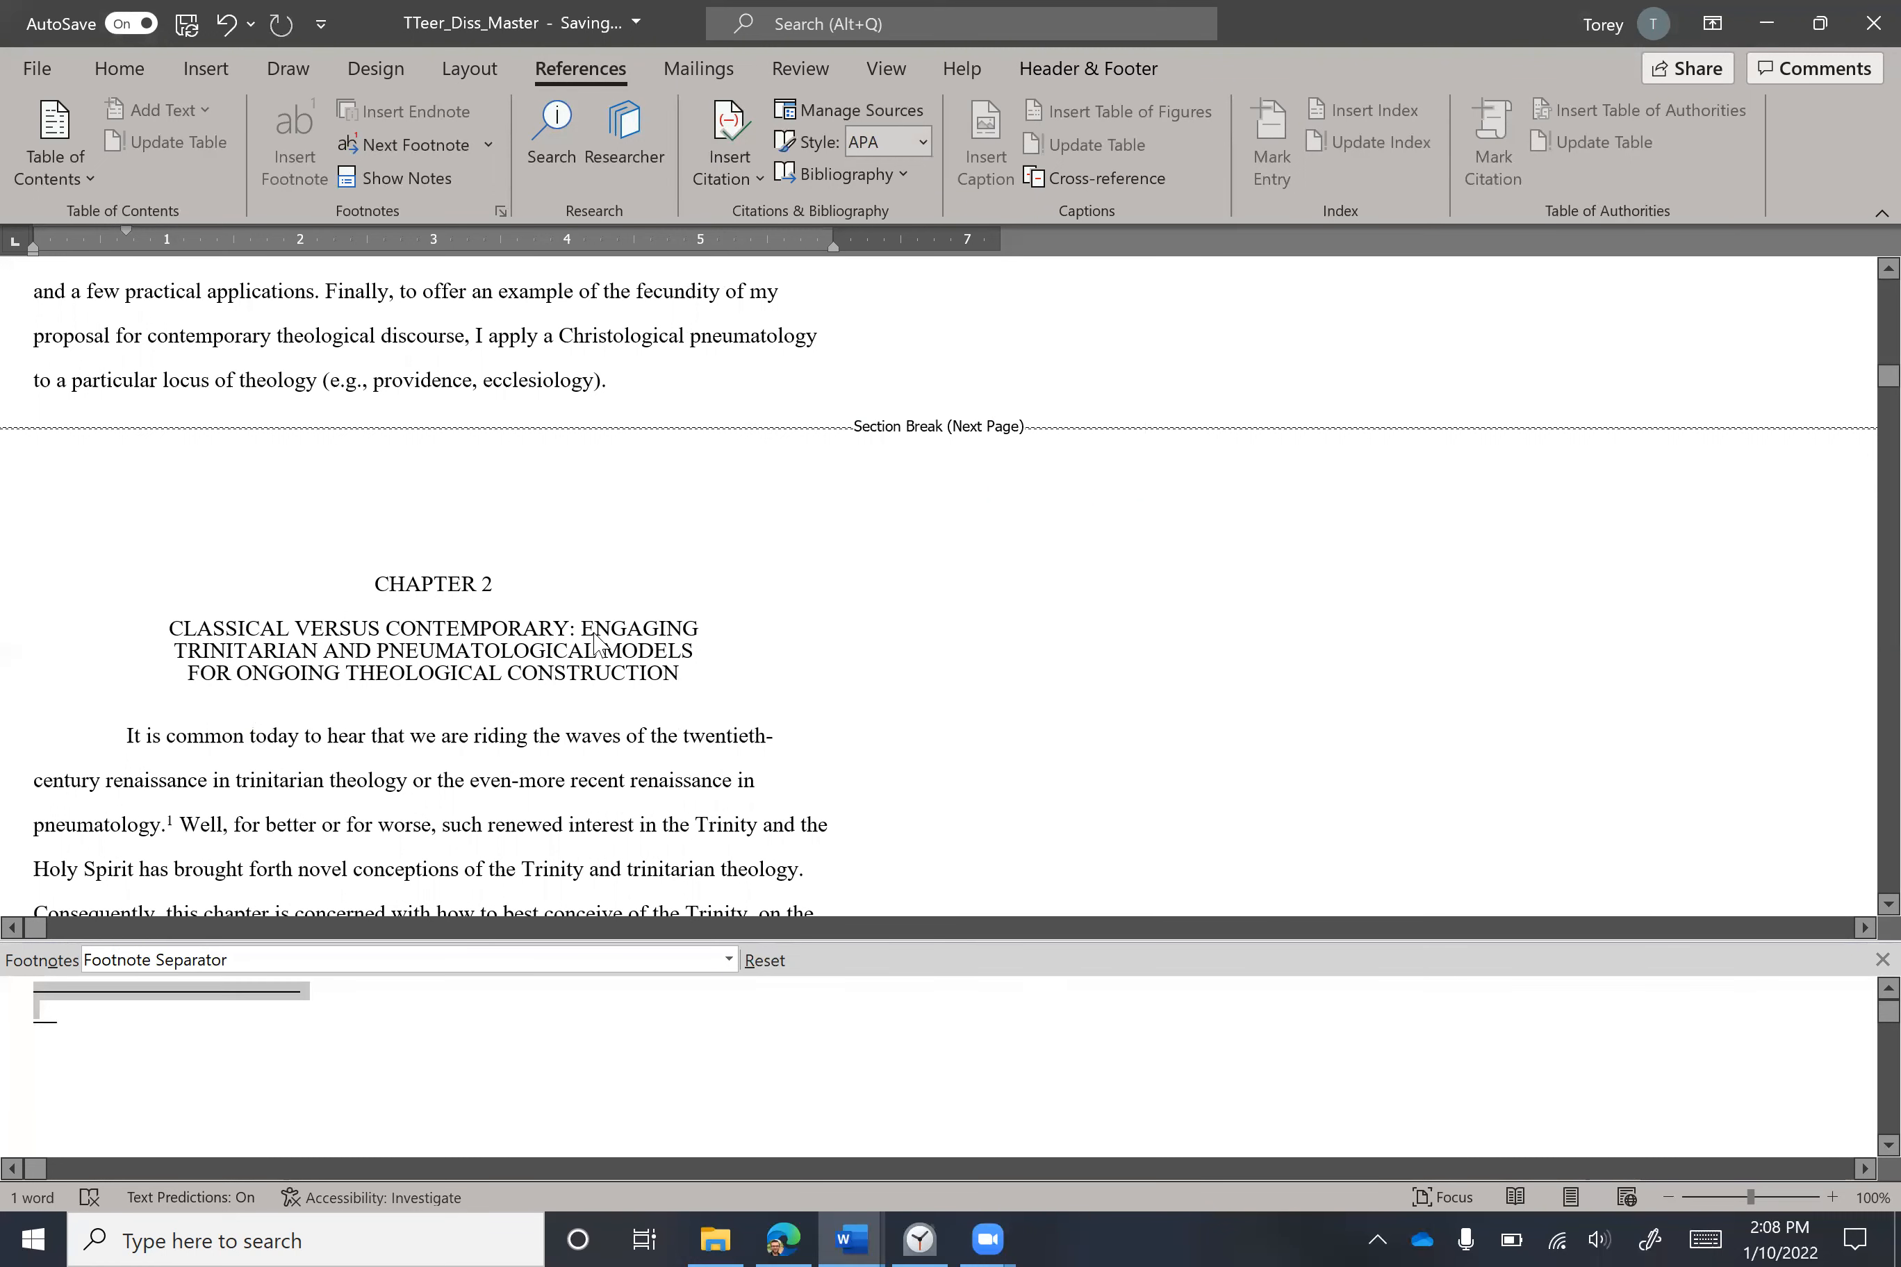
pyautogui.click(1137, 405)
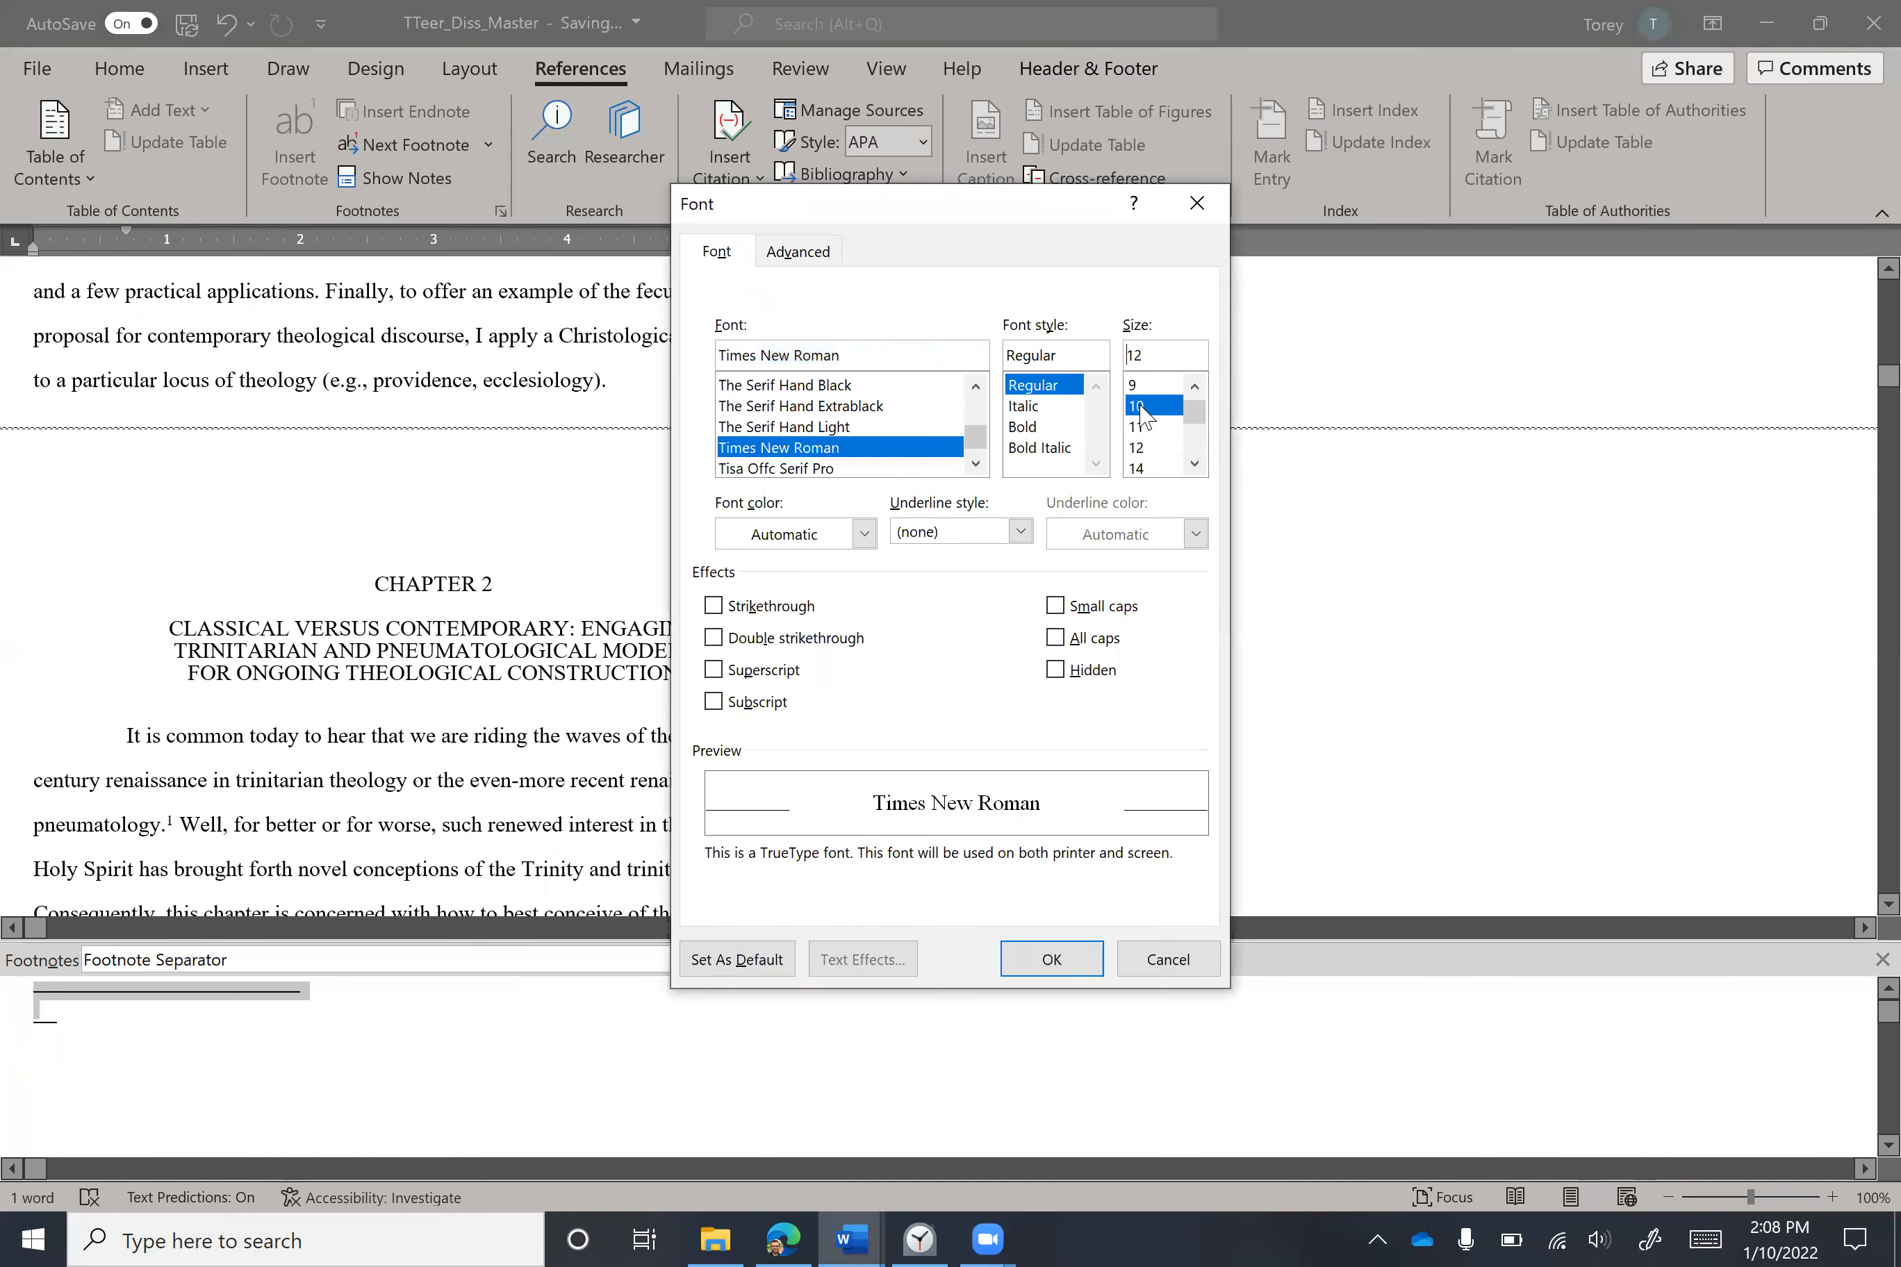
pyautogui.click(1051, 959)
pyautogui.click(52, 1010)
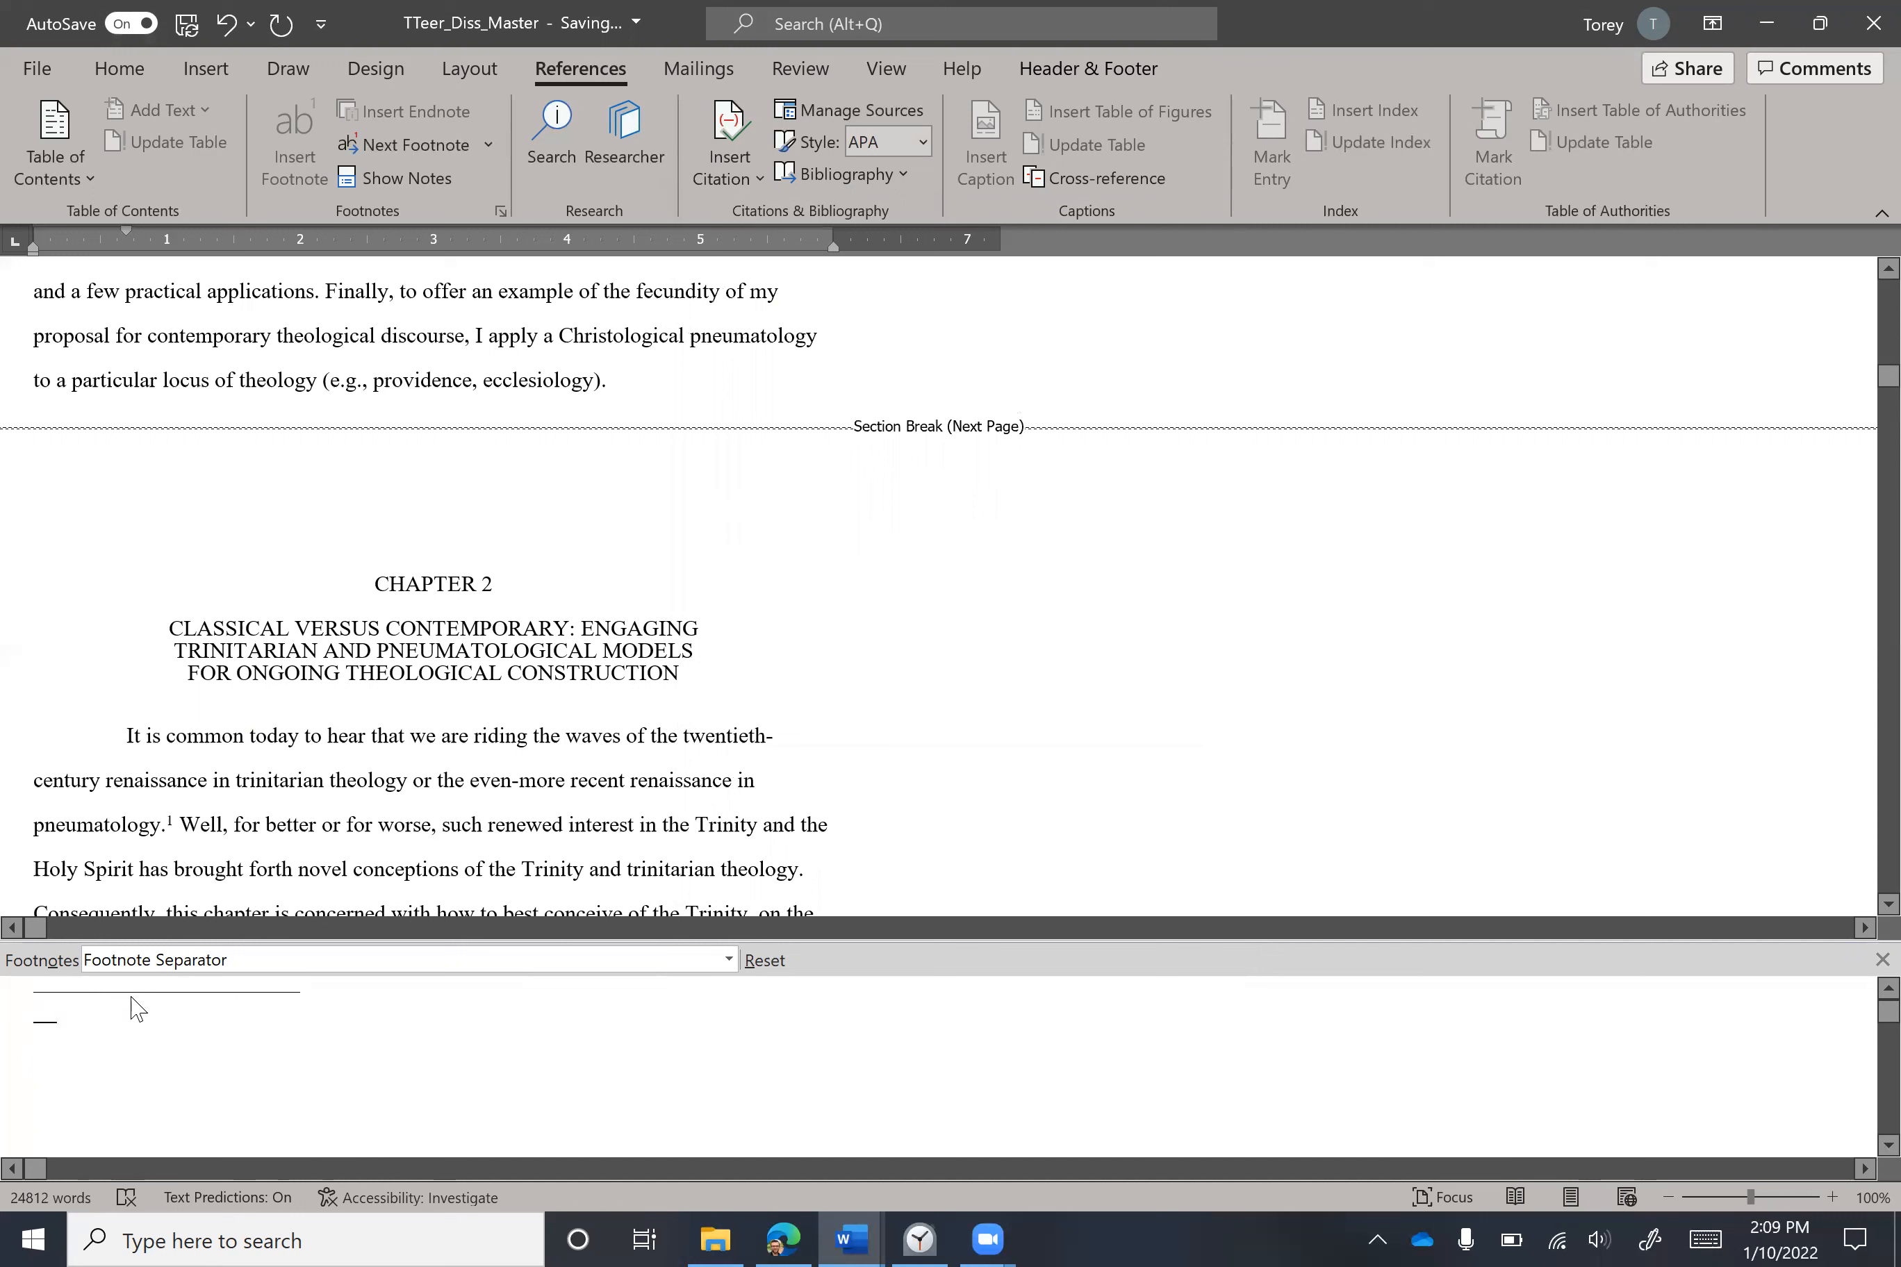
pyautogui.rightClick(113, 1013)
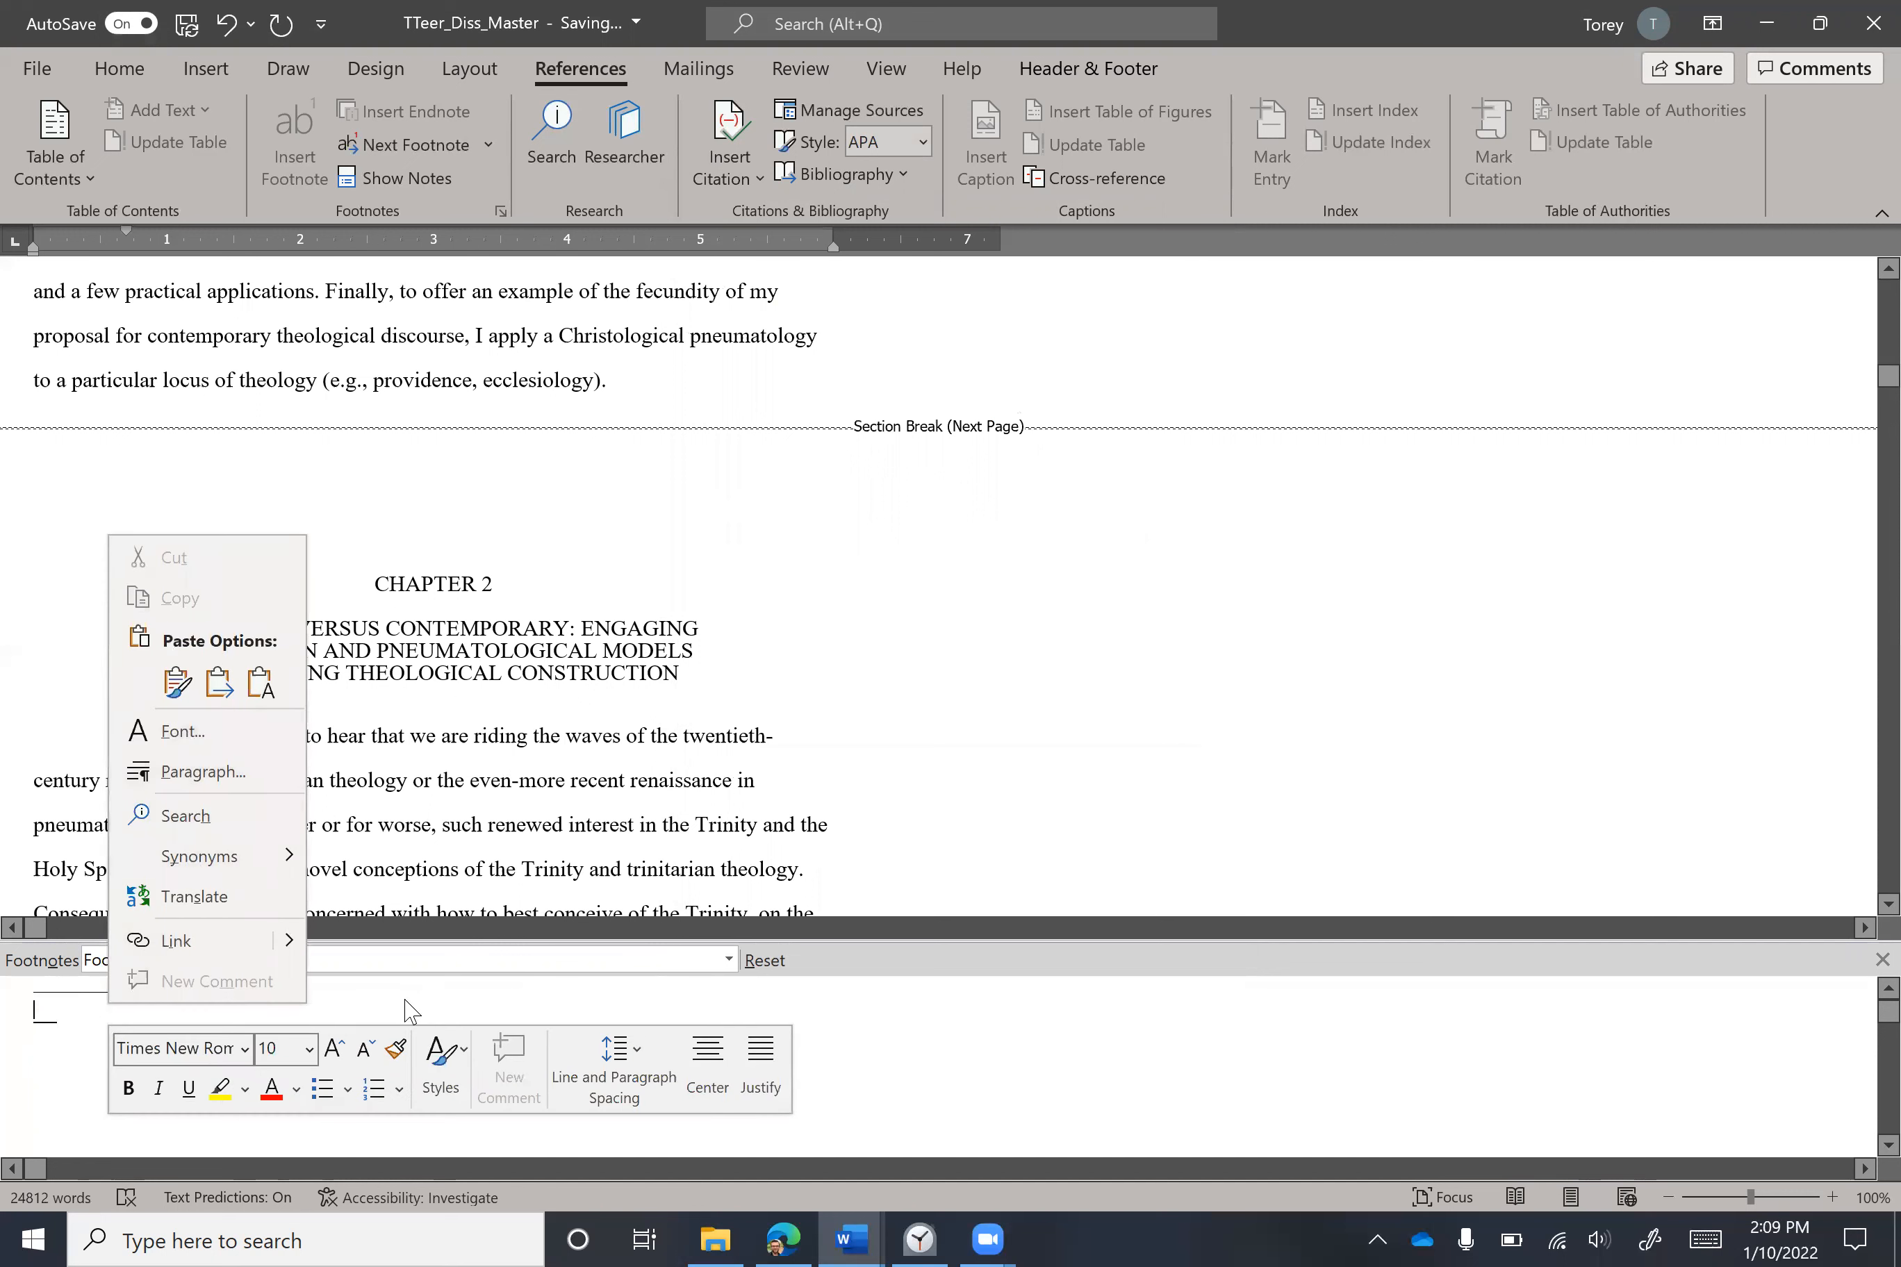
pyautogui.click(287, 1018)
# Replace the Footnote Continuation Separator with a copy of the formatted footnote separator and remove the extra blank paragraph.
pyautogui.click(197, 963)
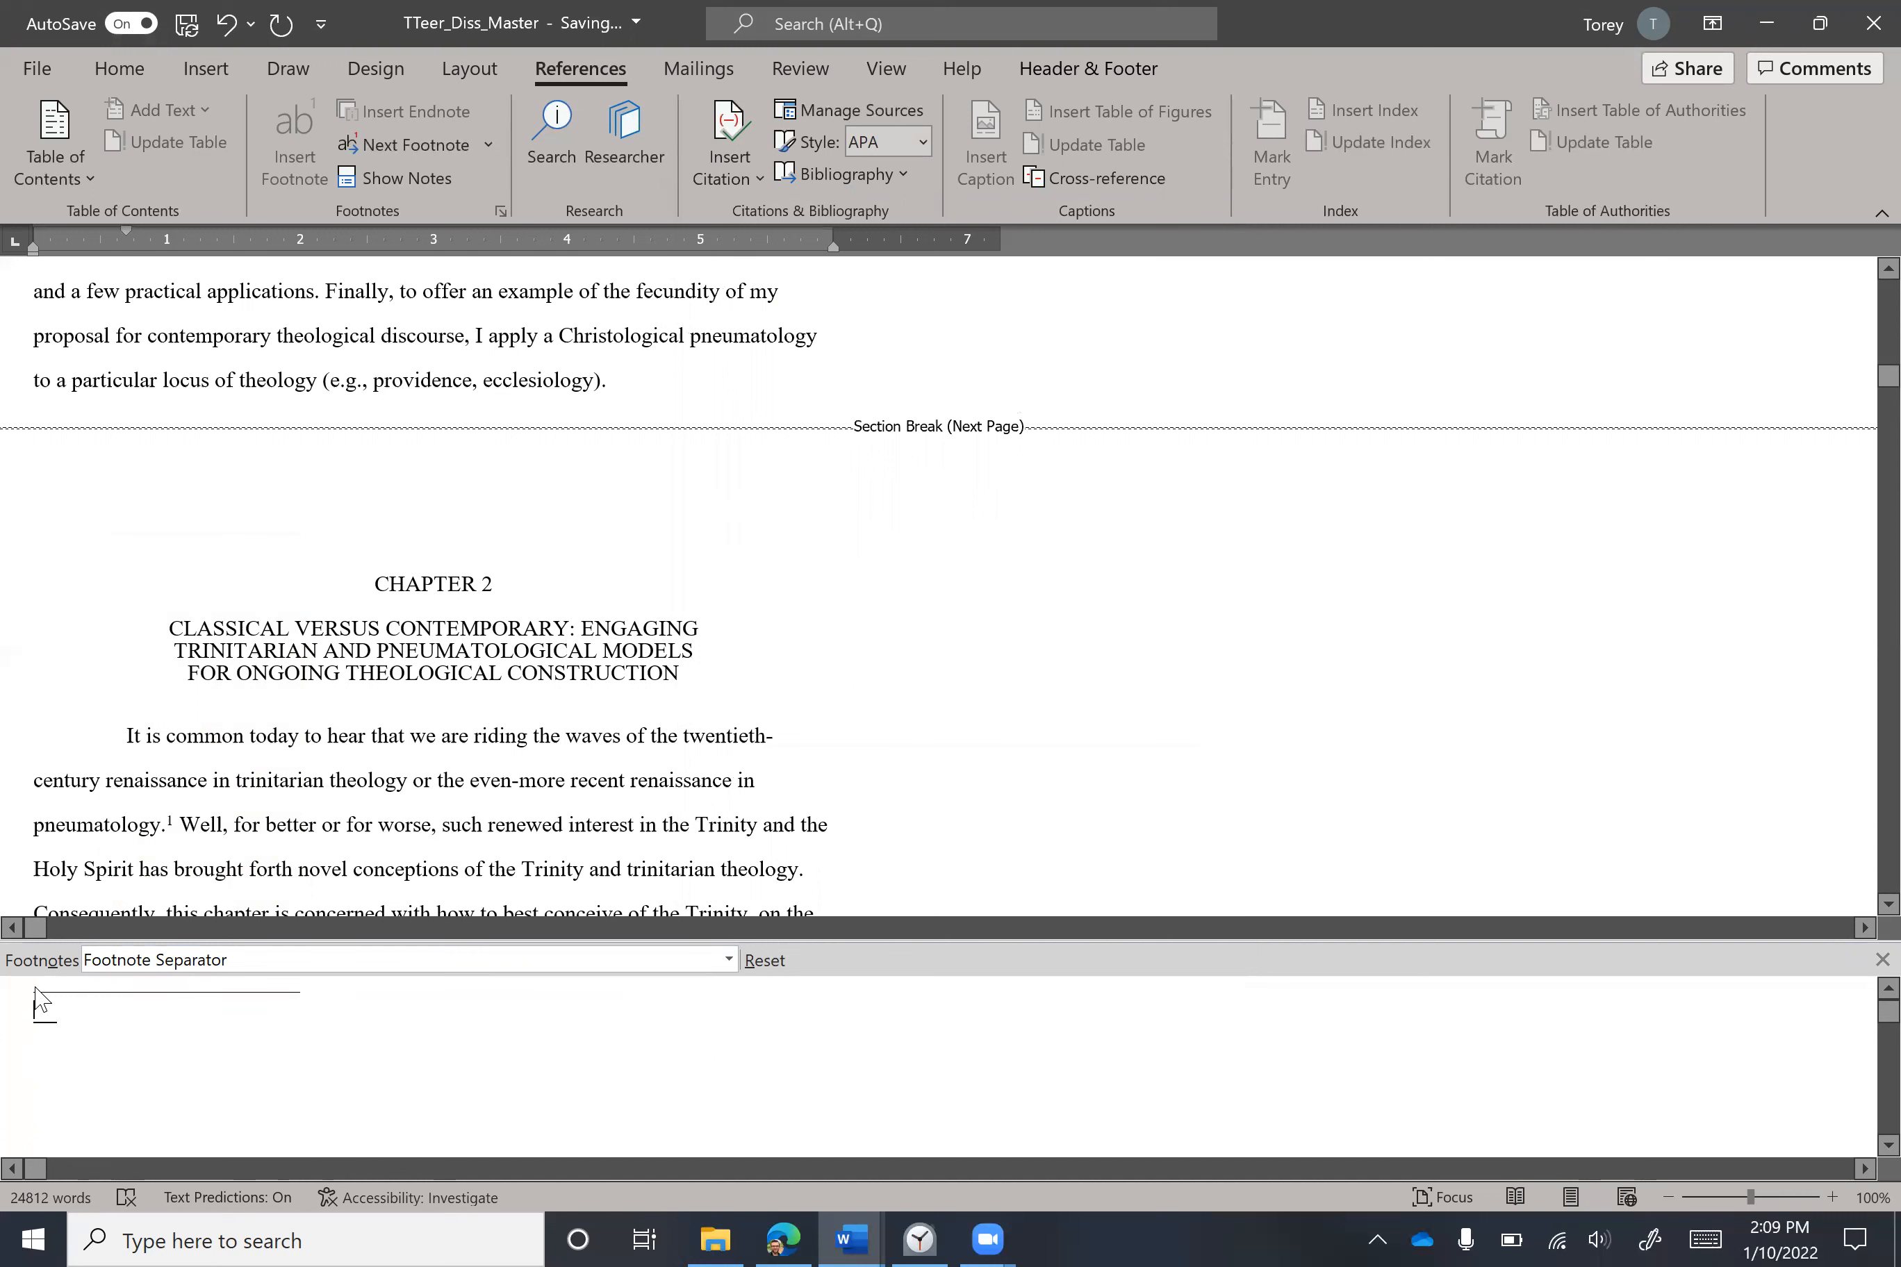
pyautogui.moveTo(40, 1003); pyautogui.dragTo(74, 1014)
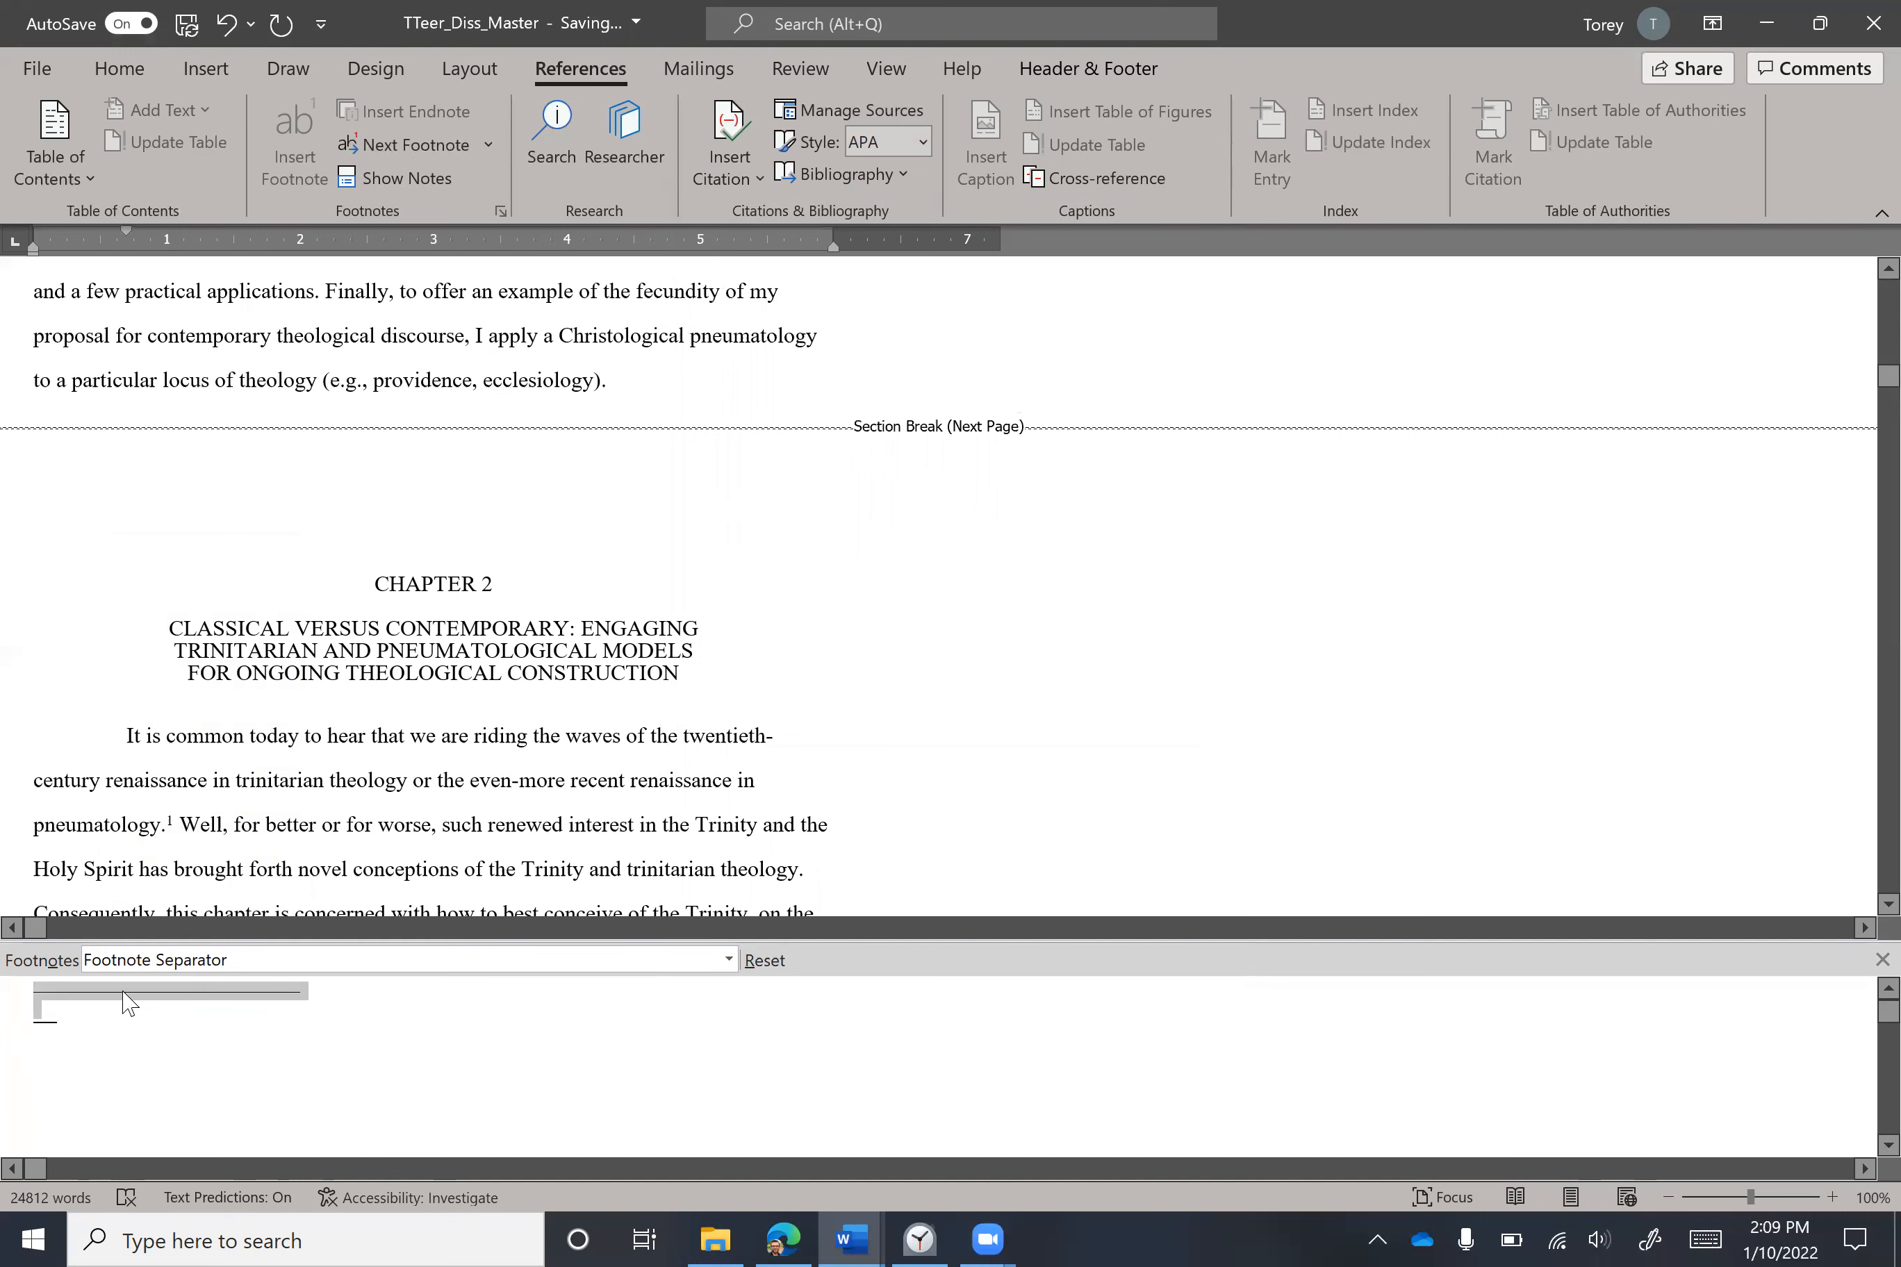
pyautogui.click(204, 960)
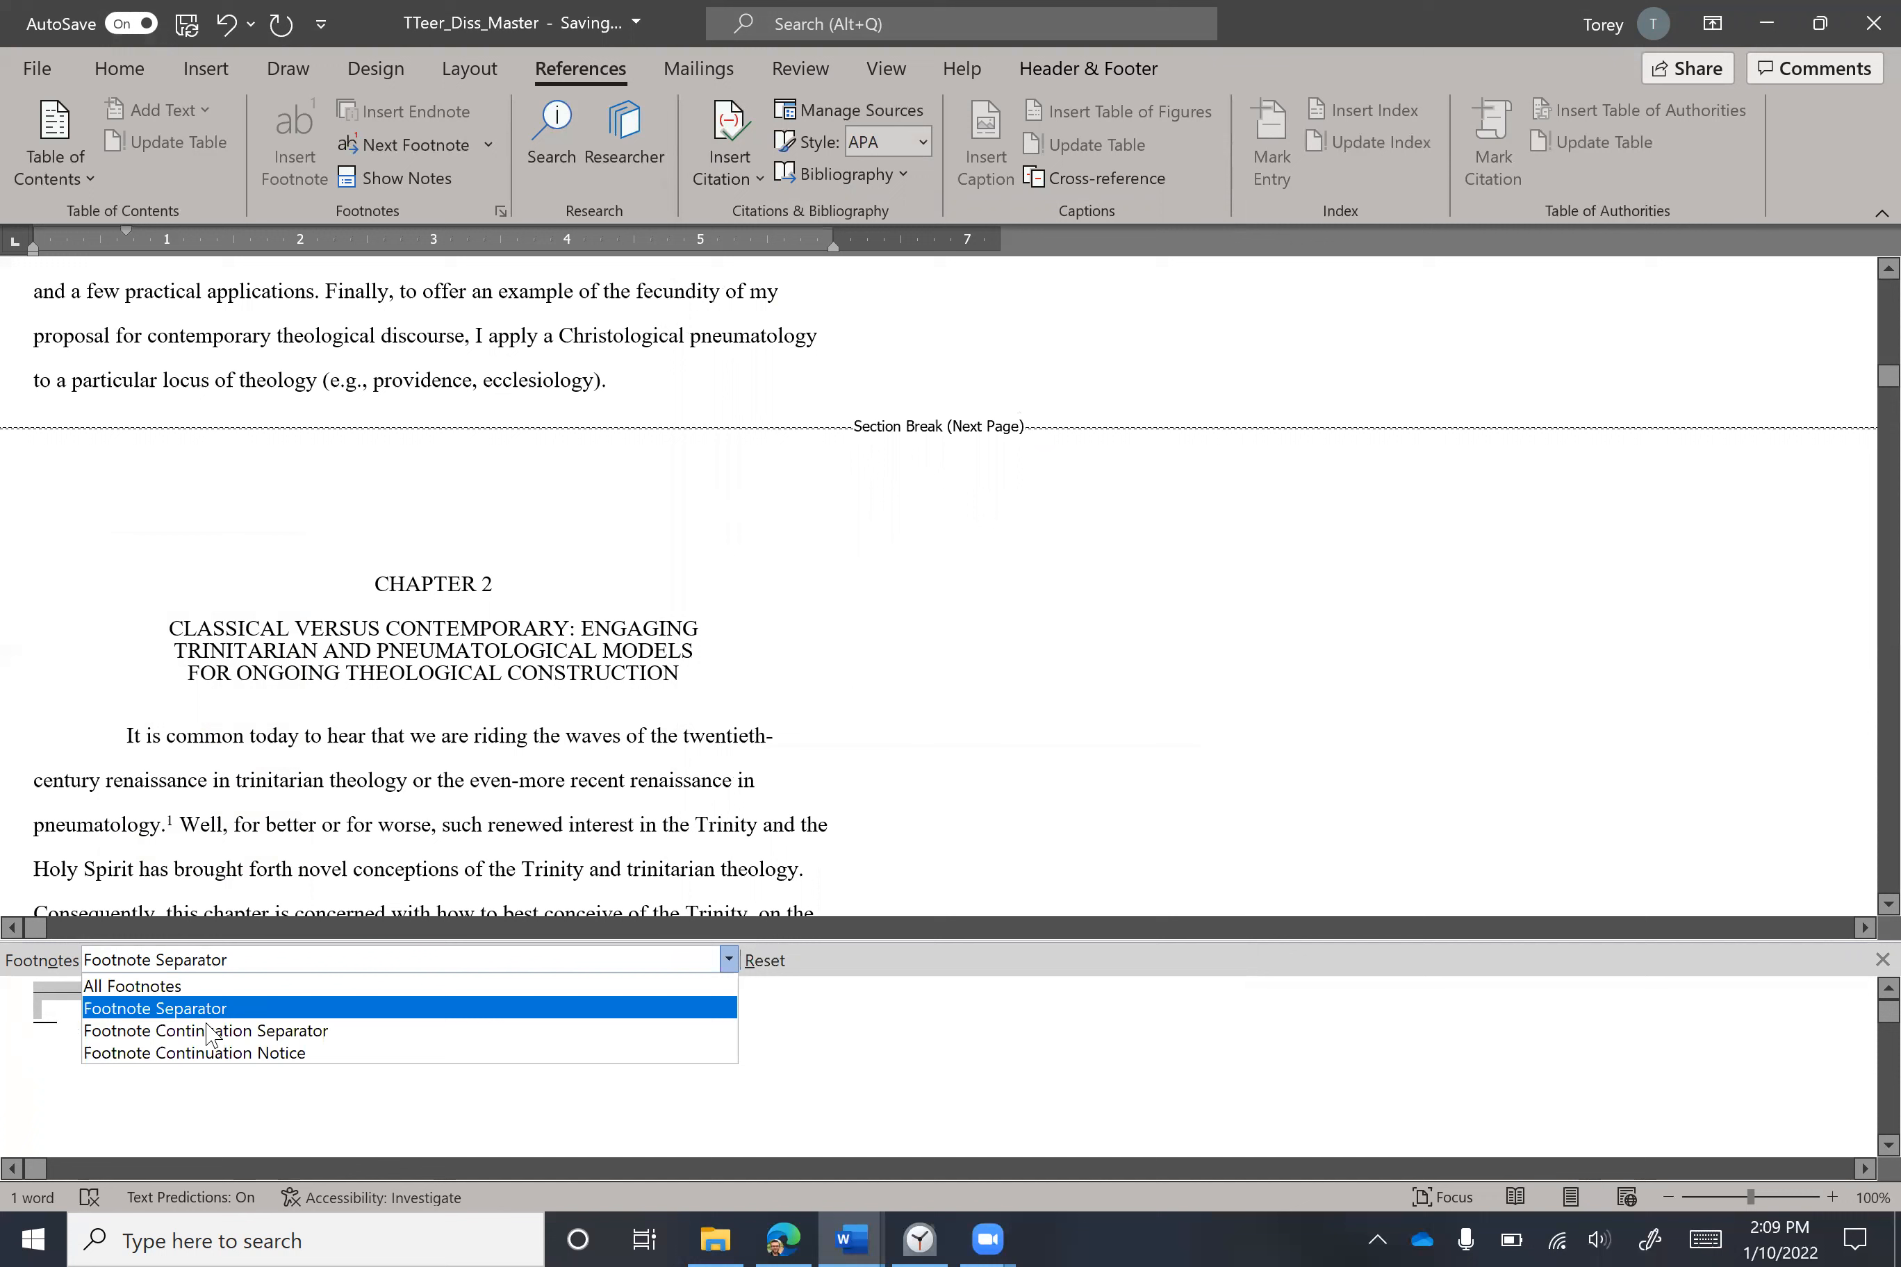
pyautogui.click(214, 1031)
pyautogui.moveTo(33, 1001); pyautogui.dragTo(119, 1016)
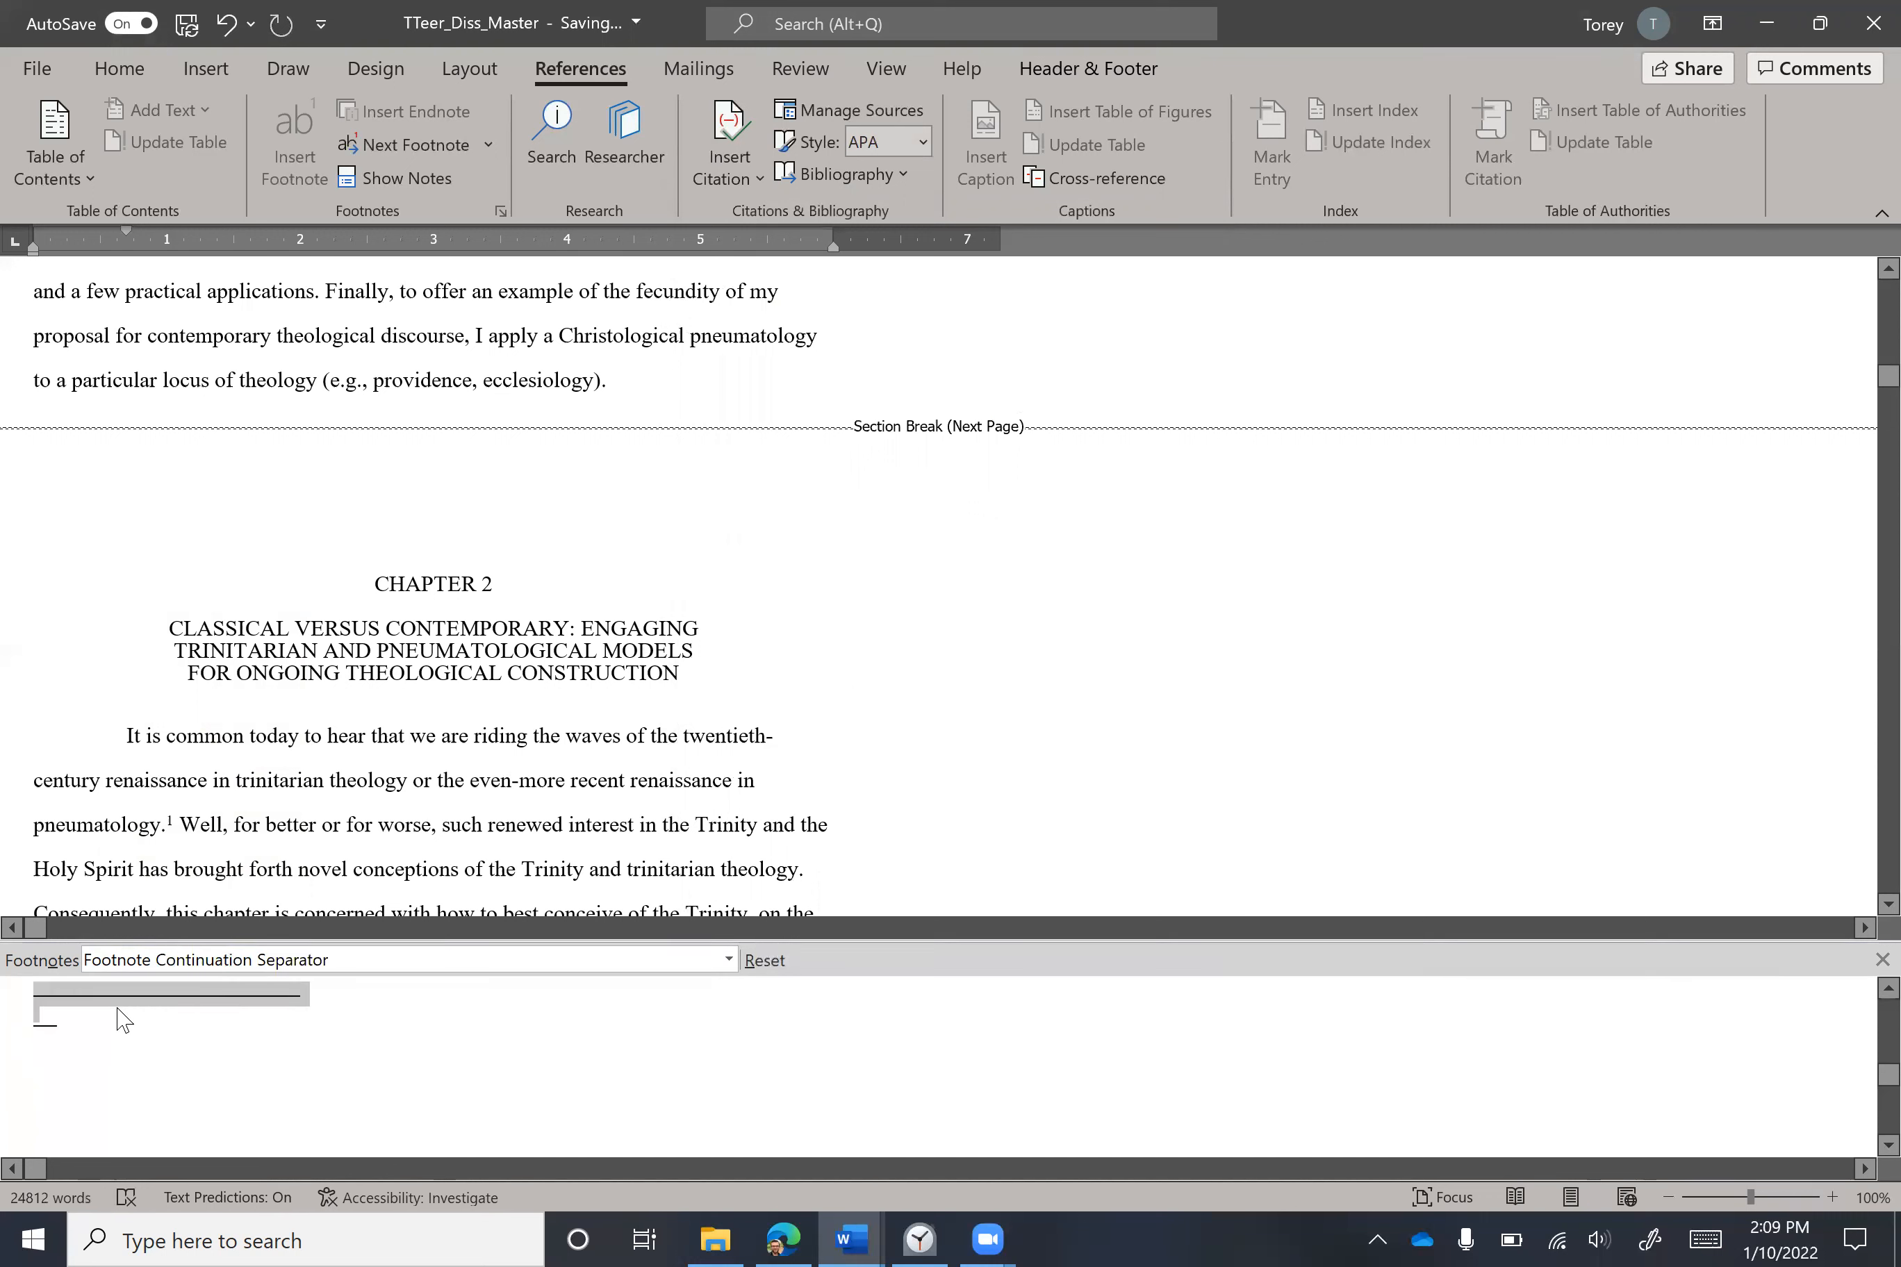
pyautogui.hotkey('ctrl', 'v')
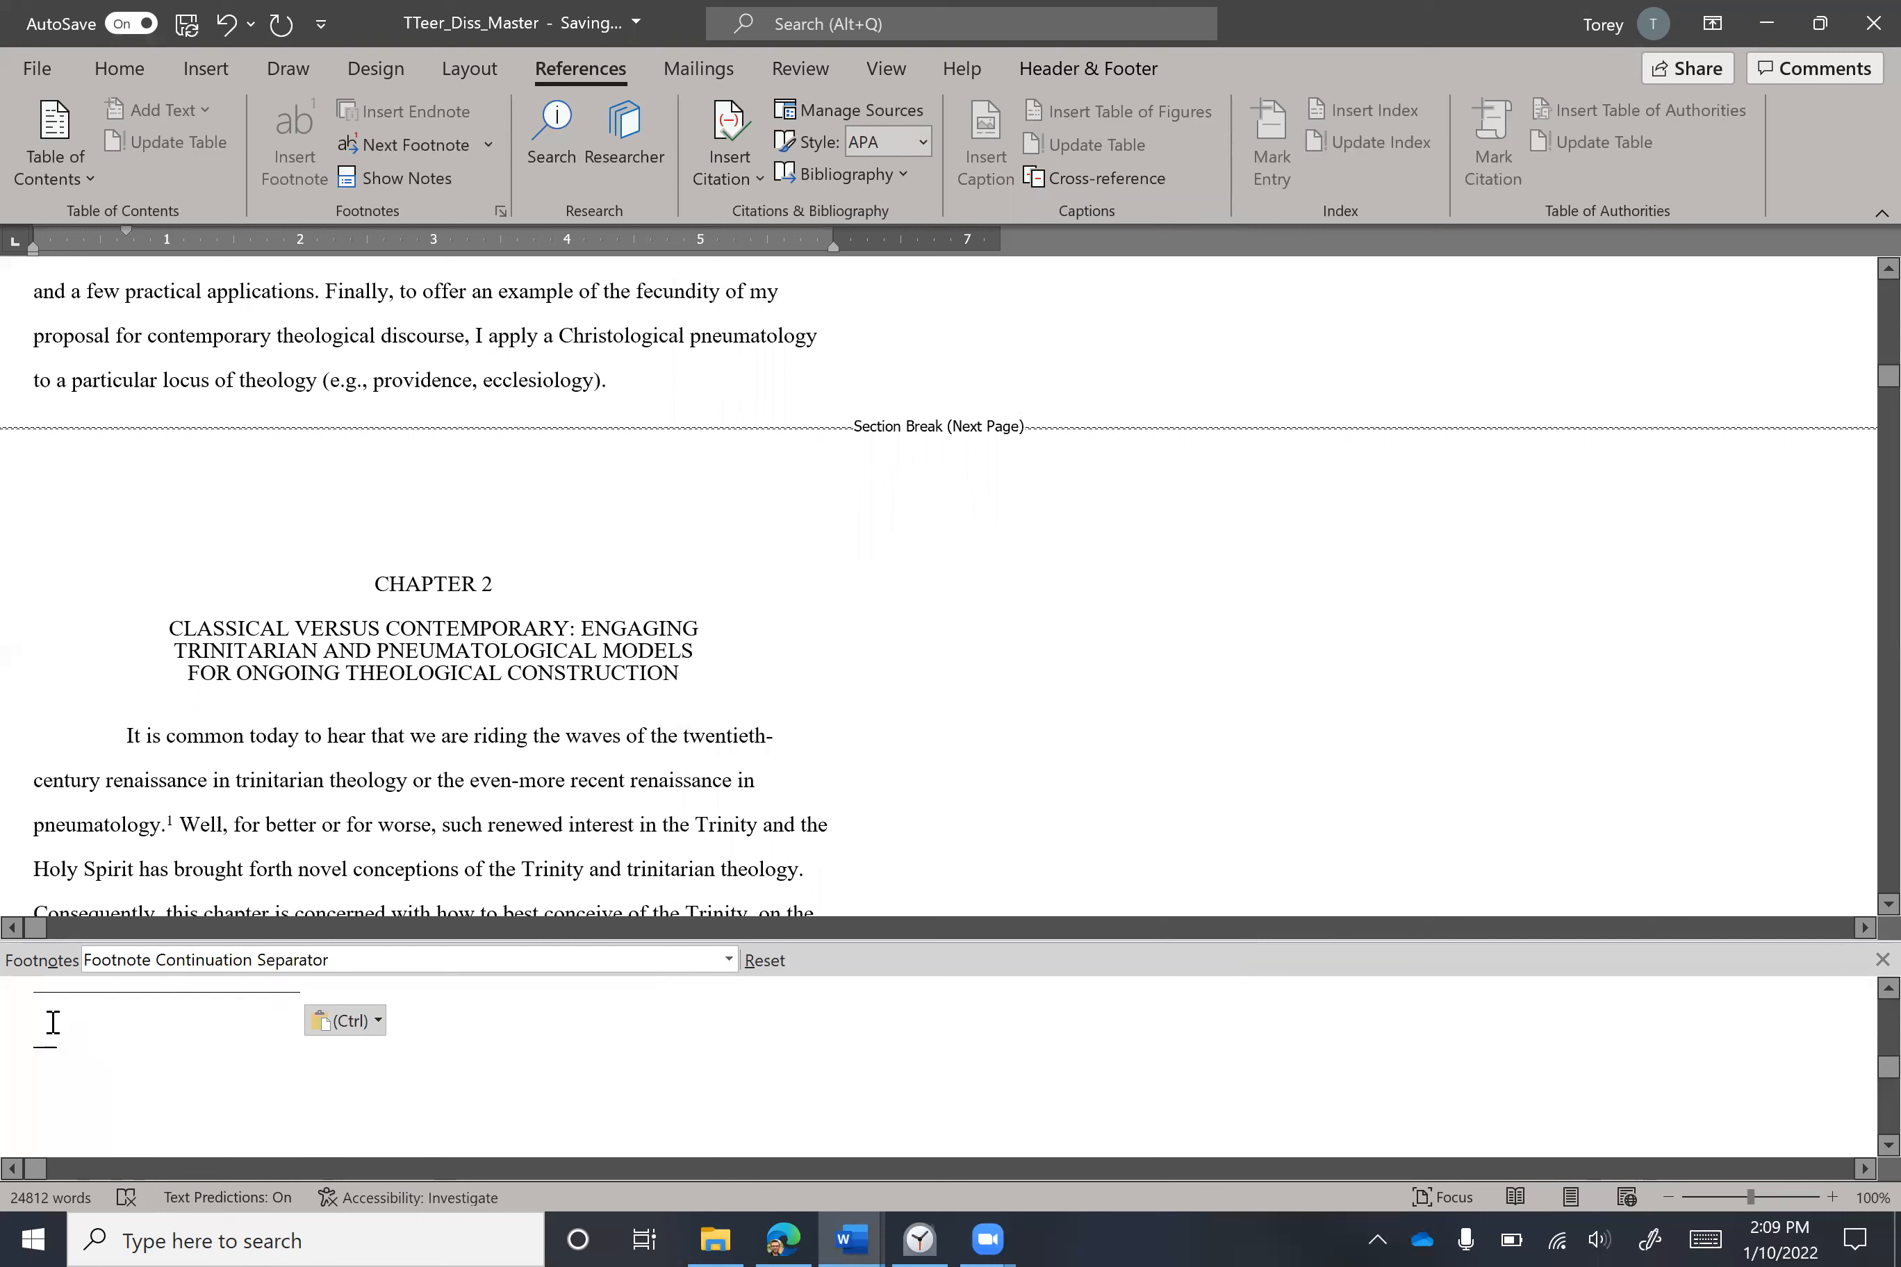
pyautogui.press('BackSpace')
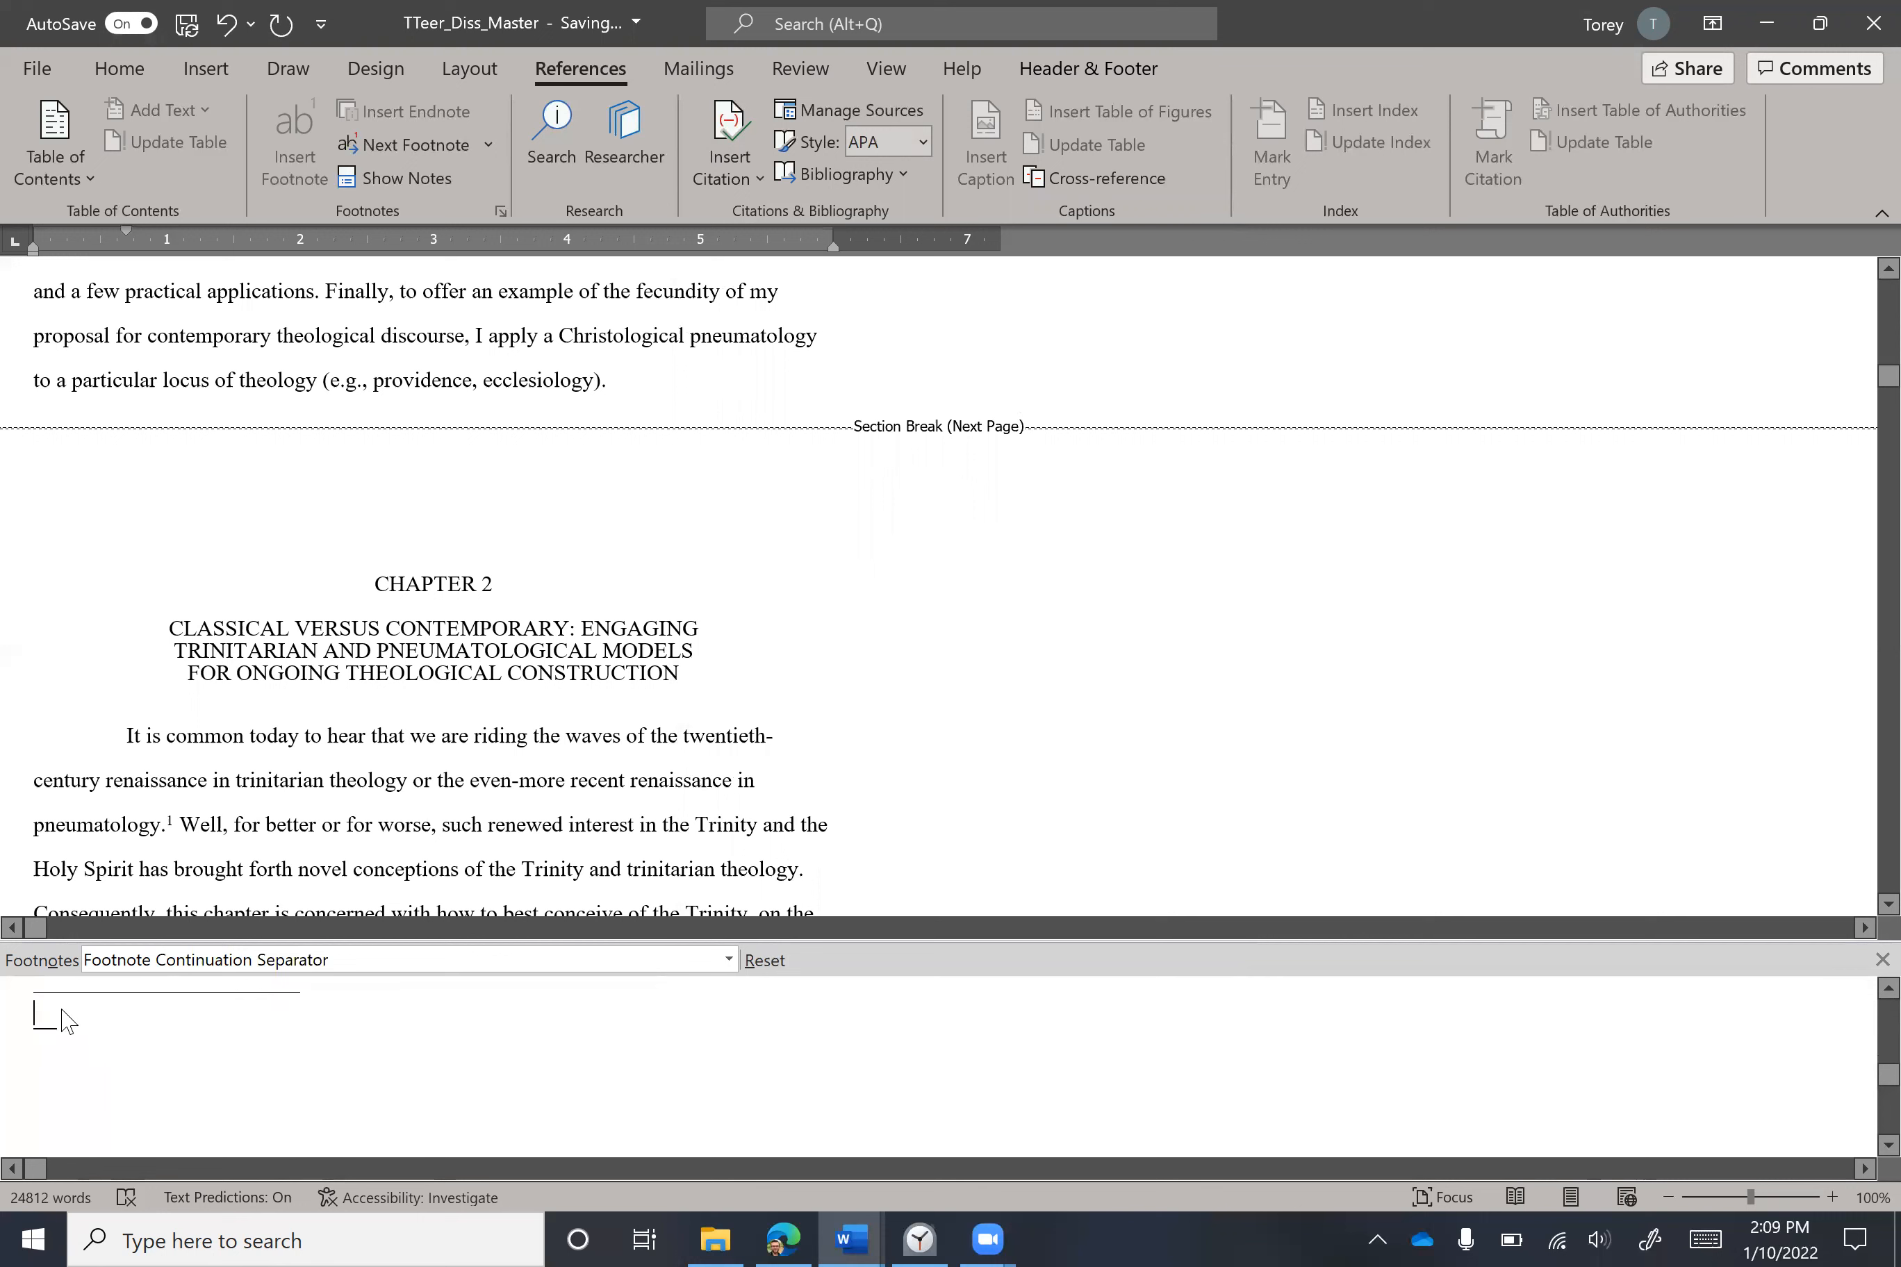
# Show the Footnote Continuation Notice in the notes pane and set its font size to 10 pt.
pyautogui.click(157, 965)
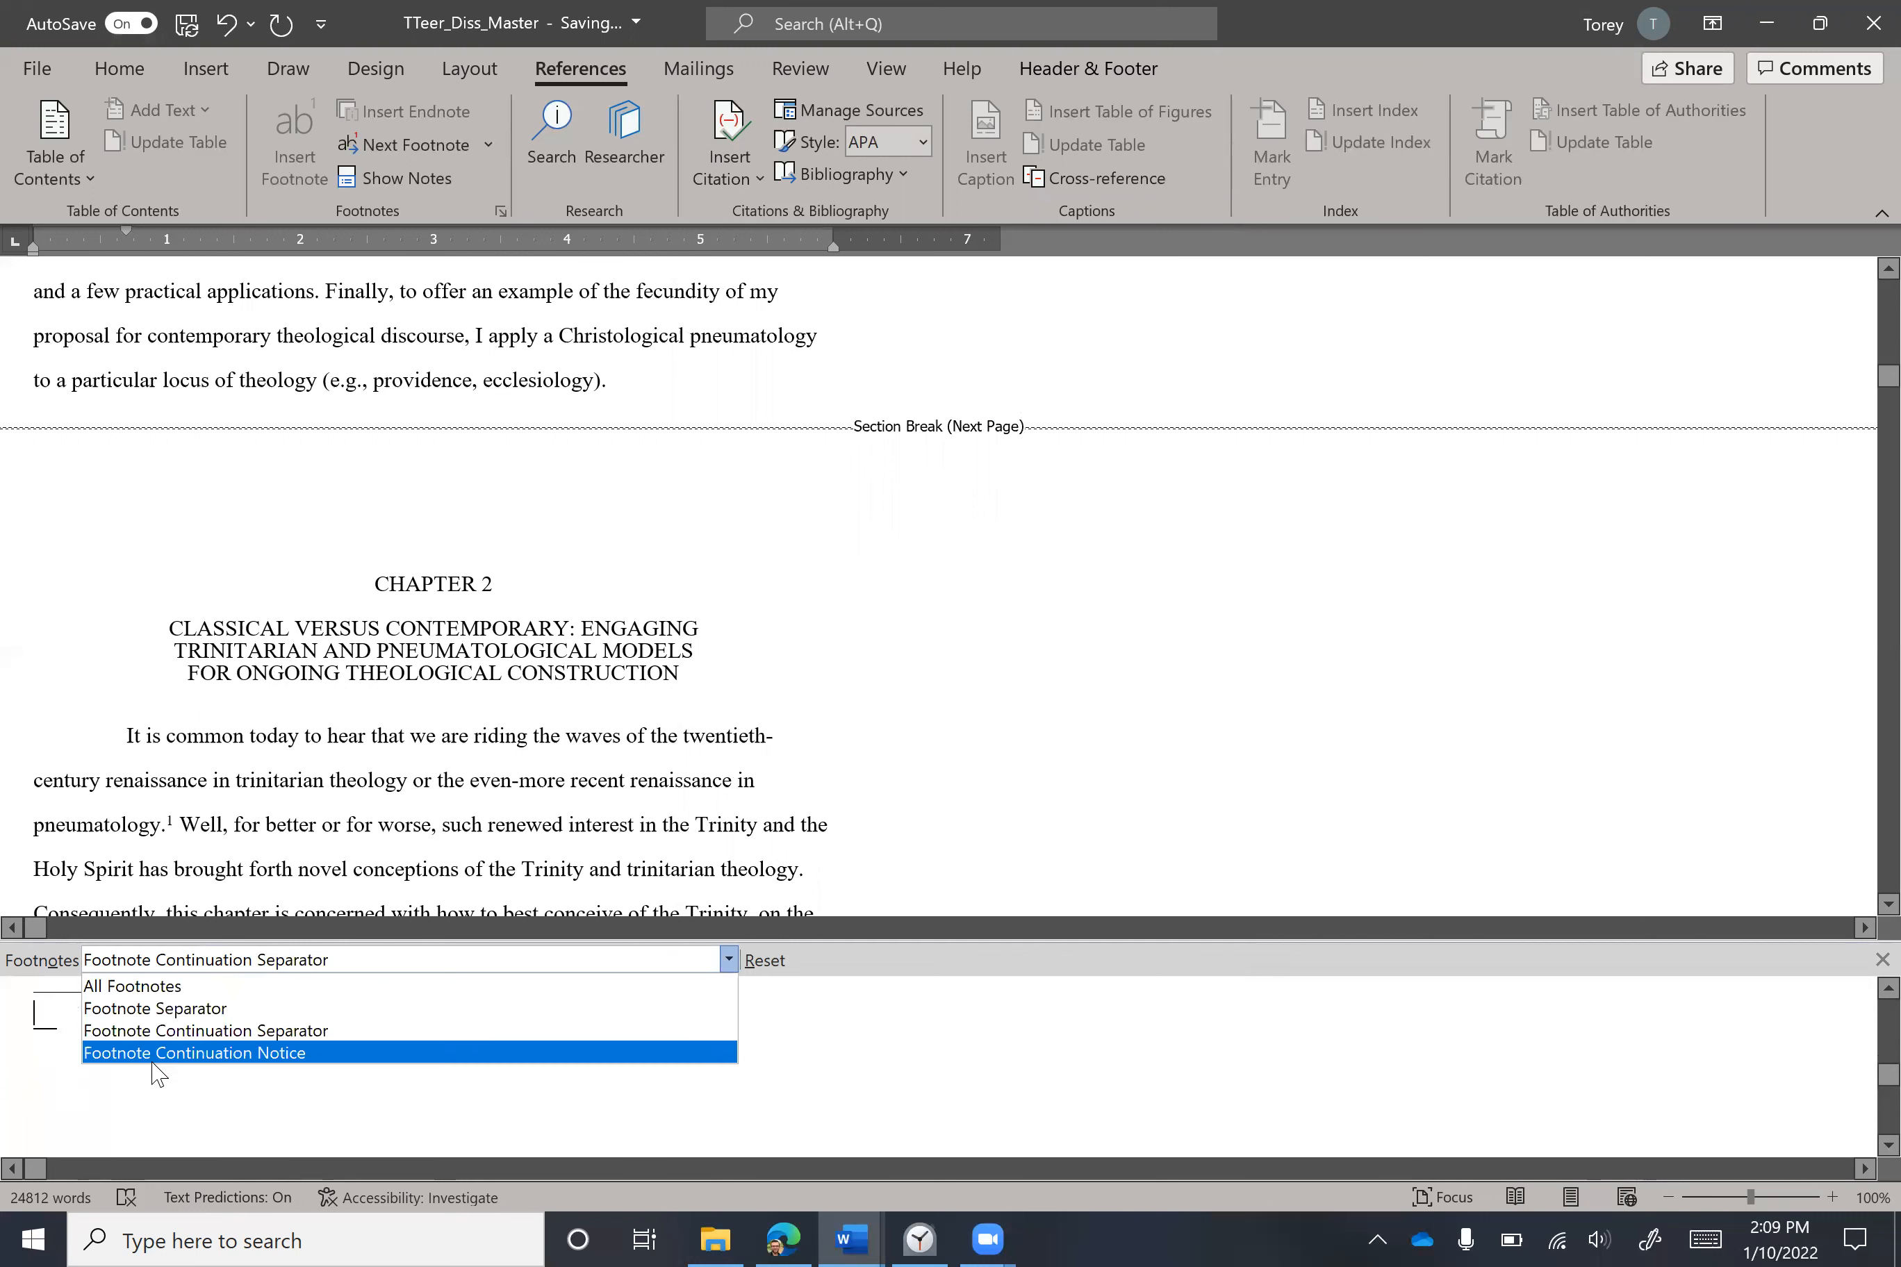
pyautogui.click(40, 992)
pyautogui.moveTo(36, 989); pyautogui.dragTo(243, 1007)
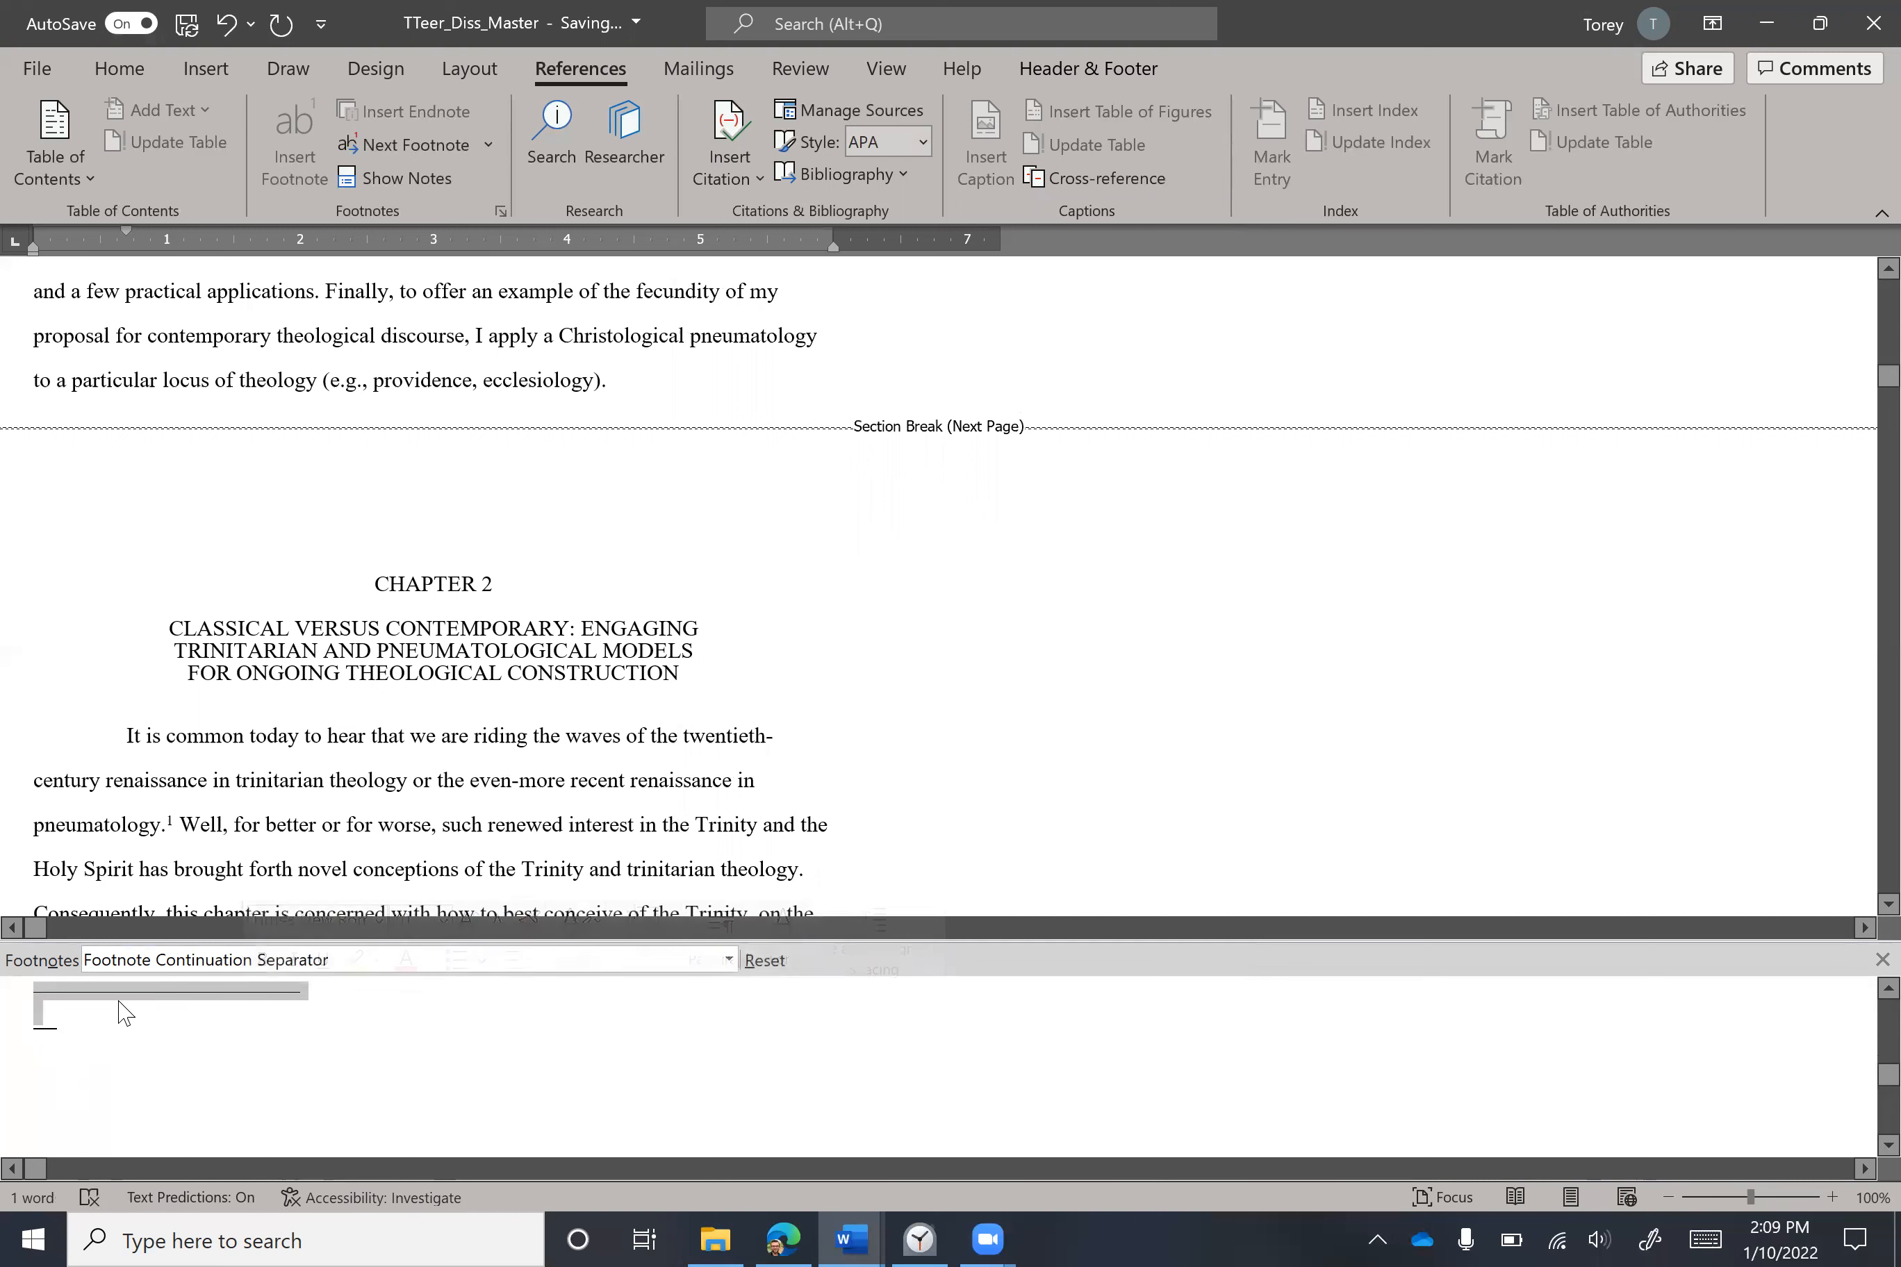
pyautogui.click(180, 965)
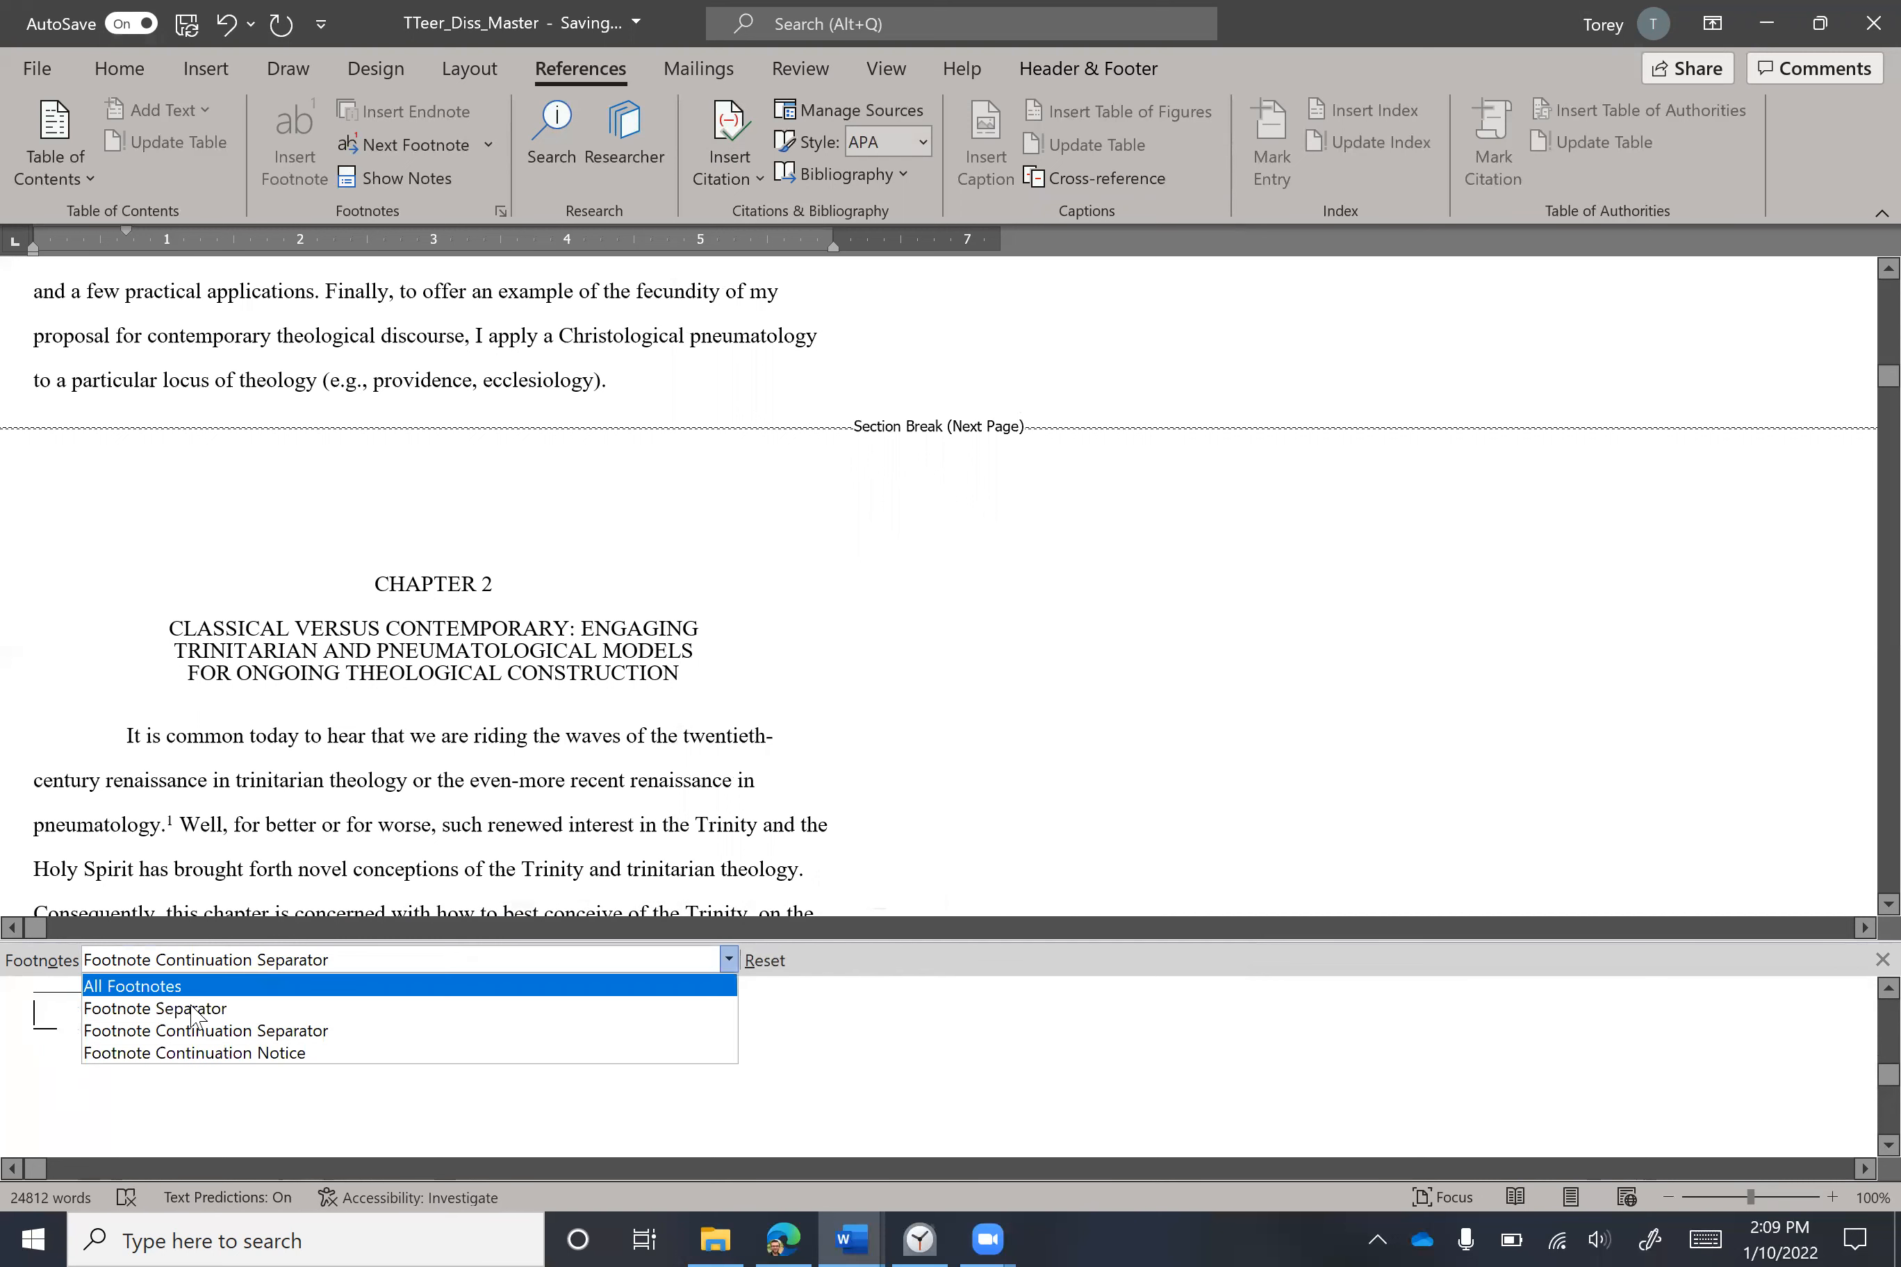
pyautogui.click(197, 1053)
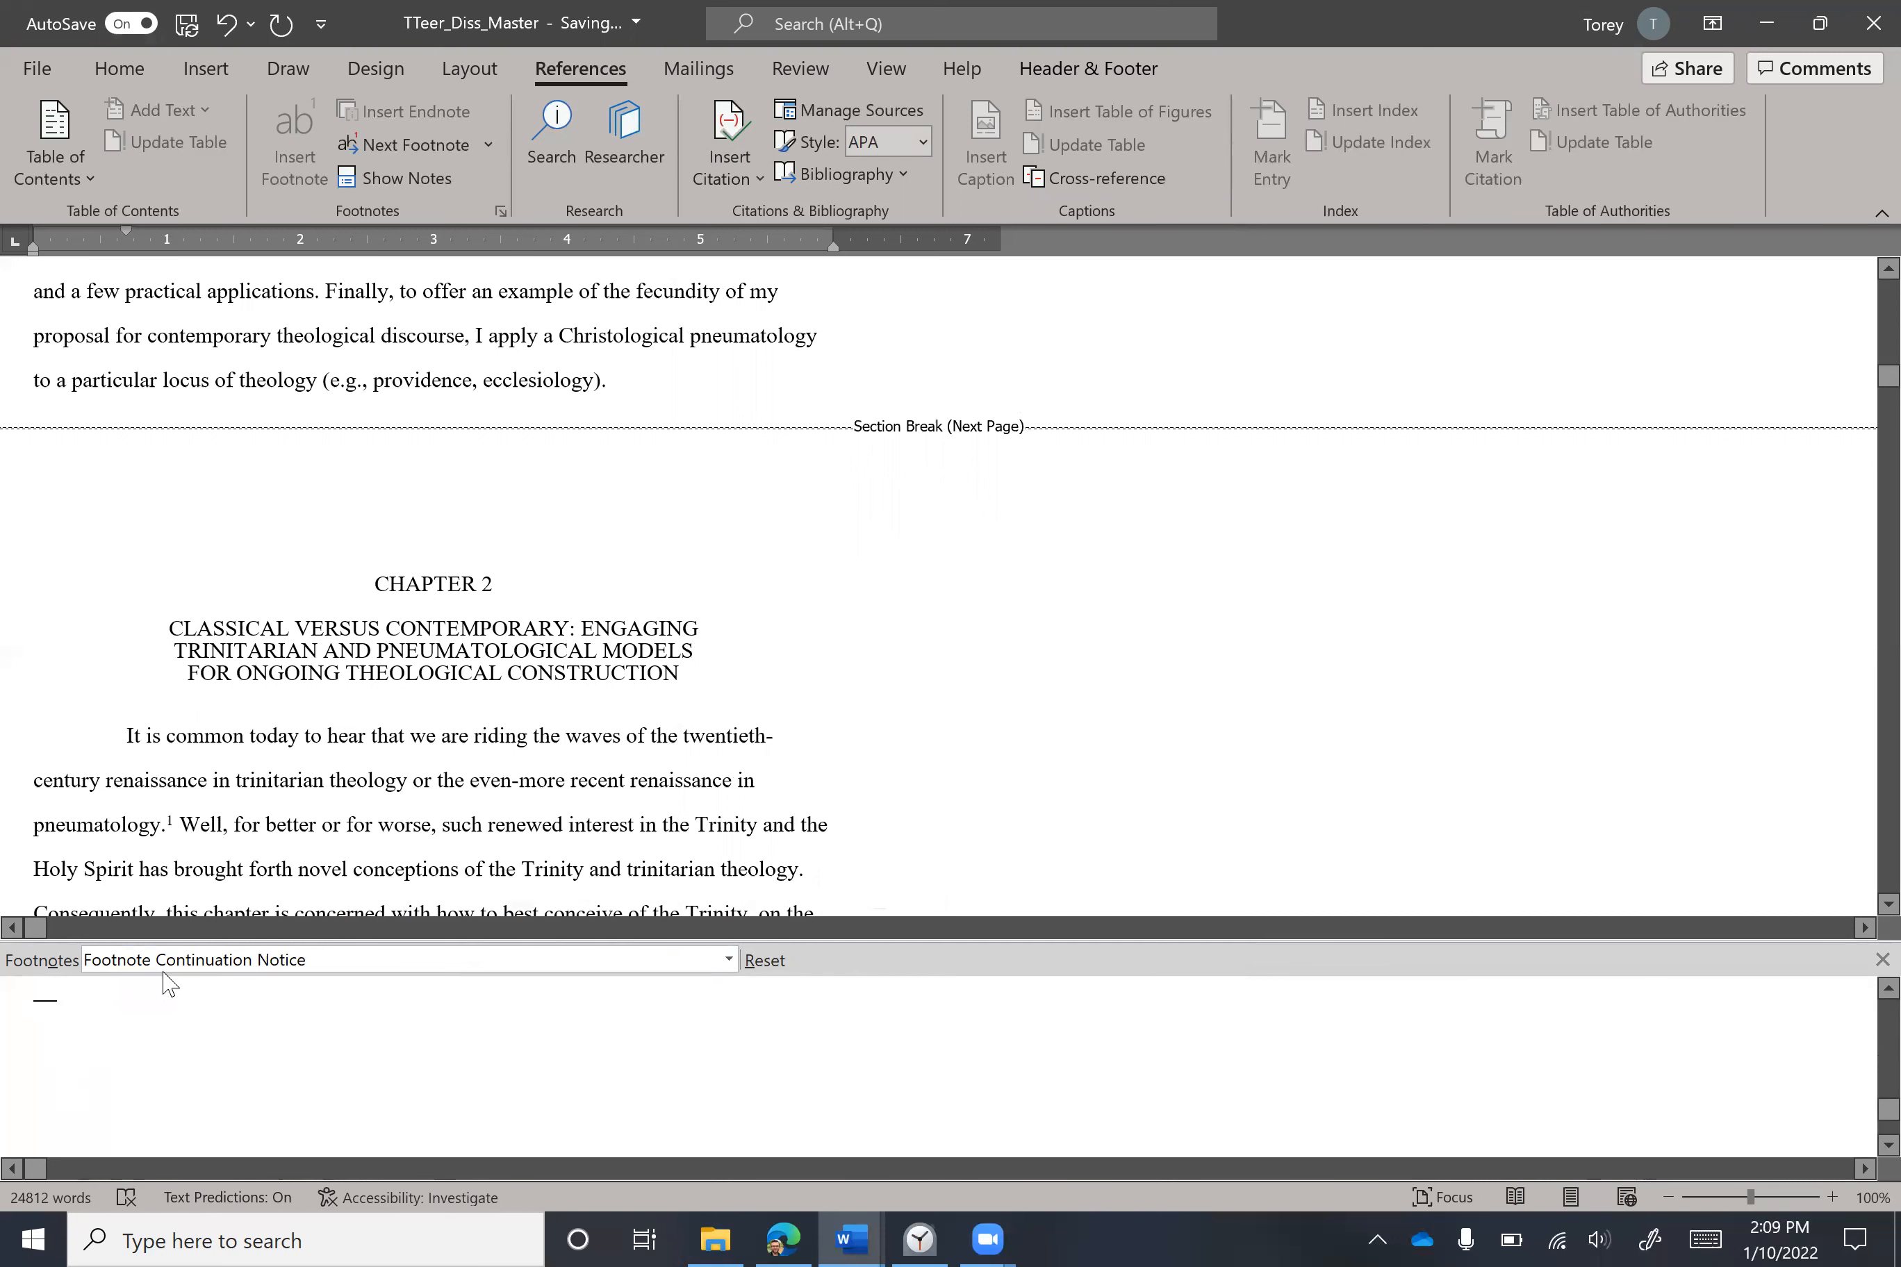
pyautogui.rightClick(49, 988)
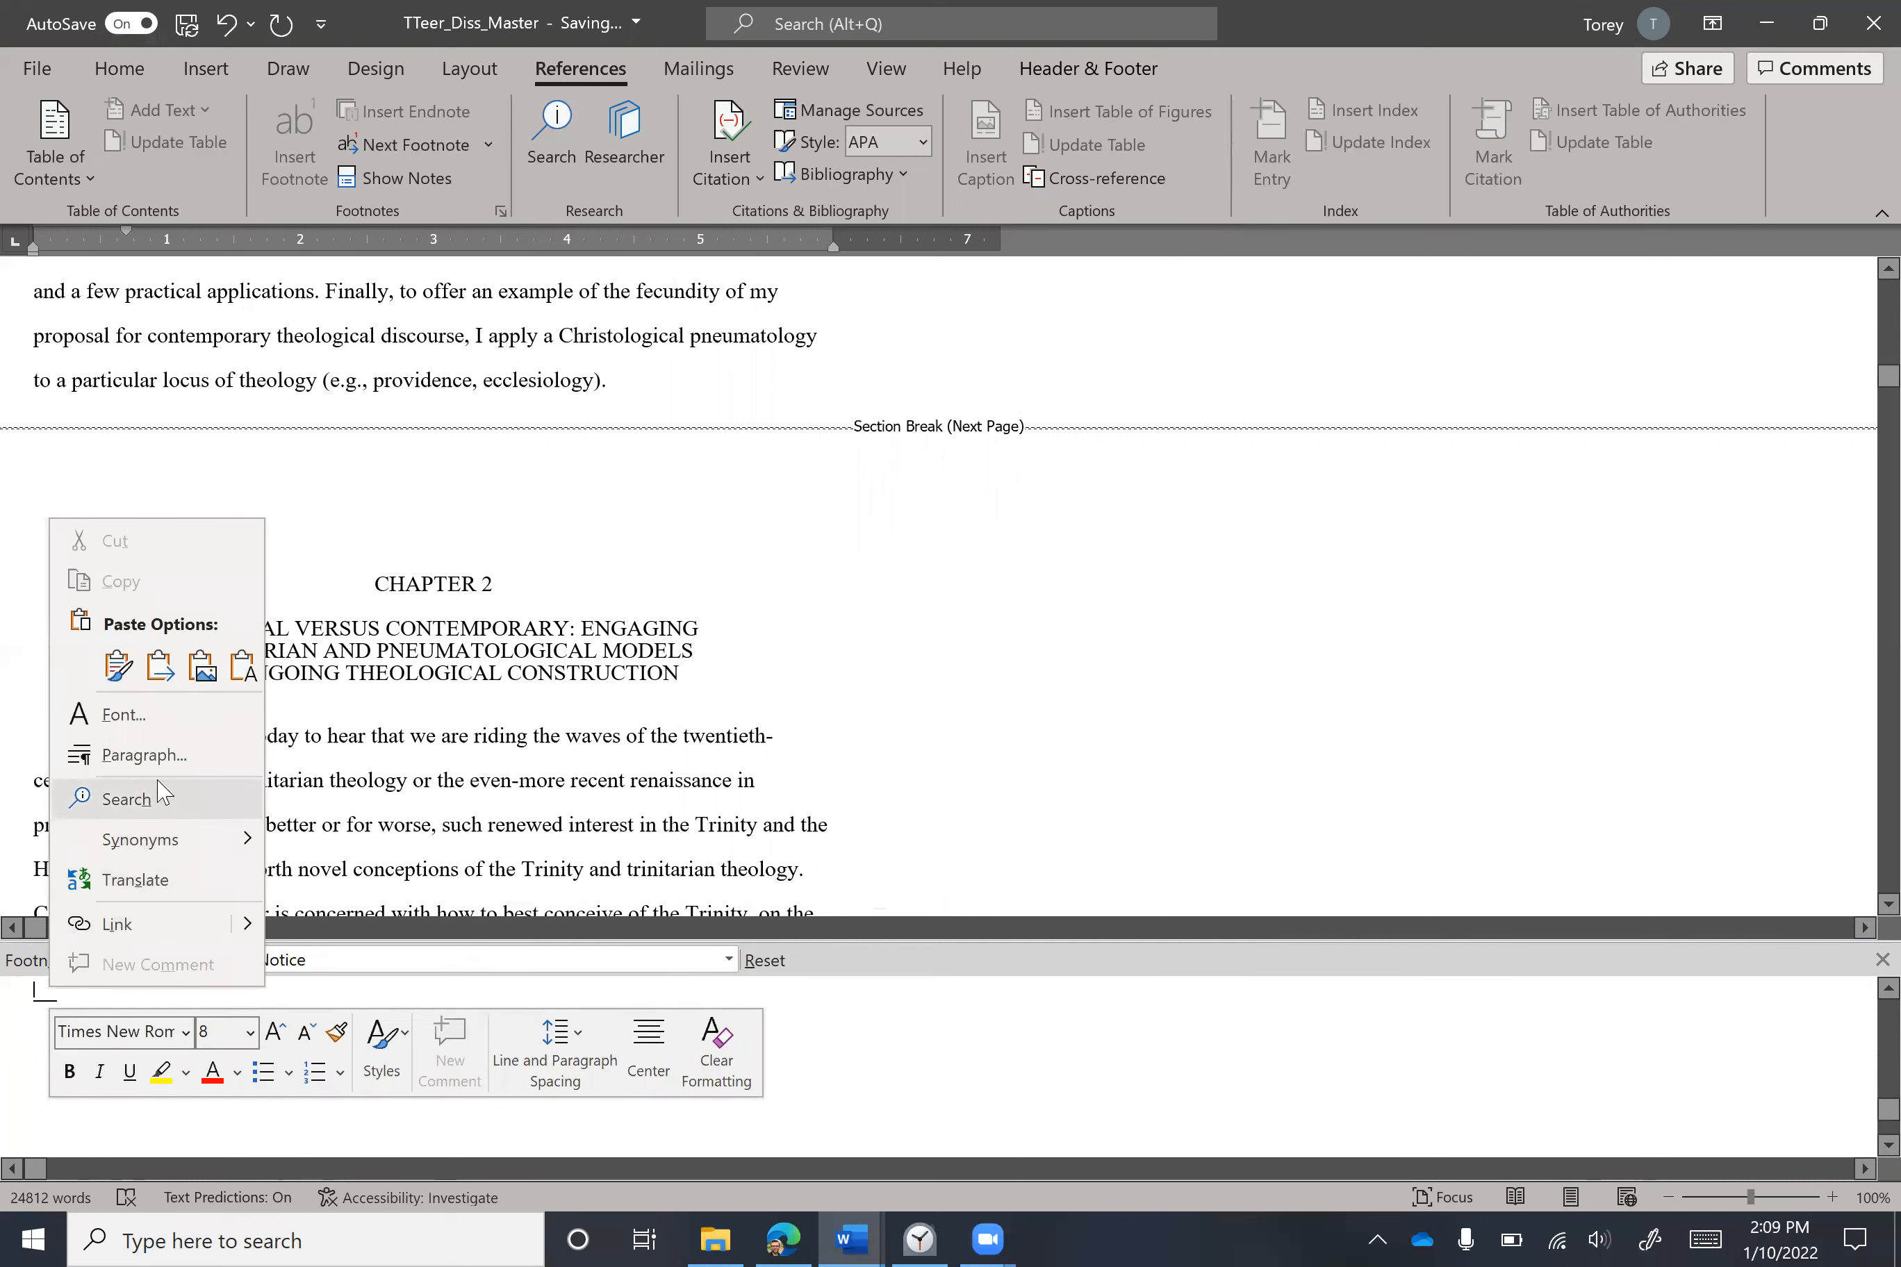
pyautogui.click(776, 606)
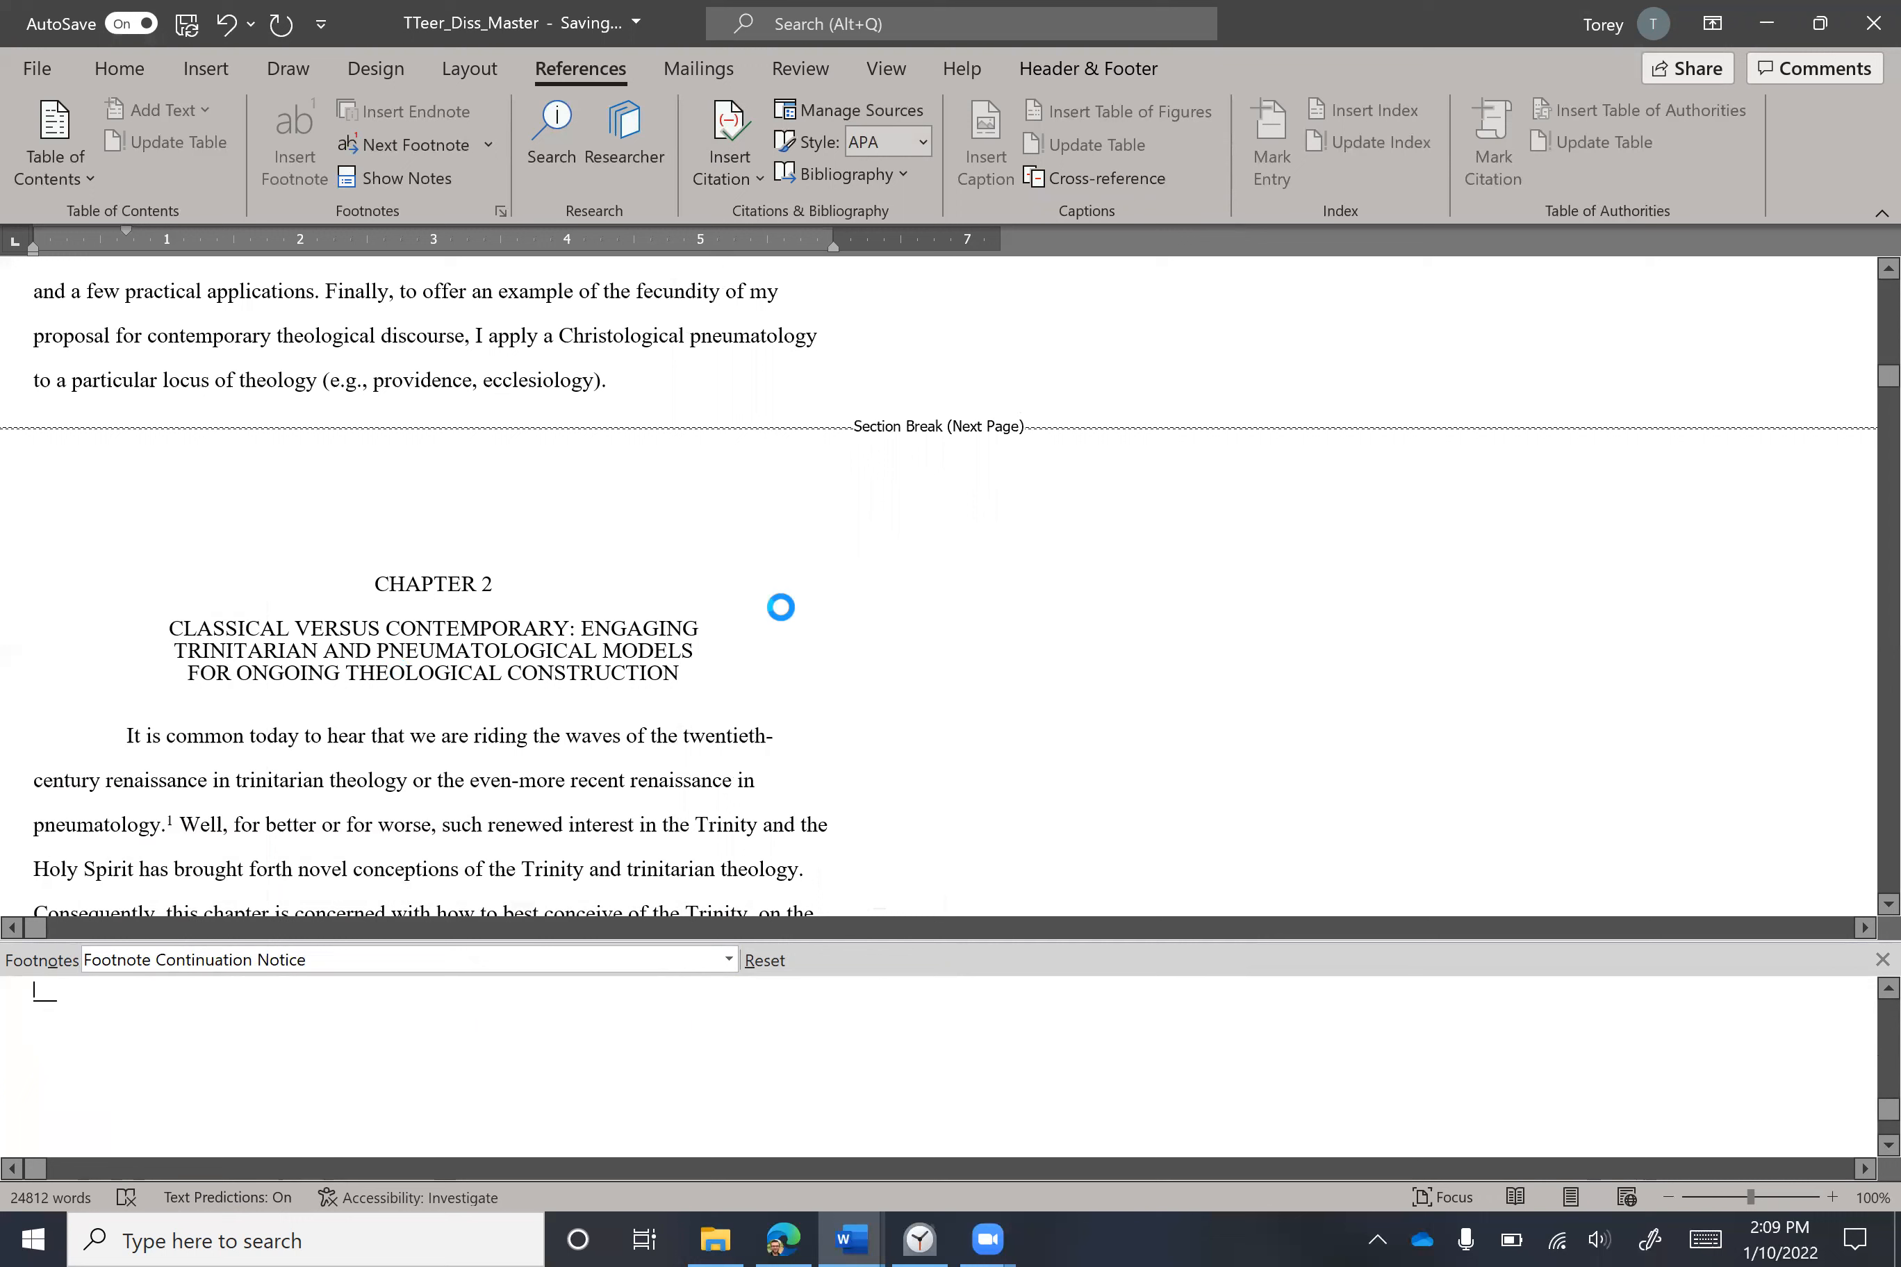
pyautogui.click(1190, 415)
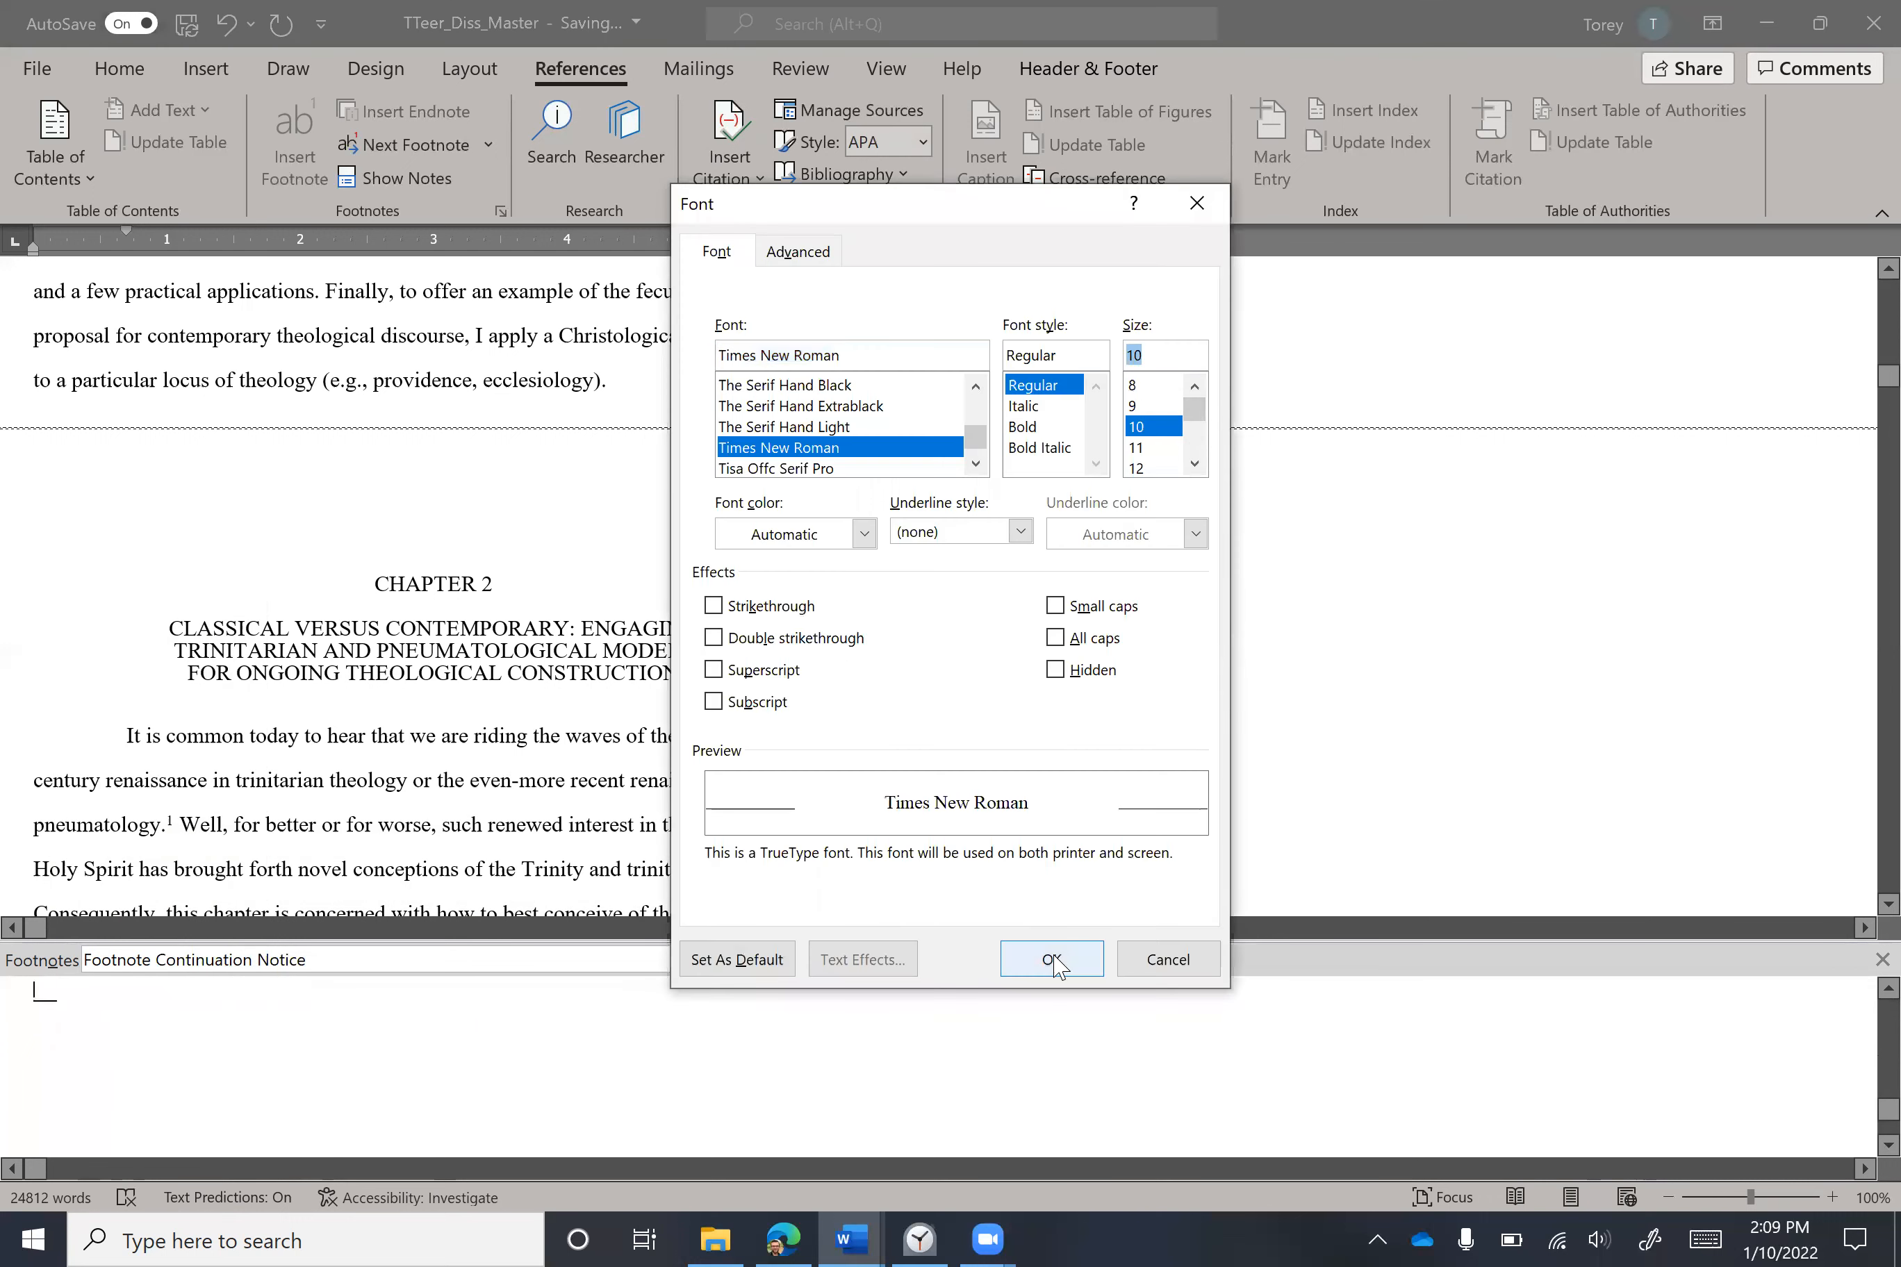
pyautogui.click(1076, 959)
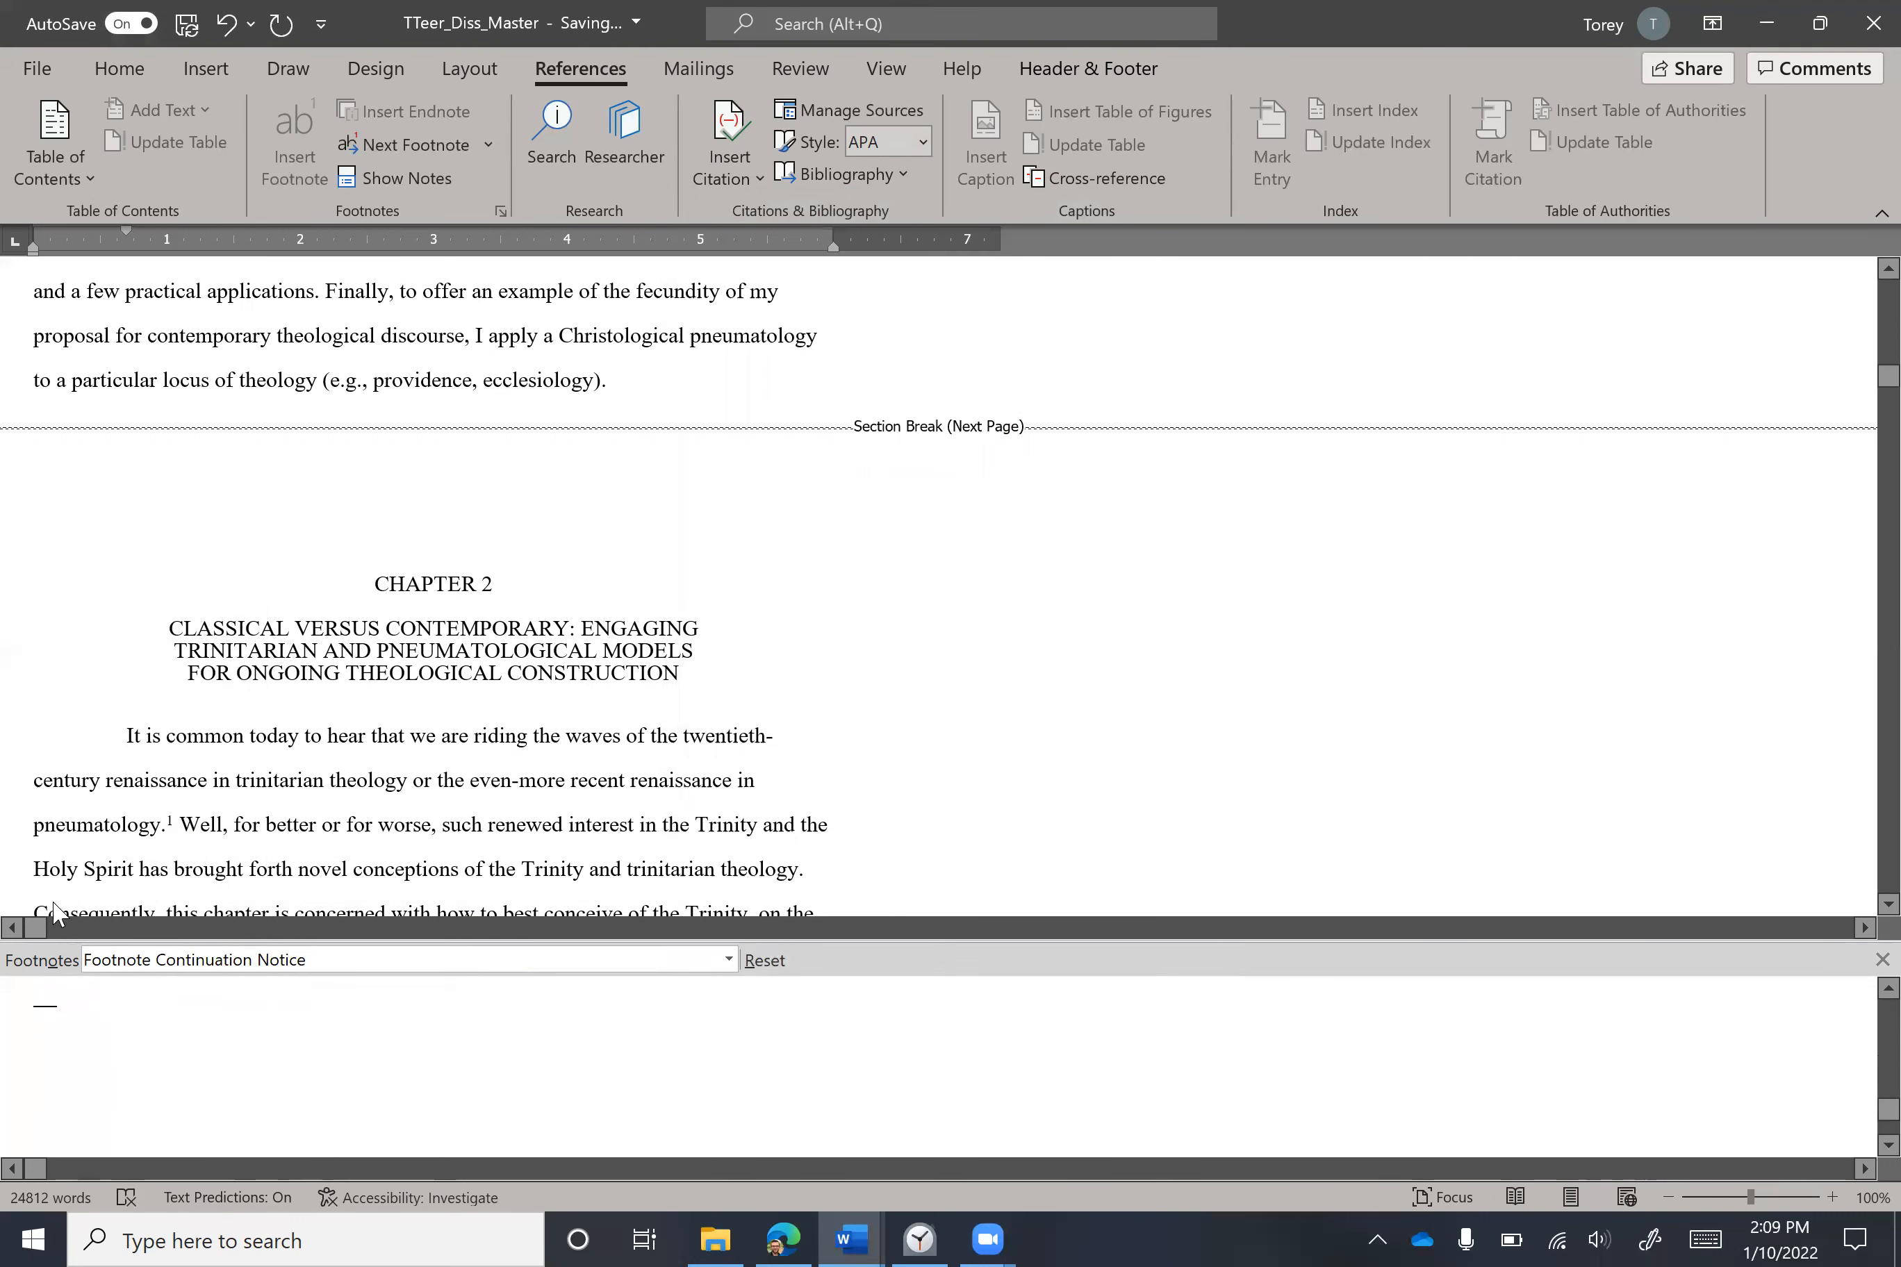
# Return the document to Print Layout view and review the separator spacing above footnote 40.
pyautogui.click(894, 73)
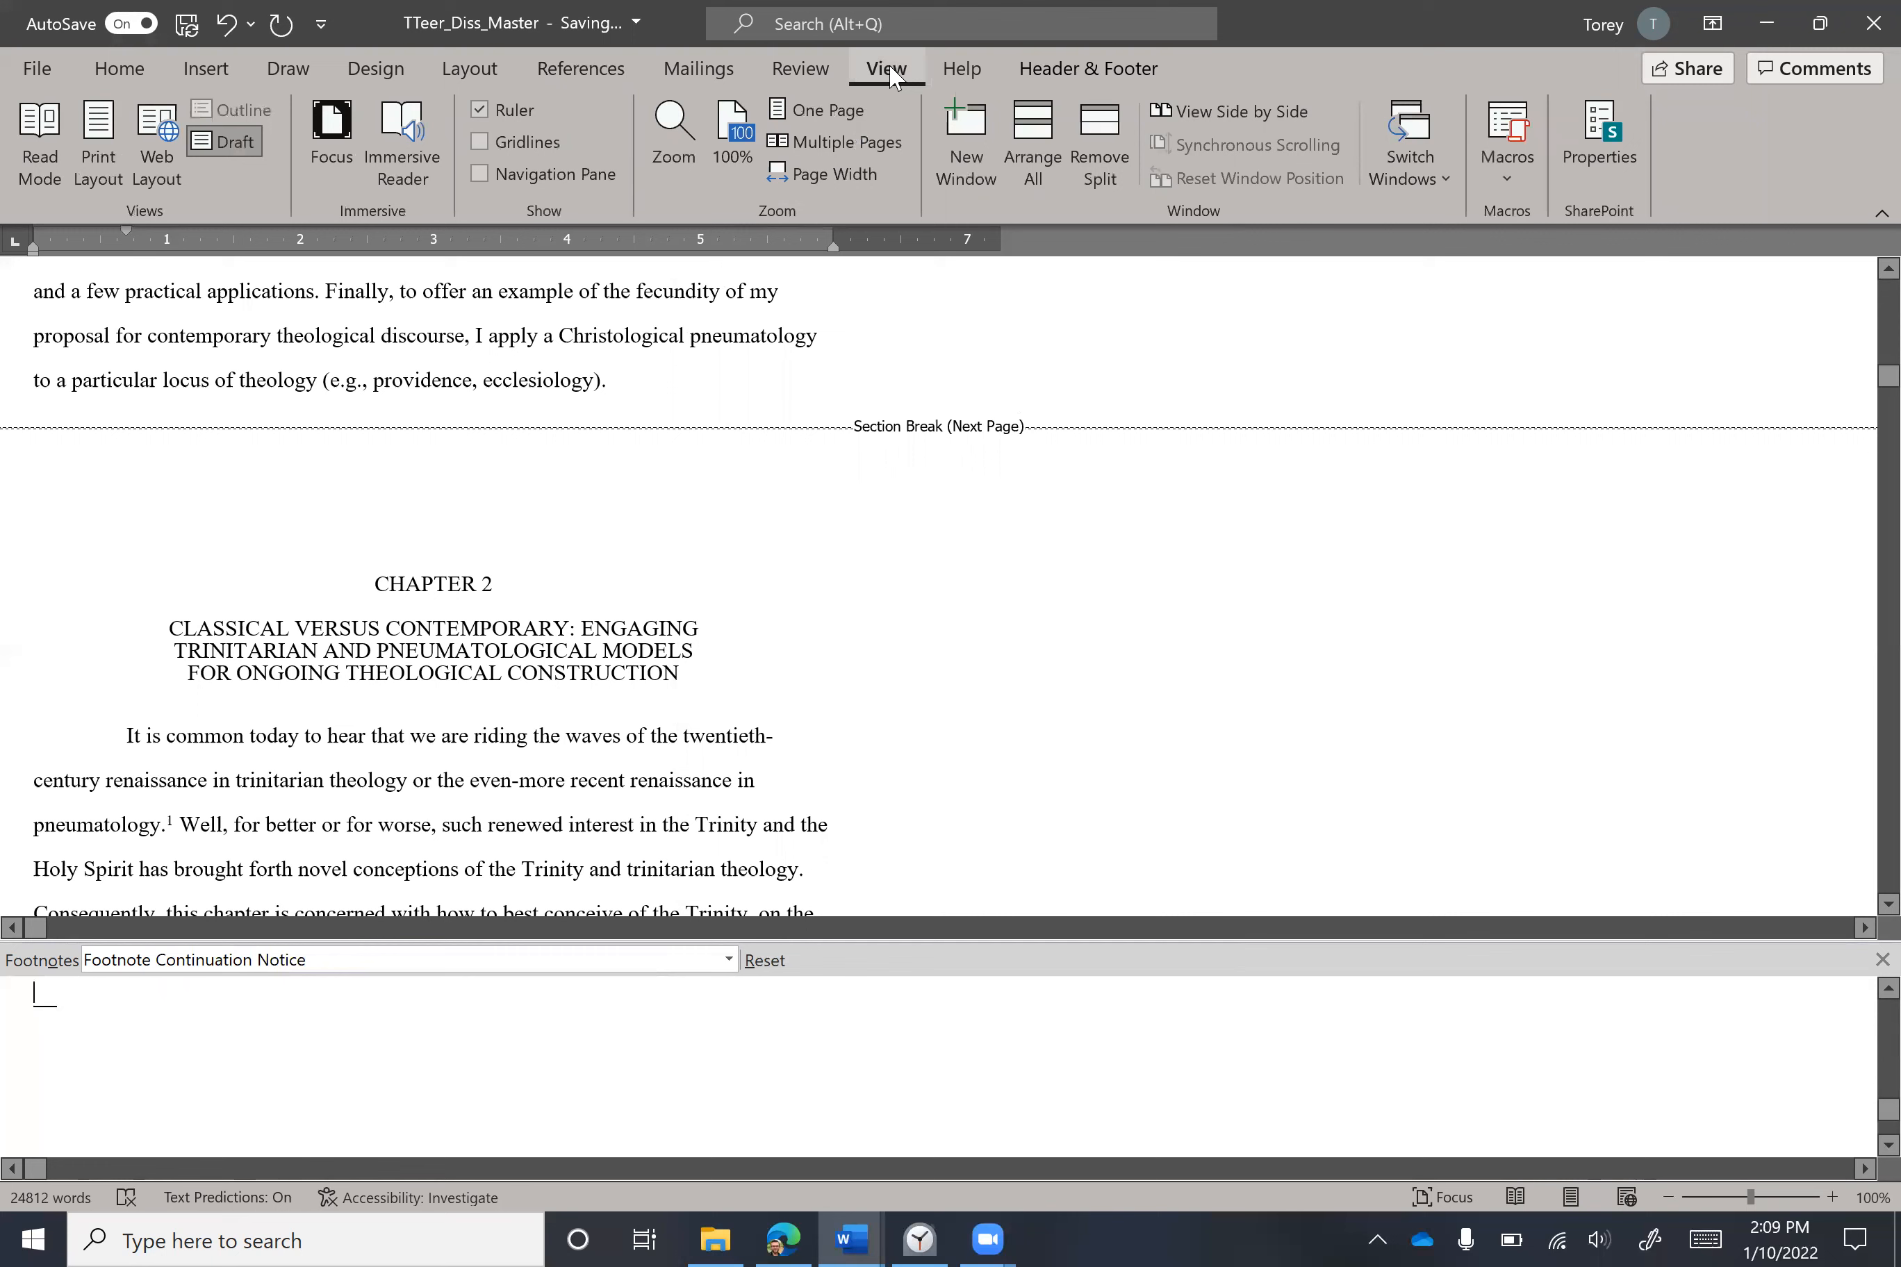
pyautogui.click(92, 166)
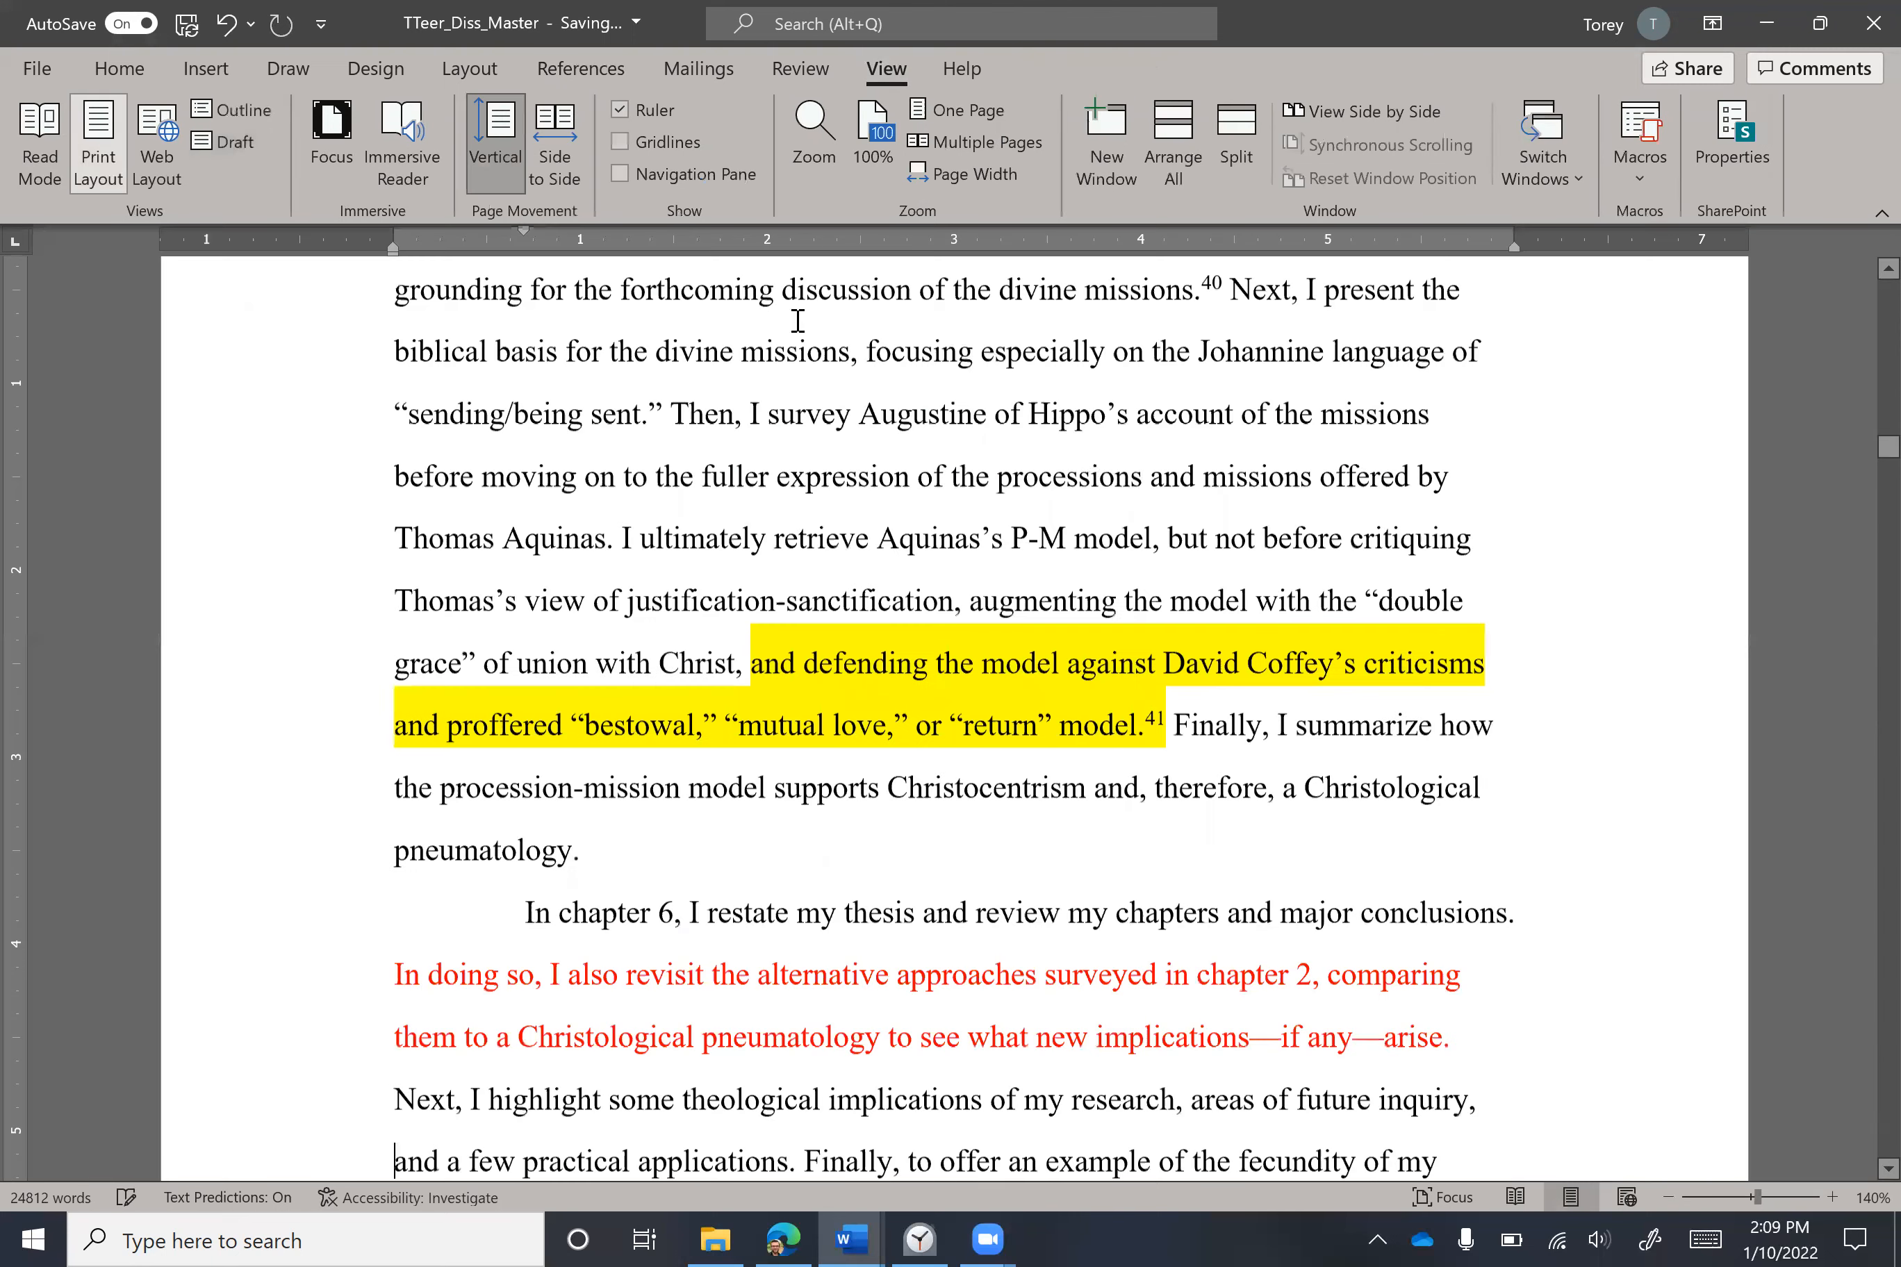
pyautogui.scroll(-1, 836, 385)
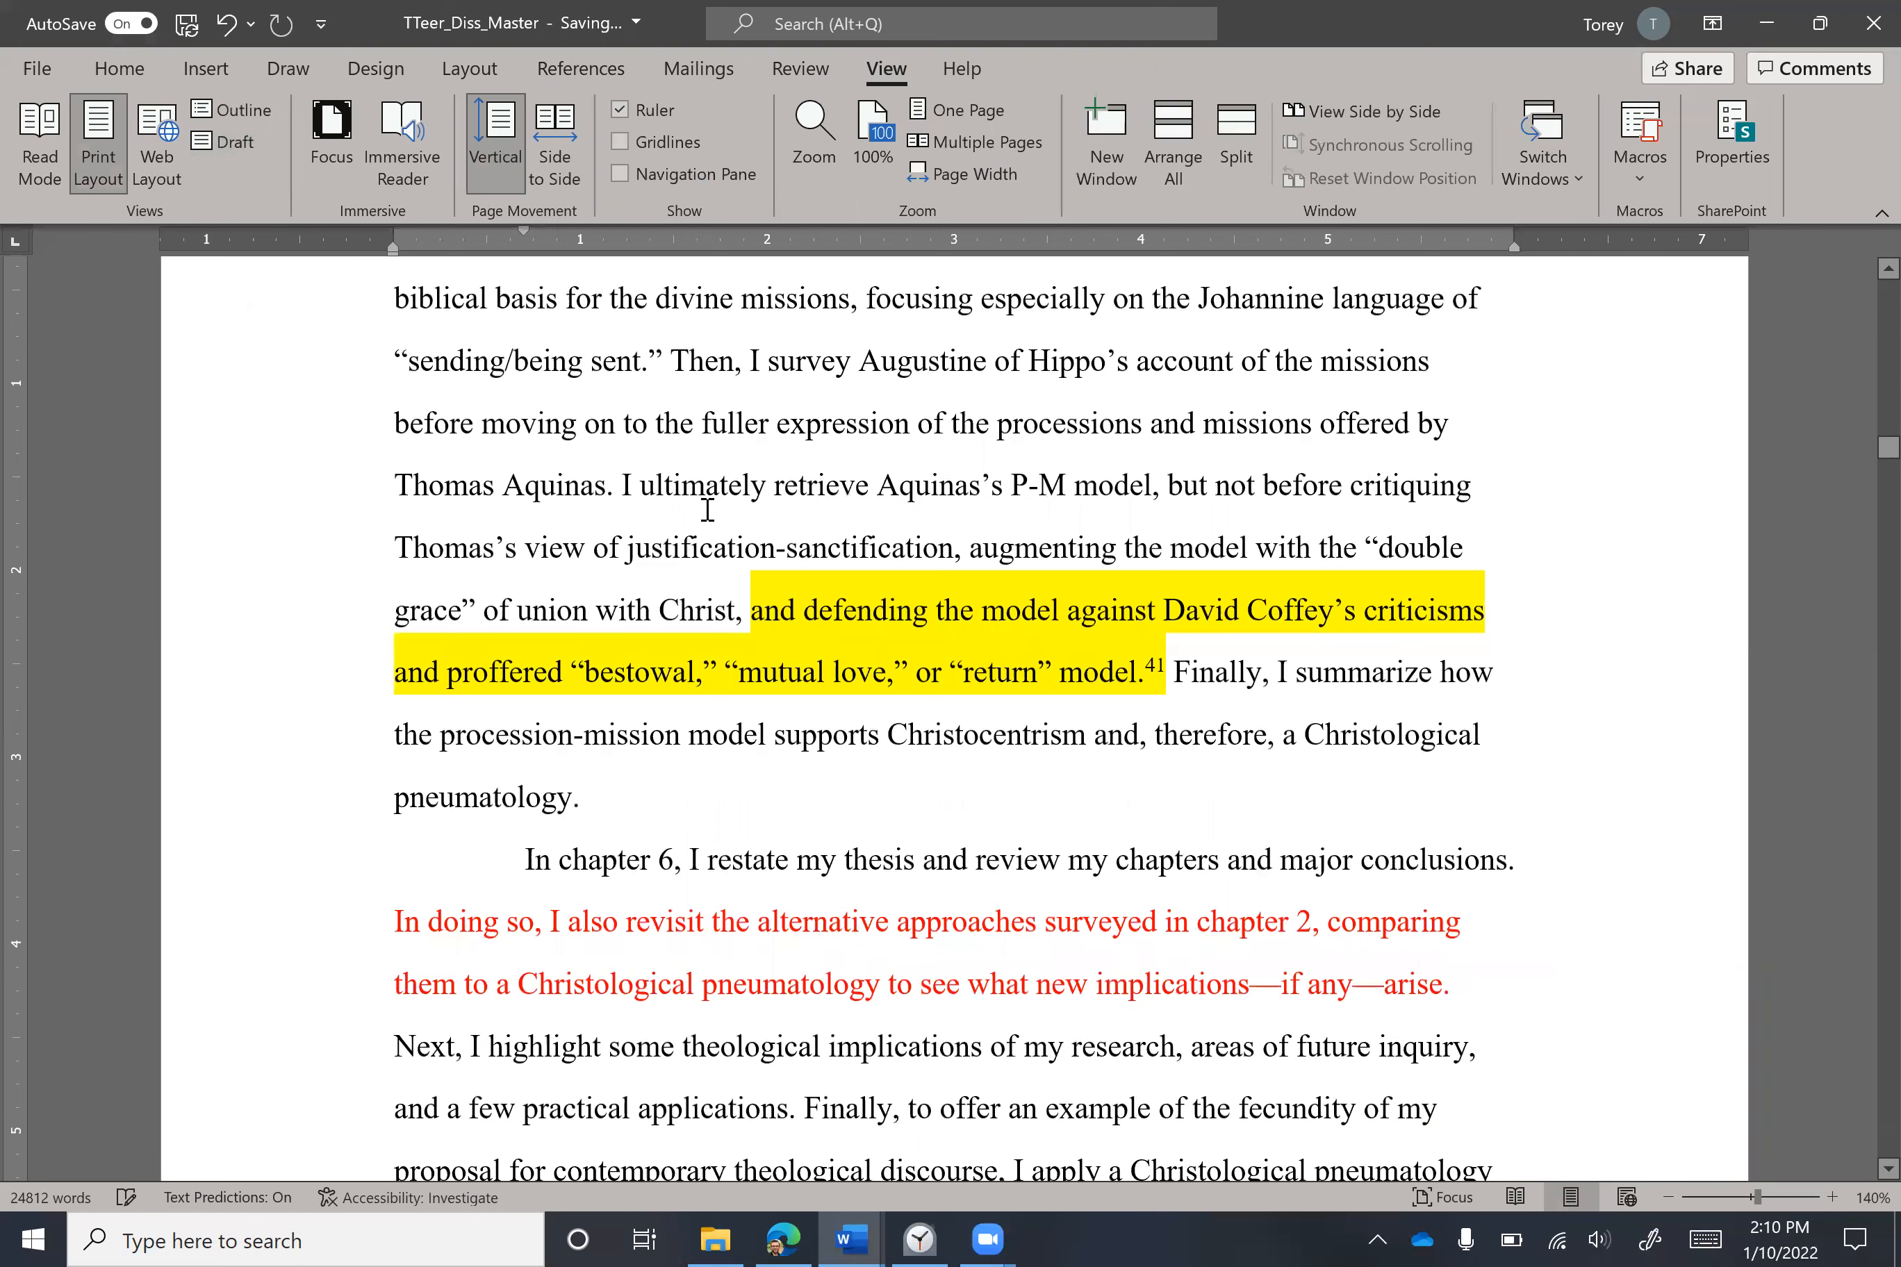
pyautogui.scroll(-4, 688, 536)
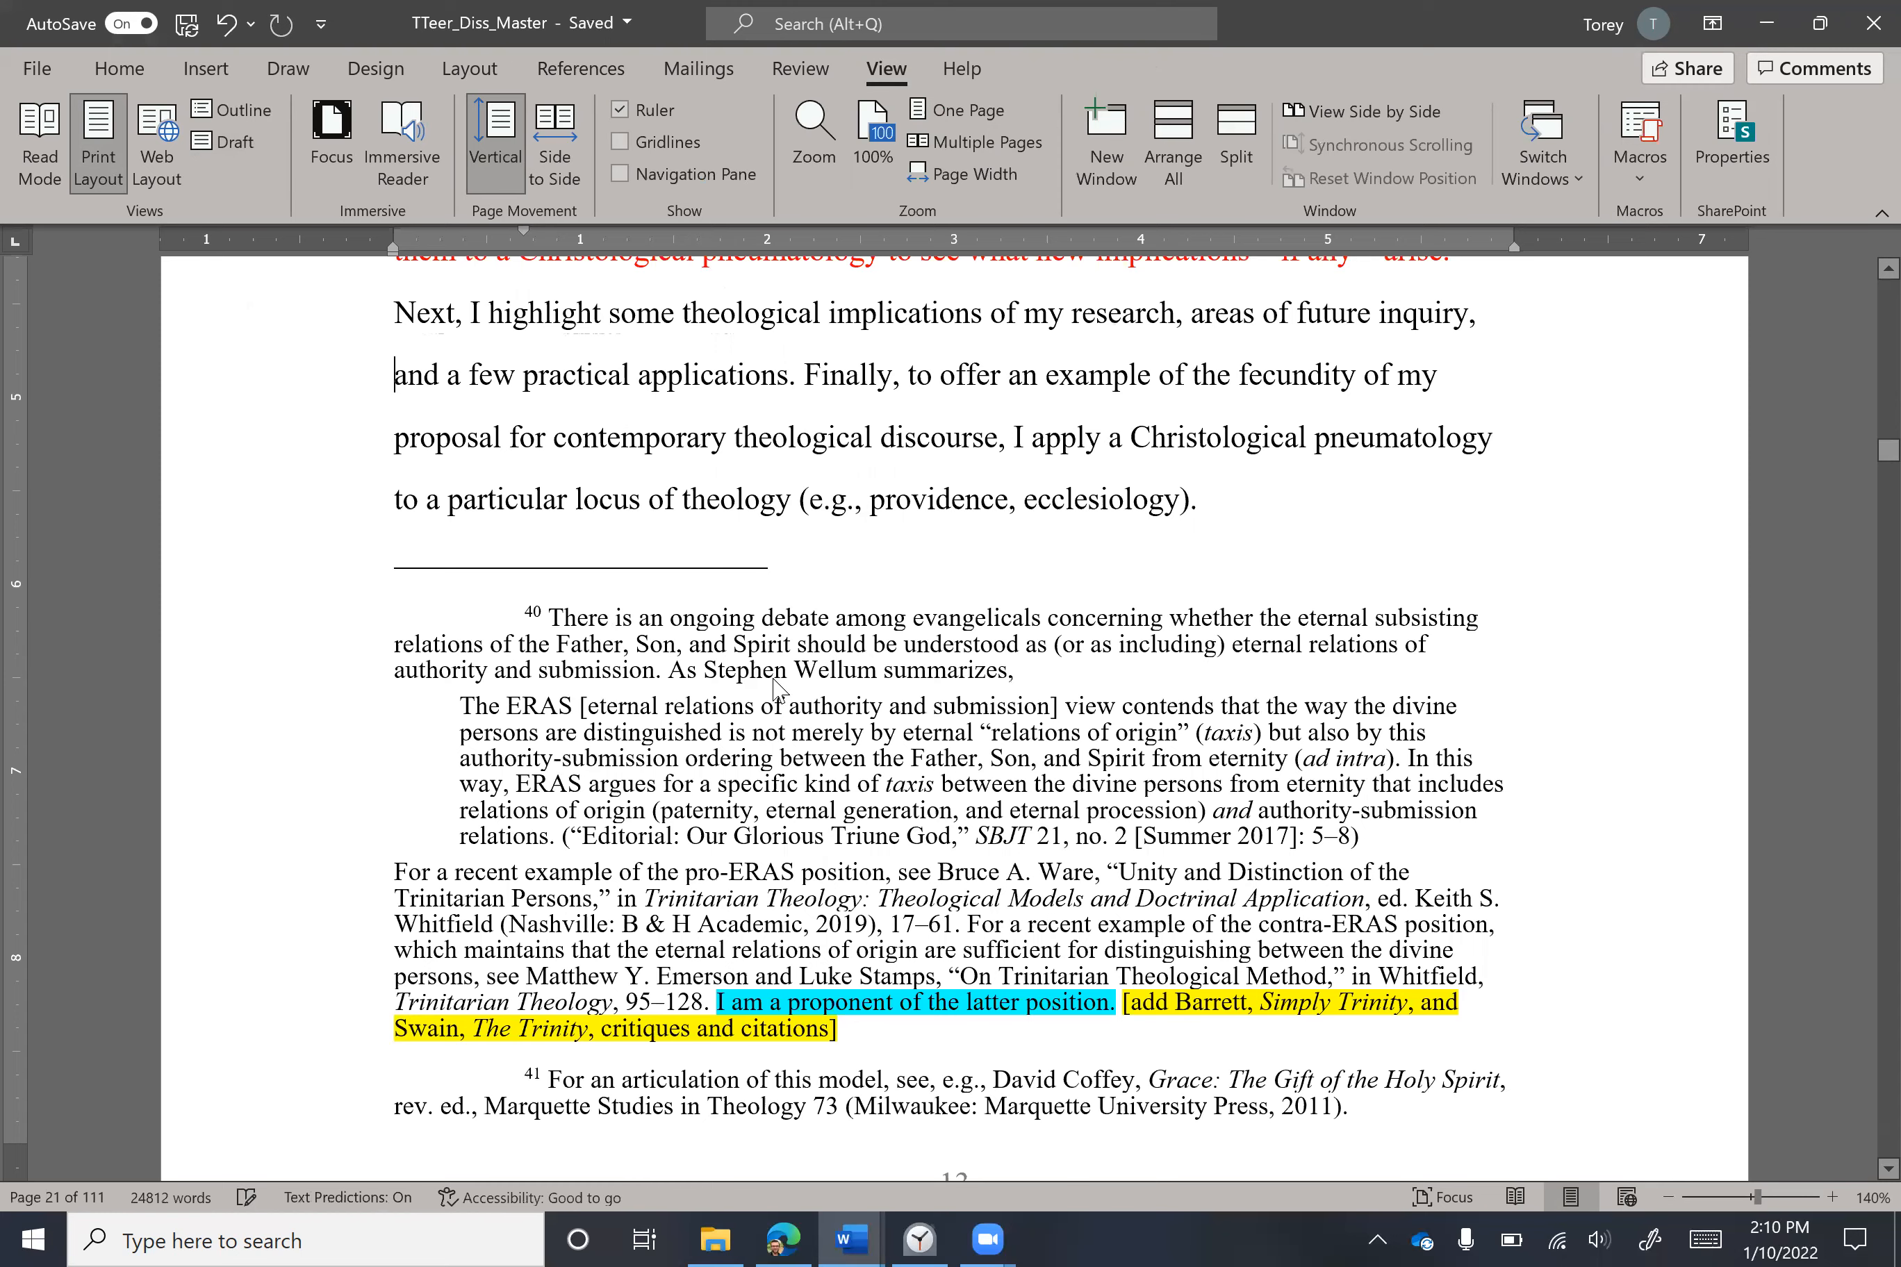
# Search the document for "vidu" and go to the matching multi-paragraph footnote 16 on page 18.
pyautogui.scroll(-20, 819, 830)
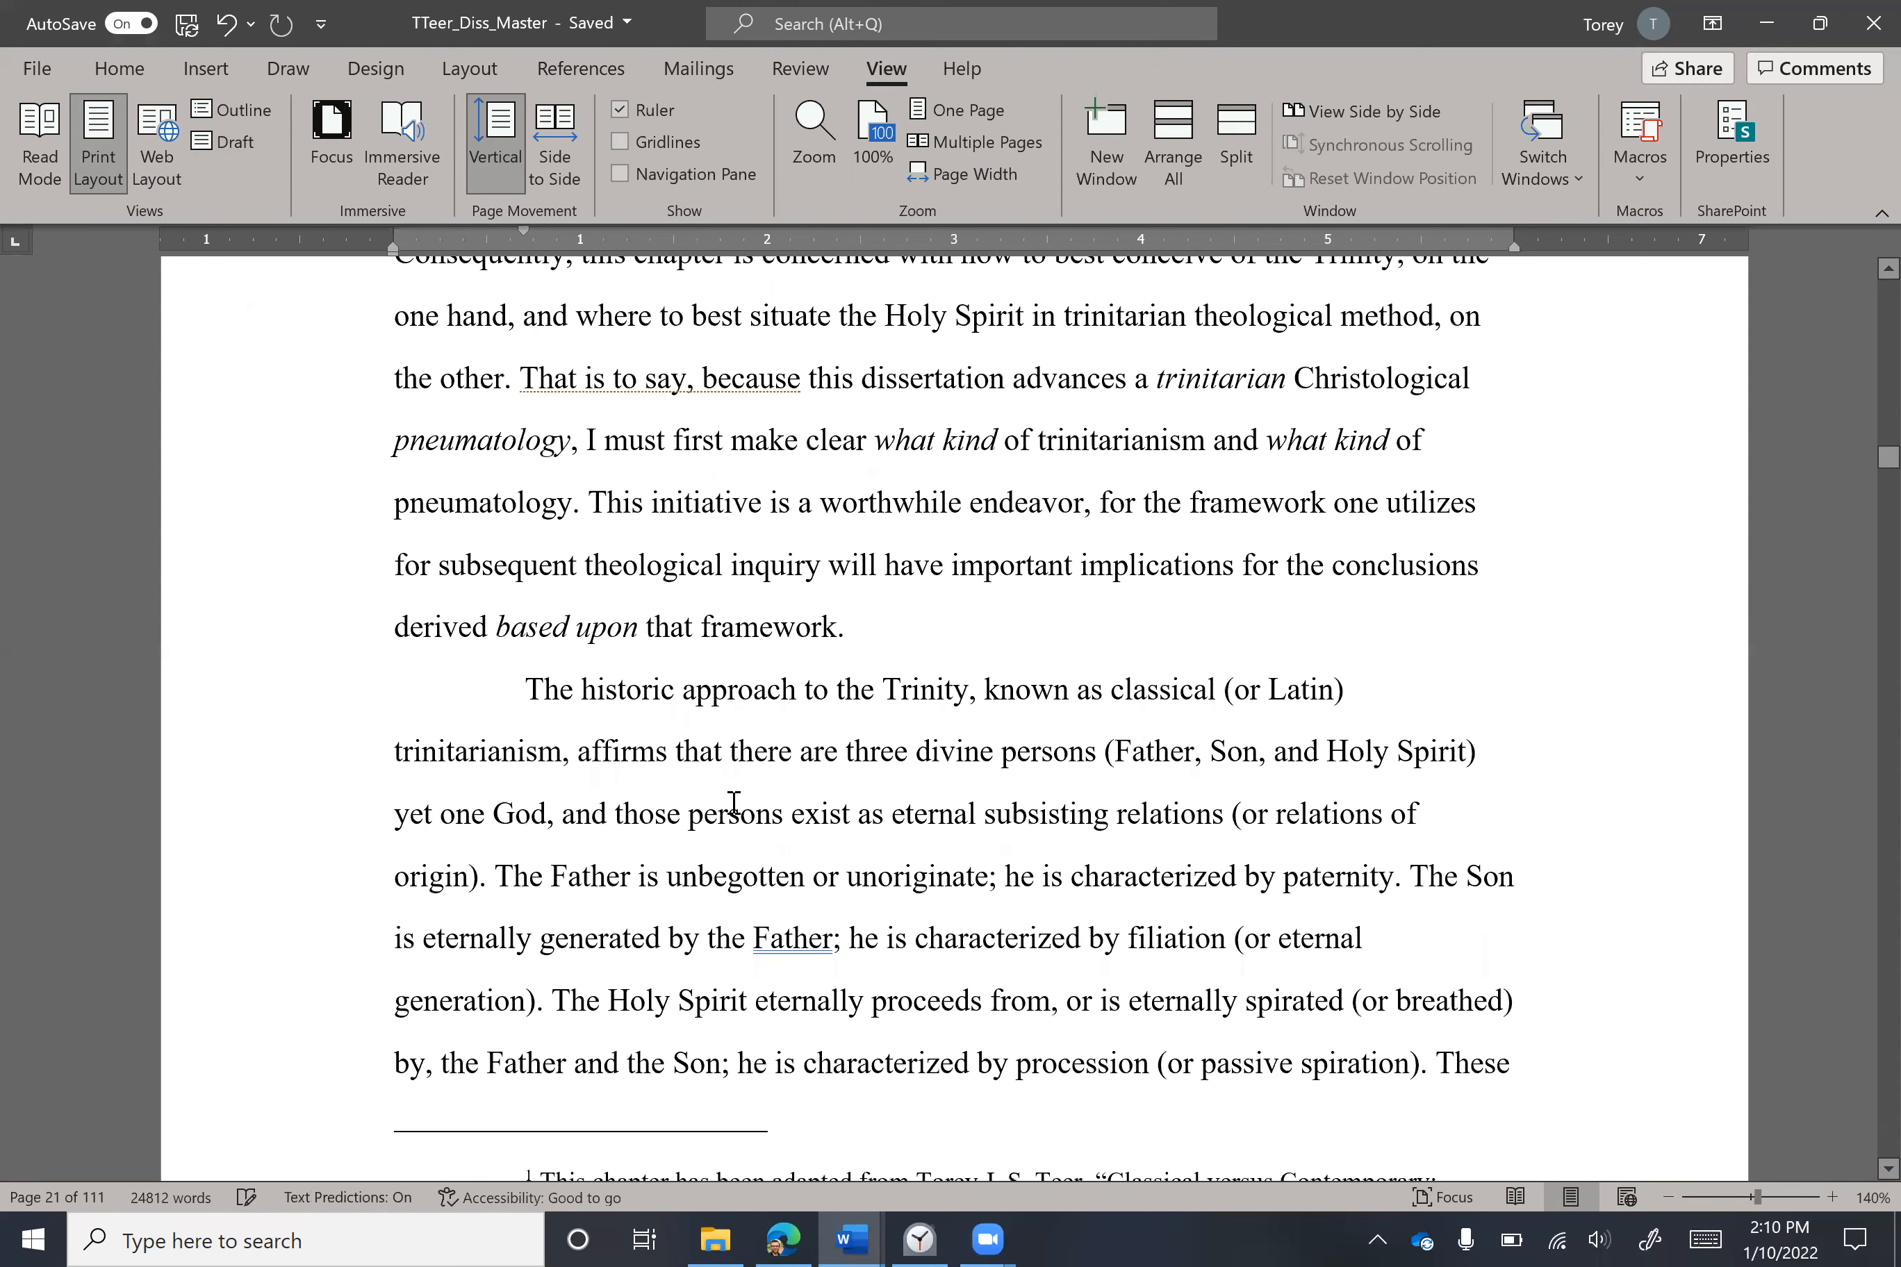
pyautogui.hotkey('ctrl', 'f')
pyautogui.write('vidu')
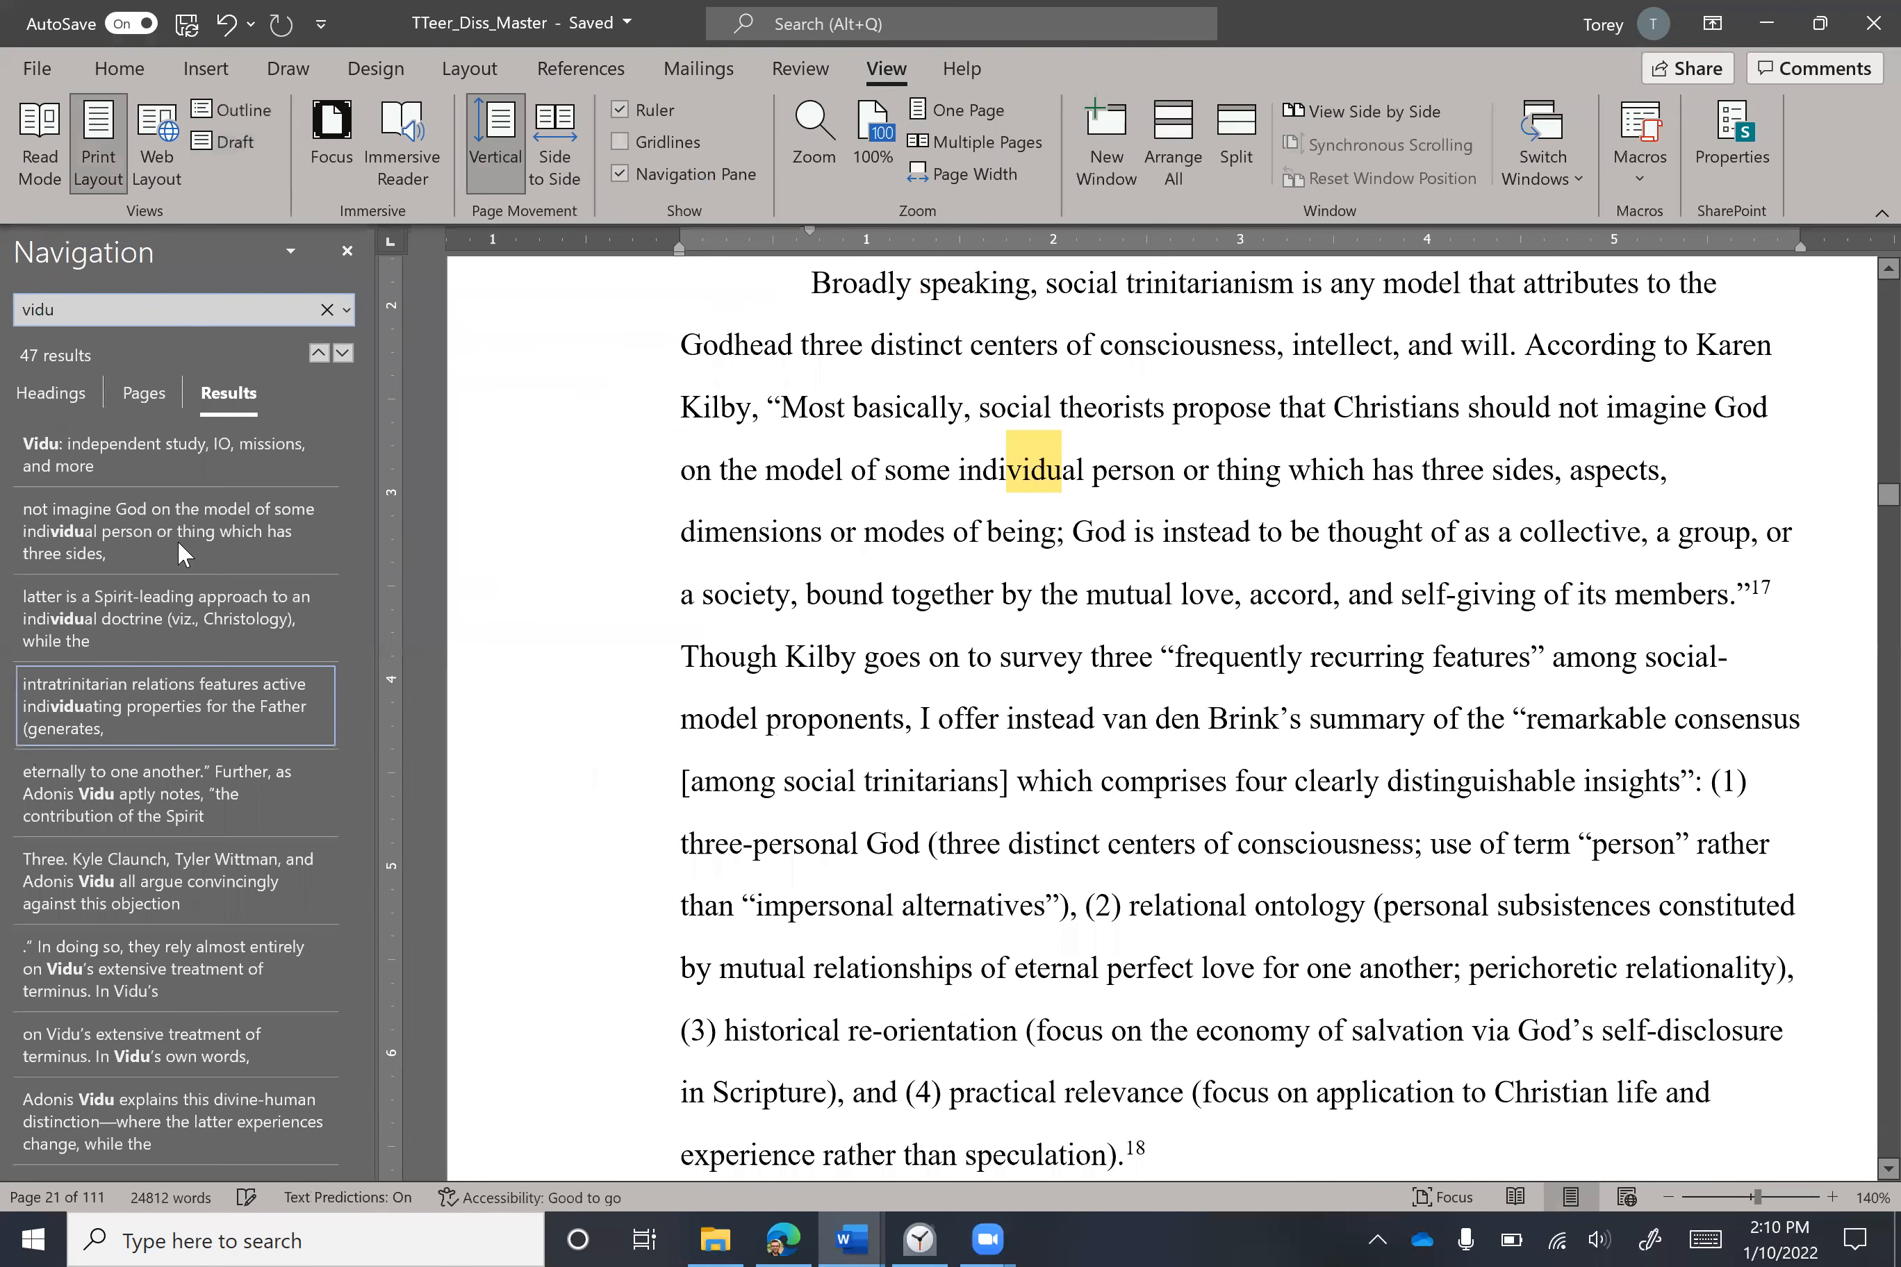
pyautogui.click(211, 522)
pyautogui.scroll(-10, 125, 628)
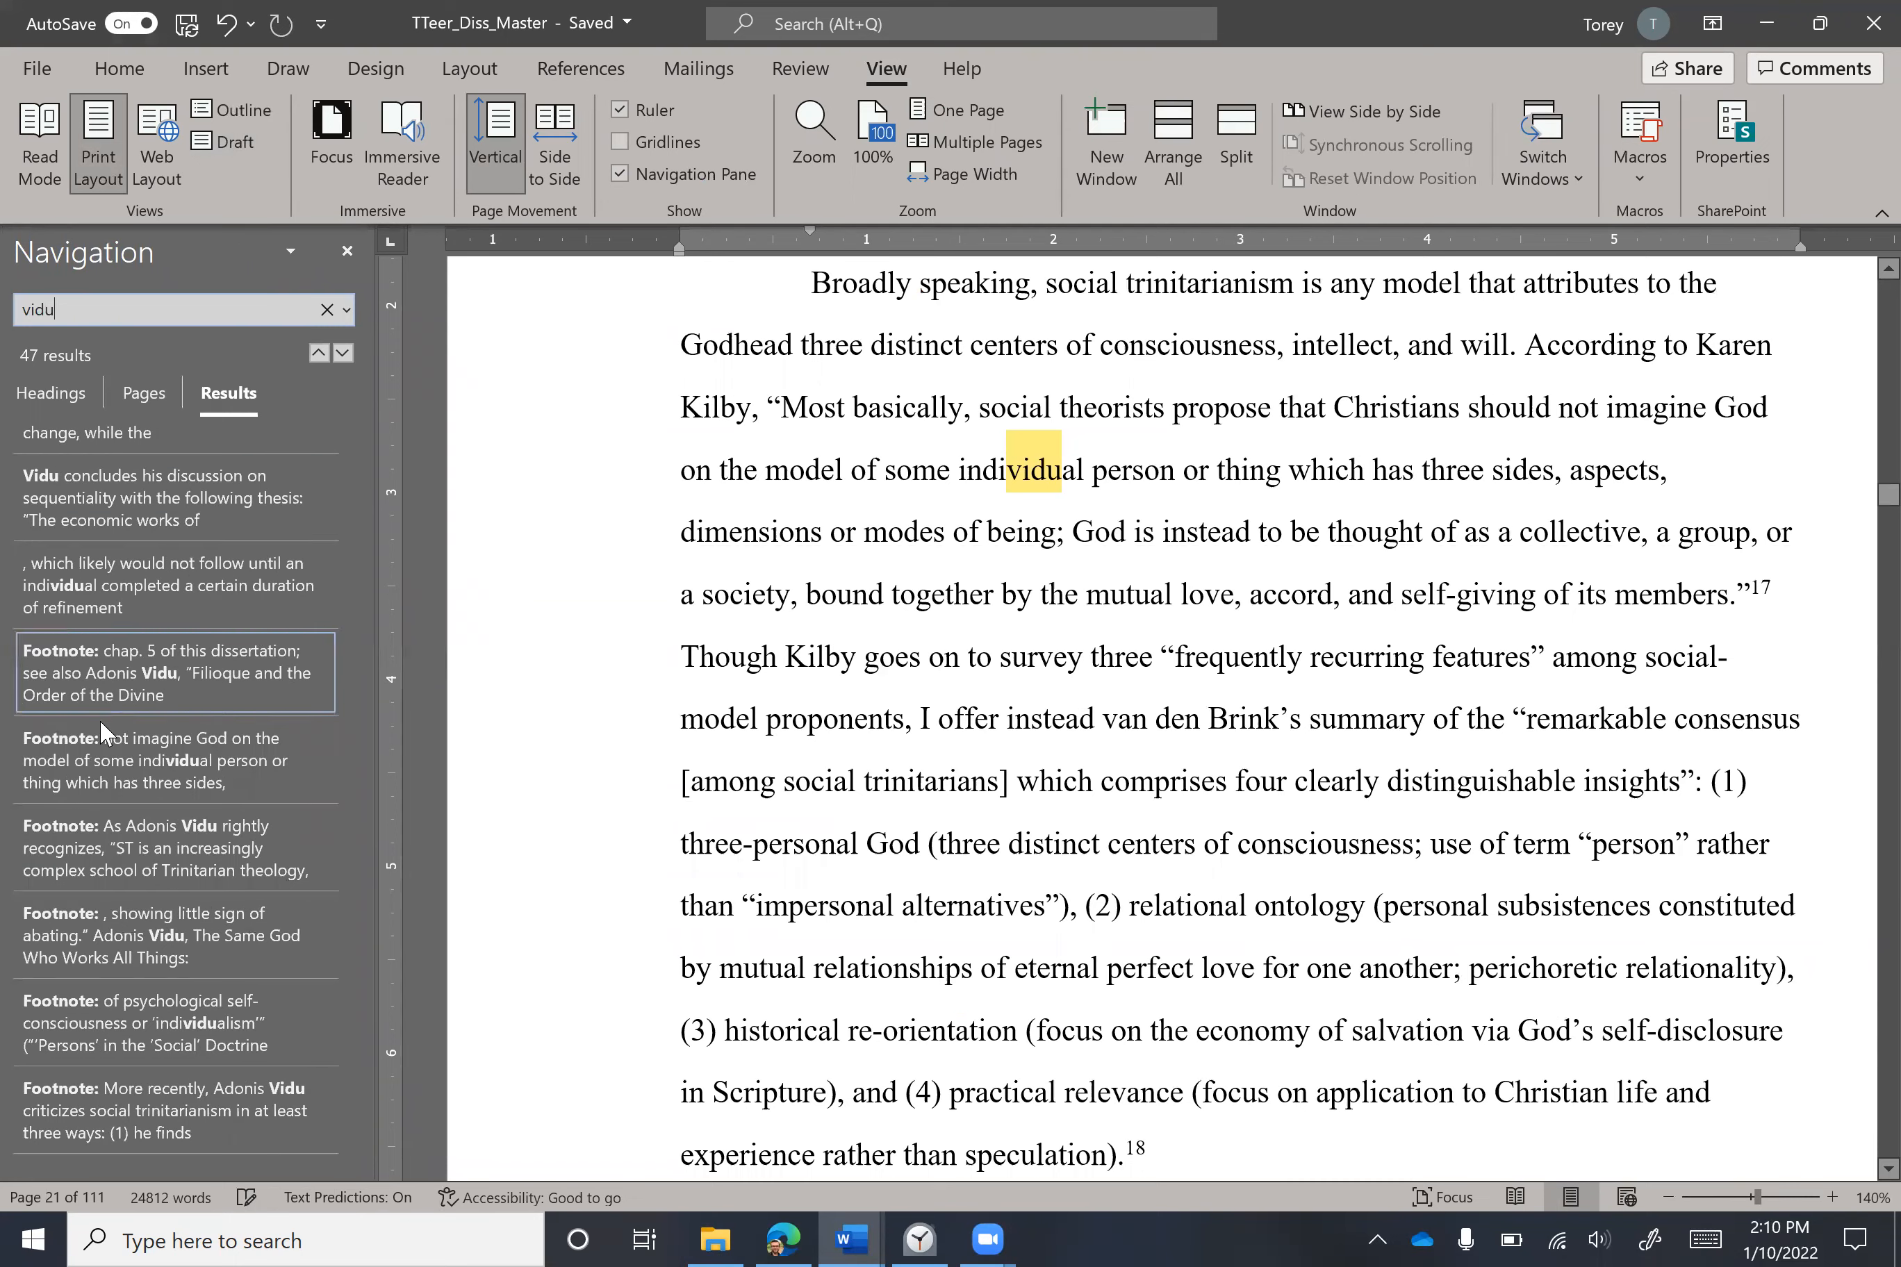
pyautogui.click(150, 510)
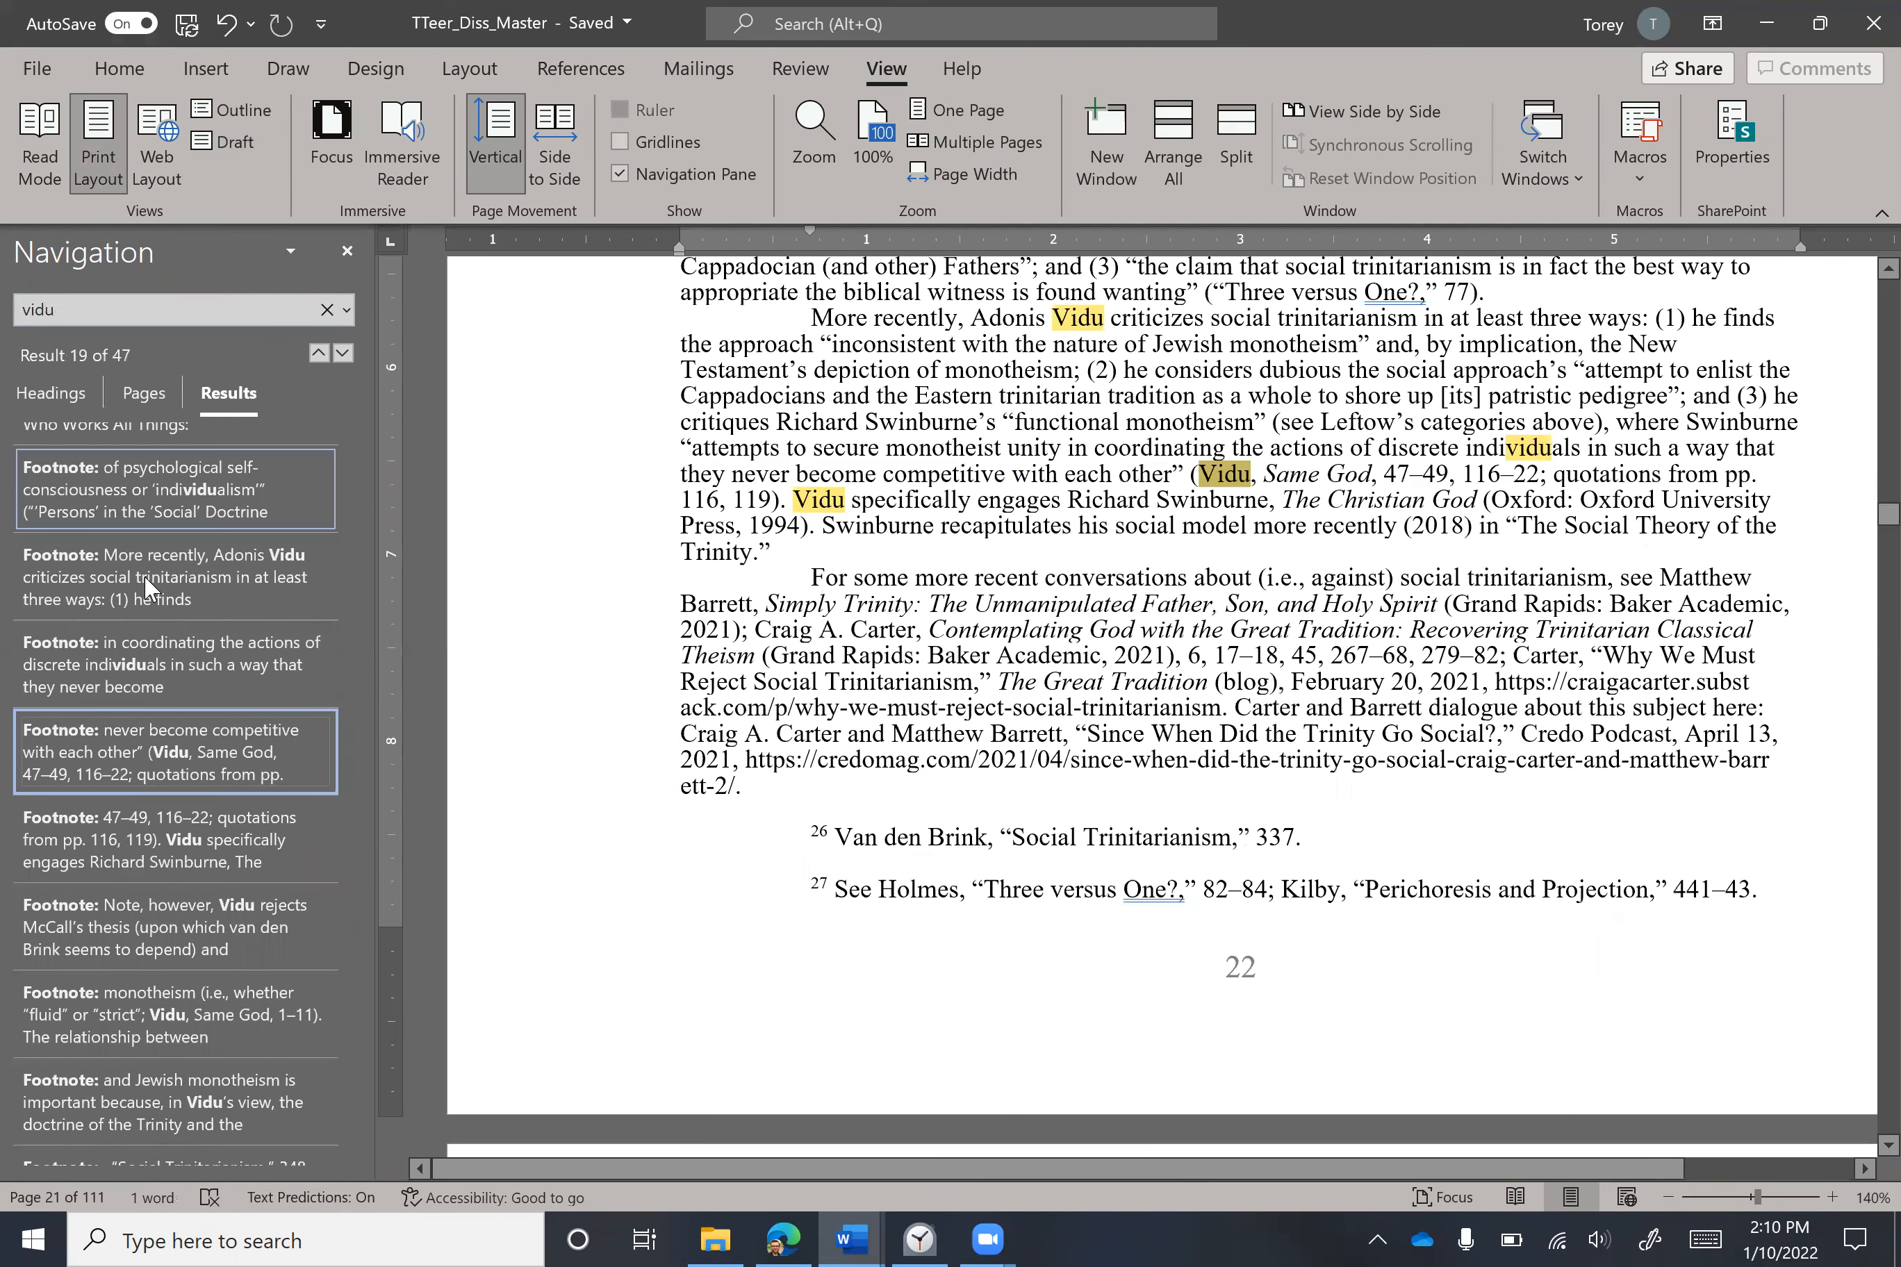
pyautogui.click(272, 671)
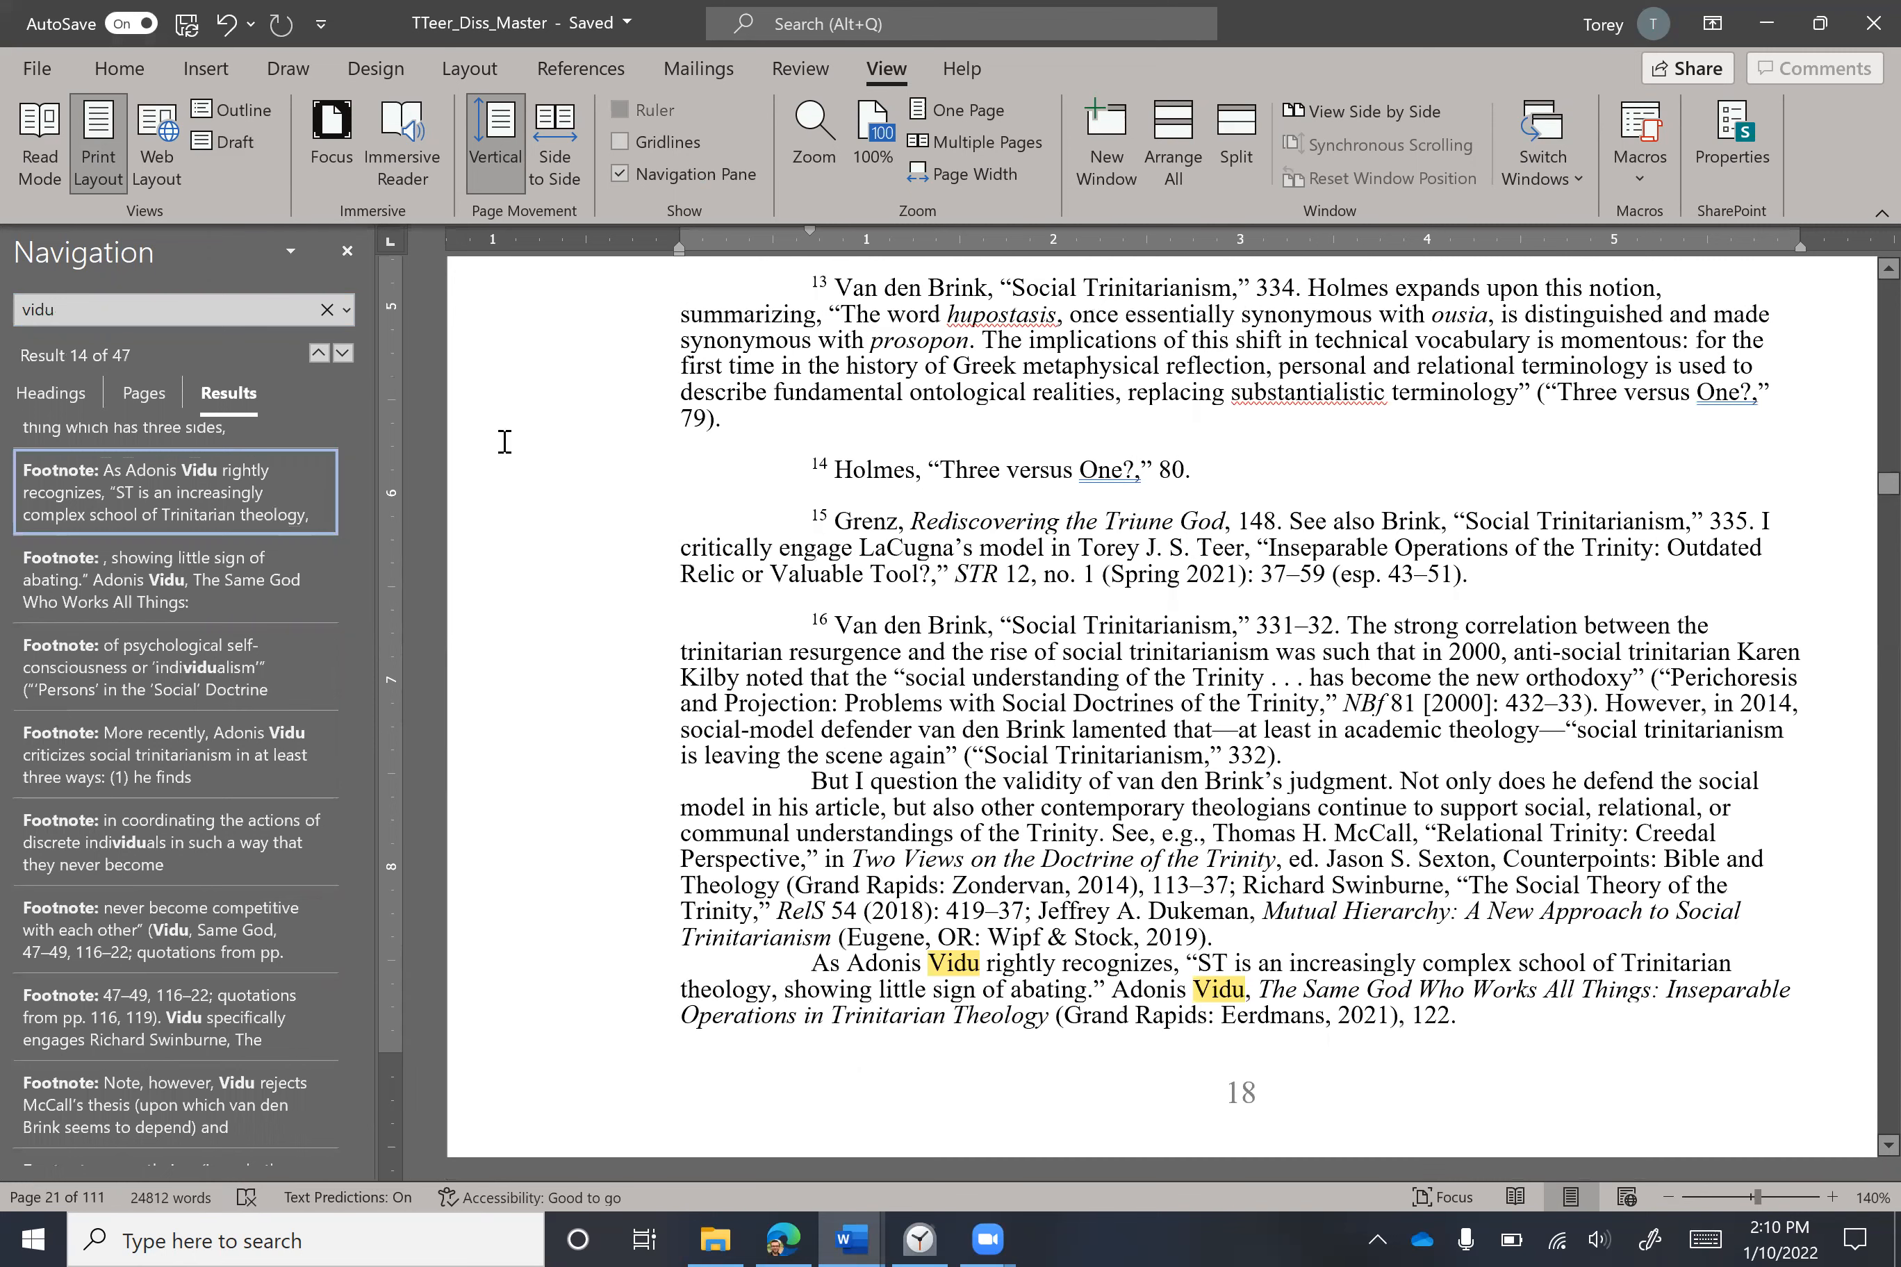
pyautogui.press('Escape')
# Examine the first-line indents and paragraph spacing of the three paragraphs in footnote 16.
pyautogui.scroll(-1, 637, 583)
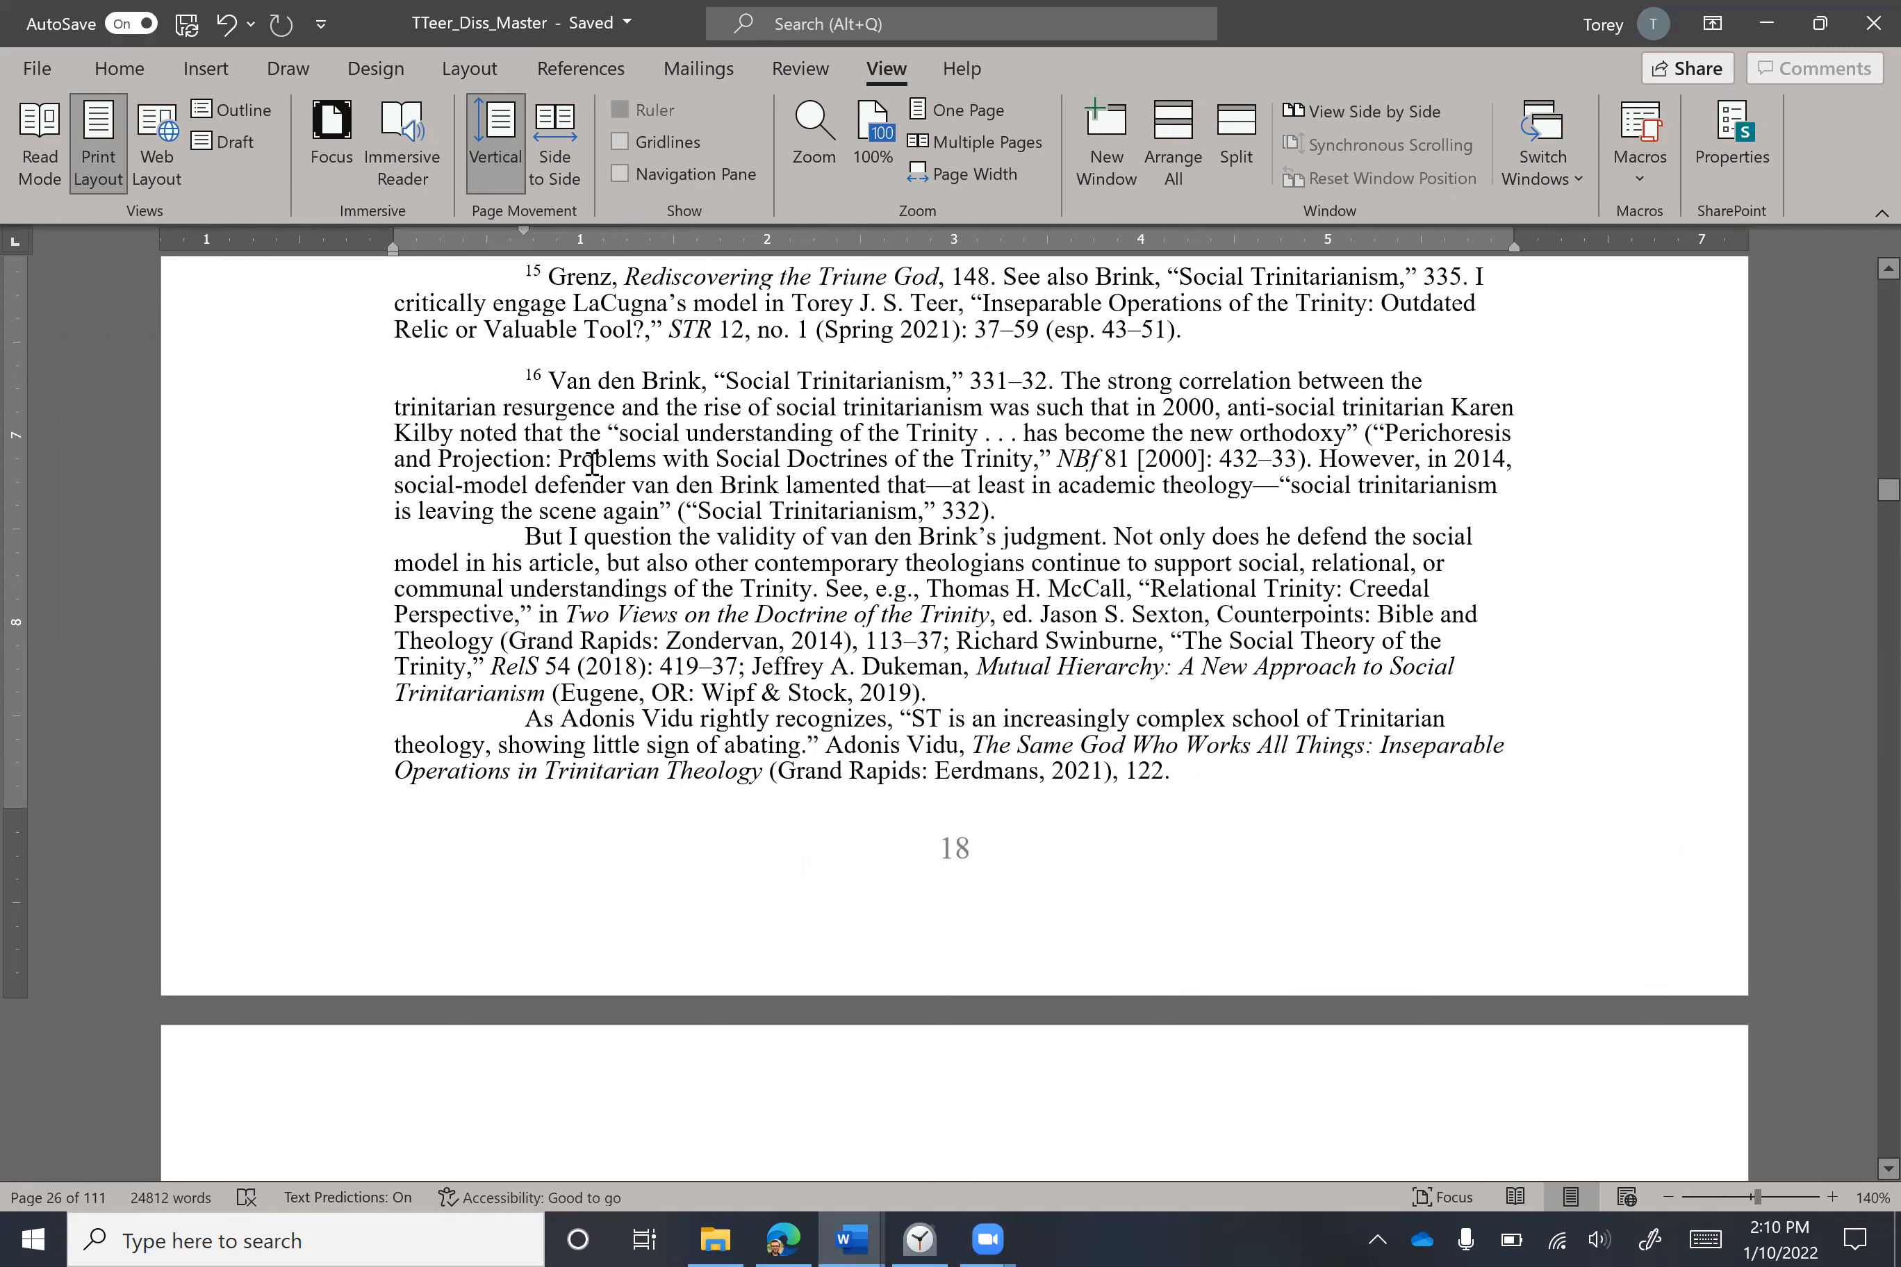
pyautogui.scroll(3, 586, 401)
pyautogui.moveTo(551, 615); pyautogui.dragTo(815, 913)
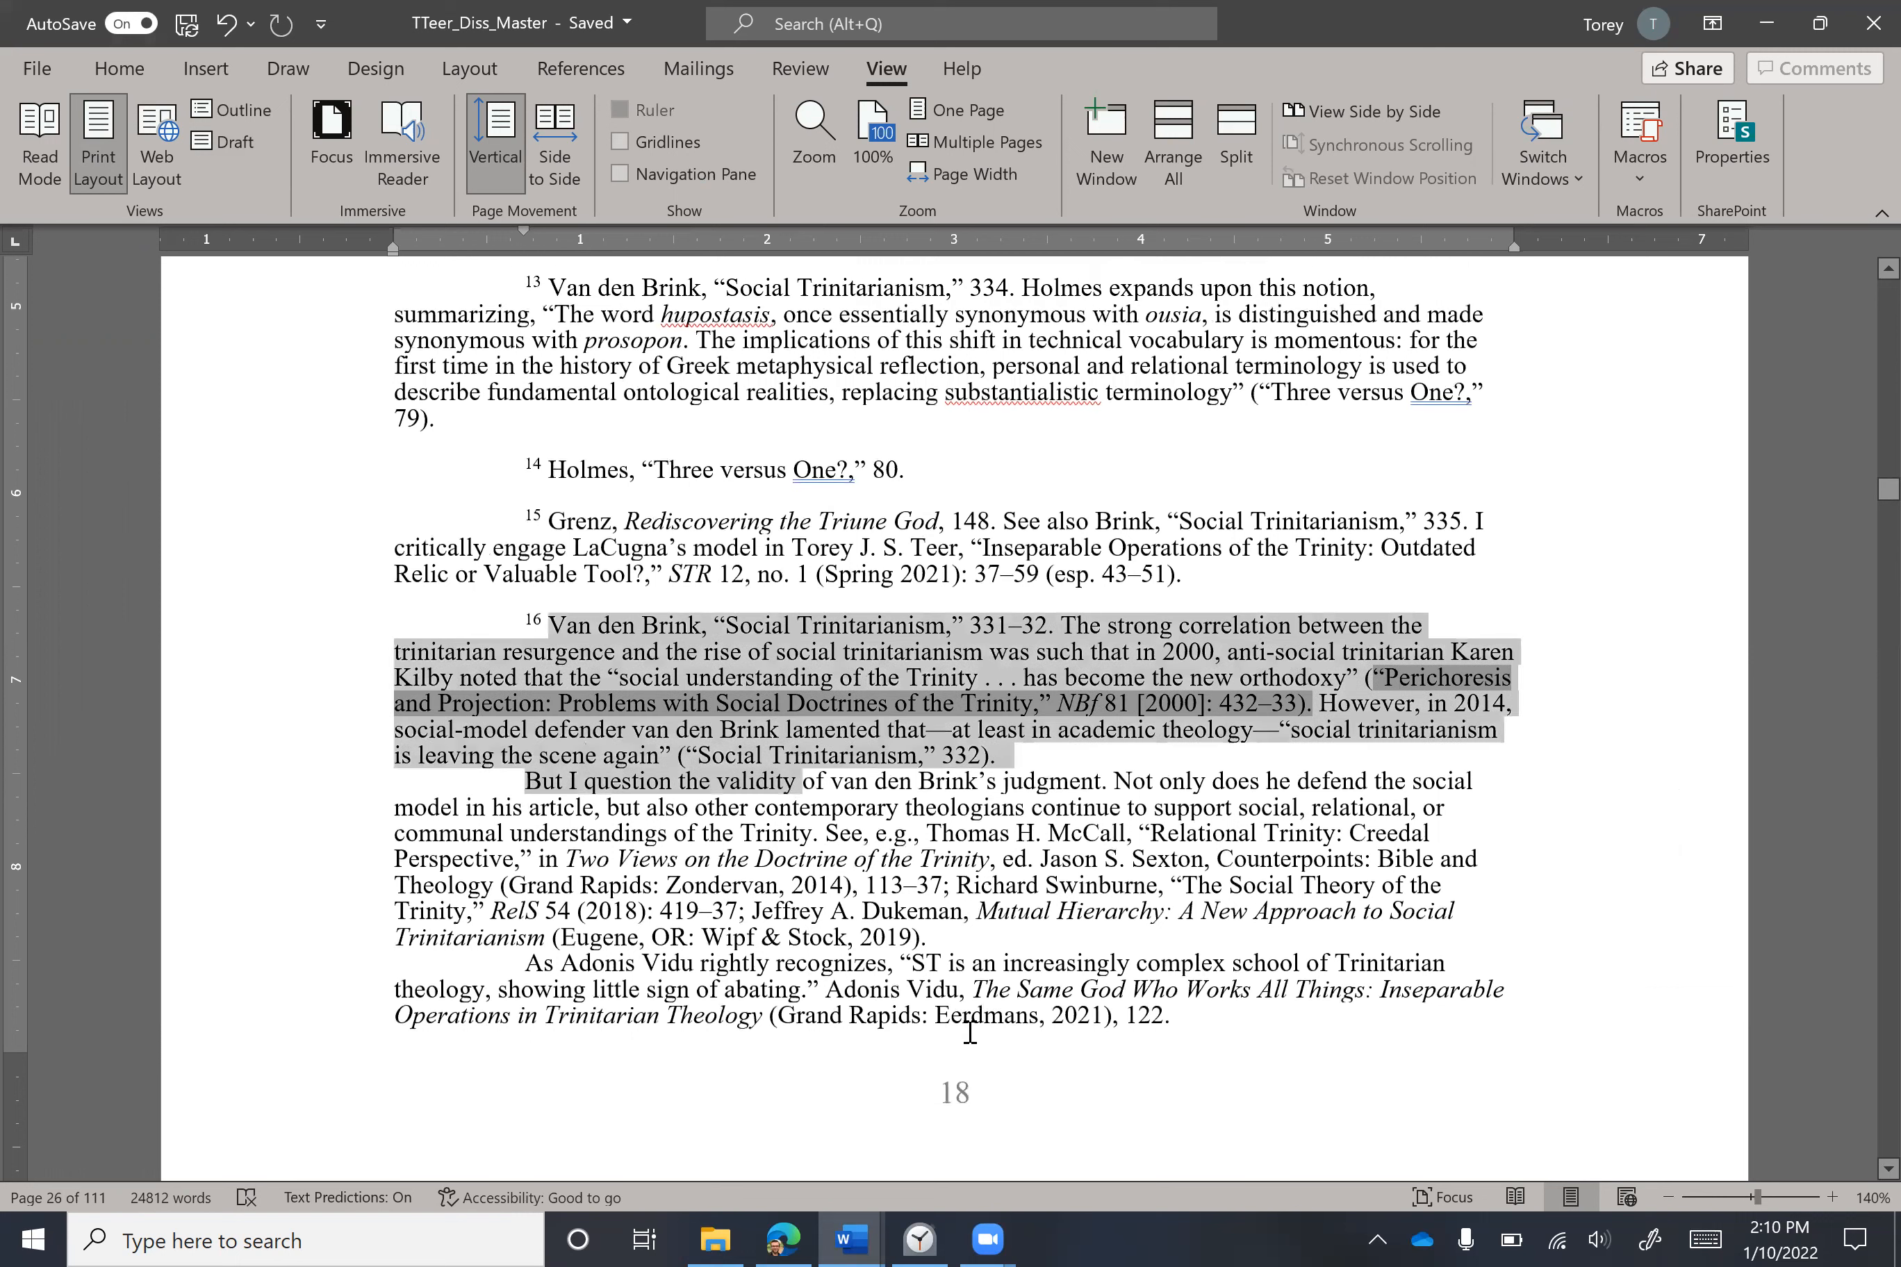
pyautogui.moveTo(1084, 1037); pyautogui.dragTo(1084, 1037)
pyautogui.click(735, 991)
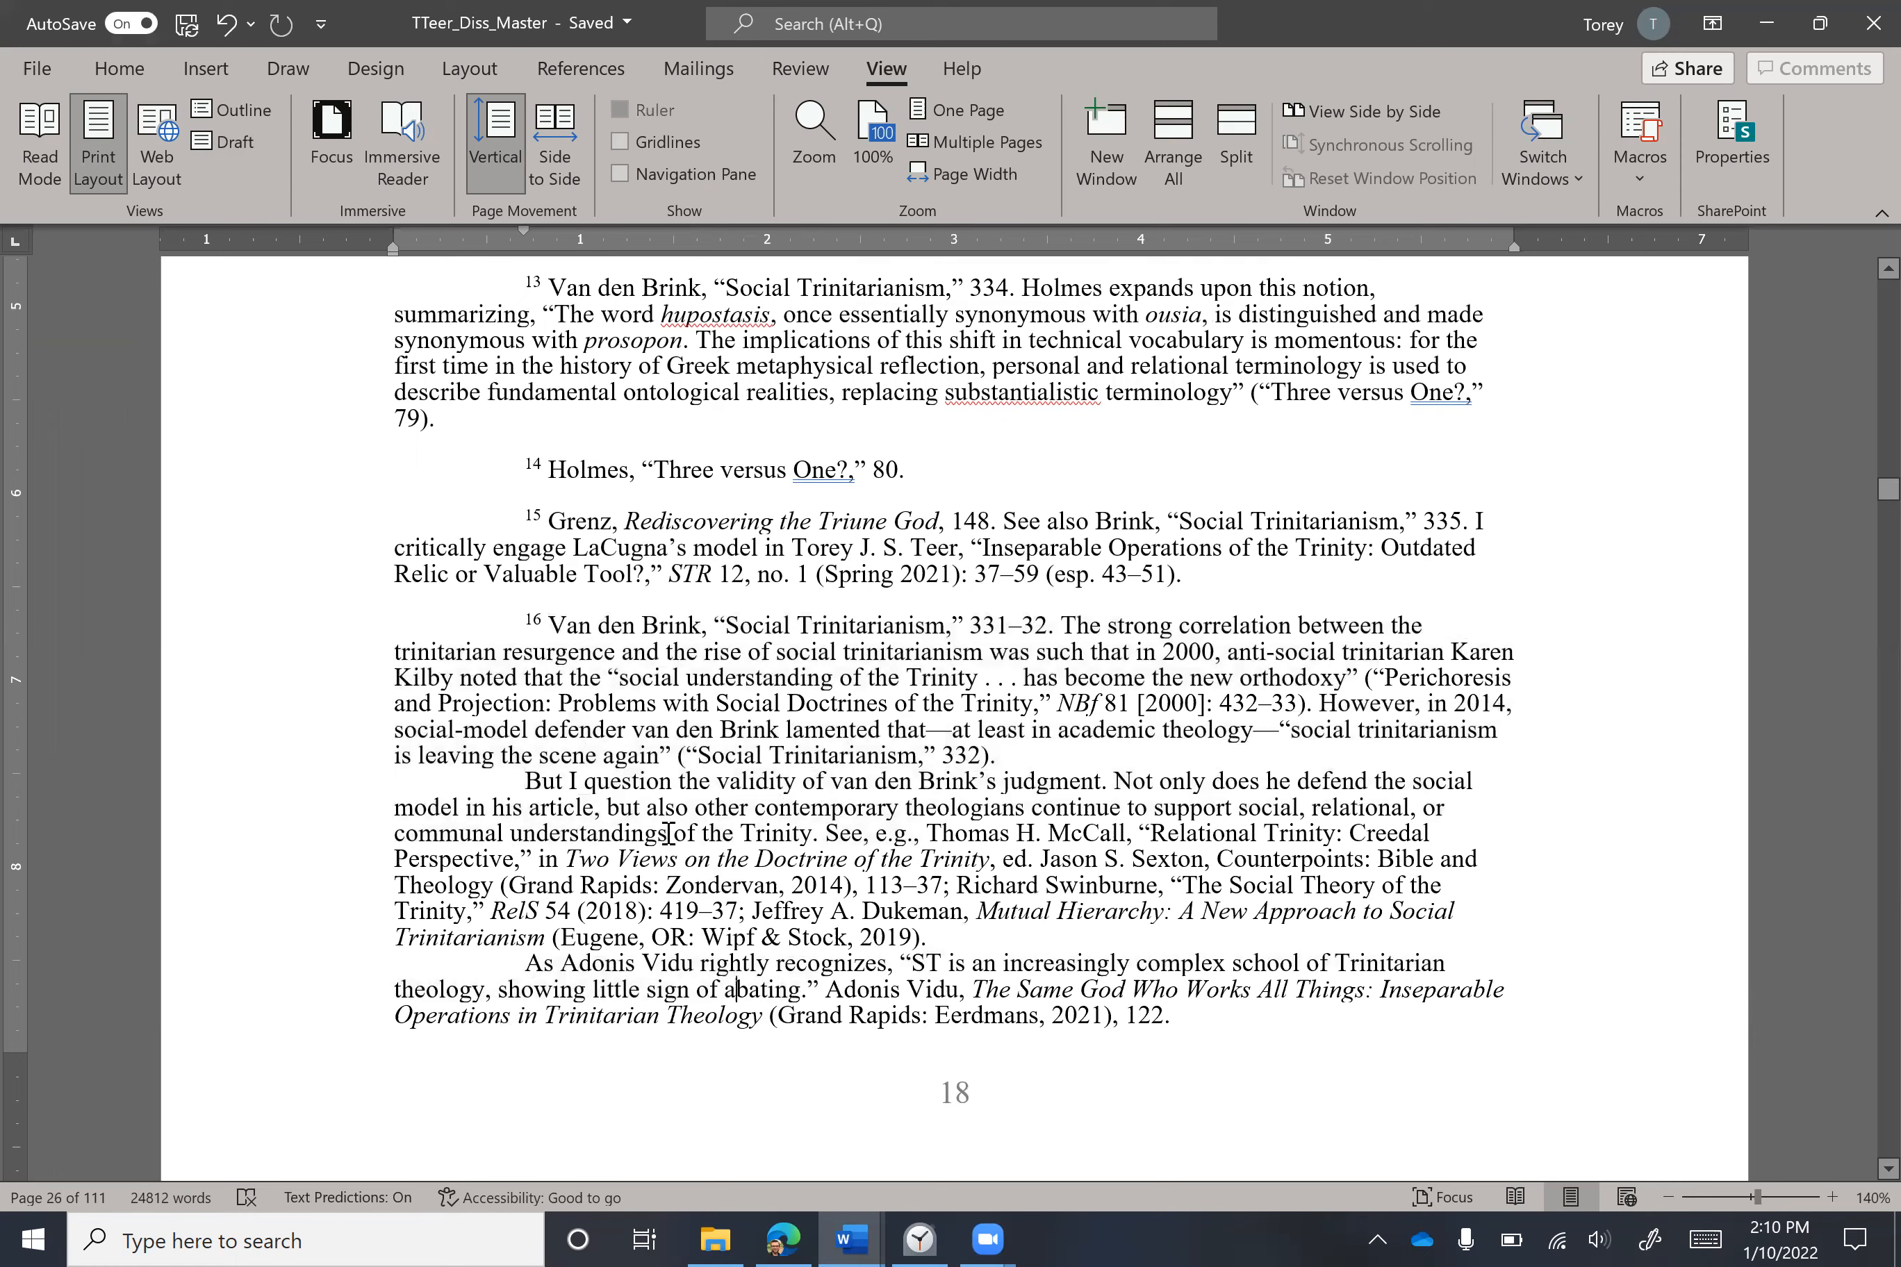
# Review the spacing between footnotes 13 to 16 and highlight each of footnote 16's three paragraphs in turn.
pyautogui.scroll(3, 655, 831)
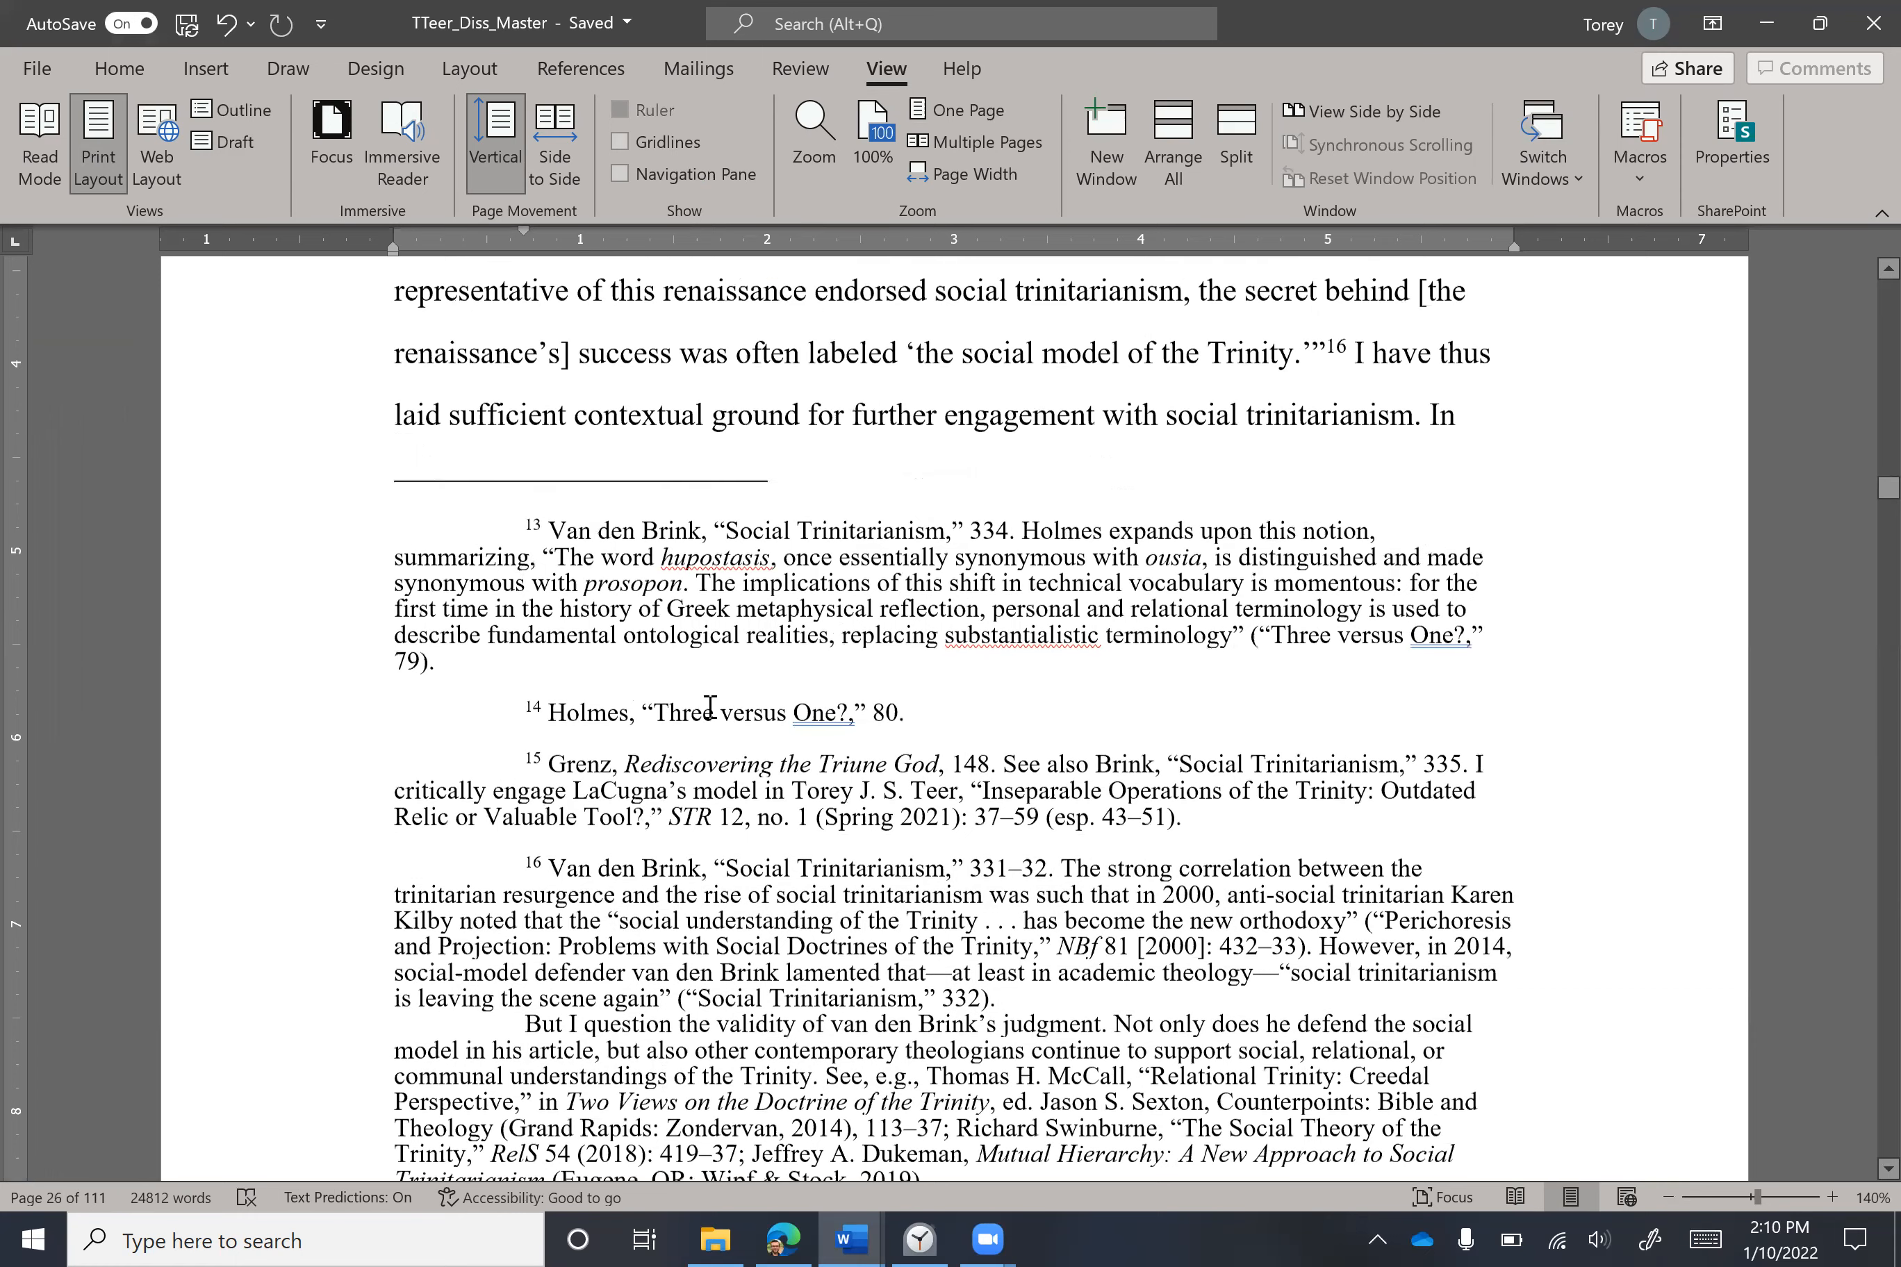
pyautogui.scroll(-4, 621, 791)
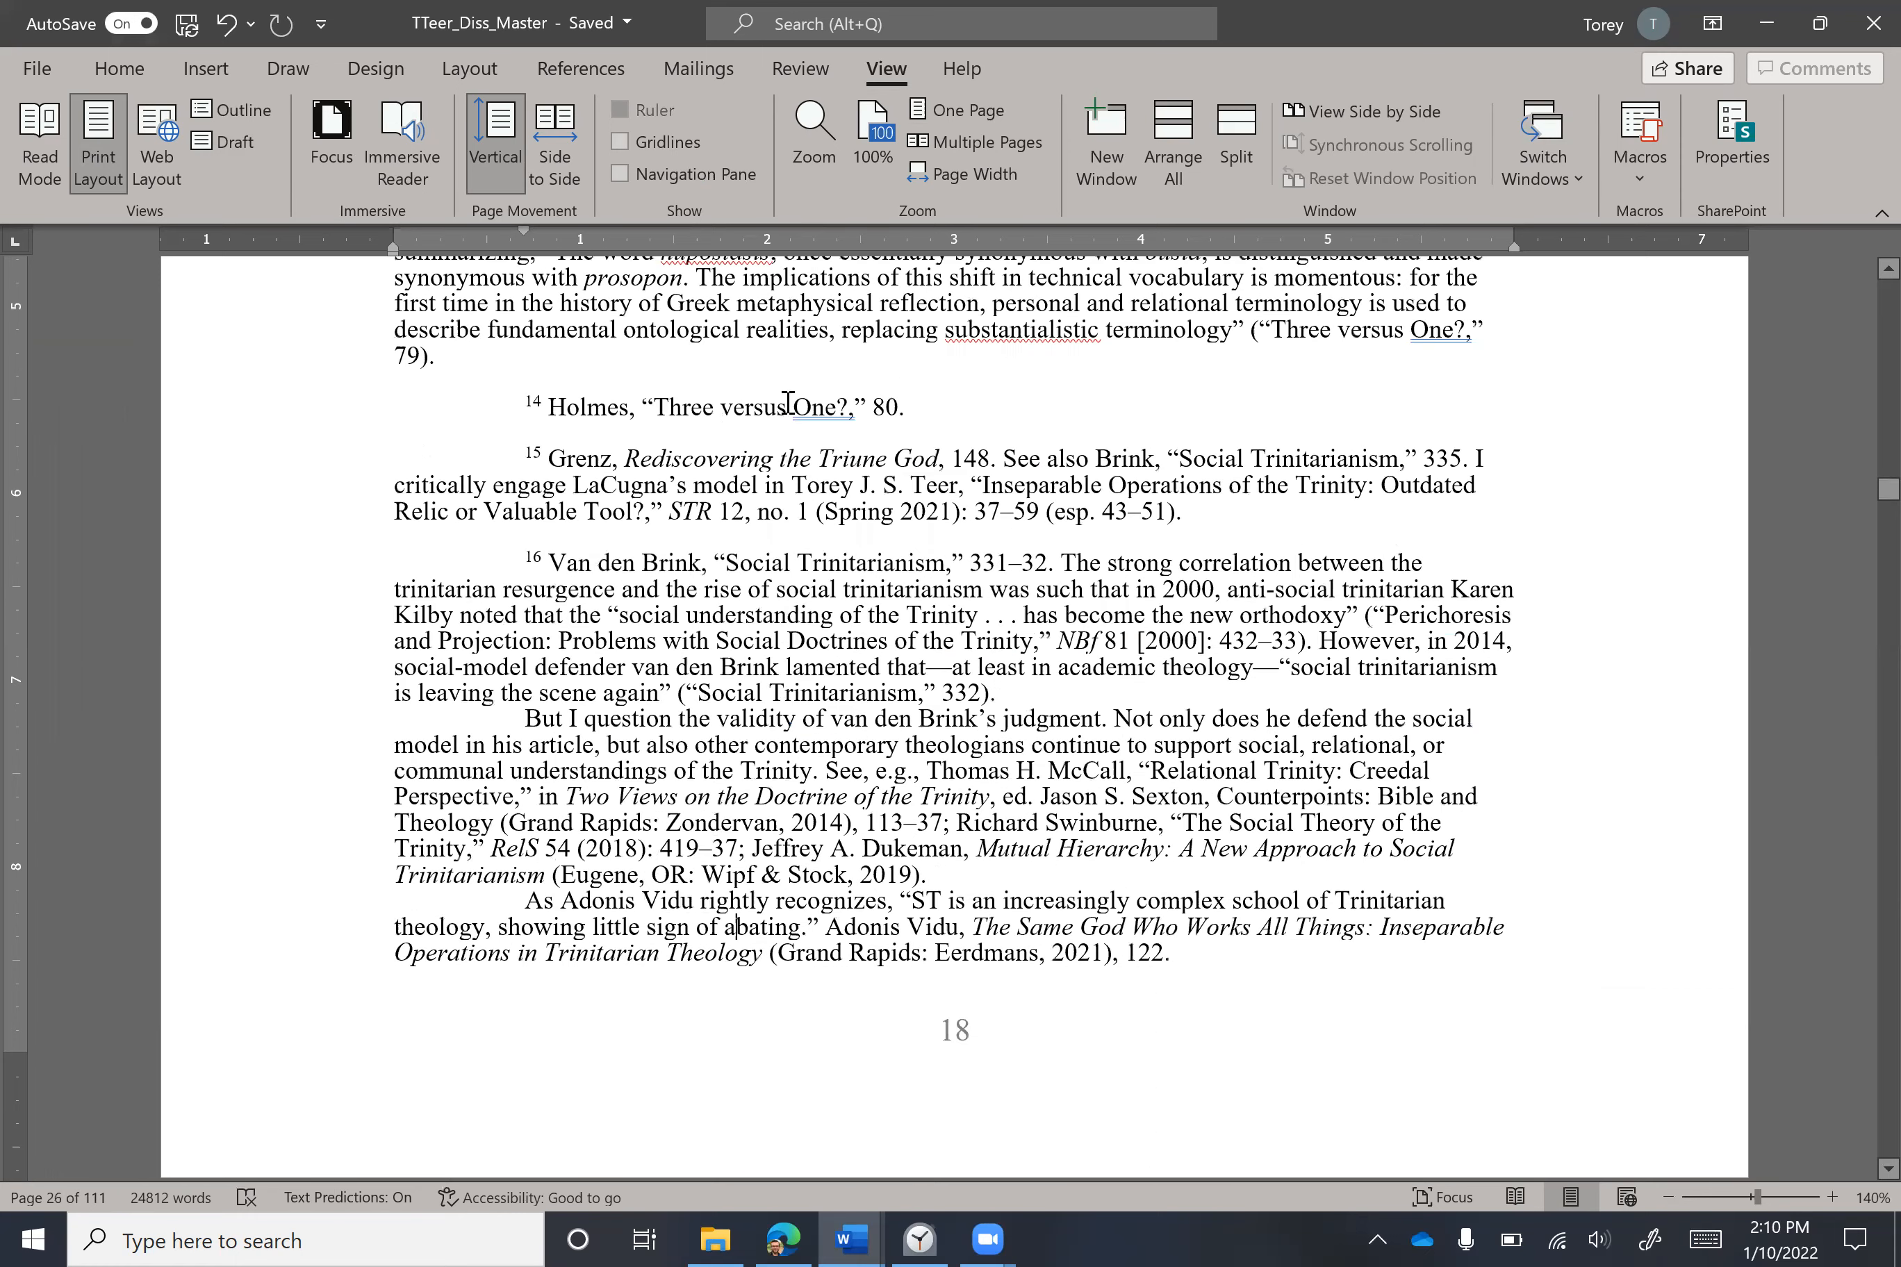
pyautogui.scroll(7, 776, 409)
pyautogui.scroll(-6, 638, 679)
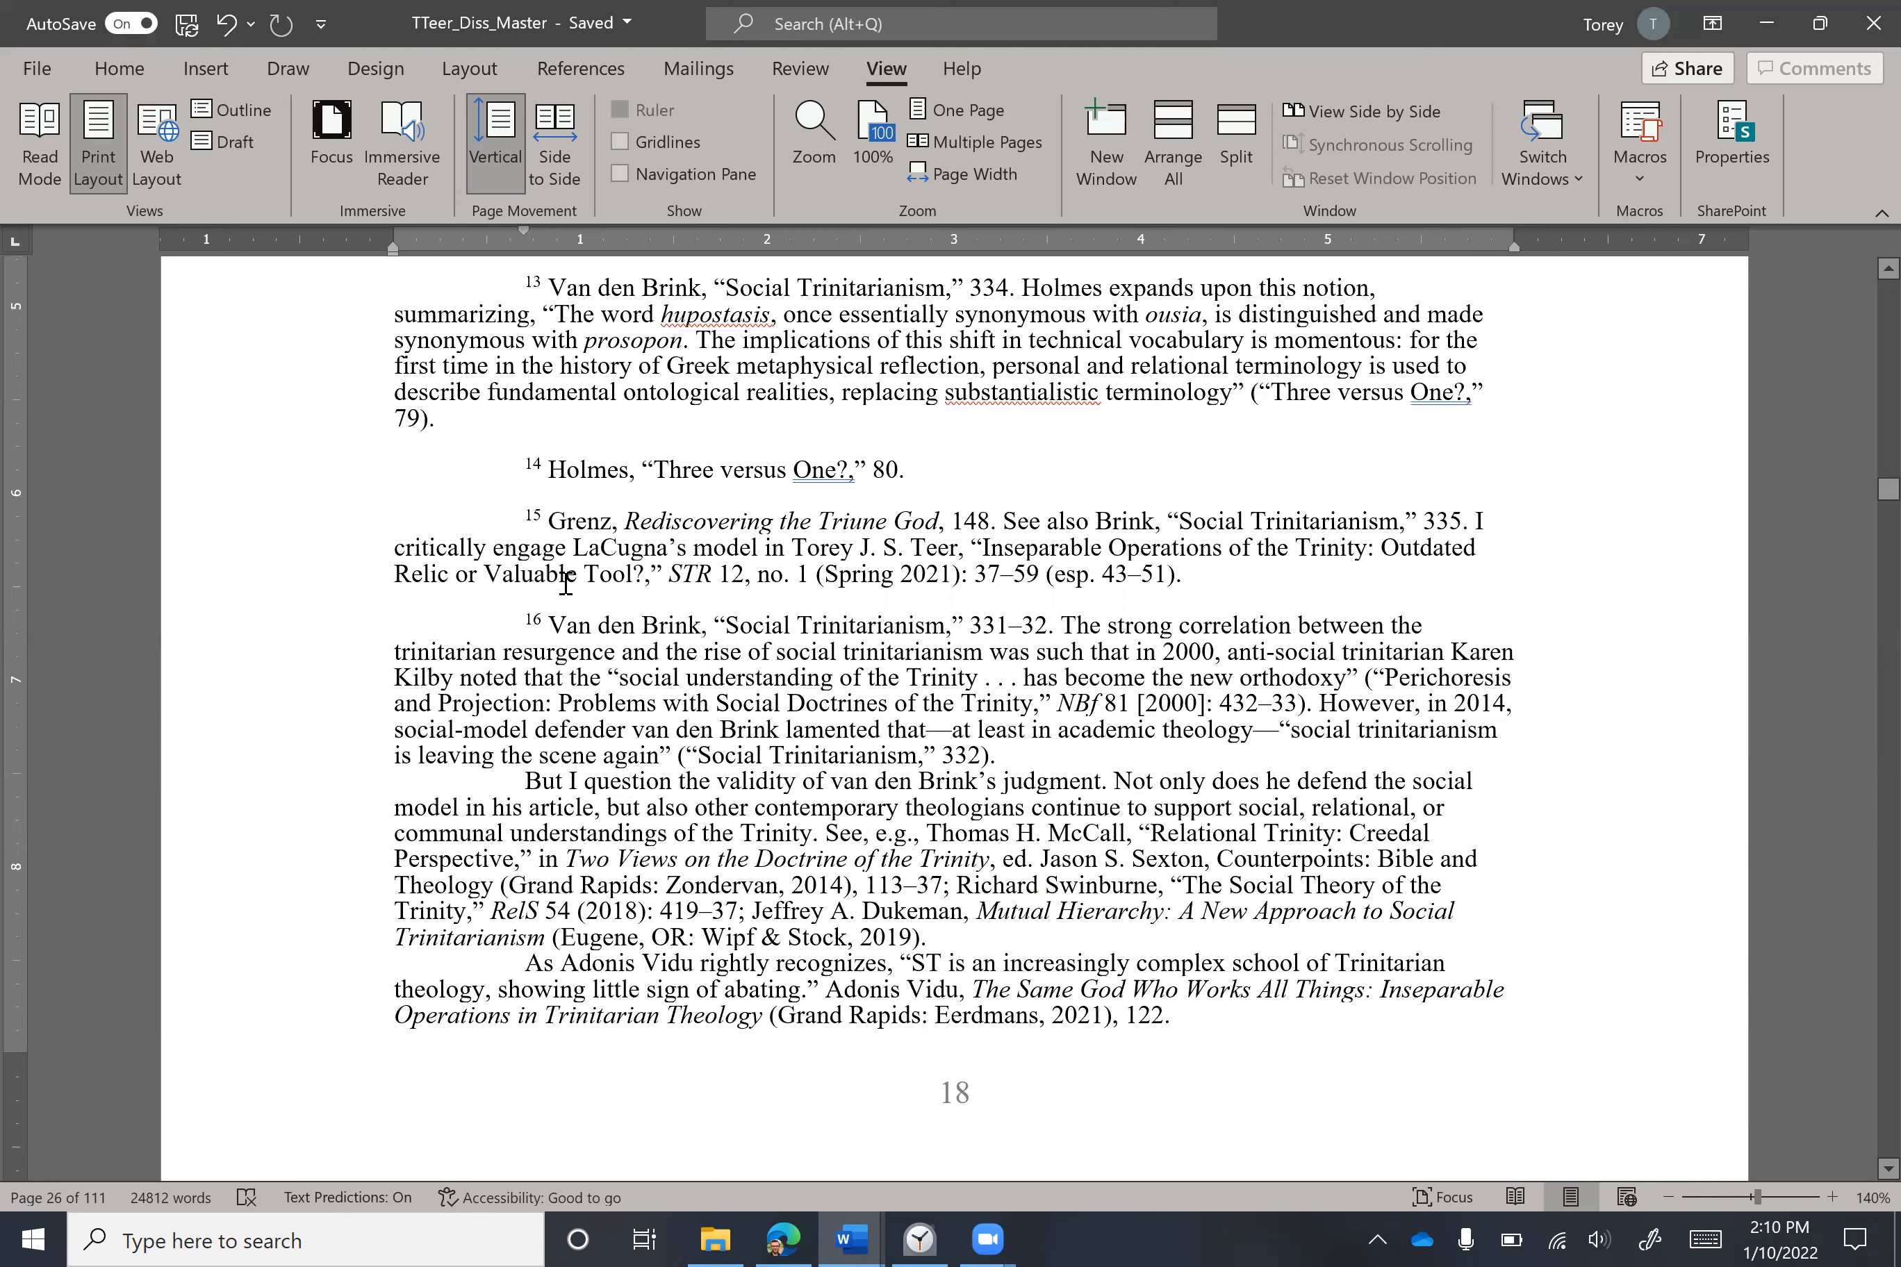
pyautogui.moveTo(543, 619); pyautogui.dragTo(997, 757)
pyautogui.click(747, 757)
pyautogui.moveTo(528, 781); pyautogui.dragTo(937, 939)
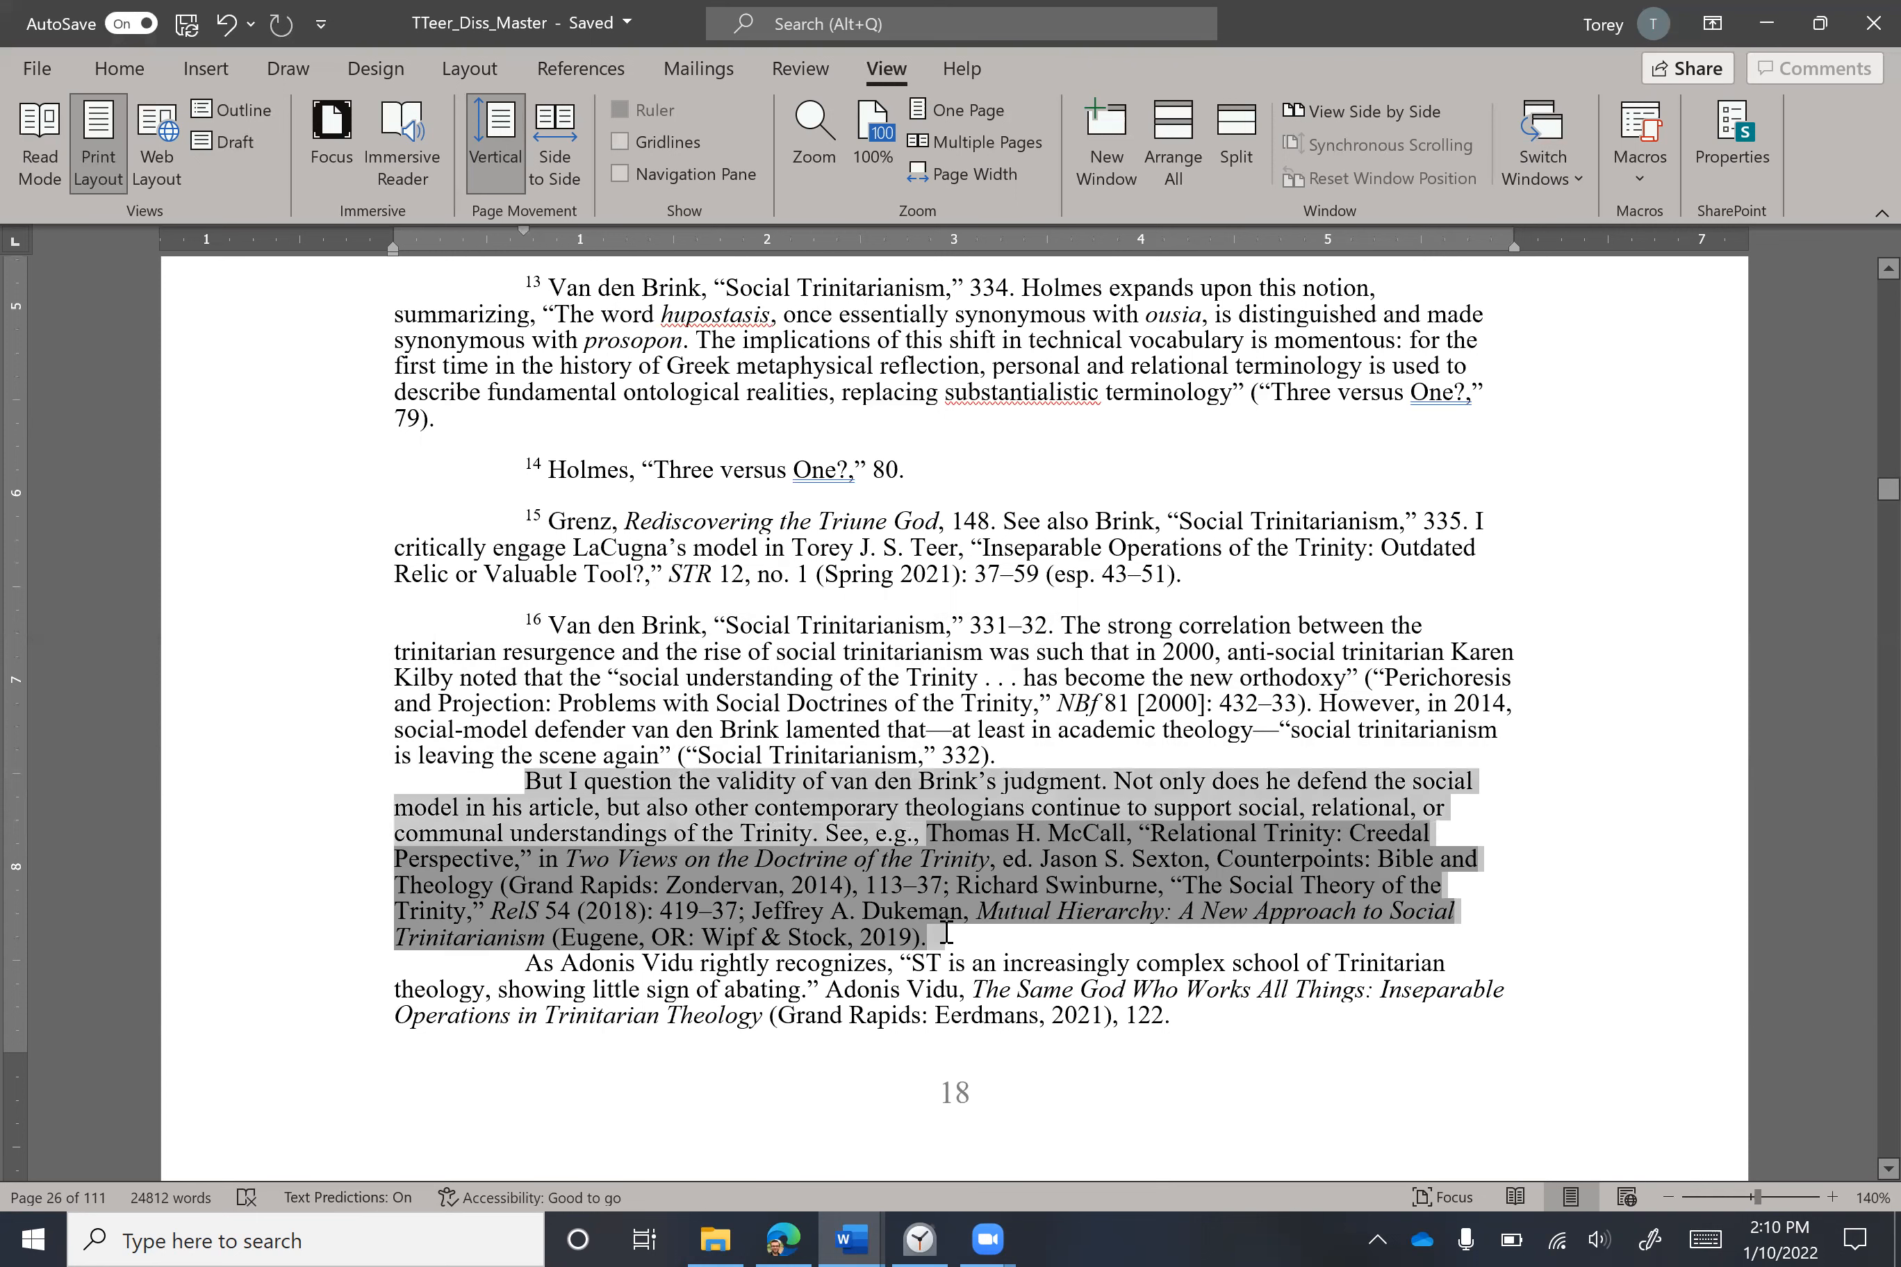
pyautogui.moveTo(524, 967); pyautogui.dragTo(1193, 1029)
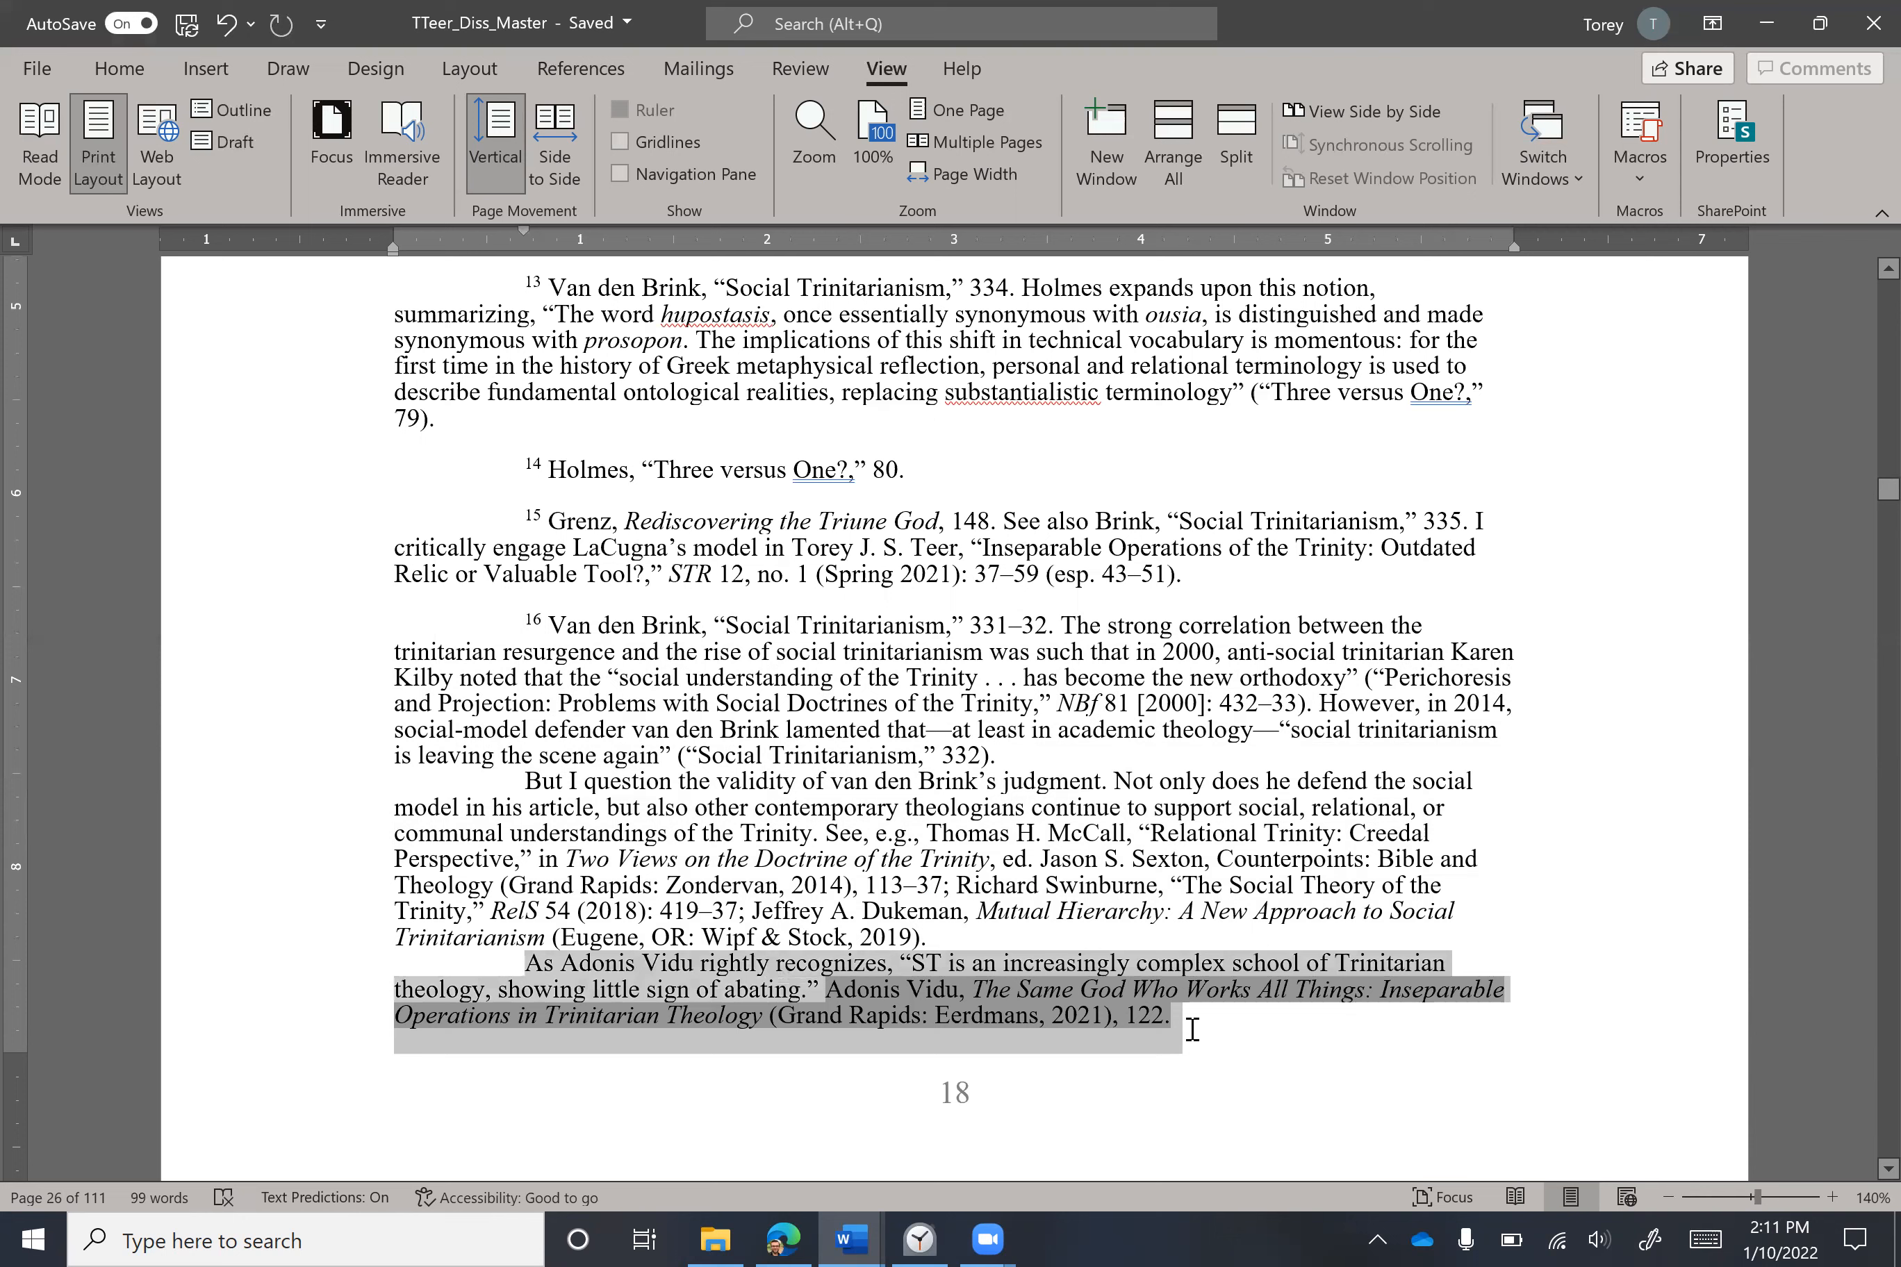
pyautogui.click(886, 936)
# Highlight the first two paragraphs of footnote 16 together and compare their spacing with the final paragraph and the preceding footnotes.
pyautogui.scroll(-2, 843, 899)
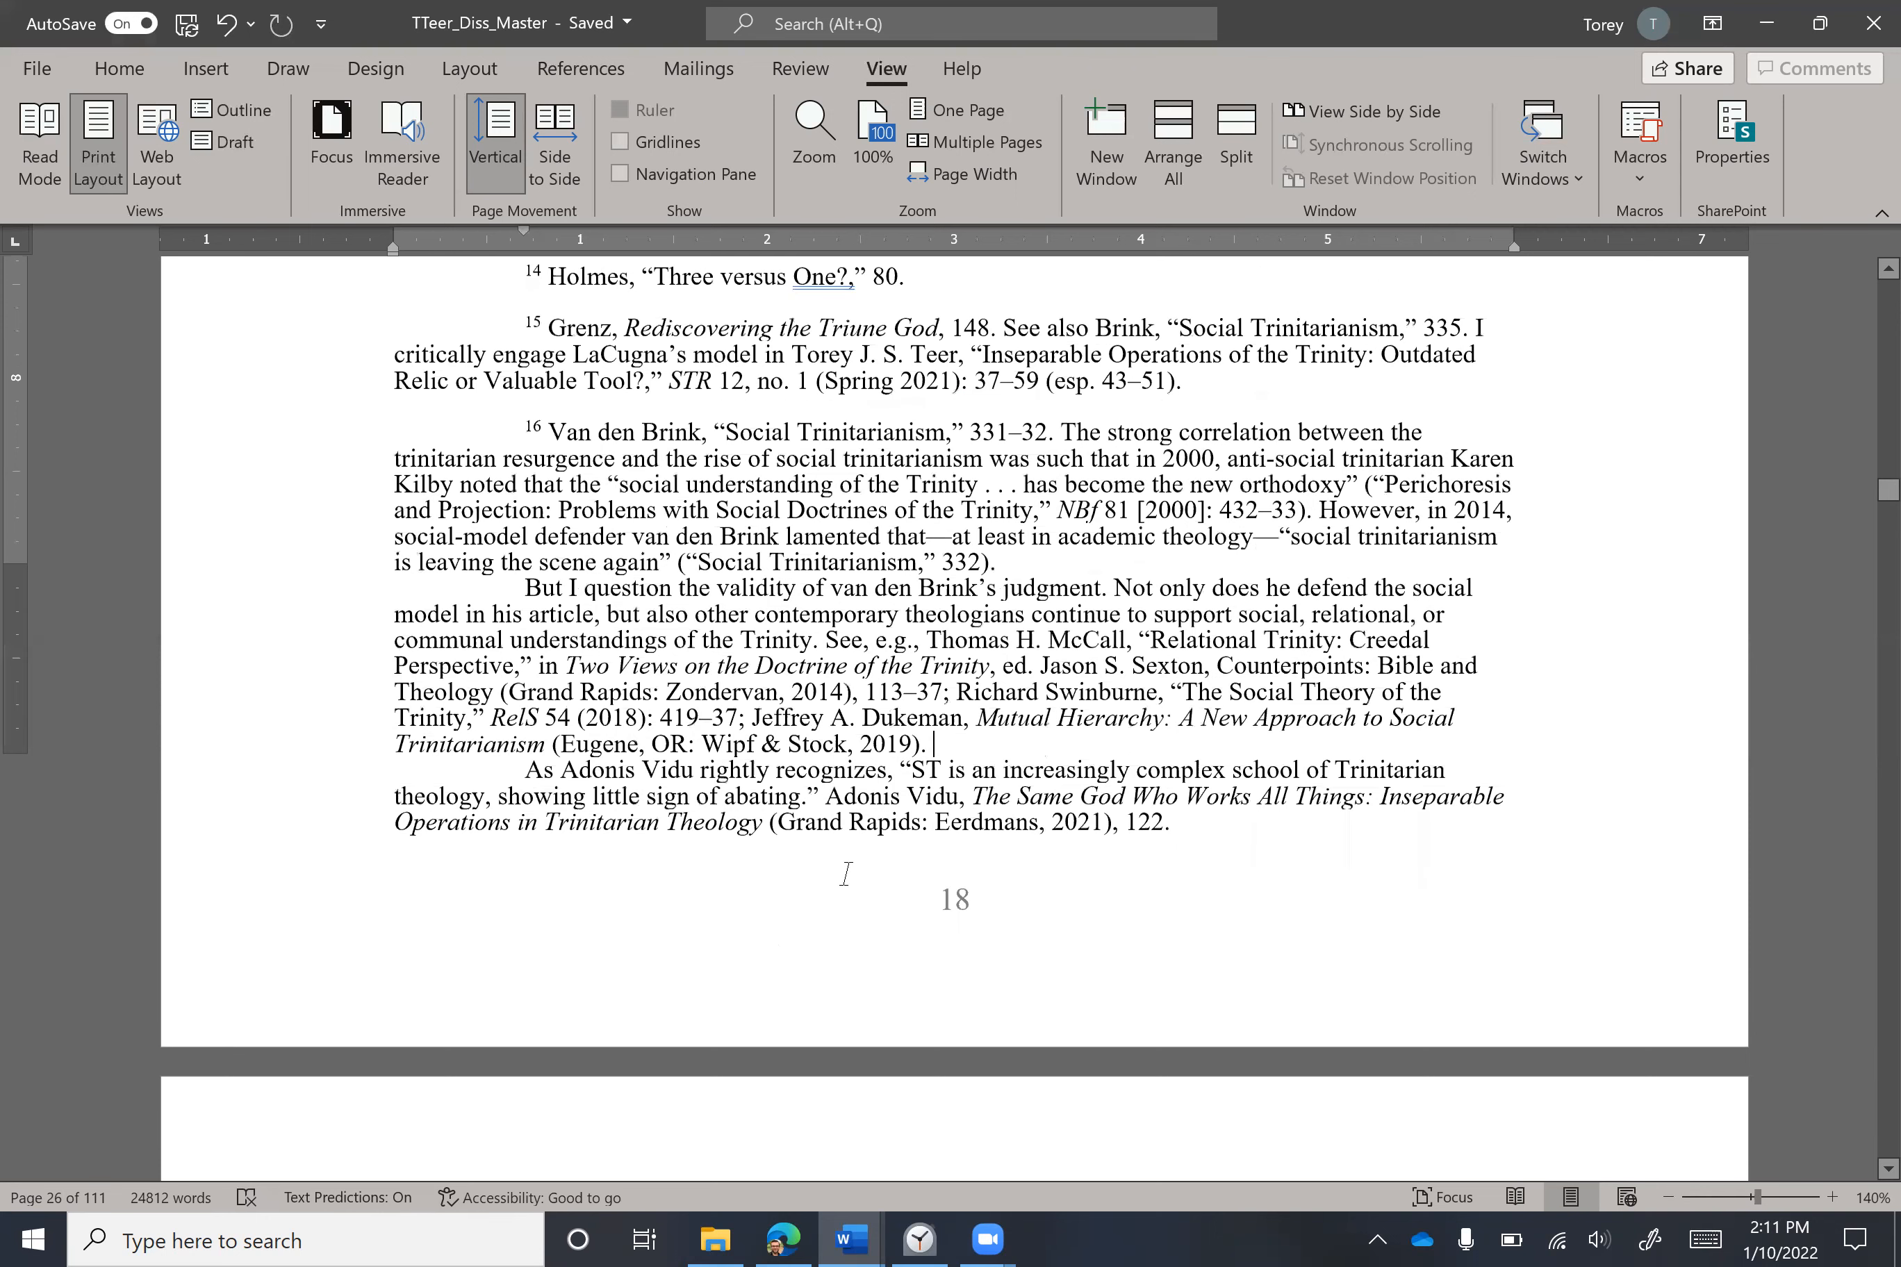
pyautogui.scroll(-15, 843, 883)
pyautogui.scroll(17, 737, 785)
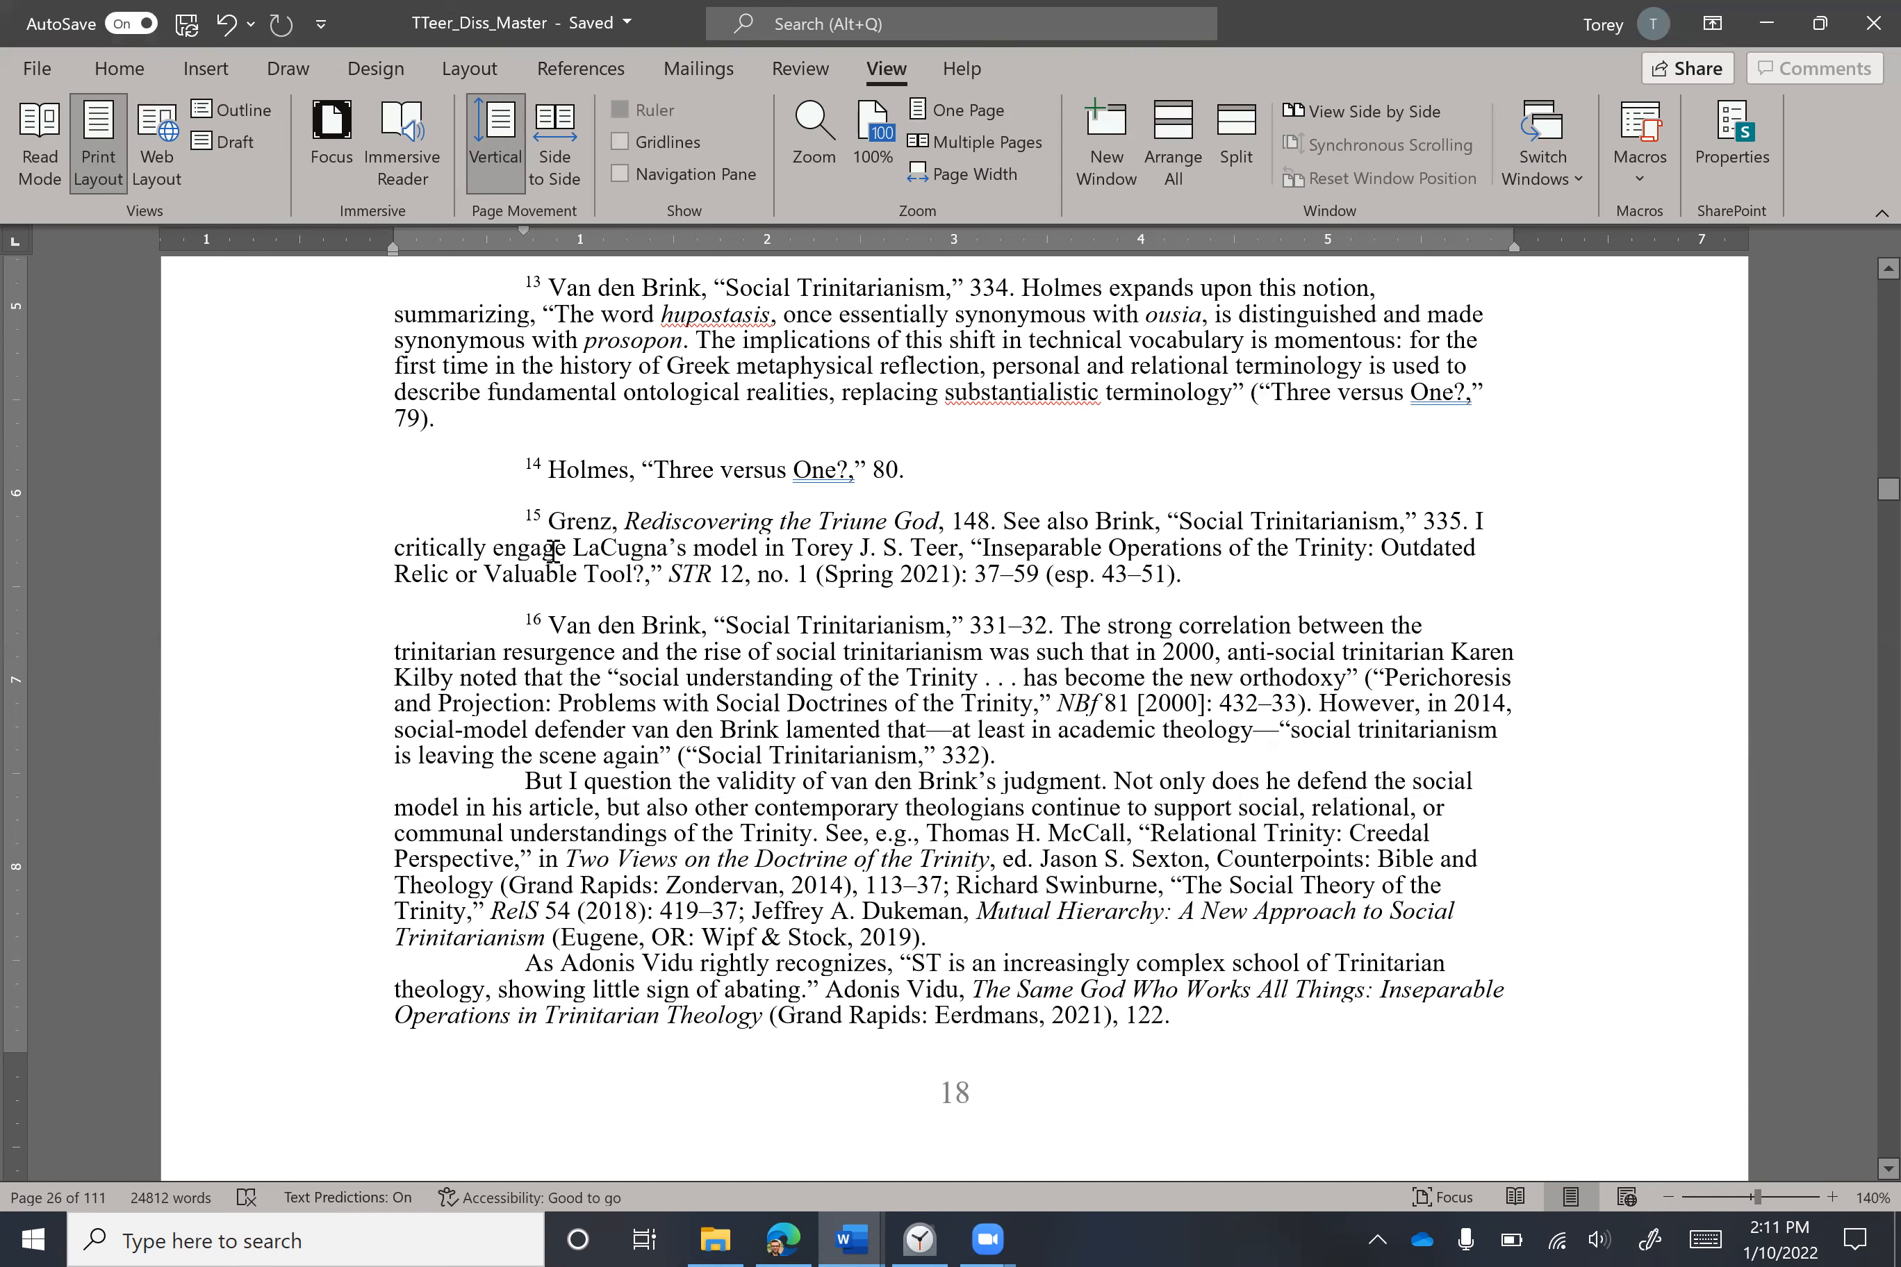
pyautogui.scroll(-3, 554, 550)
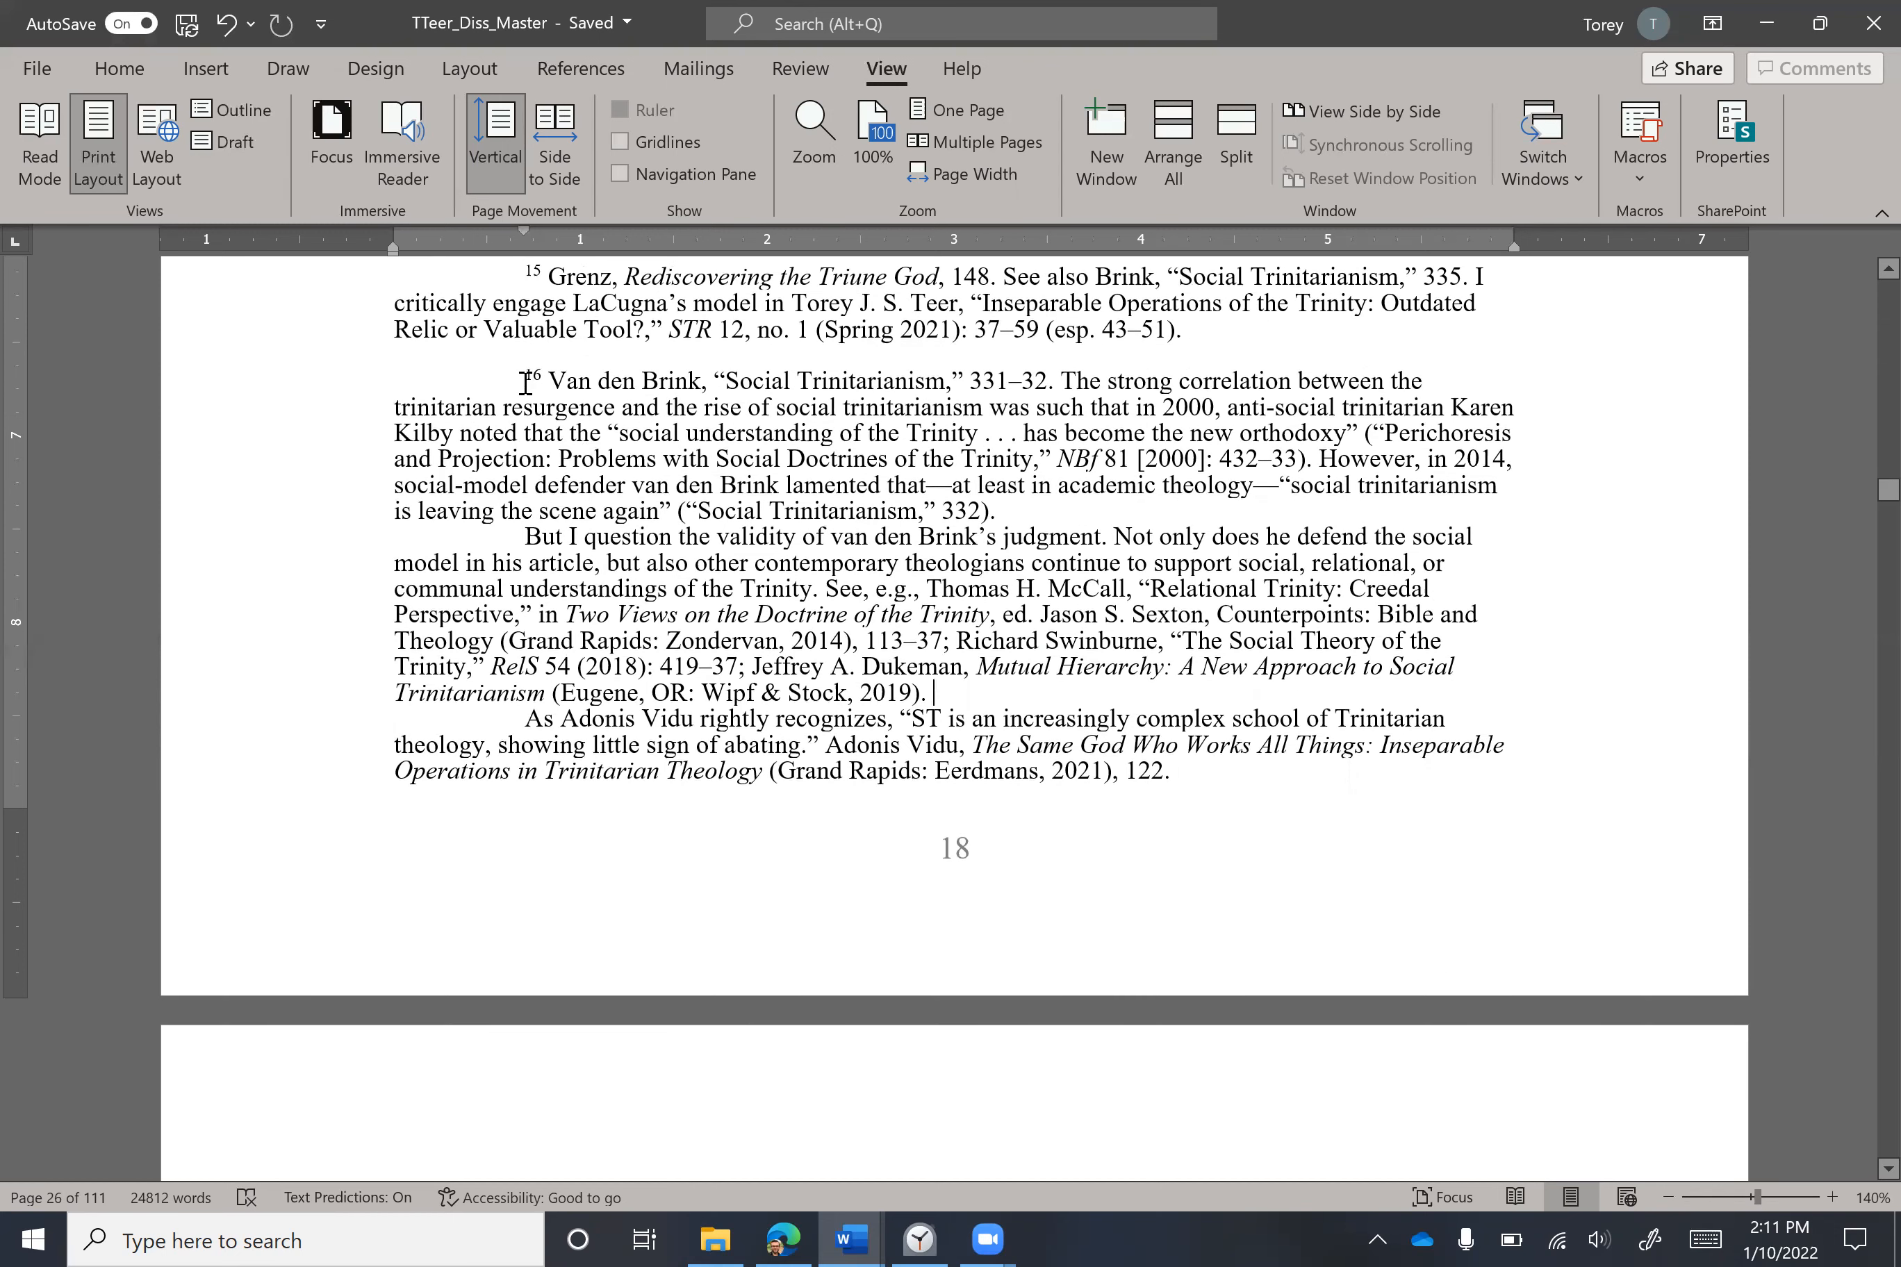
pyautogui.tripleClick(883, 501)
pyautogui.keyDown('shift'); pyautogui.click(1124, 696); pyautogui.keyUp('shift')
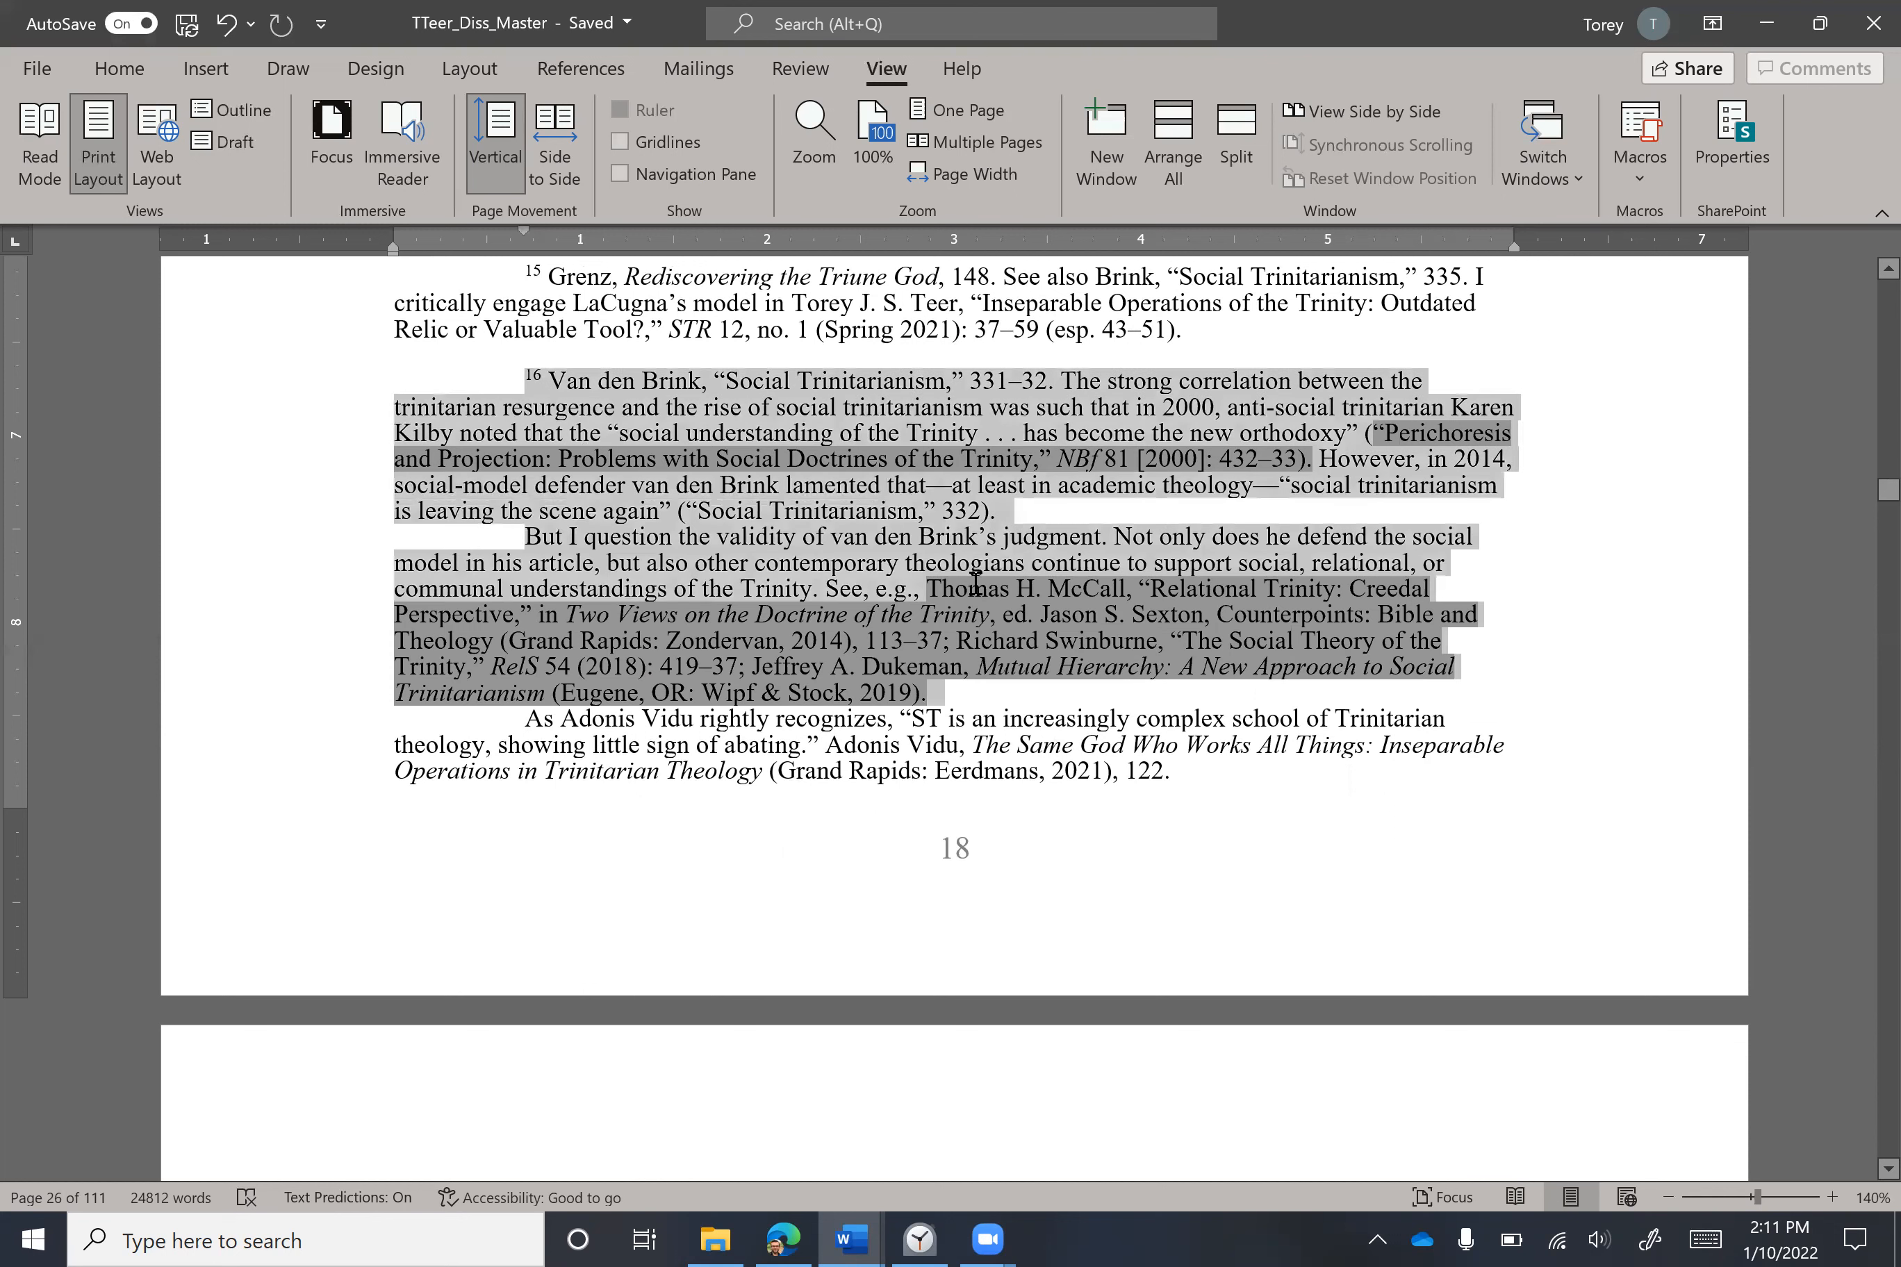
pyautogui.click(1065, 746)
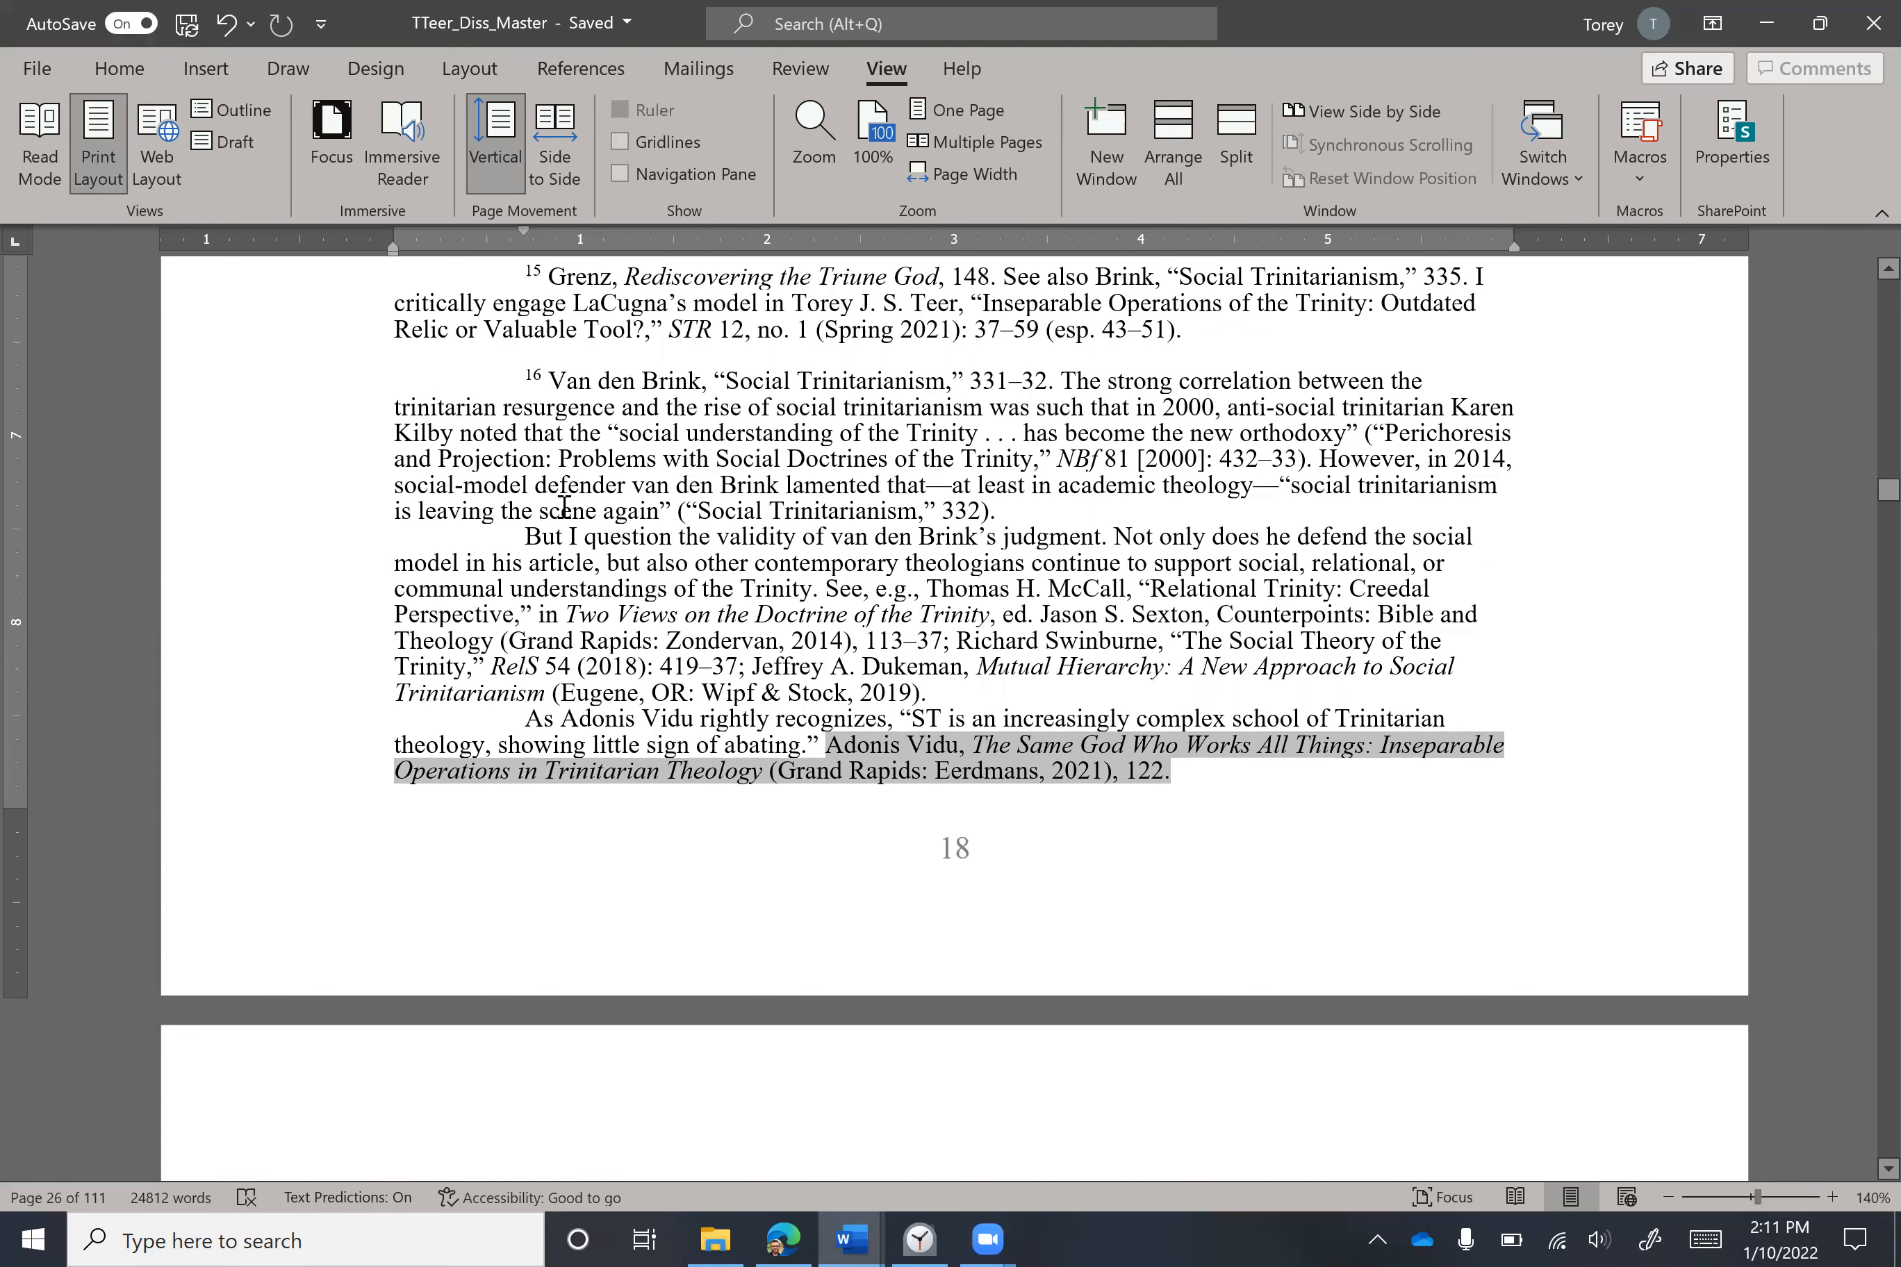
pyautogui.scroll(2, 595, 549)
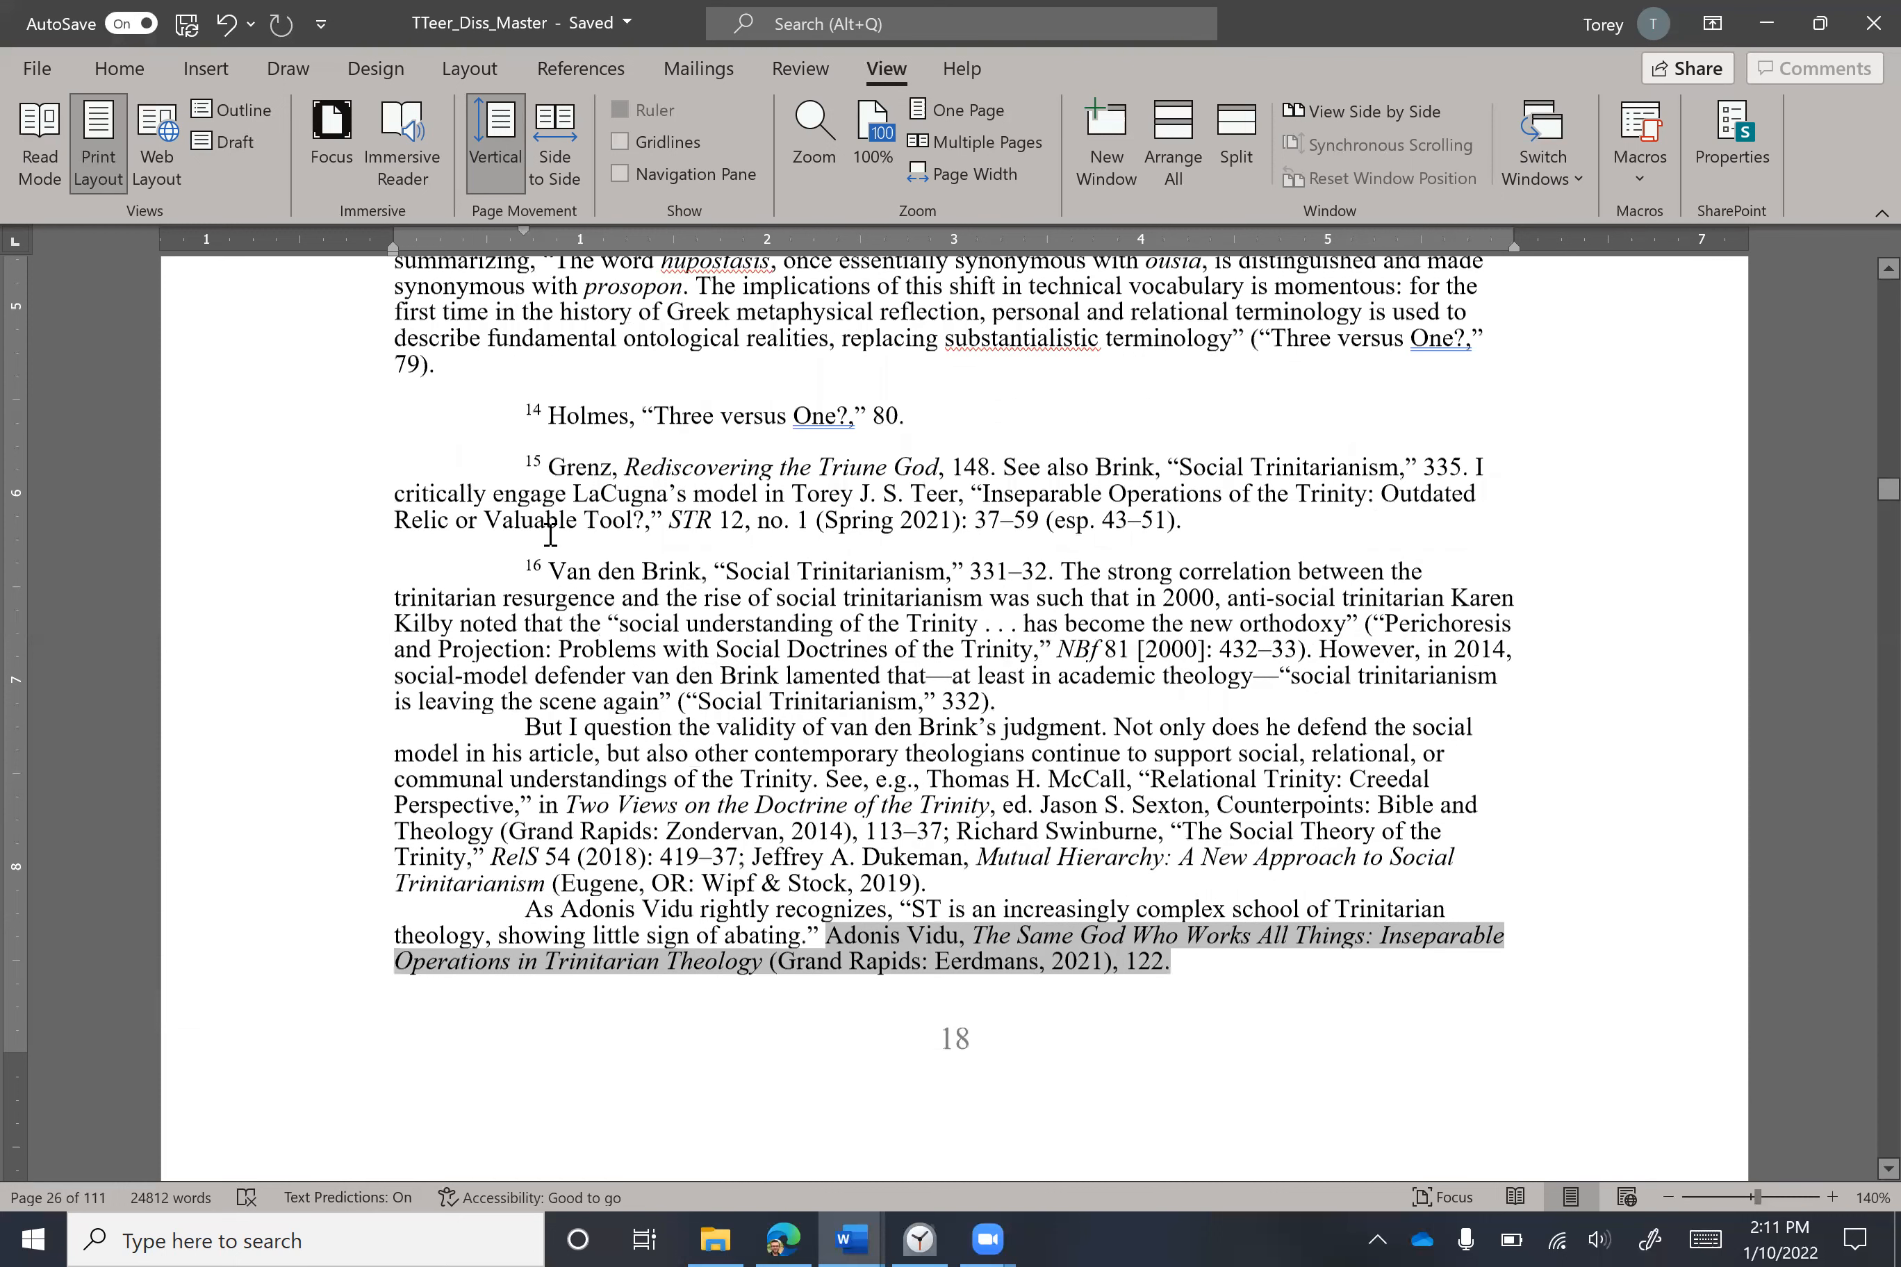
pyautogui.scroll(-2, 638, 605)
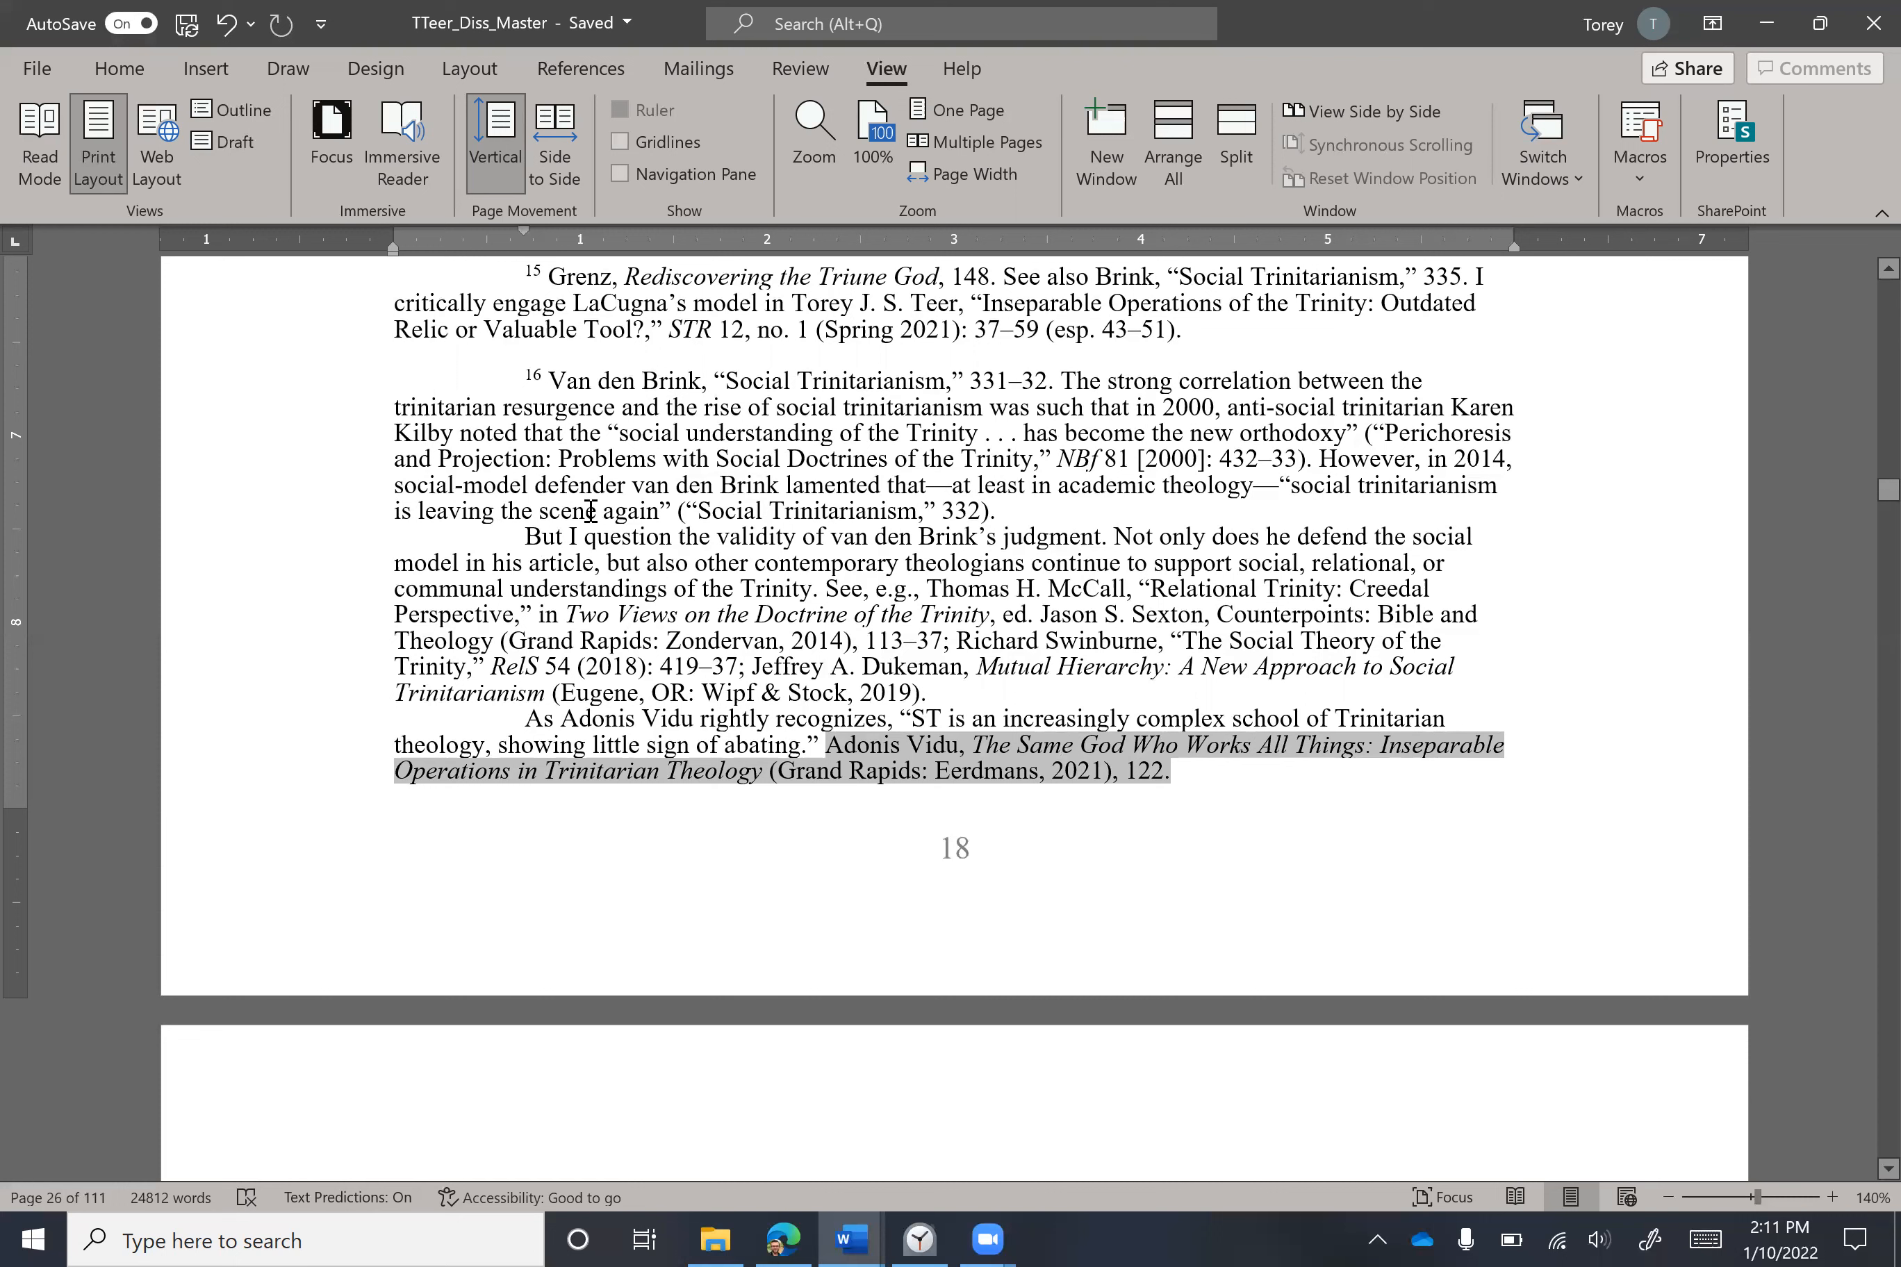
# Check the Paragraph indentation and spacing settings of footnote 16's first paragraph without changing them.
pyautogui.moveTo(541, 510); pyautogui.dragTo(564, 542)
pyautogui.rightClick(533, 494)
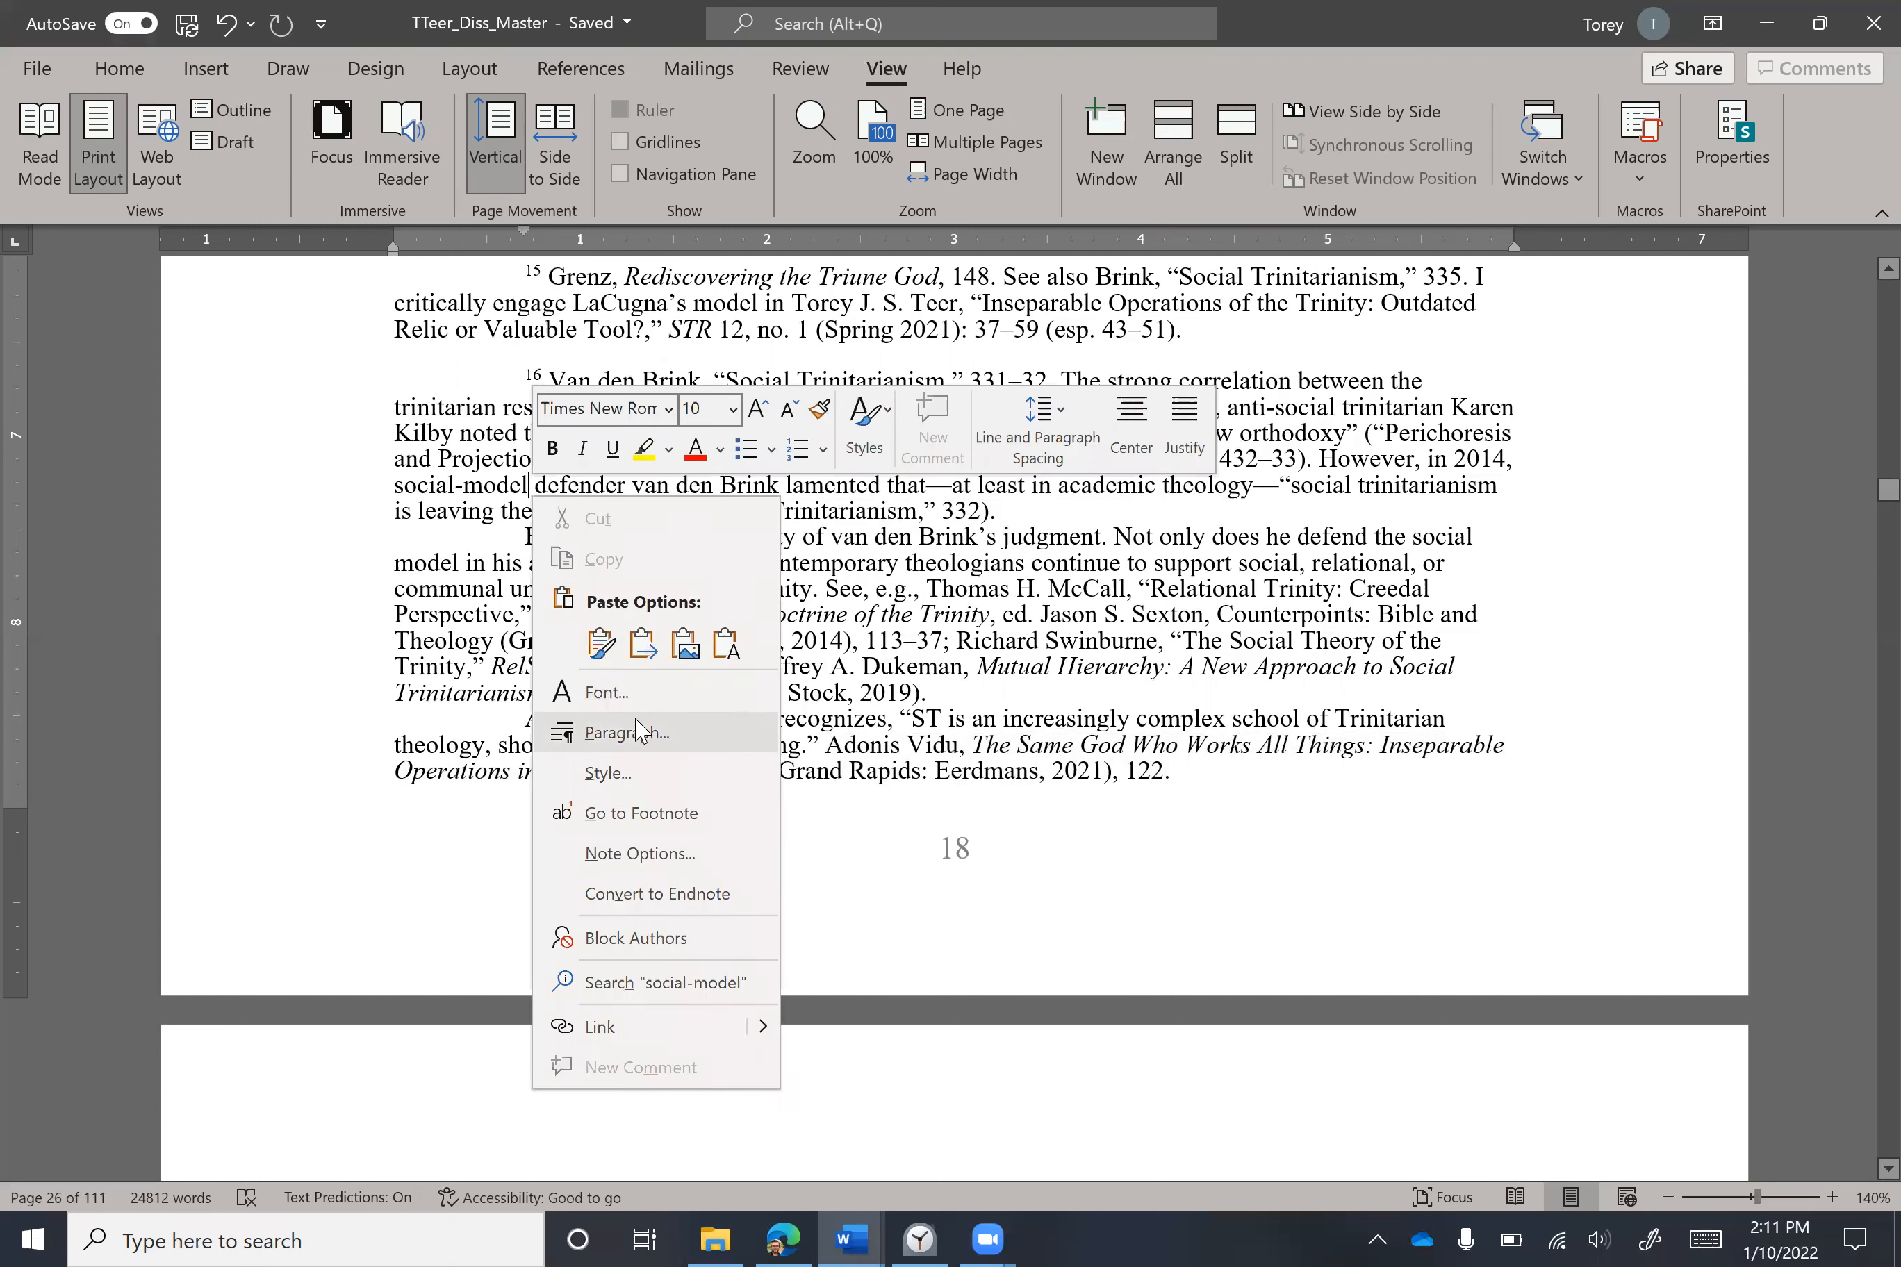
pyautogui.click(628, 733)
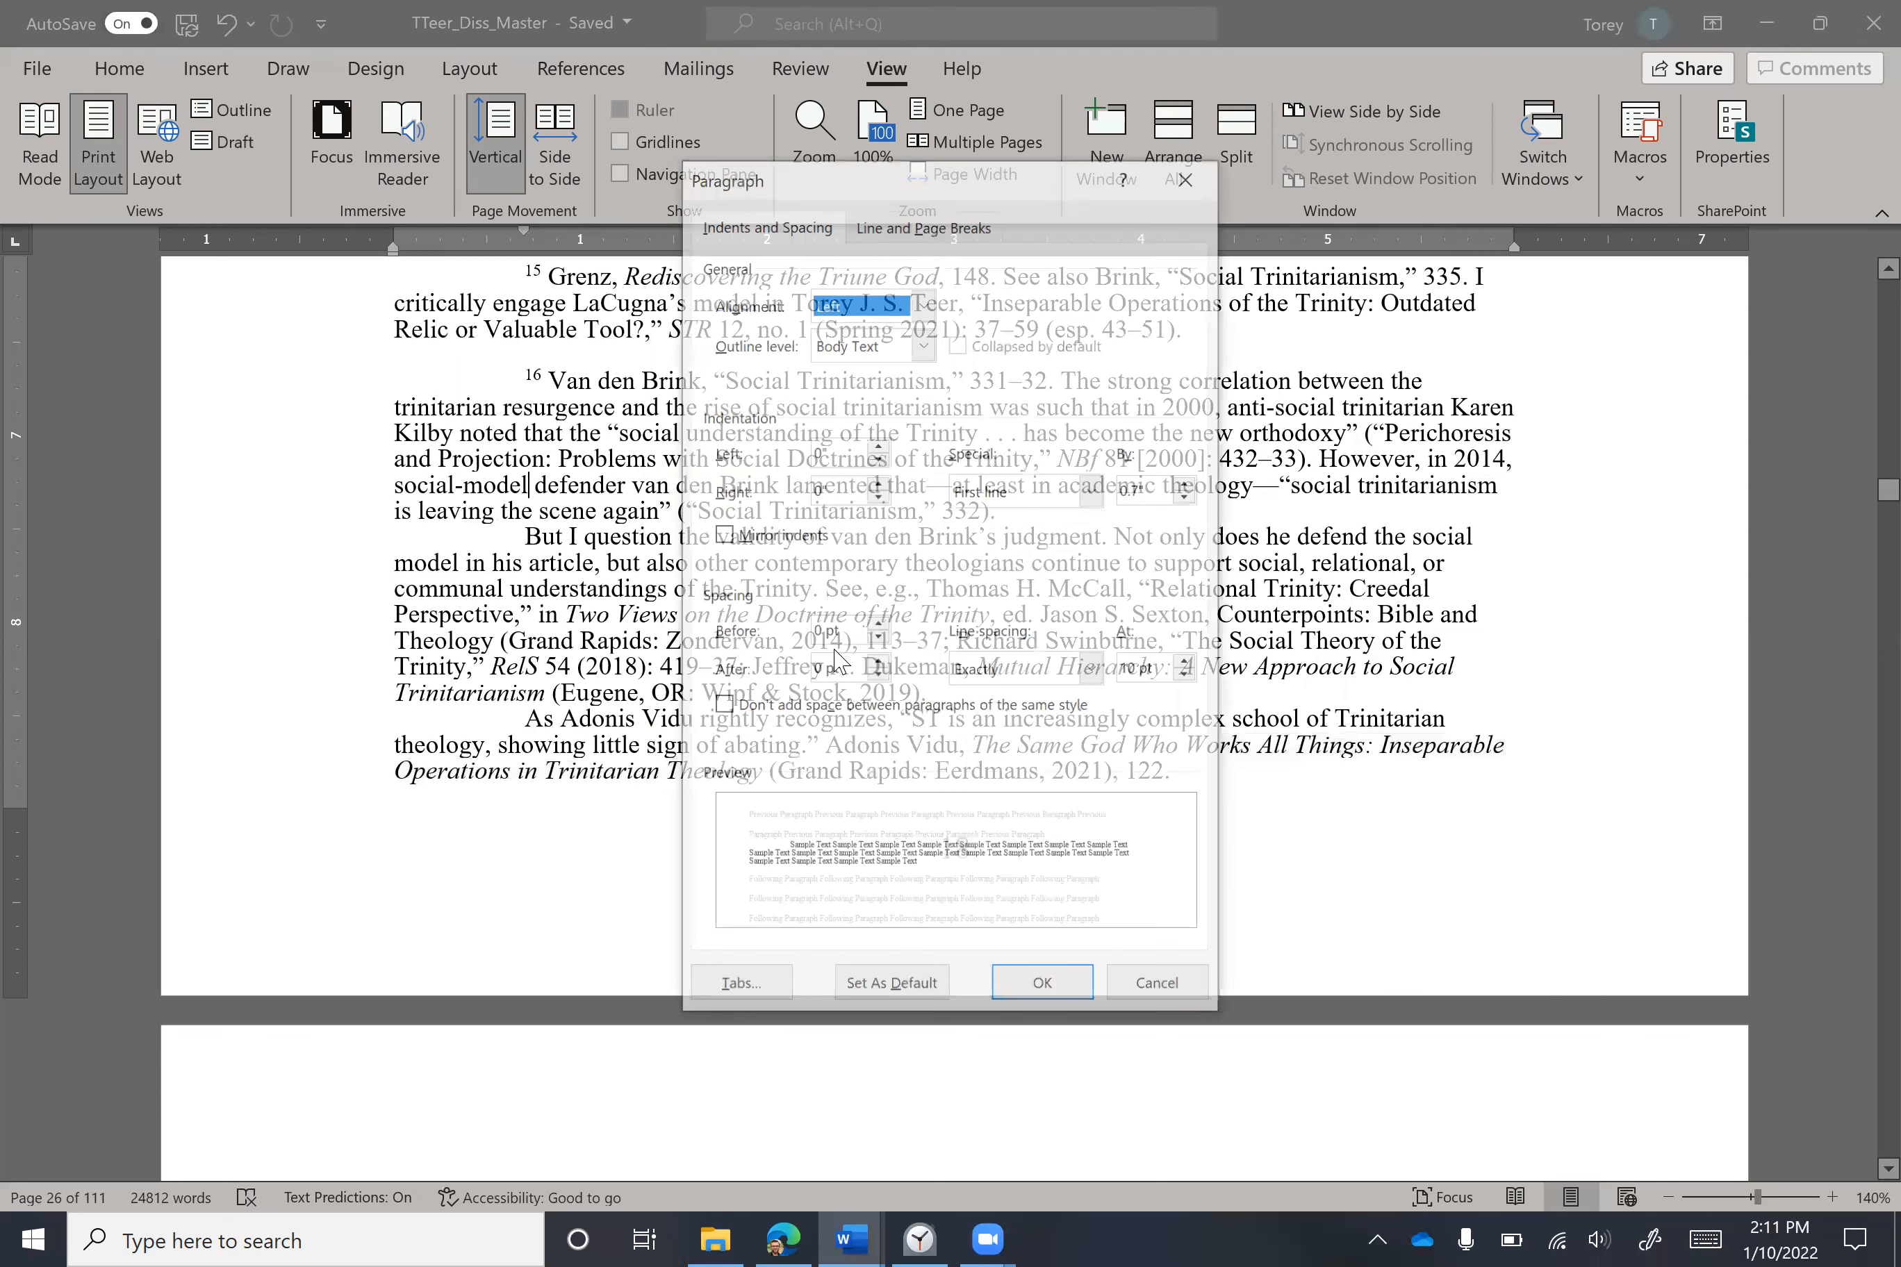
pyautogui.click(1149, 991)
# Check the Paragraph indentation and spacing settings of footnote 16's last paragraph, then return to the full footnote.
pyautogui.scroll(-2, 847, 736)
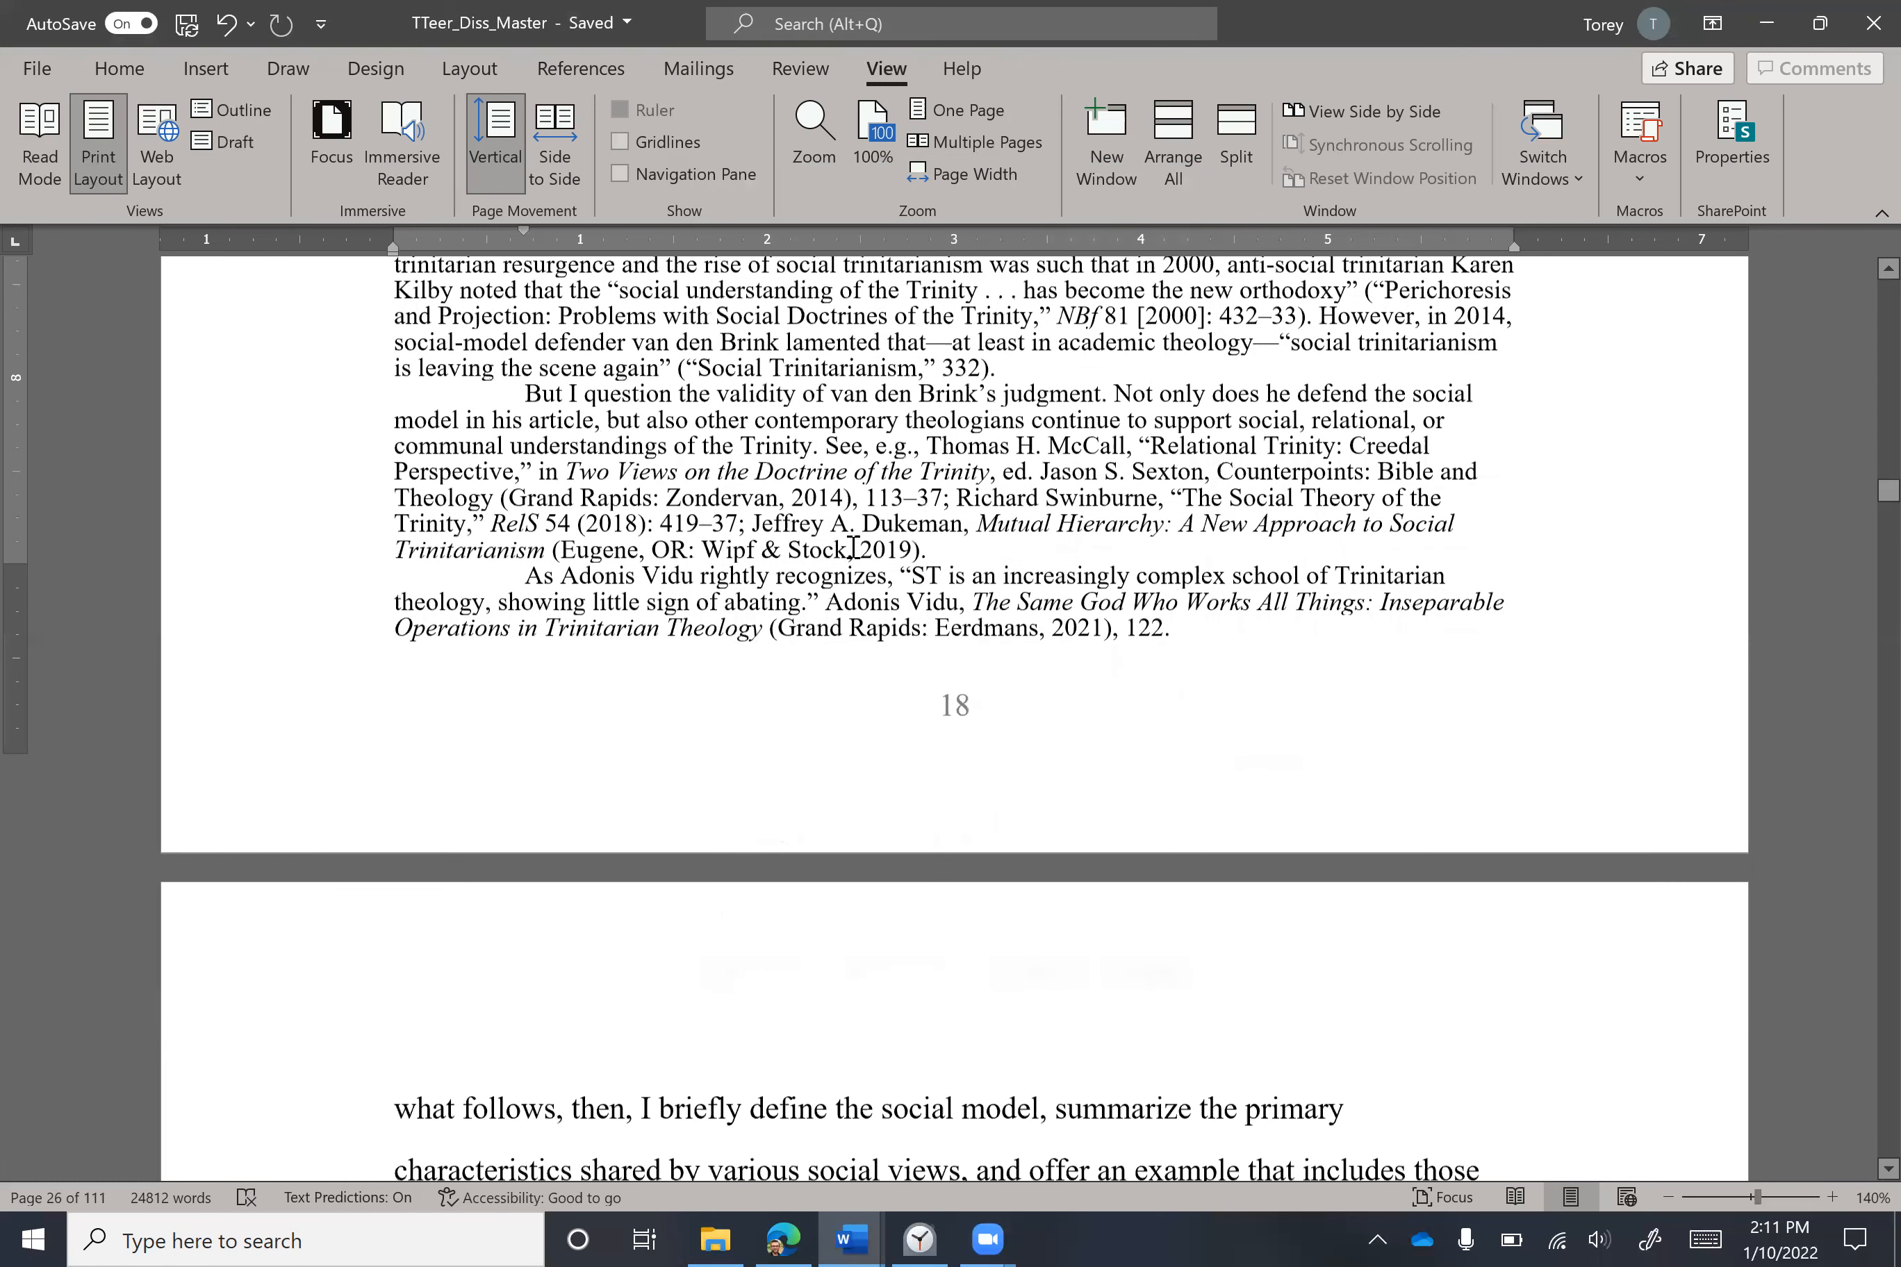
pyautogui.scroll(-1, 843, 536)
pyautogui.click(858, 560)
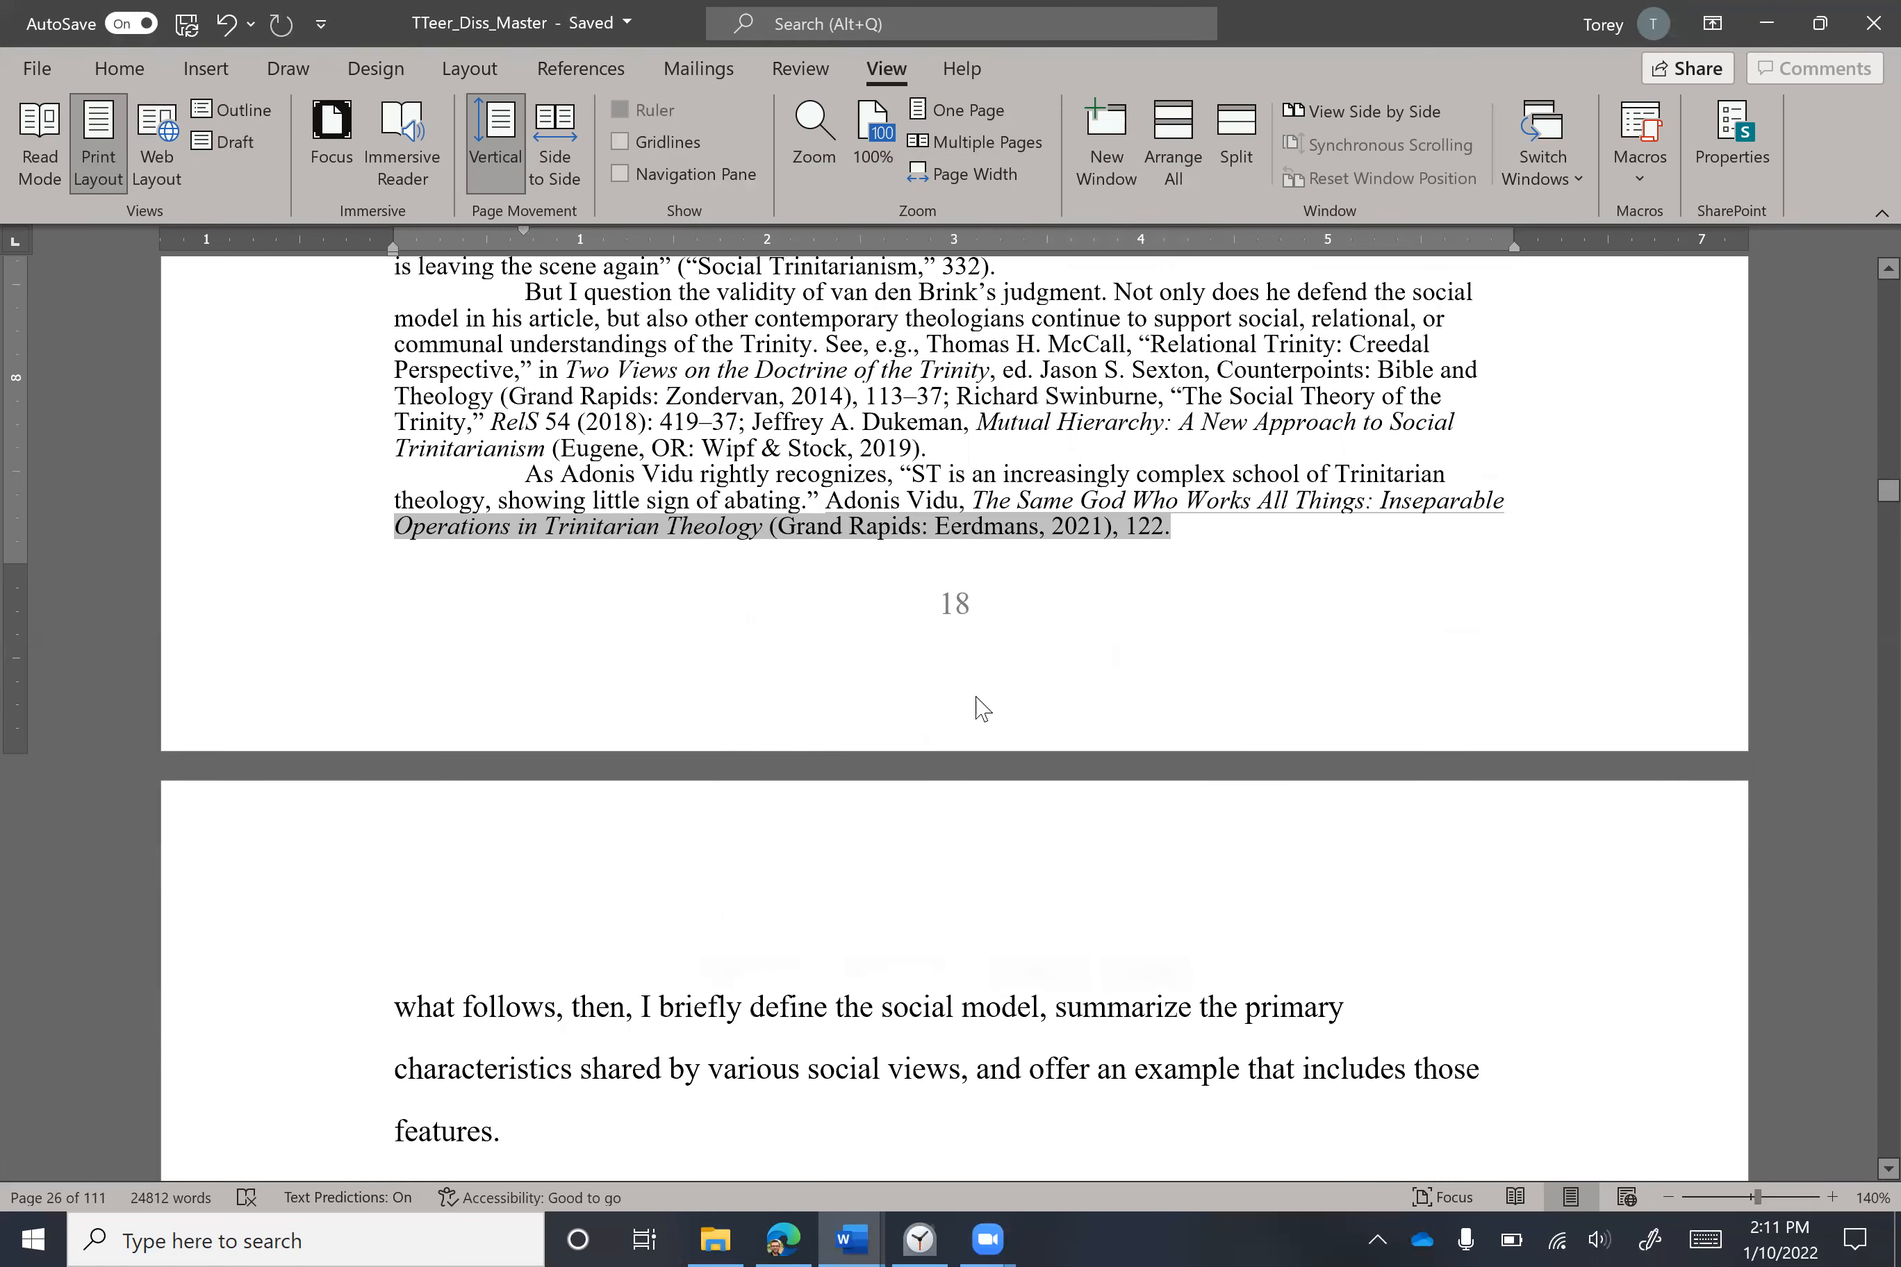
pyautogui.rightClick(875, 524)
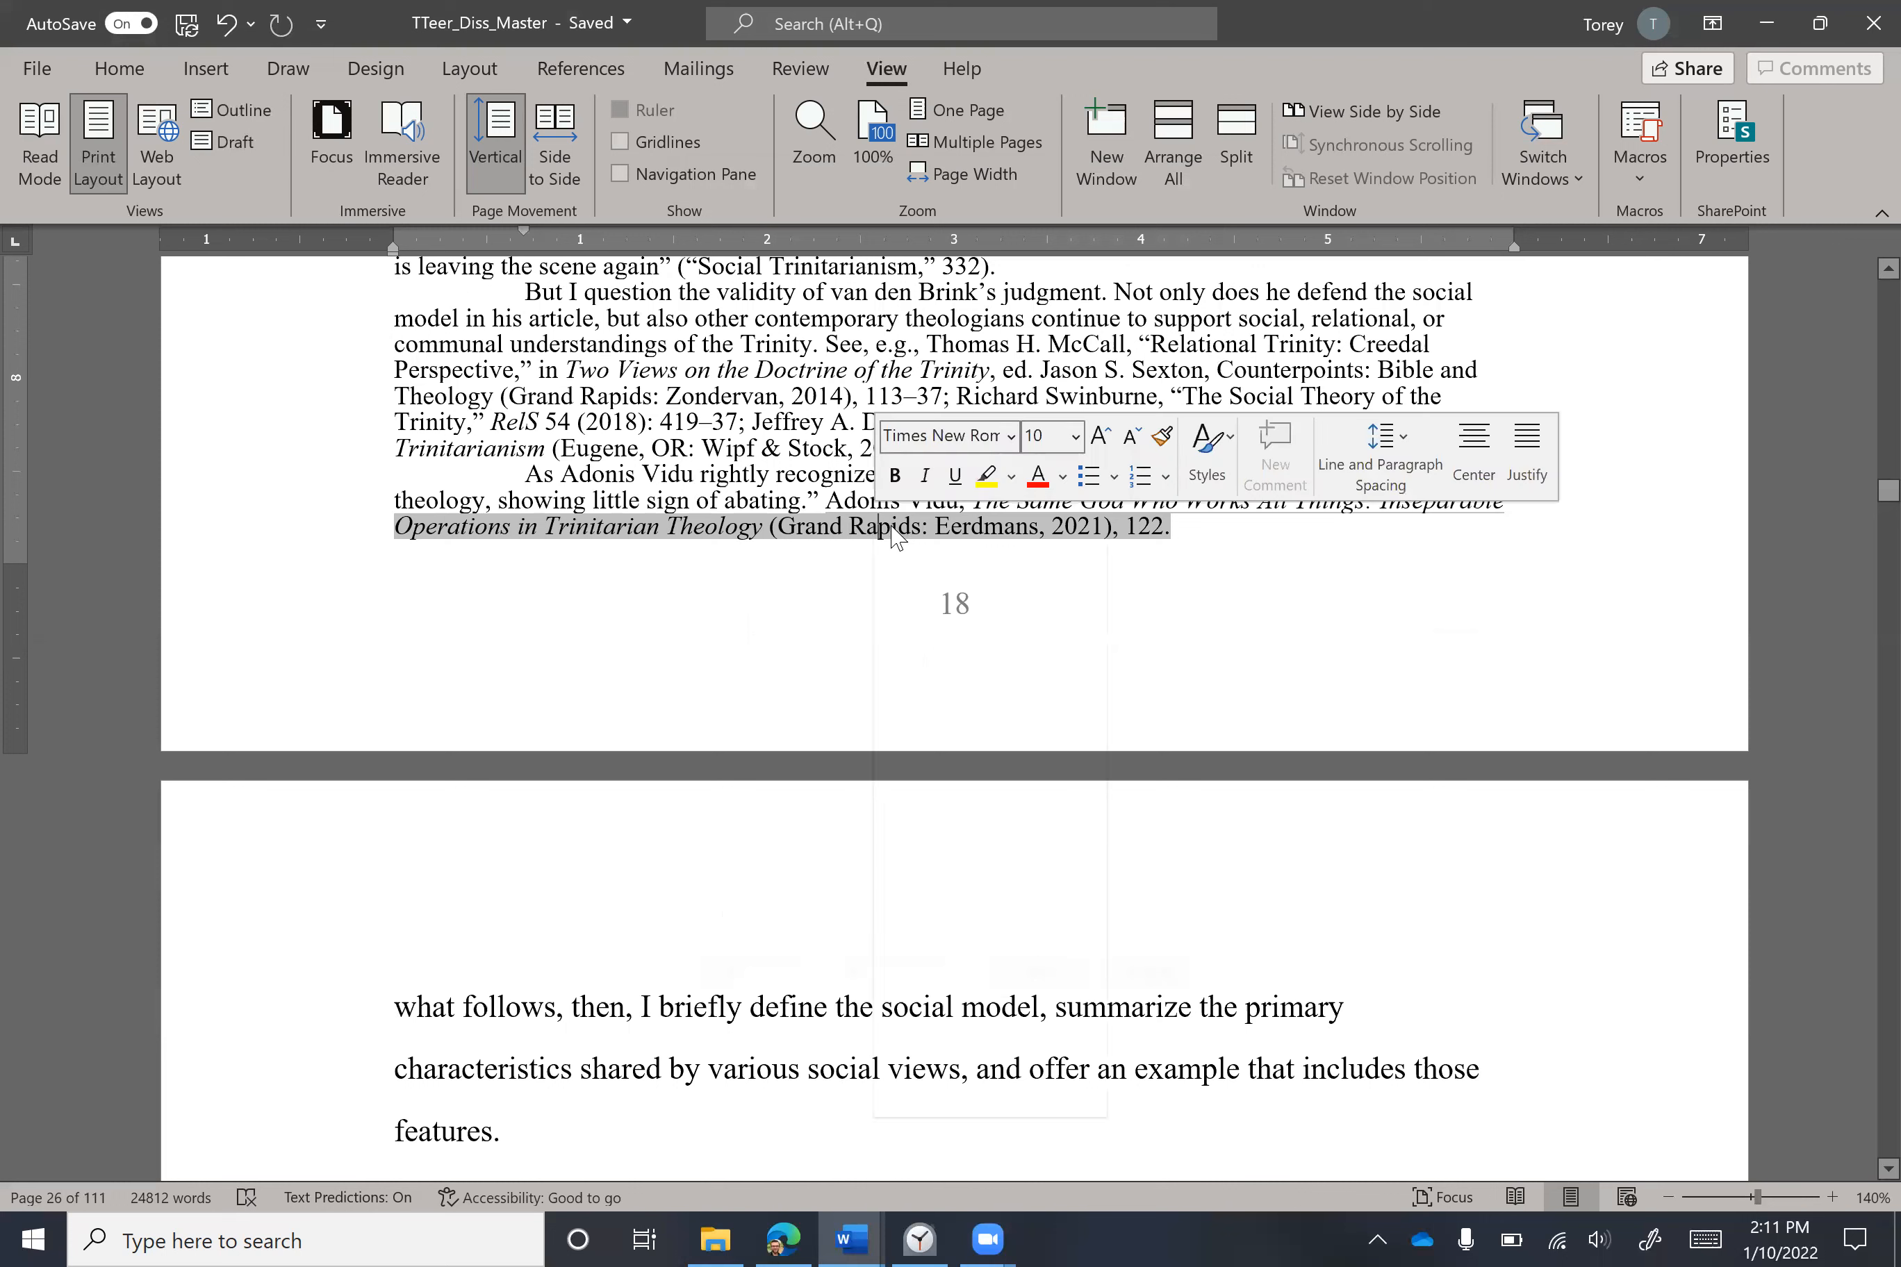
pyautogui.click(978, 763)
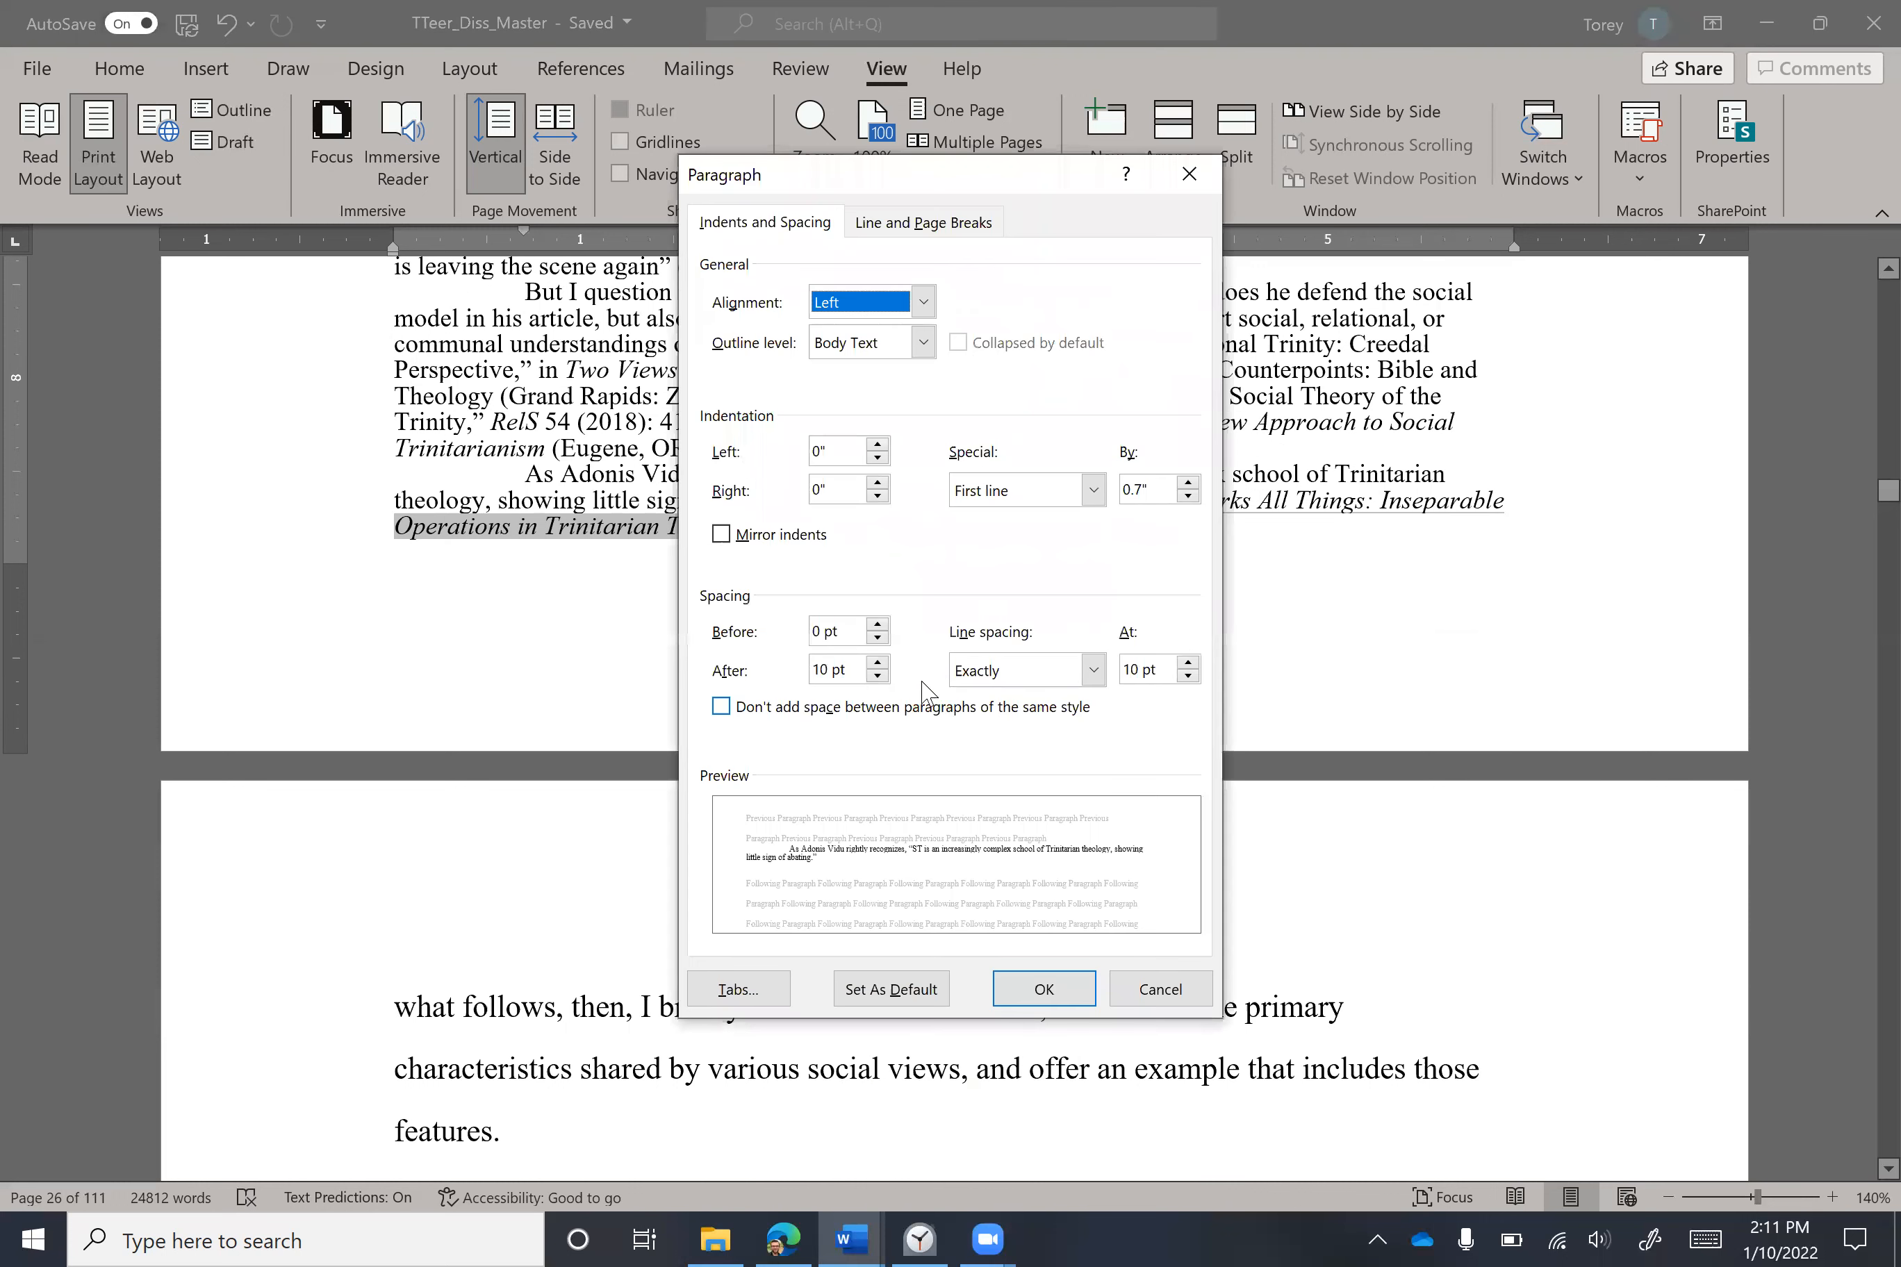
pyautogui.click(1041, 990)
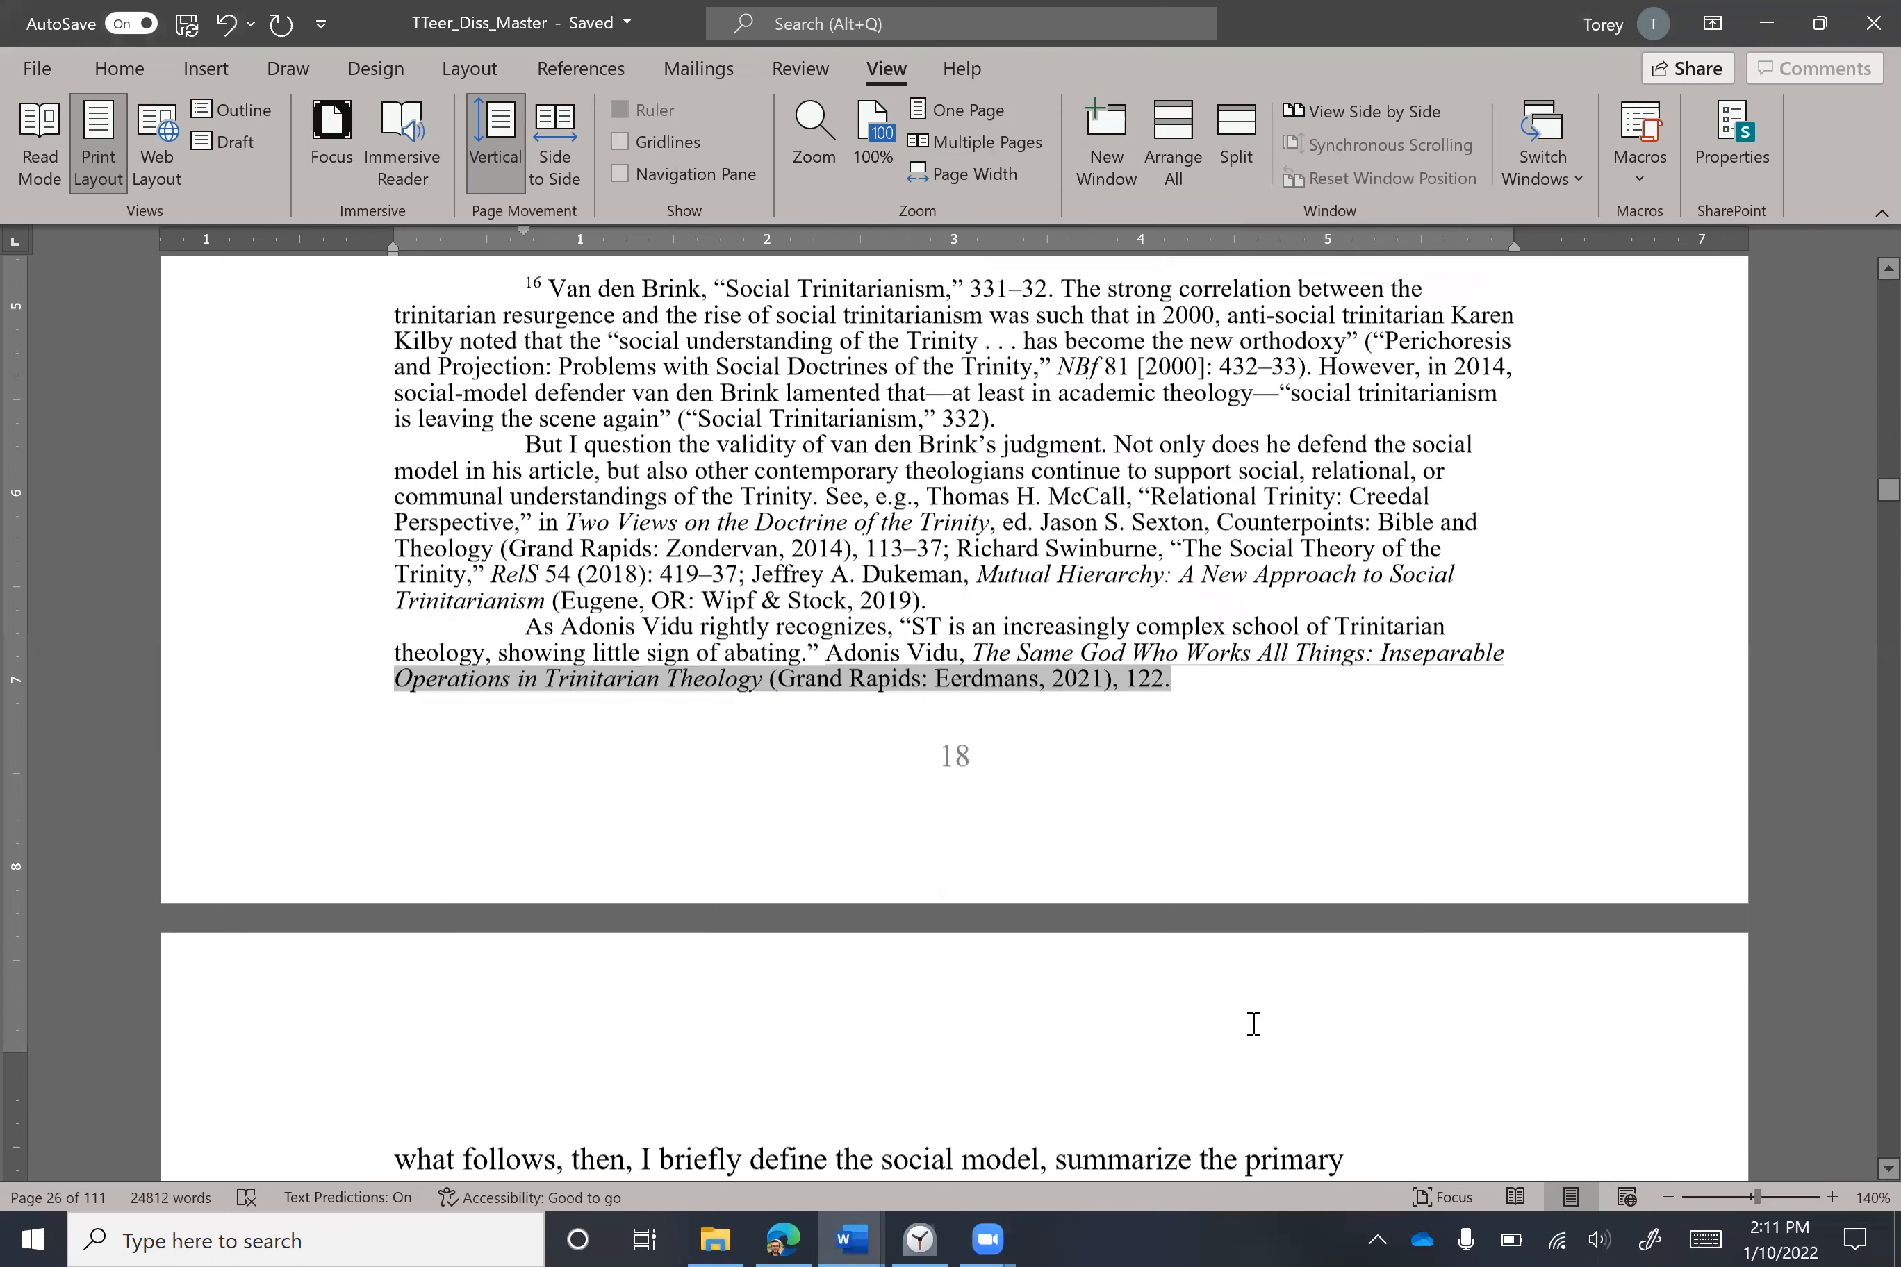
pyautogui.click(770, 739)
pyautogui.scroll(3, 820, 704)
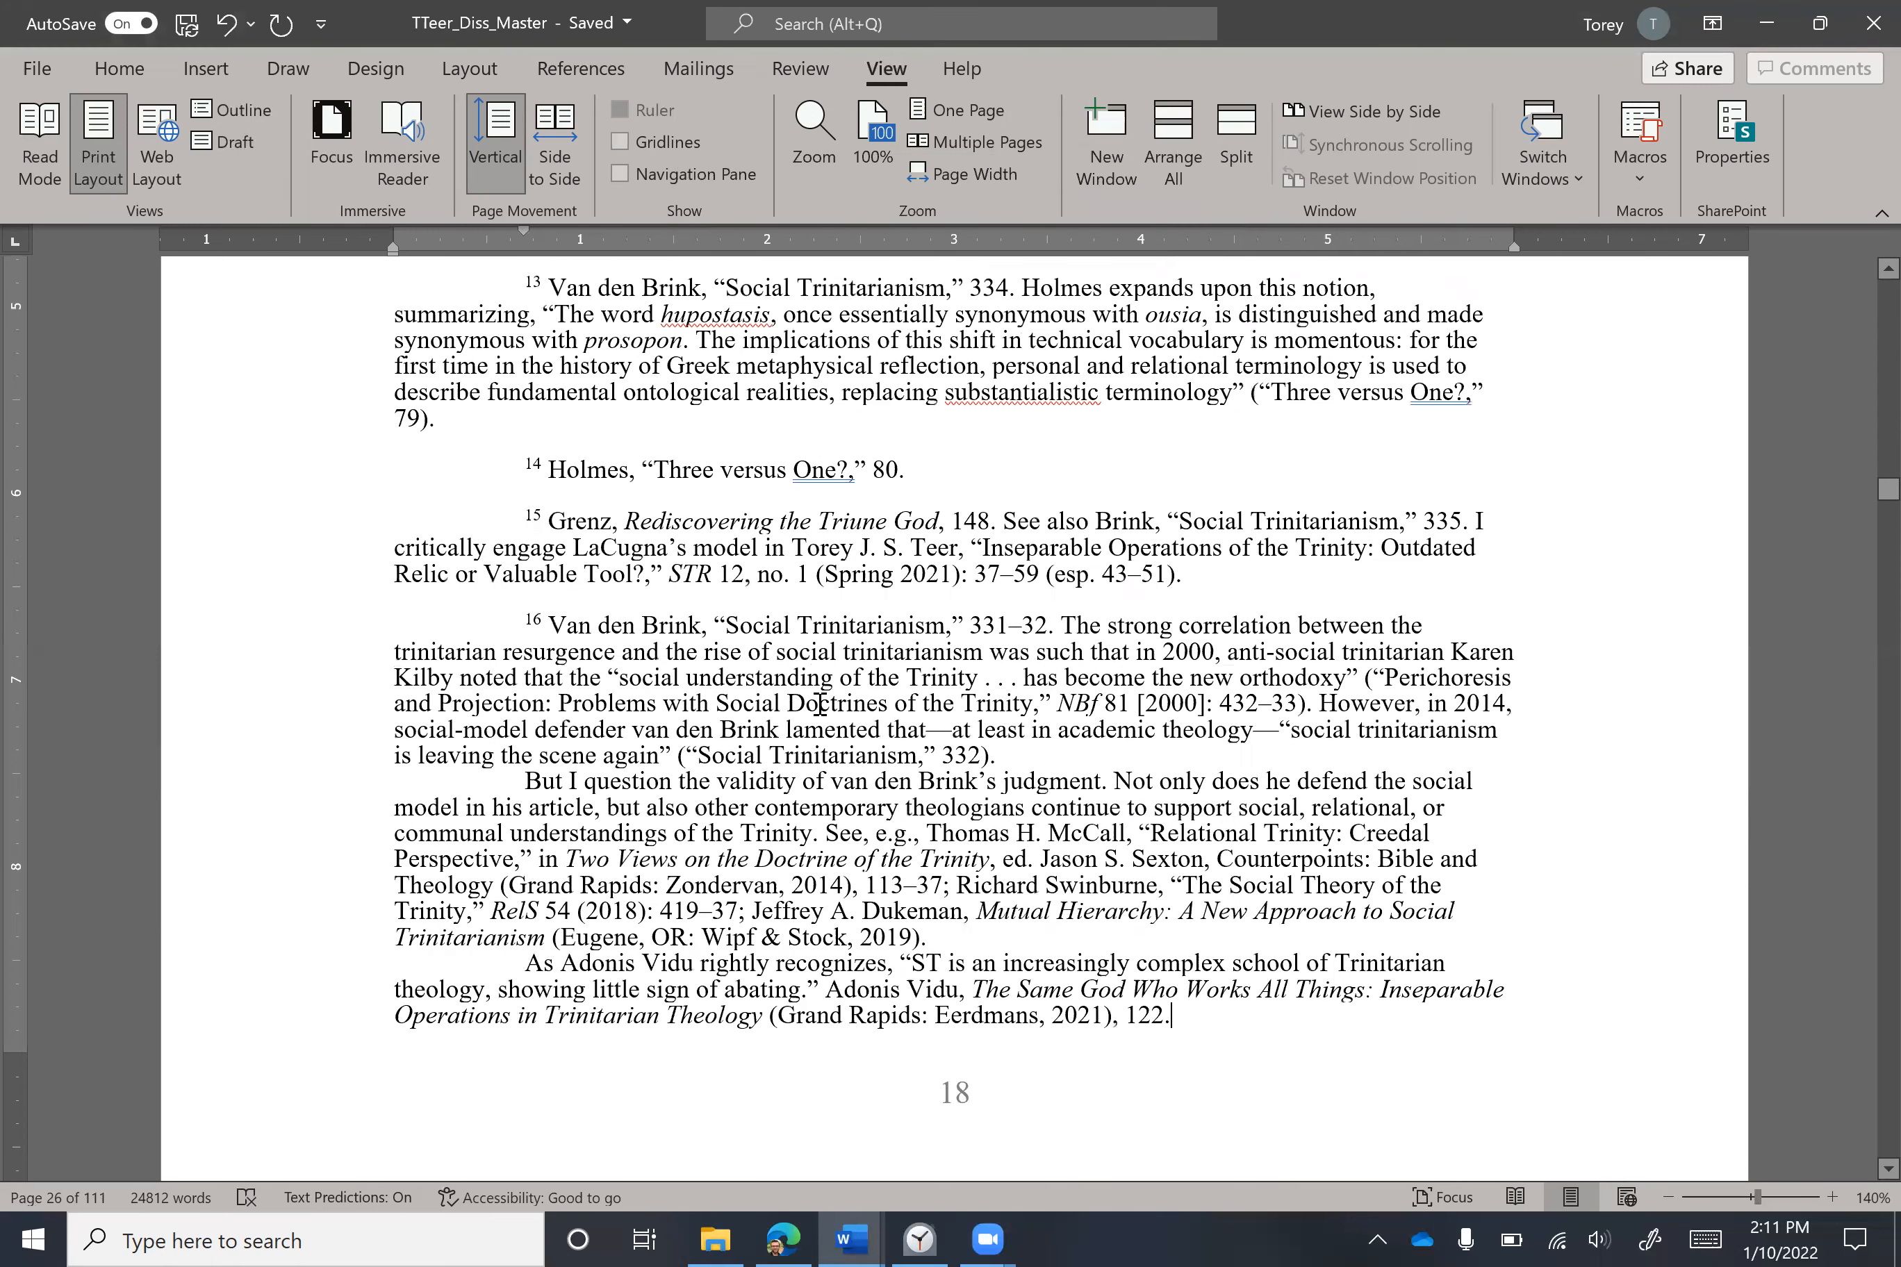